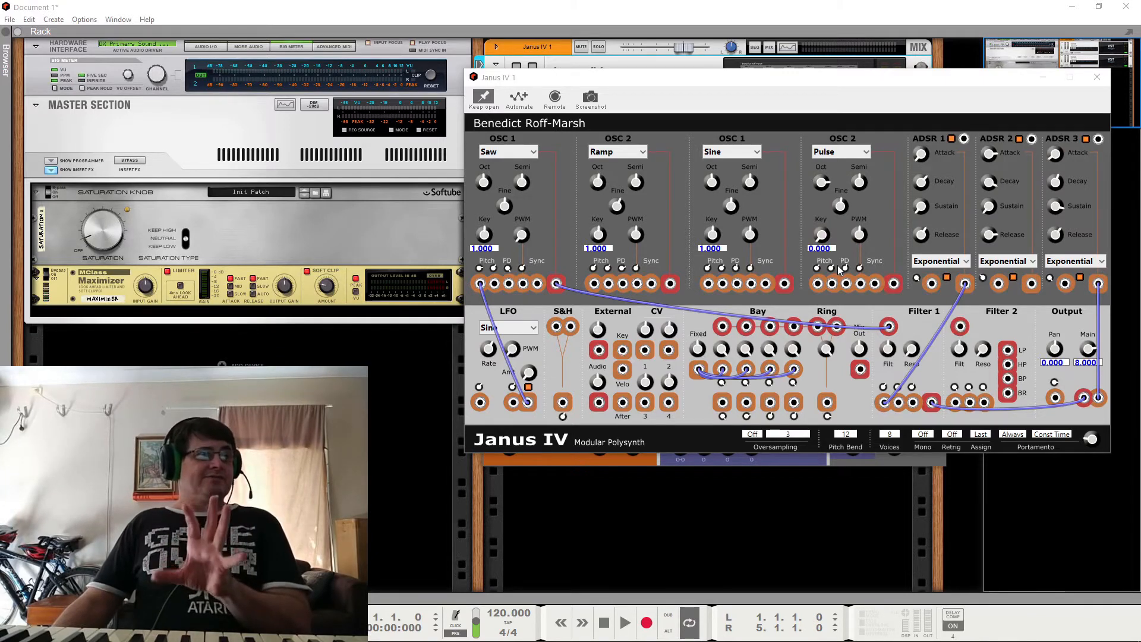
Step: Close the Janus IV editor and toggle the Rev-T1 effect's power off and back on to compare the sound
click(1097, 77)
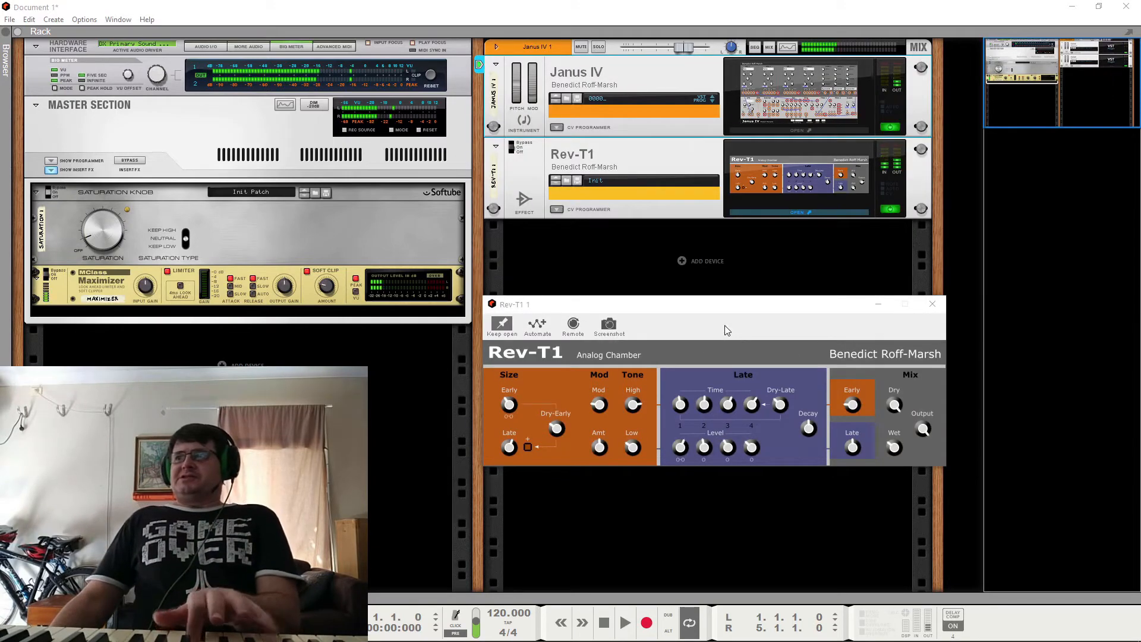
click(891, 211)
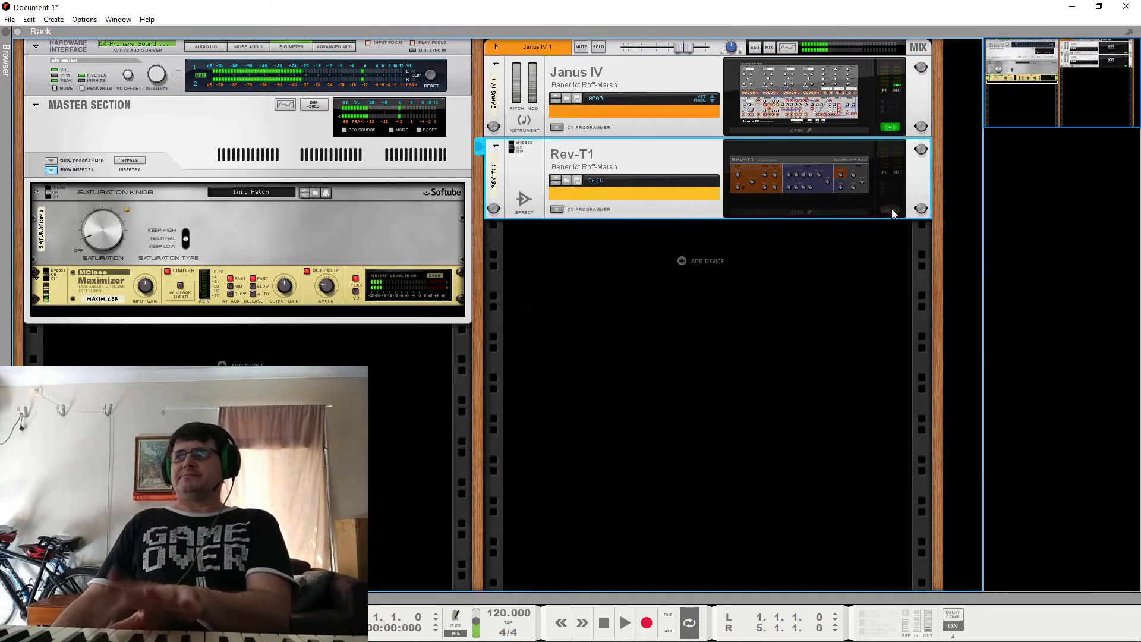
click(891, 210)
click(891, 210)
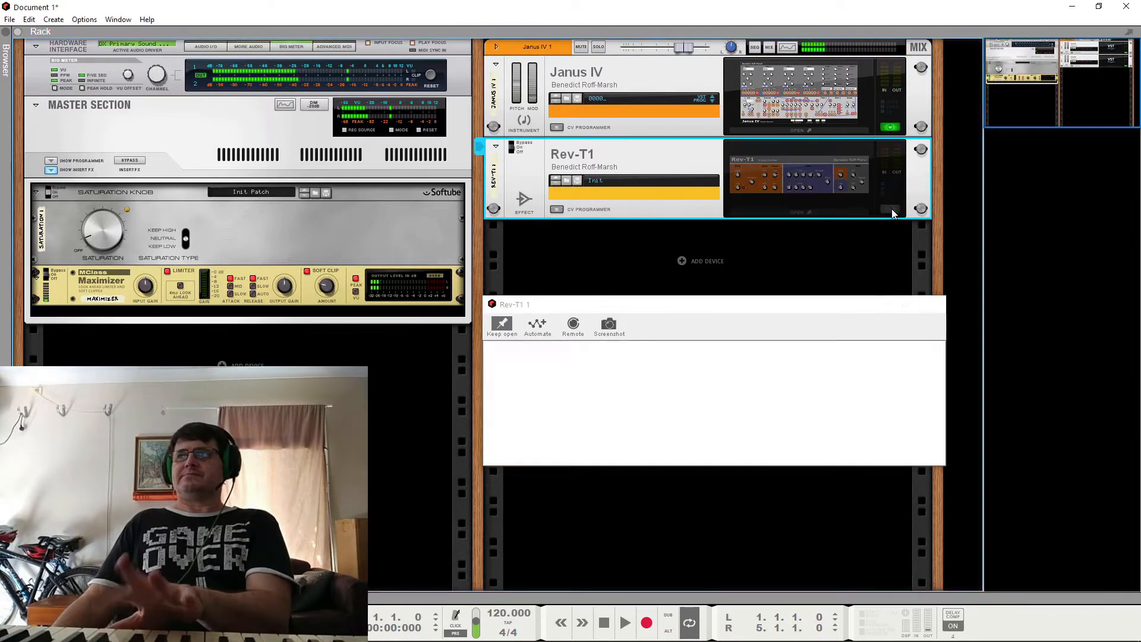
click(891, 210)
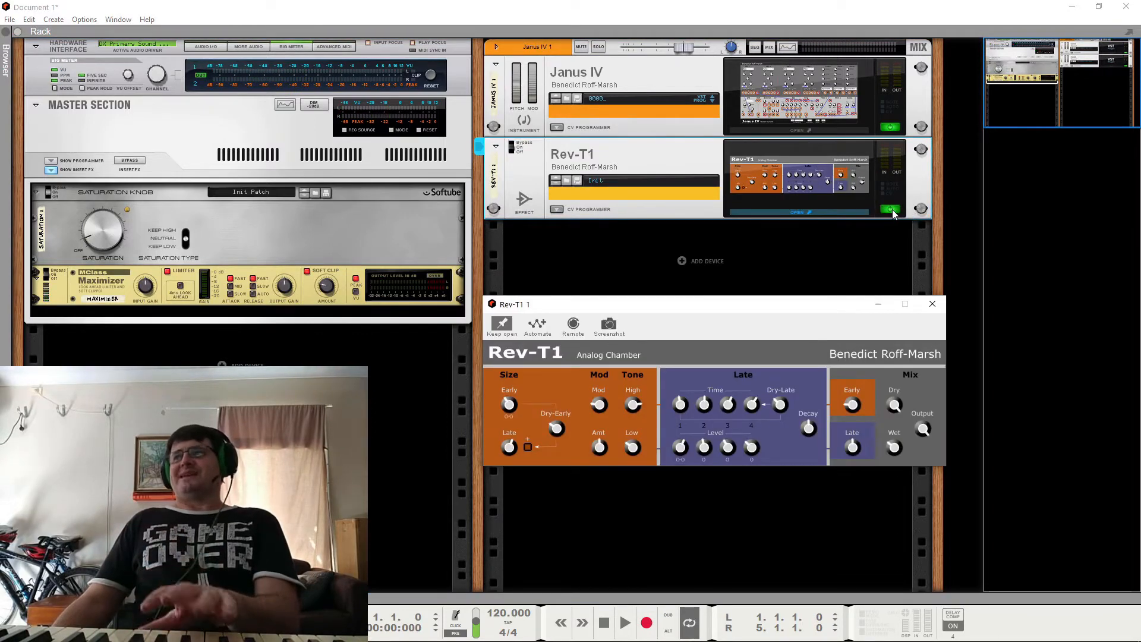
Step: Close the Rev-T1 editor and fold the Rev-T1 device in the rack
click(933, 303)
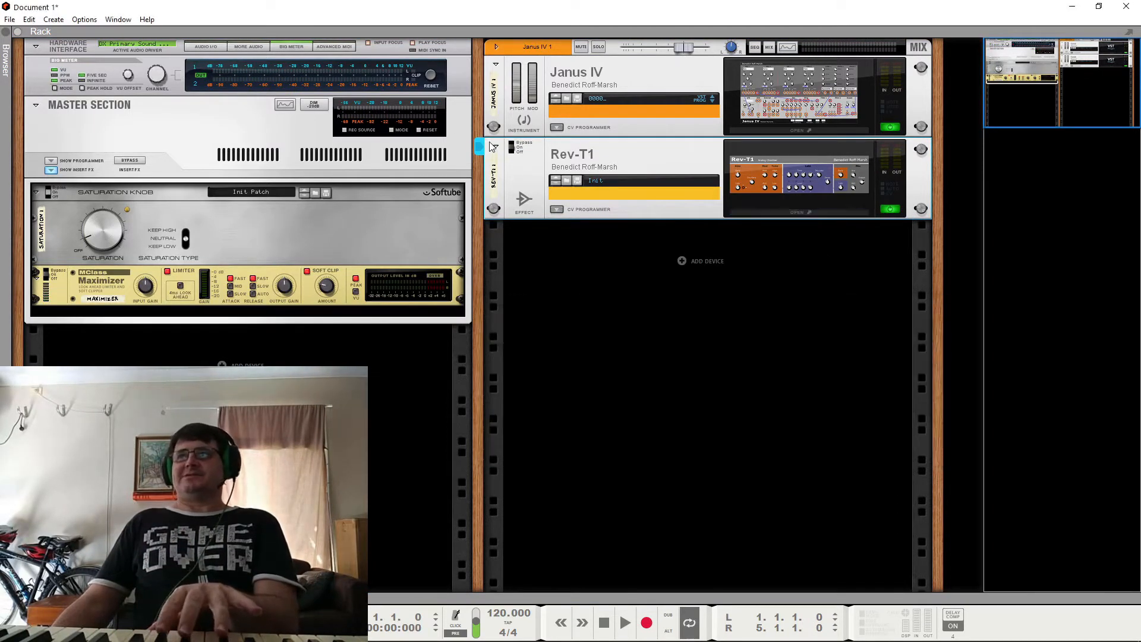
click(495, 147)
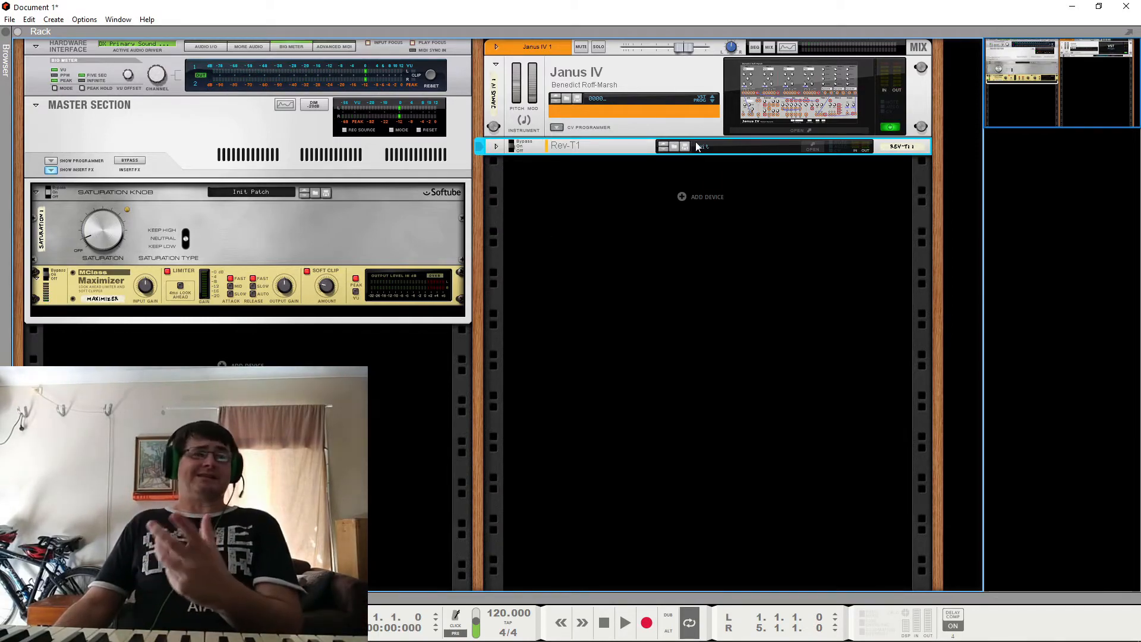
Step: Open the Janus IV editor, reposition it over the rack, and set it to stay open
click(761, 110)
drag(671, 80, 605, 117)
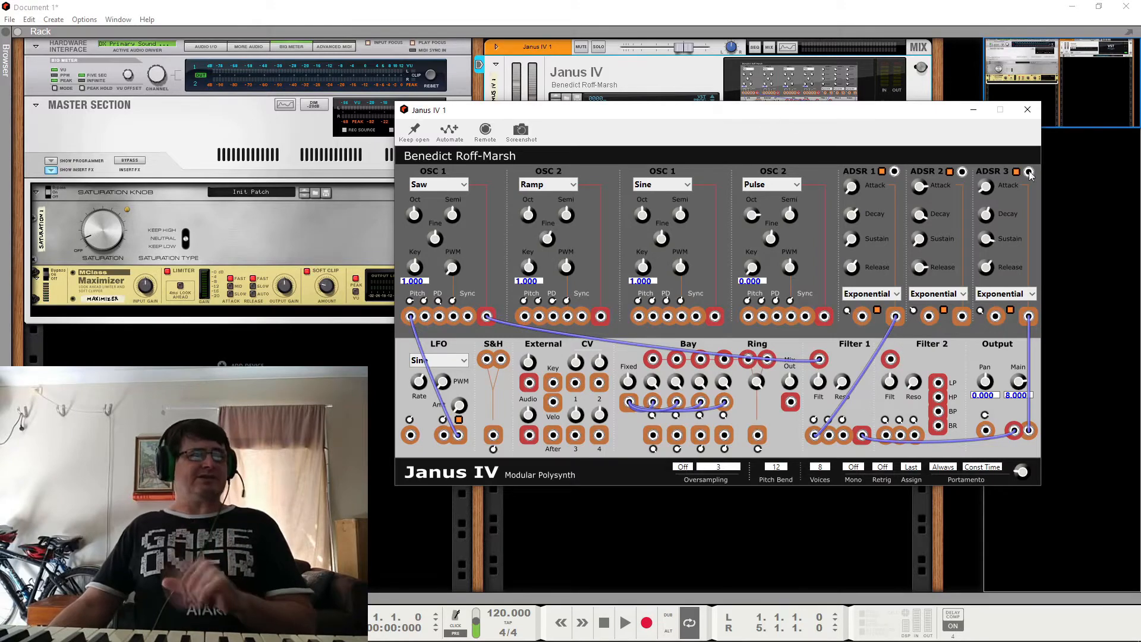
click(1035, 117)
click(791, 82)
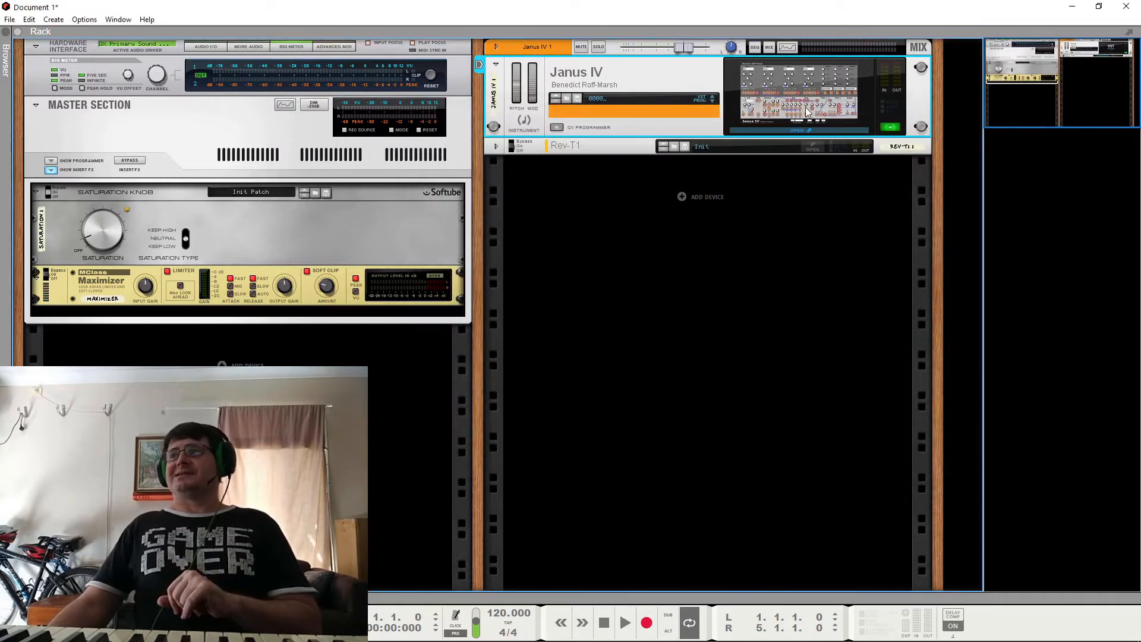
click(415, 131)
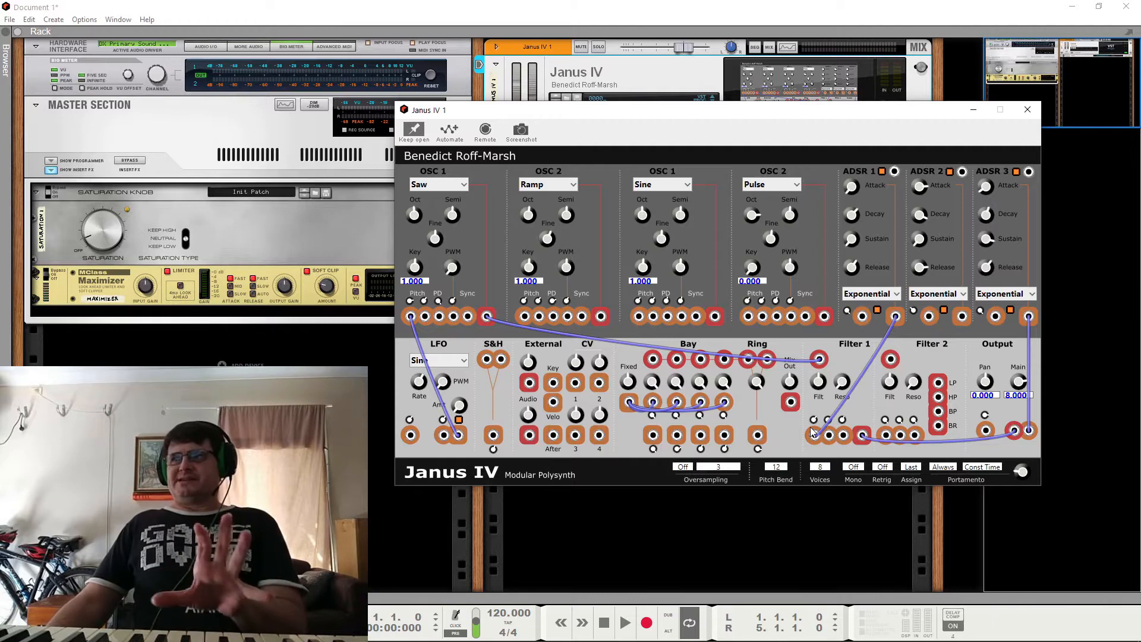
Step: Remove the cable from the saw OSC 1 output to the Filter 1 audio input, and patch the same connection again
right_click(820, 360)
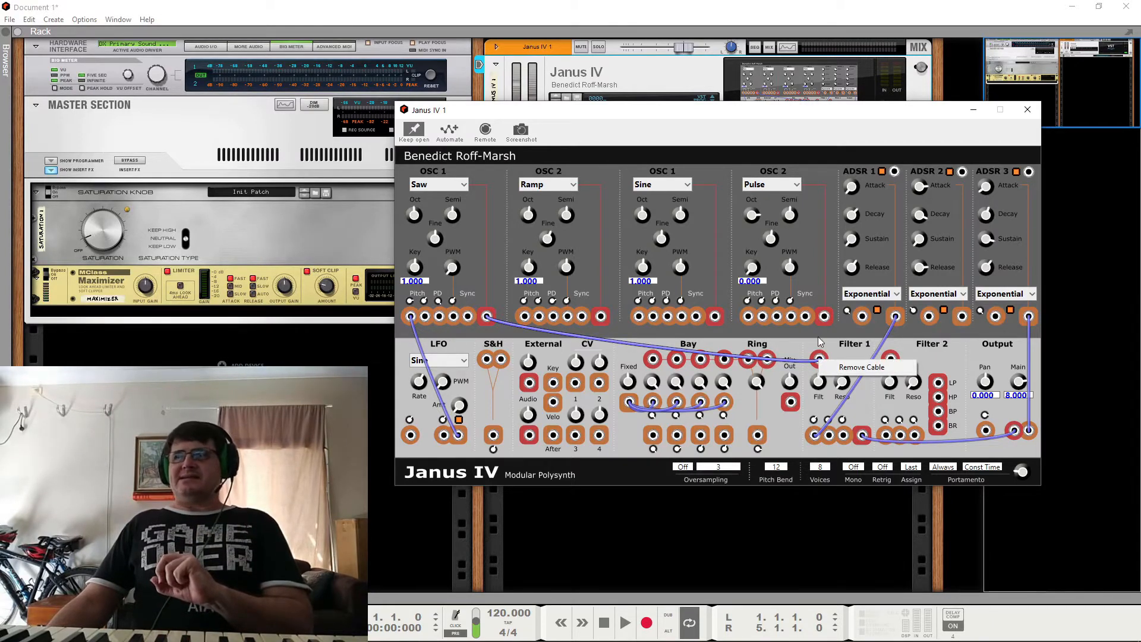
click(819, 338)
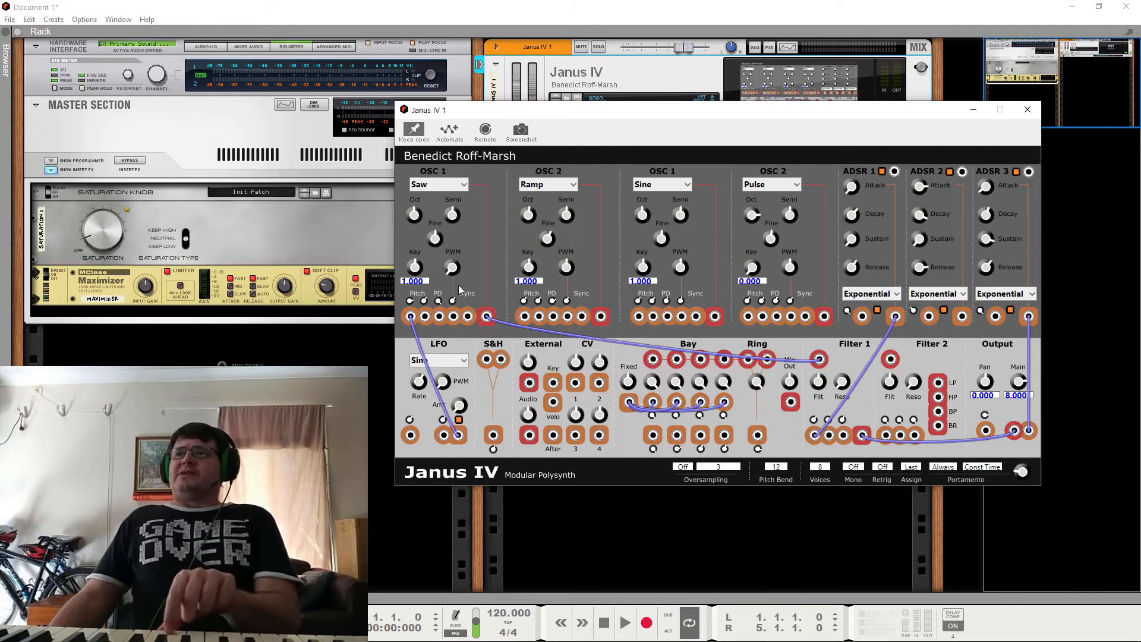
right_click(487, 320)
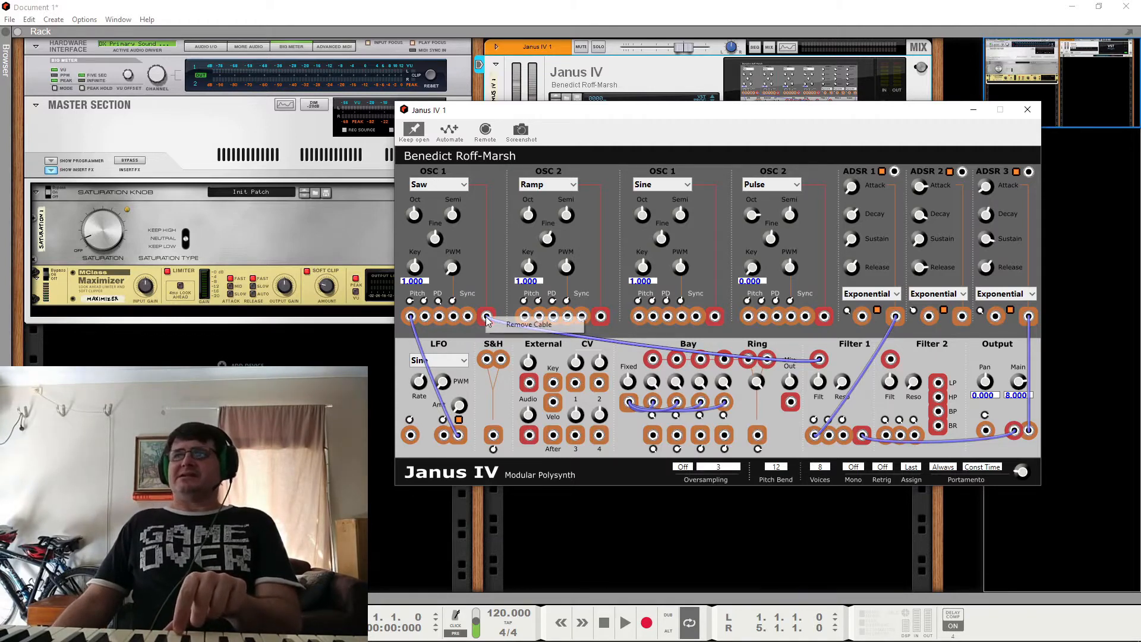
click(494, 325)
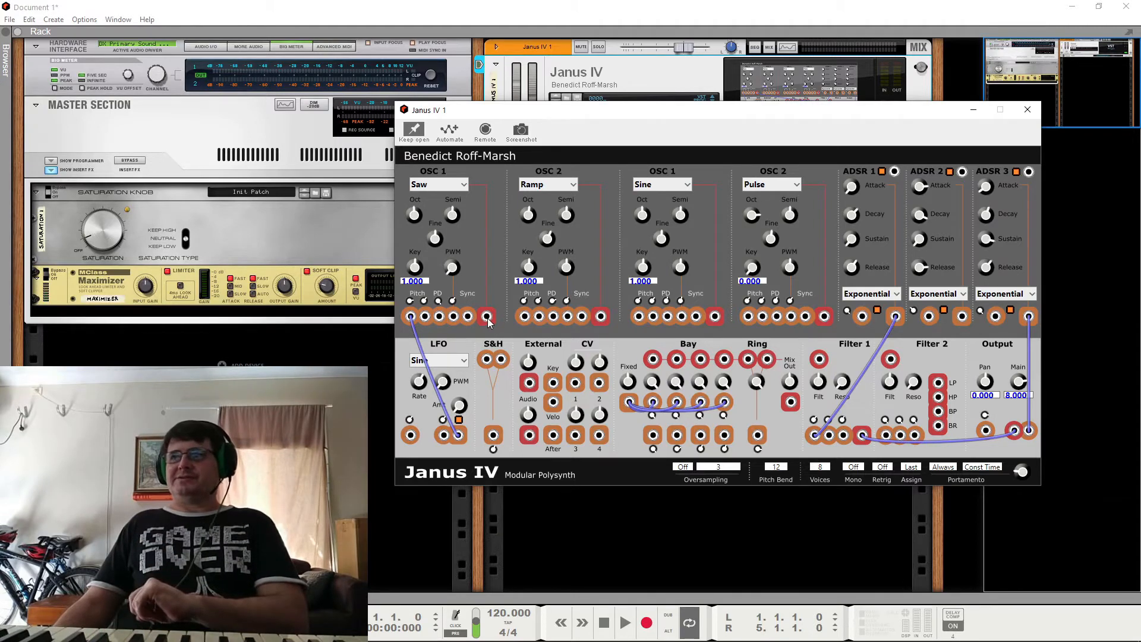
drag(489, 320, 823, 363)
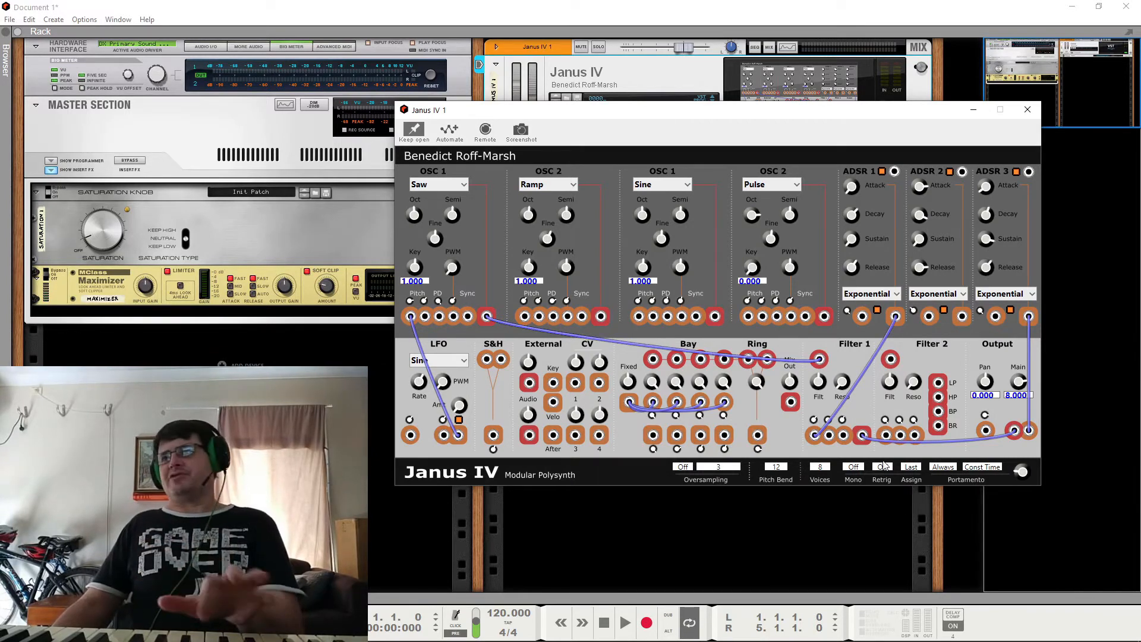
Step: Remove the LFO cable from the saw OSC 1 pitch input and the ADSR 1 cable going to Filter 1
right_click(411, 317)
click(443, 326)
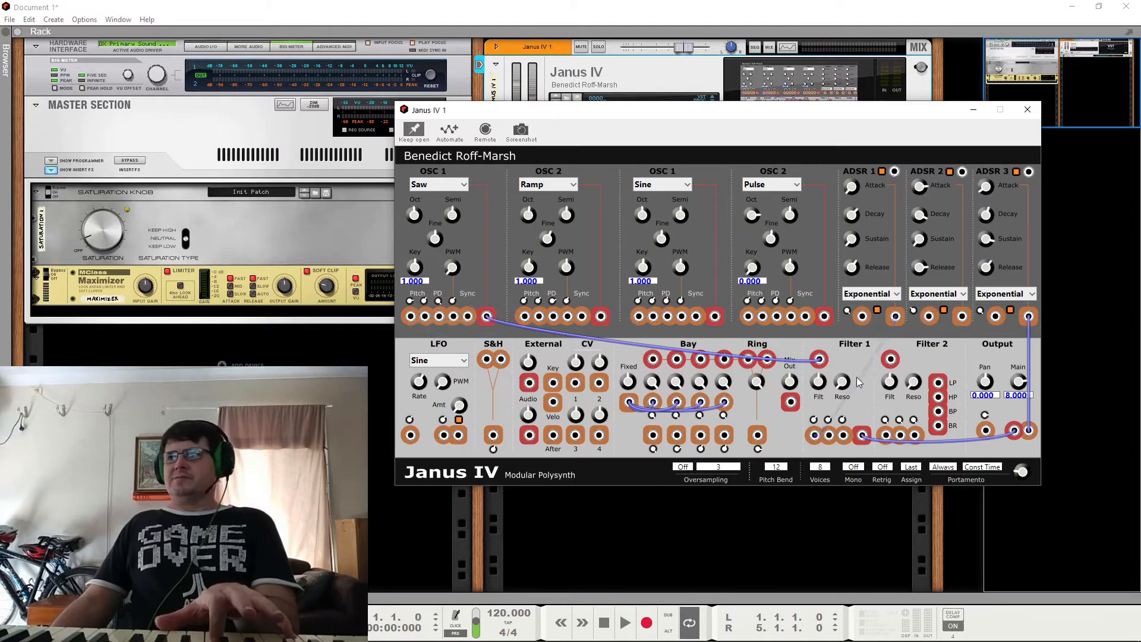
right_click(898, 318)
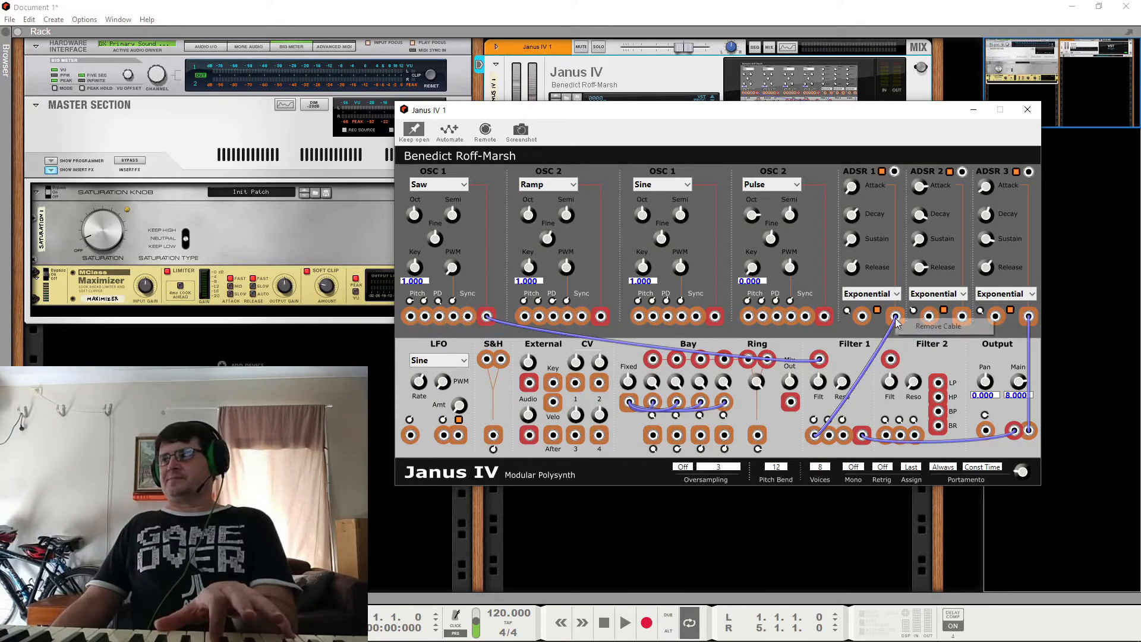
click(927, 327)
drag(1001, 438, 1014, 430)
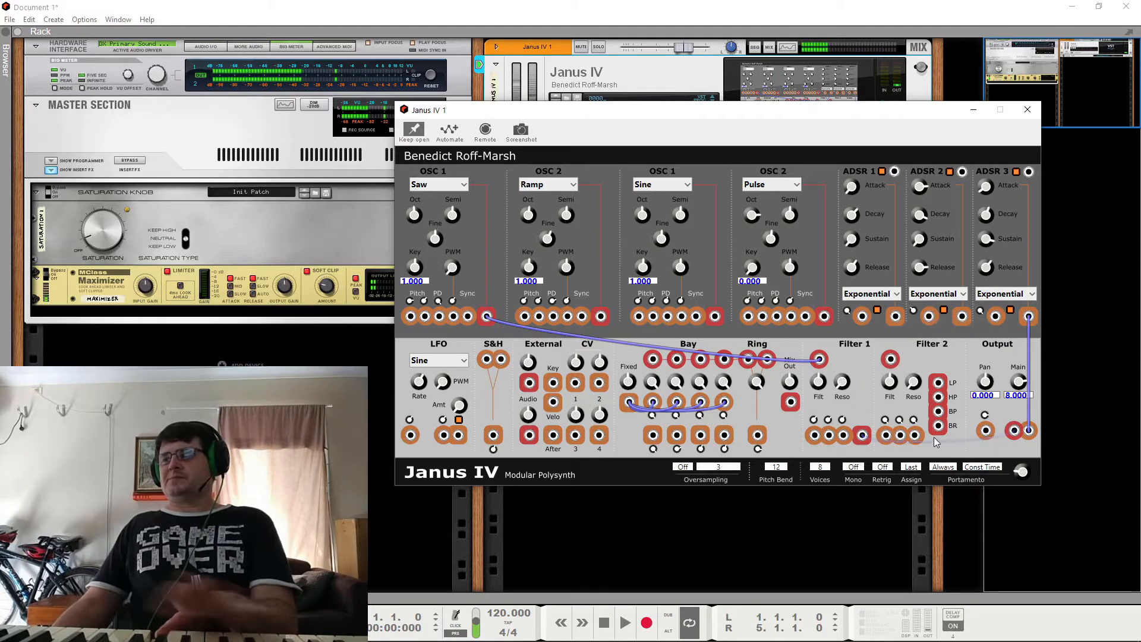
Step: Audition the Sine, Saw and Ramp waveforms on the first OSC 1
click(443, 188)
click(392, 192)
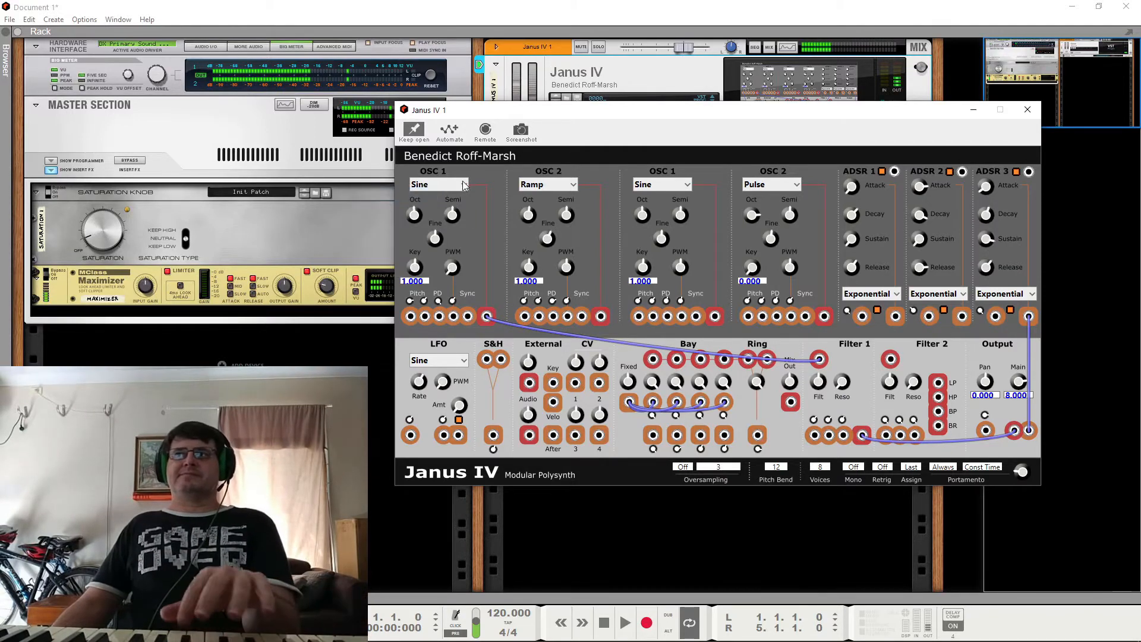
click(464, 184)
click(440, 201)
click(453, 184)
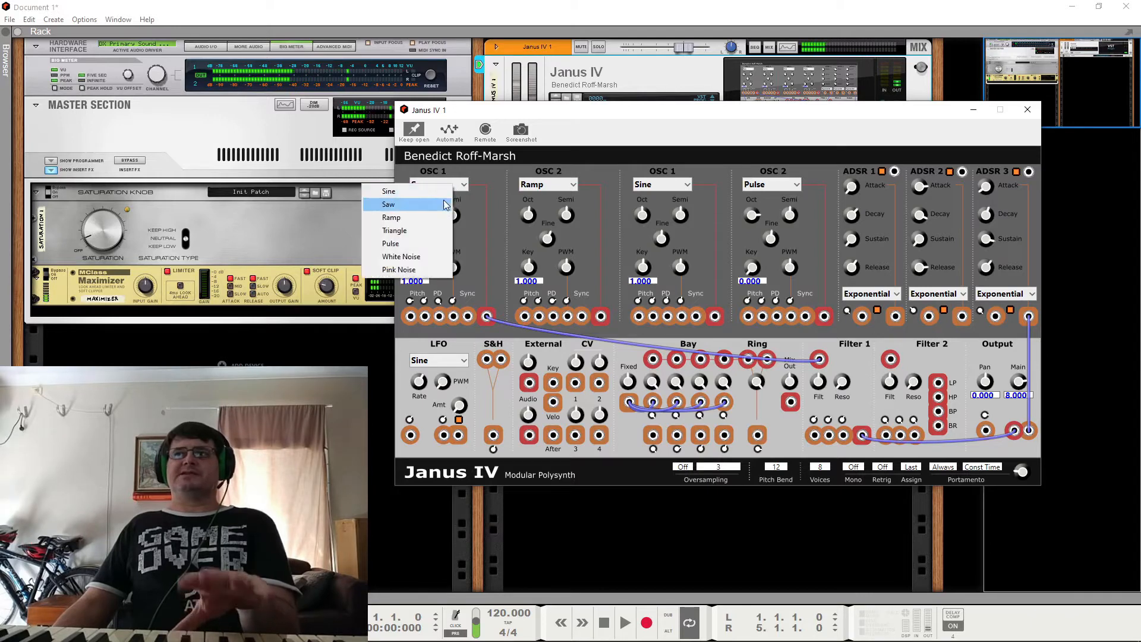
click(425, 219)
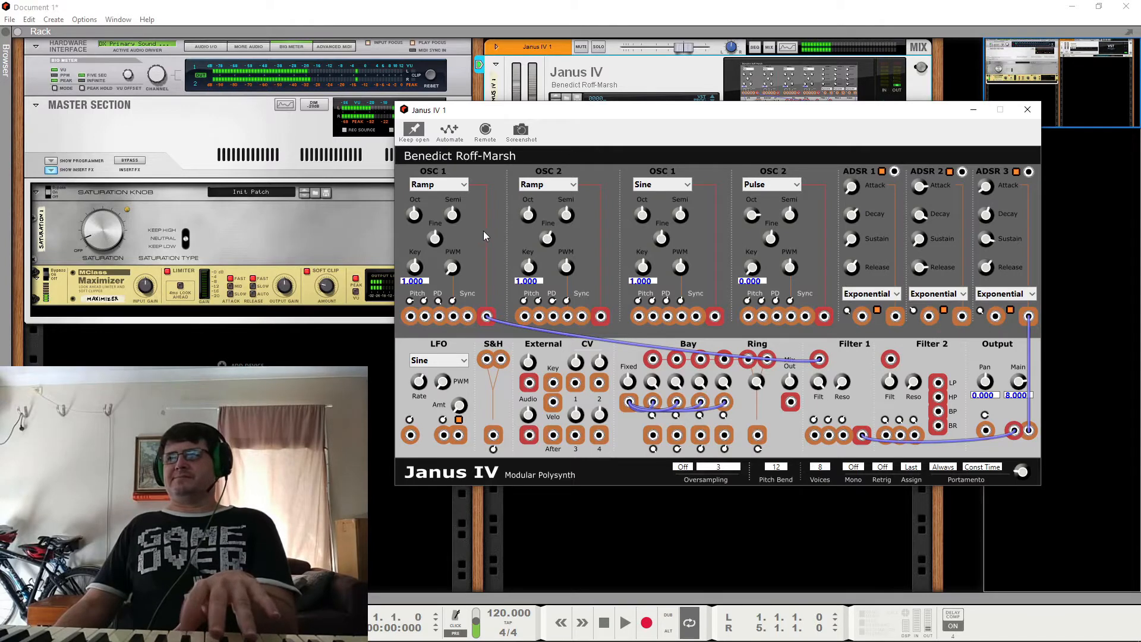
Step: Audition the Triangle and Pulse waveforms on the first OSC 1
click(448, 185)
click(407, 226)
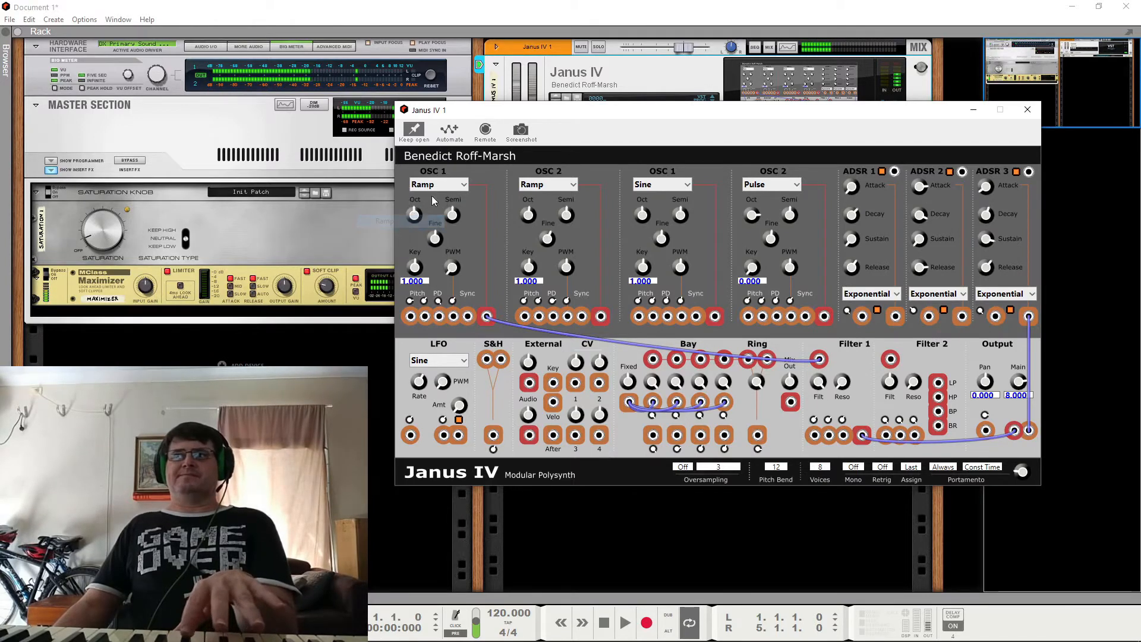
click(434, 189)
click(419, 233)
click(437, 188)
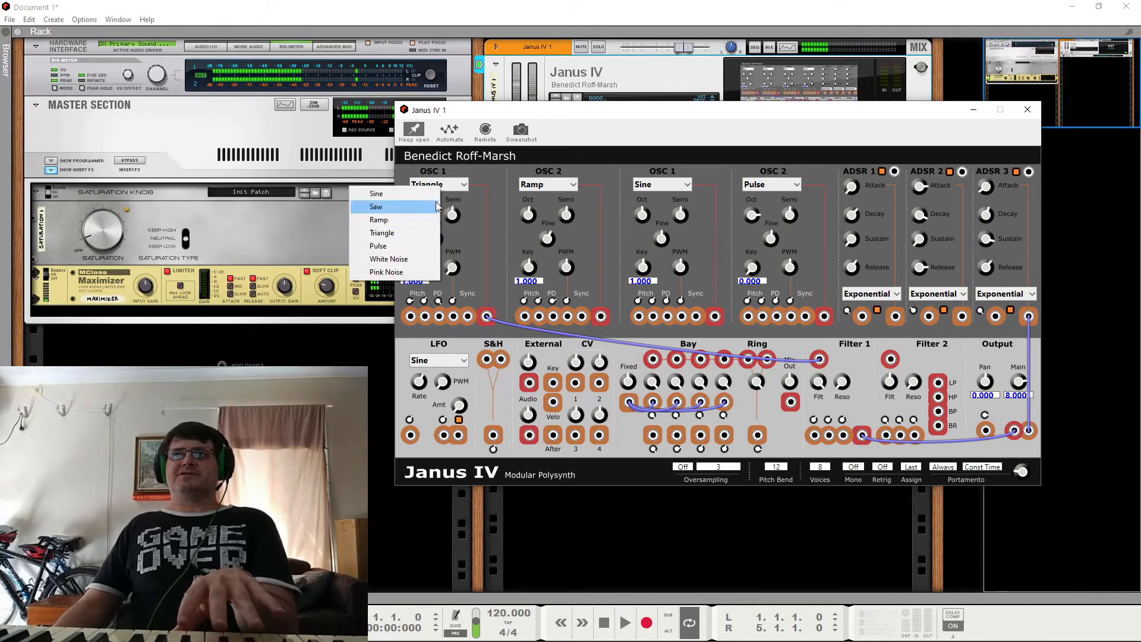
click(429, 245)
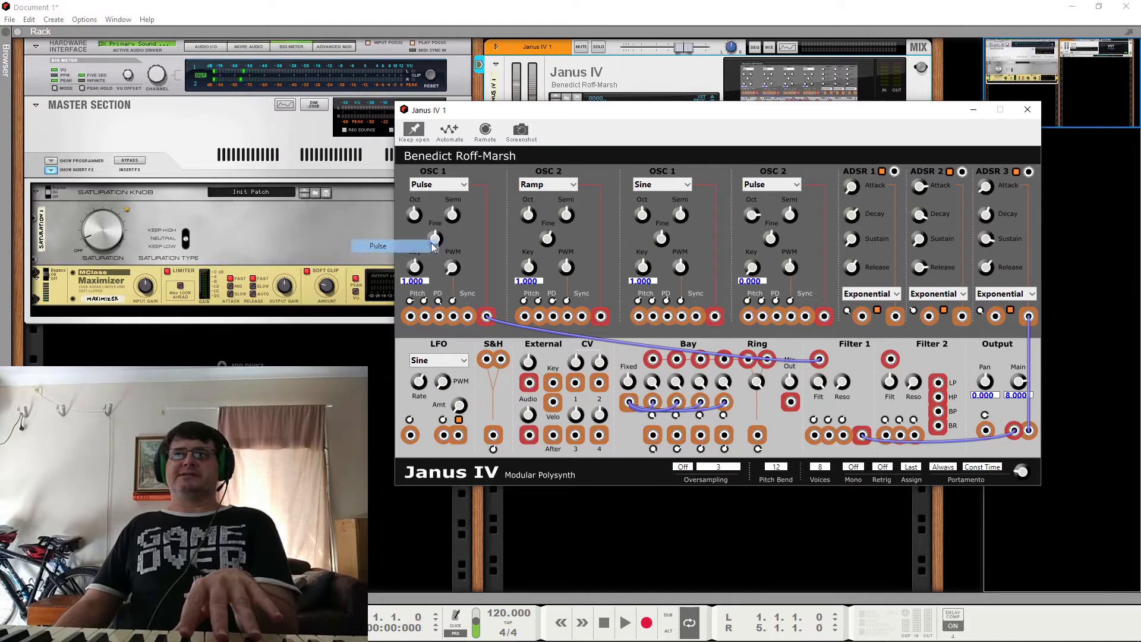
Step: Audition White Noise and Pink Noise on the first OSC 1, and set its waveform back to Saw
click(440, 185)
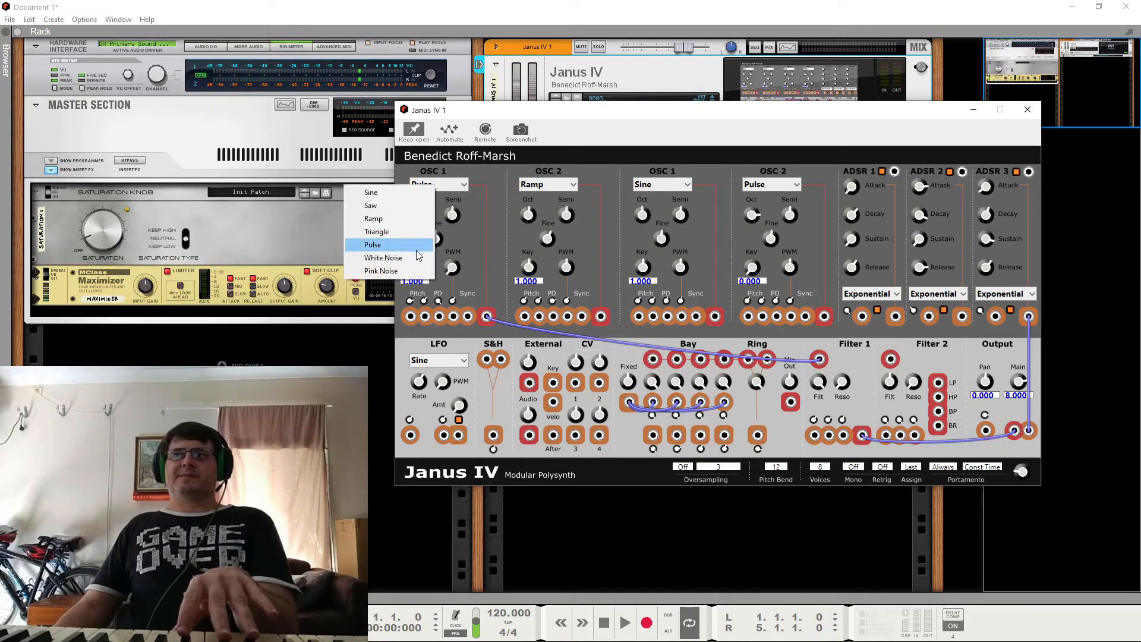
click(419, 257)
click(438, 185)
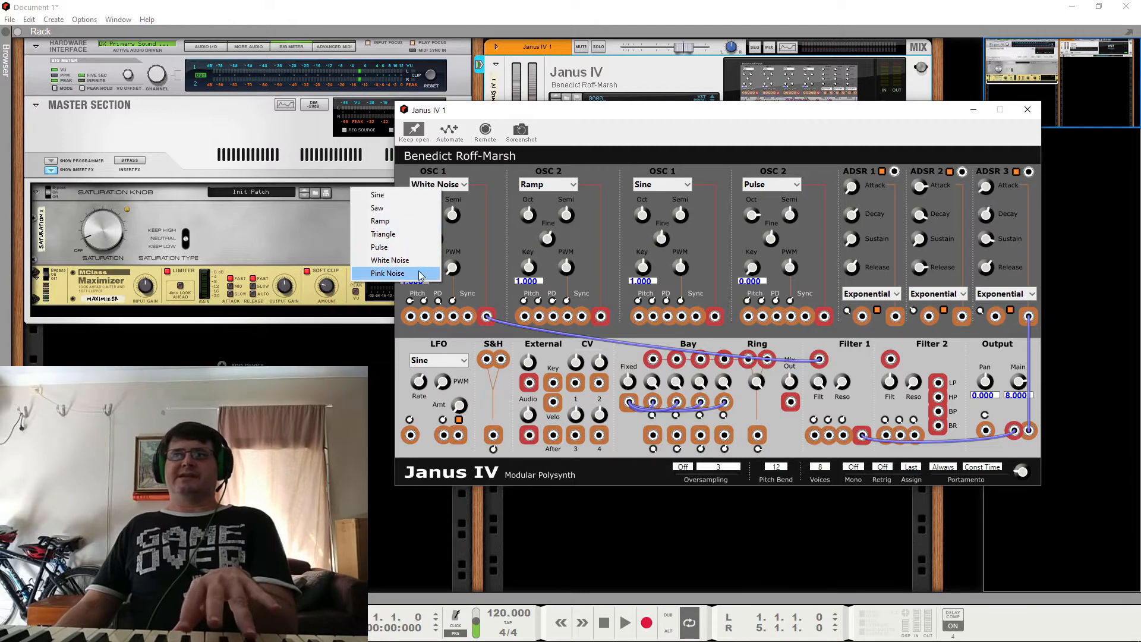
click(387, 273)
click(433, 185)
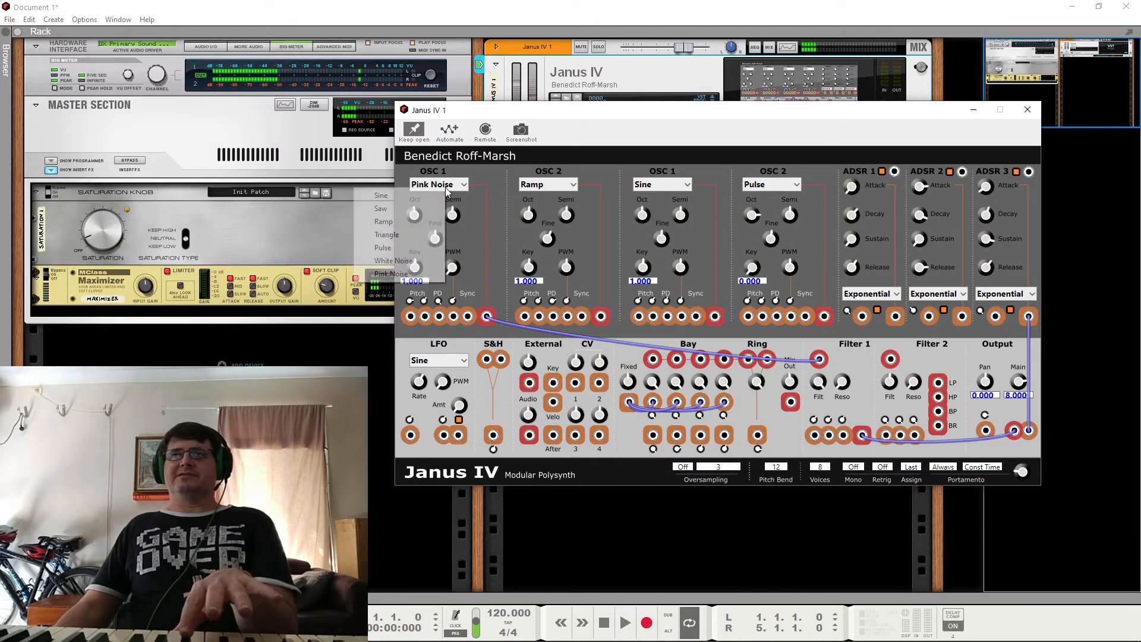
click(419, 209)
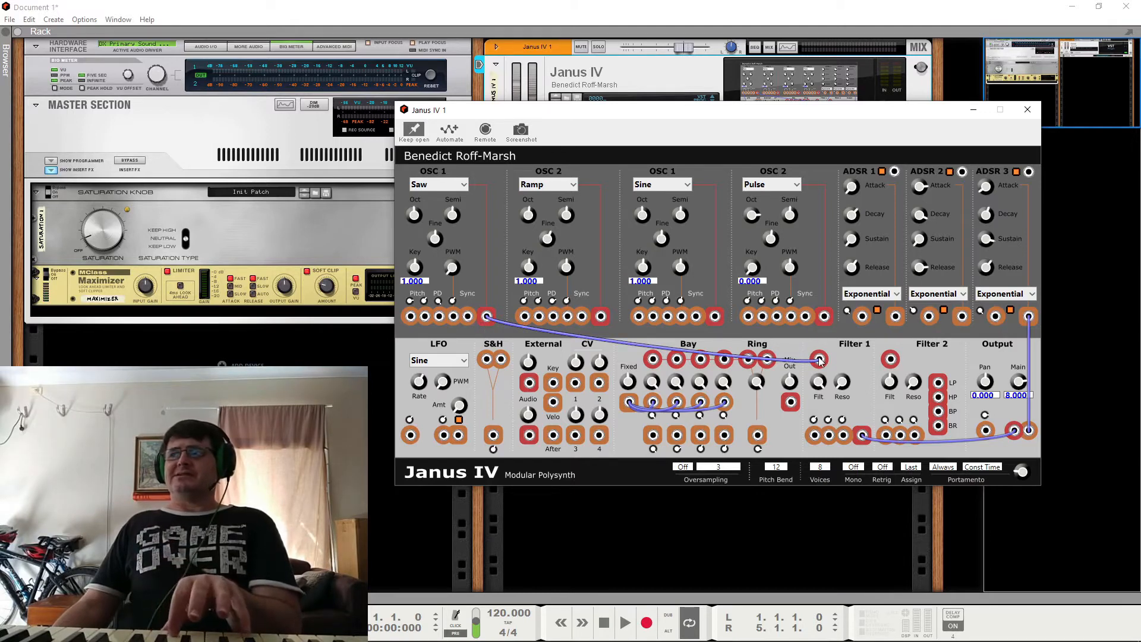
Step: Patch the pulse OSC 2 output to the saw OSC 1 pitch input, and remove that cable again
drag(824, 316, 410, 315)
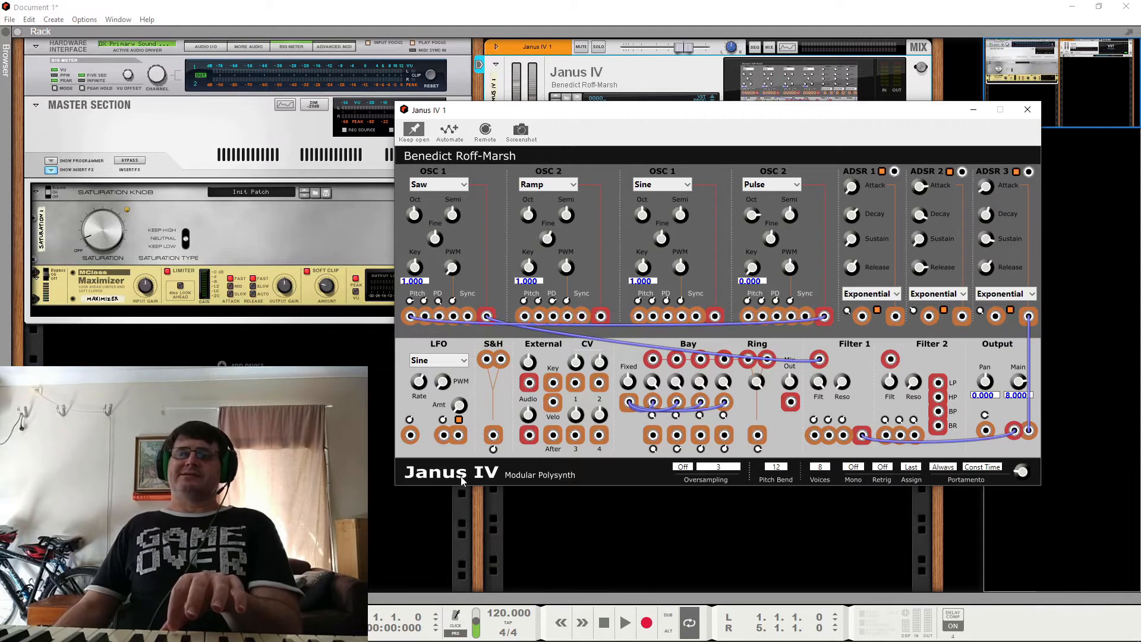
right_click(825, 315)
click(837, 327)
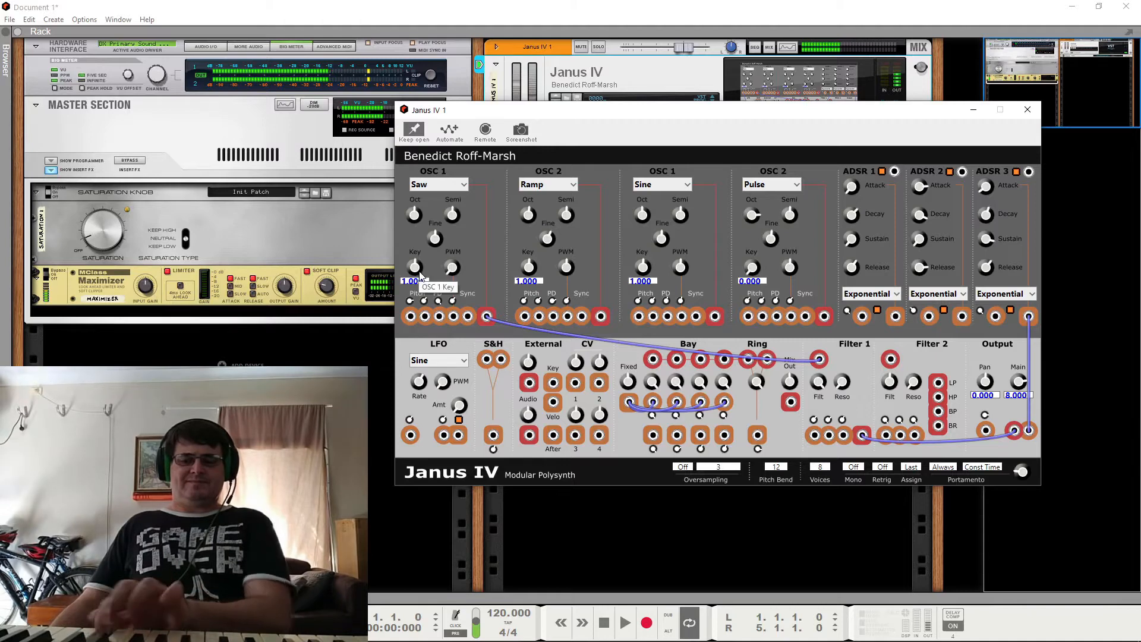
Step: Try the saw OSC 1 Key amount at 0.000, 0.660 and 1.350, and return it to 1.000
drag(420, 272, 445, 381)
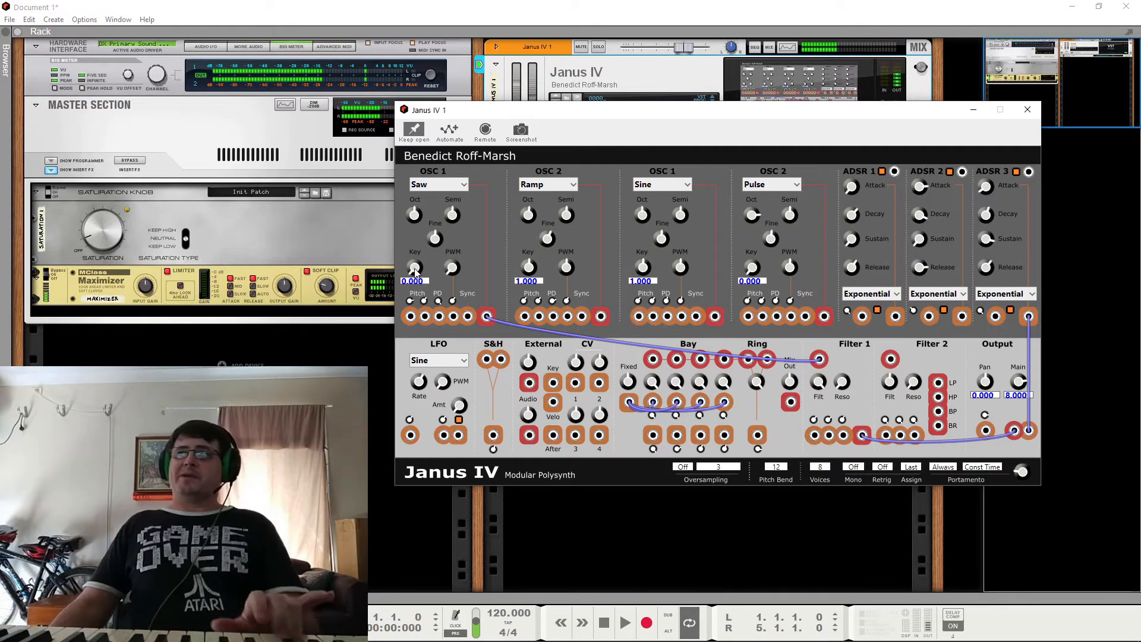
drag(416, 272, 424, 235)
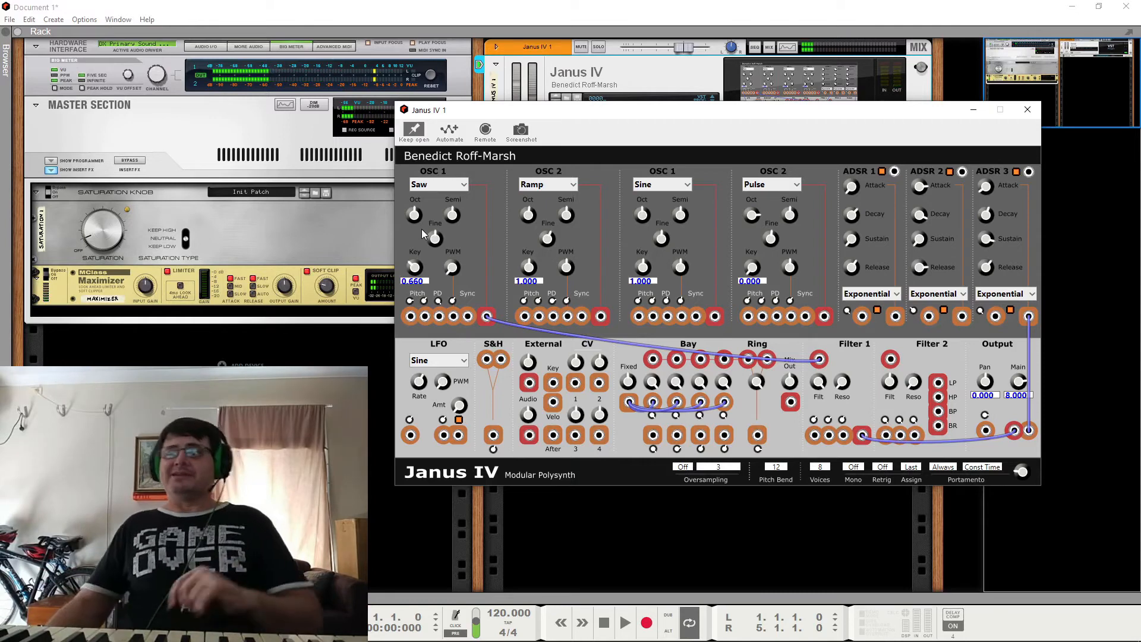
drag(420, 266, 431, 249)
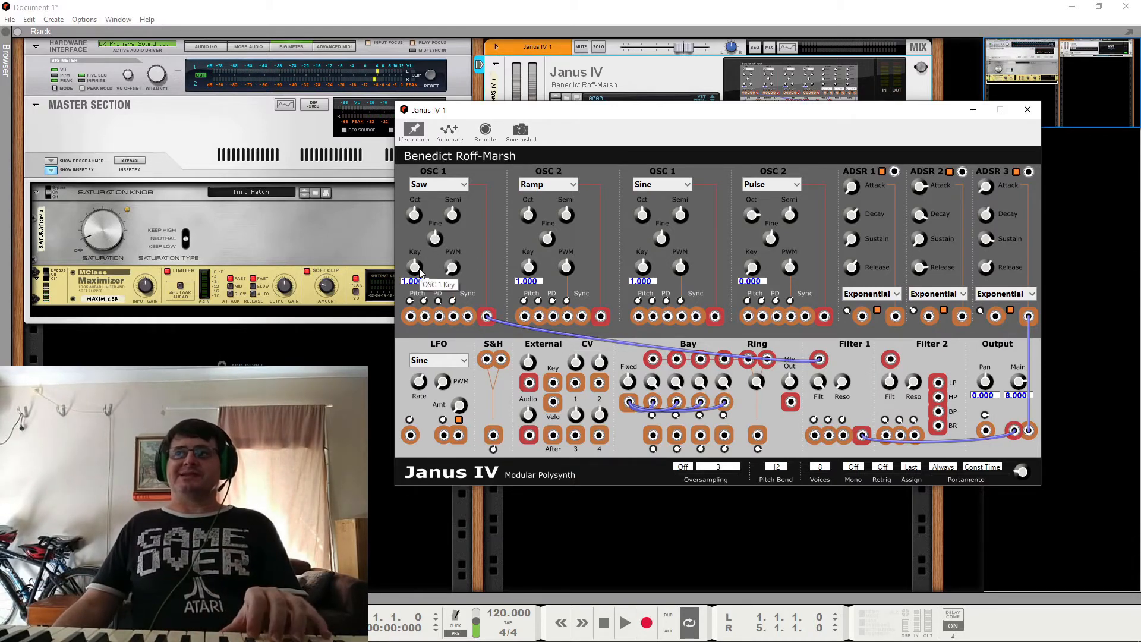
drag(420, 272, 430, 253)
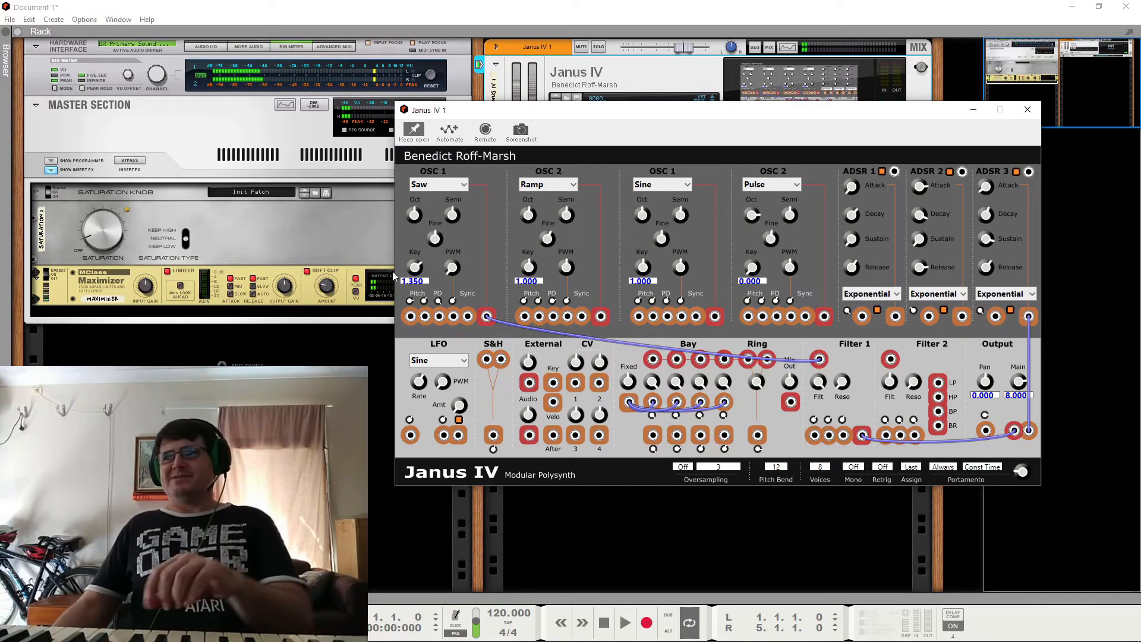
drag(415, 269, 415, 277)
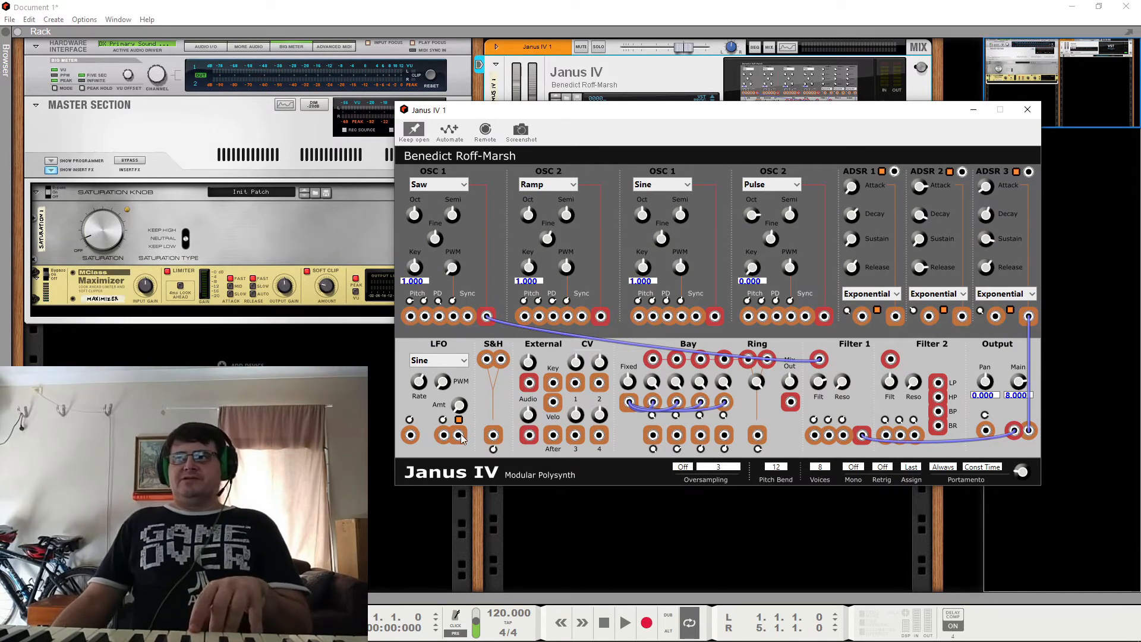
Step: Patch the LFO output to the pitch input of the saw OSC 1
drag(459, 436, 410, 320)
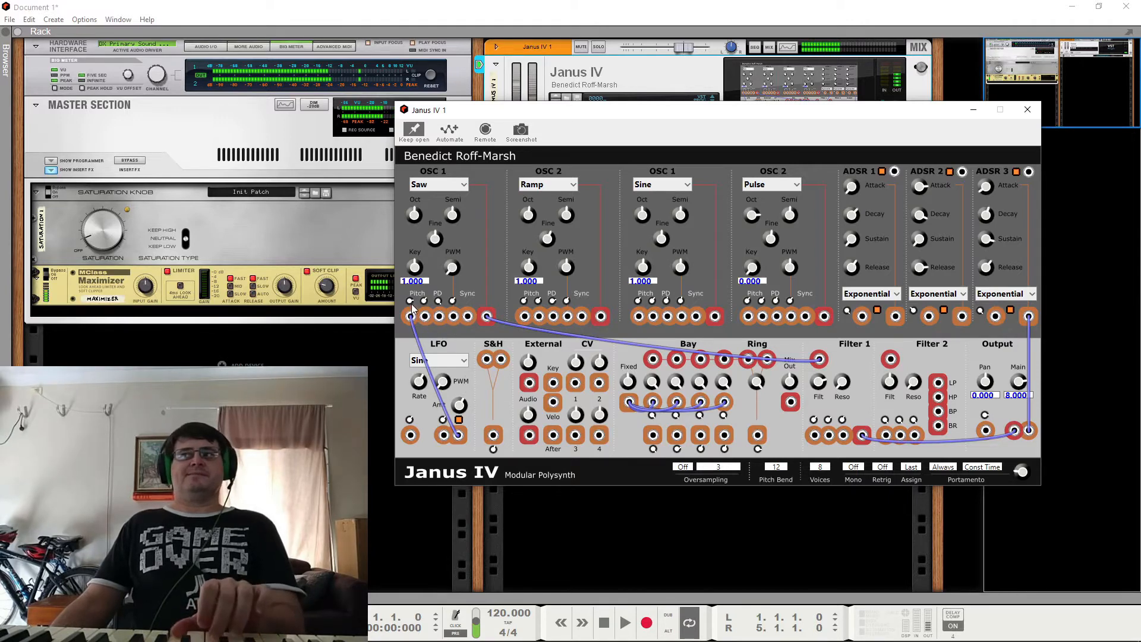
Step: Remove the LFO cable from the saw OSC 1 pitch input and patch it back in
click(461, 423)
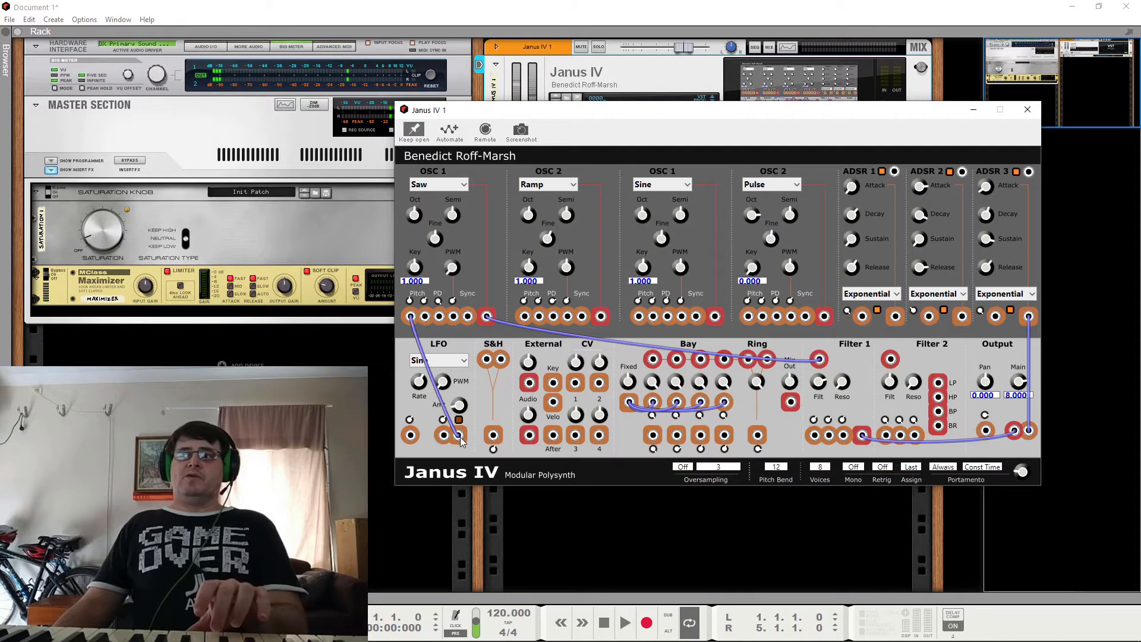
right_click(460, 438)
click(496, 442)
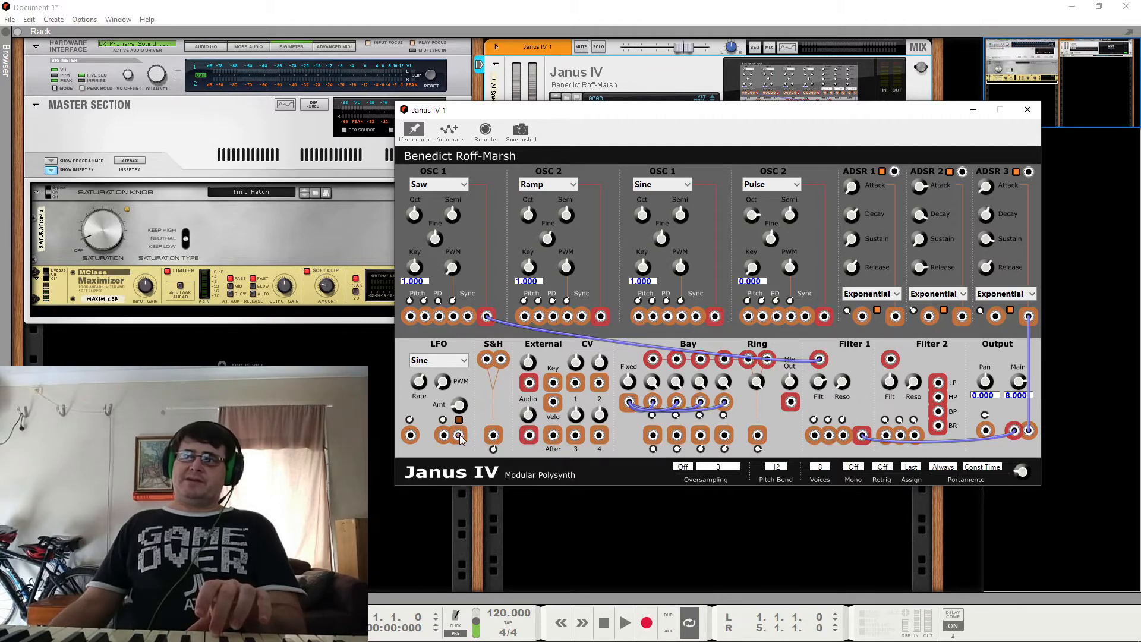
drag(460, 436, 411, 319)
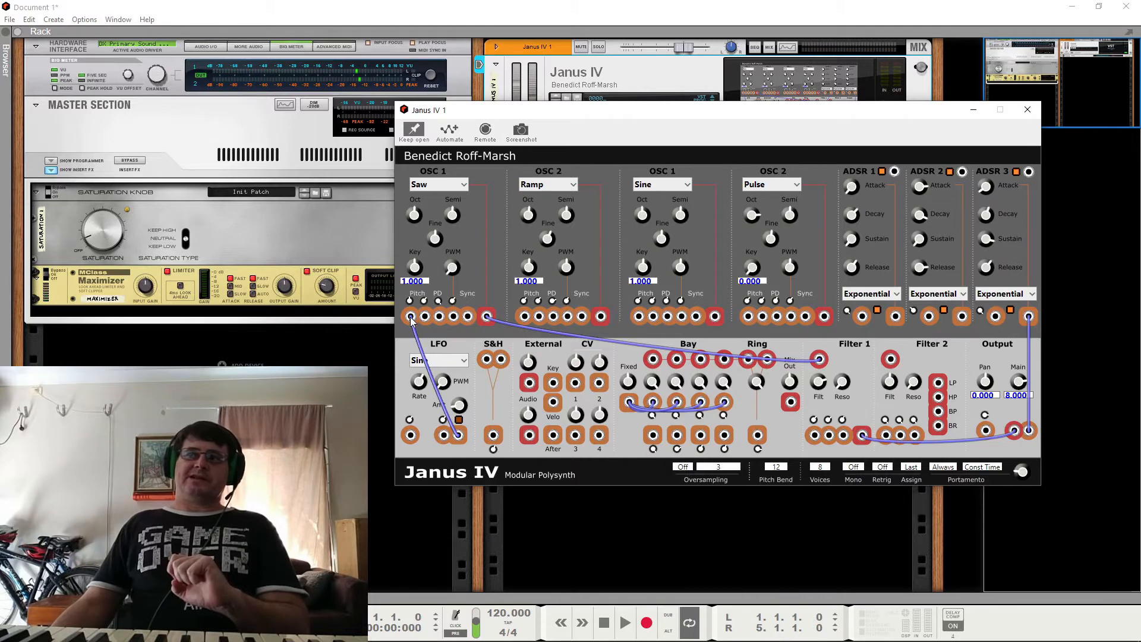
Step: Unplug the LFO cable at the saw OSC 1 pitch input, reconnect it, and remove it once more
right_click(411, 319)
click(424, 328)
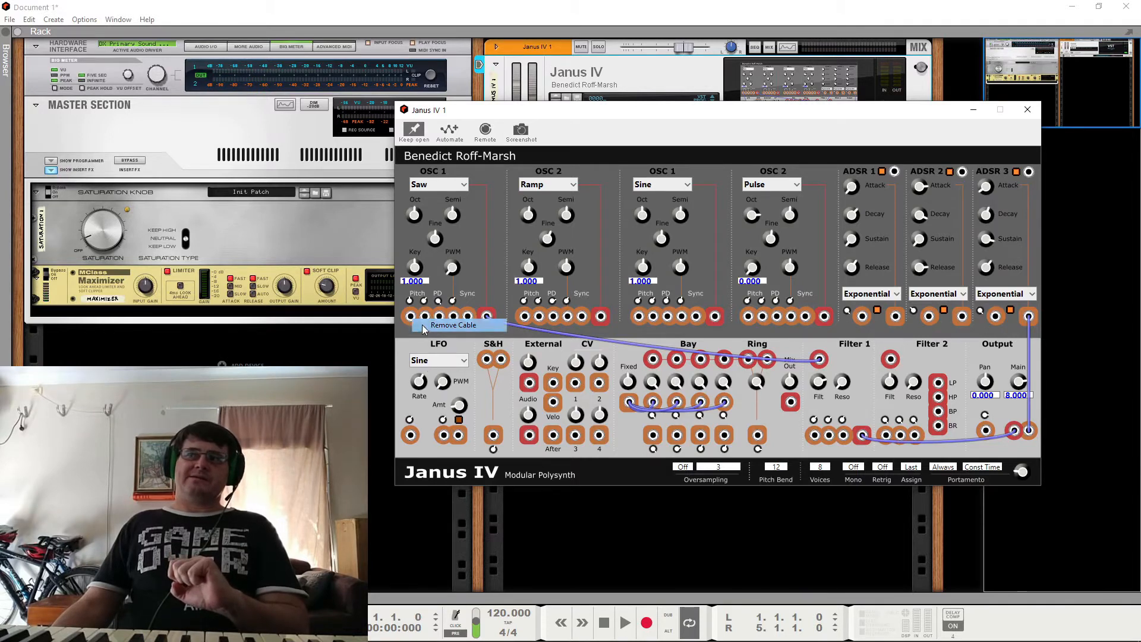
drag(459, 436, 410, 317)
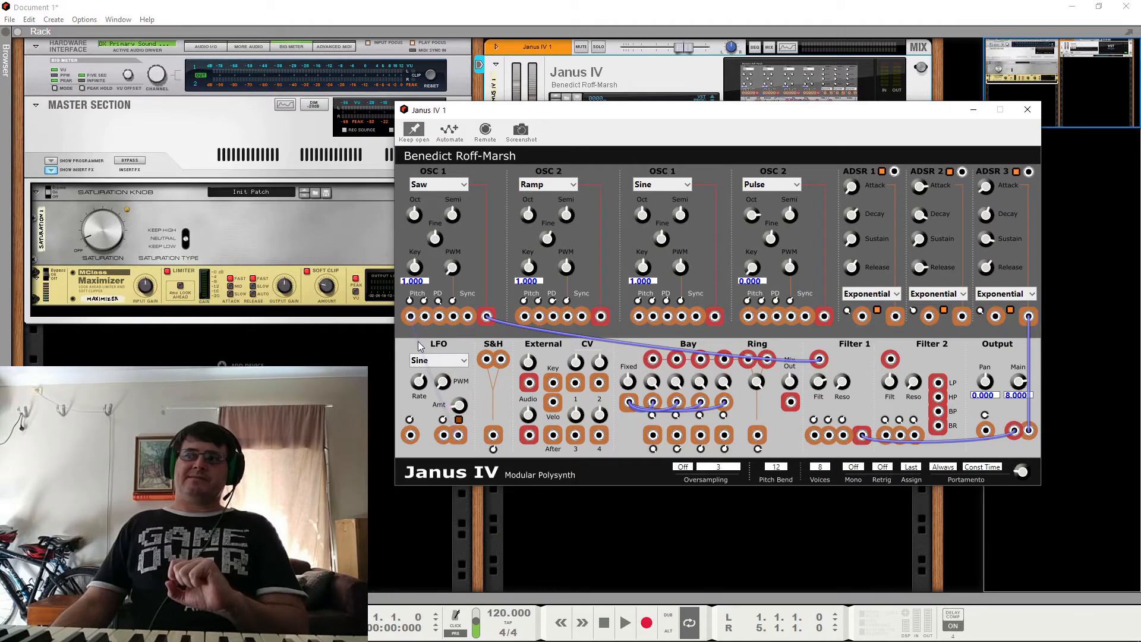
right_click(418, 339)
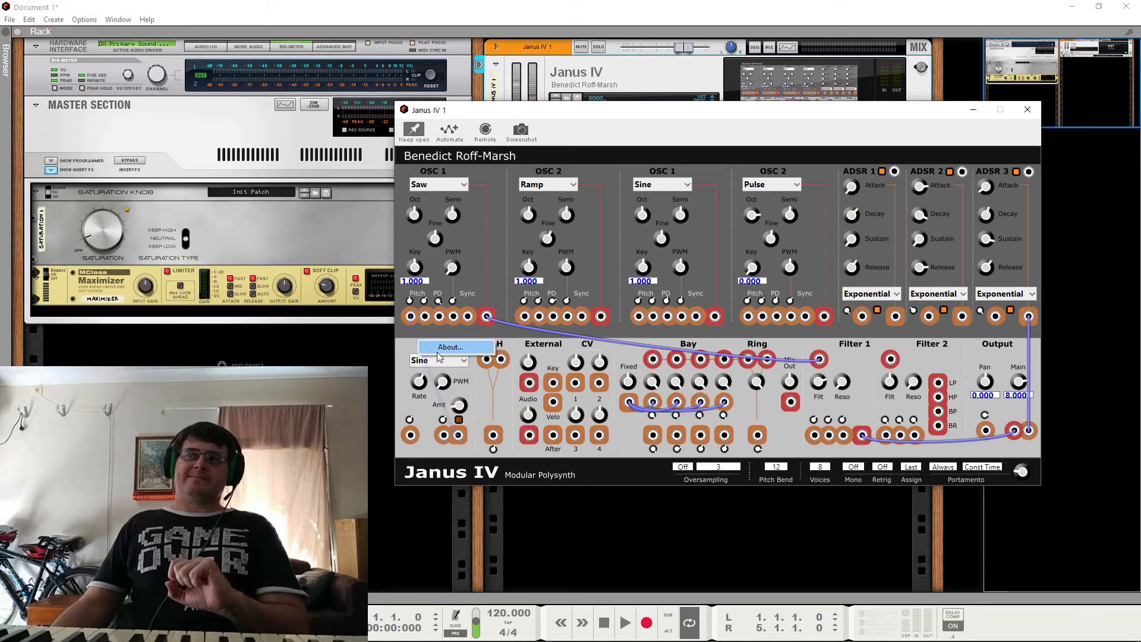
click(412, 318)
right_click(411, 319)
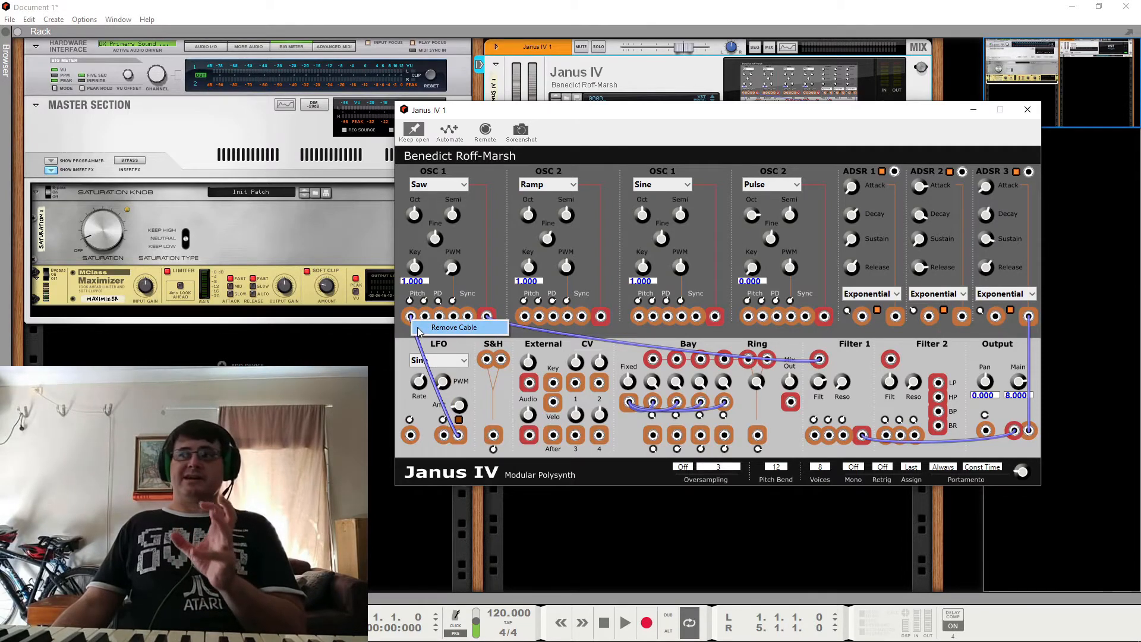
click(420, 329)
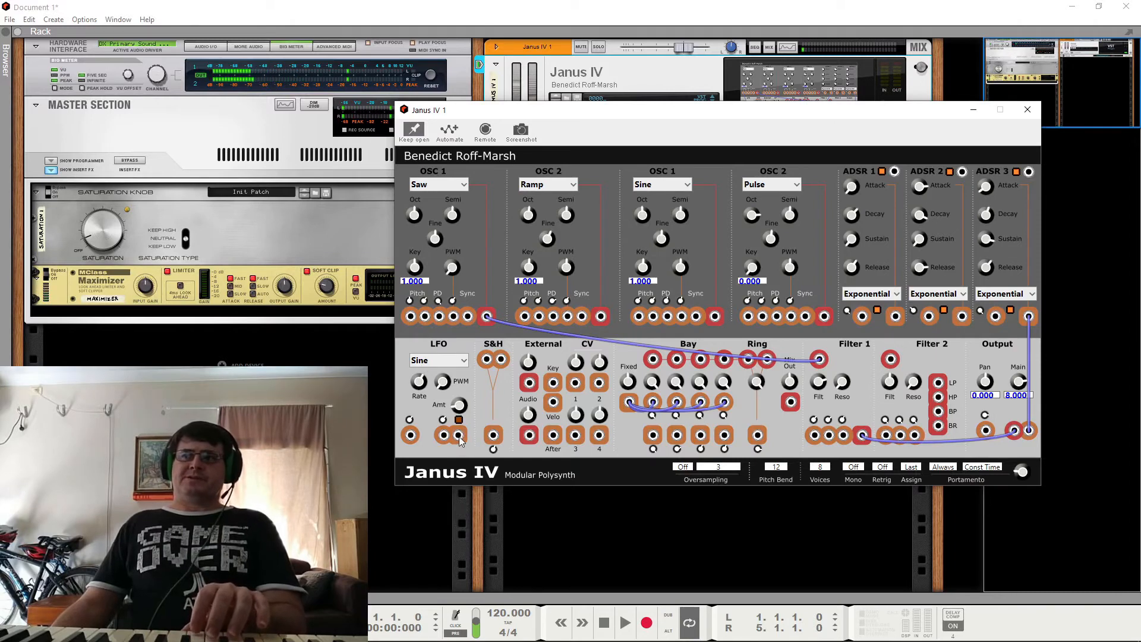
Step: Patch both the LFO and pulse OSC 2 outputs to the saw OSC 1 pitch input, and remove both cables
drag(459, 436, 414, 321)
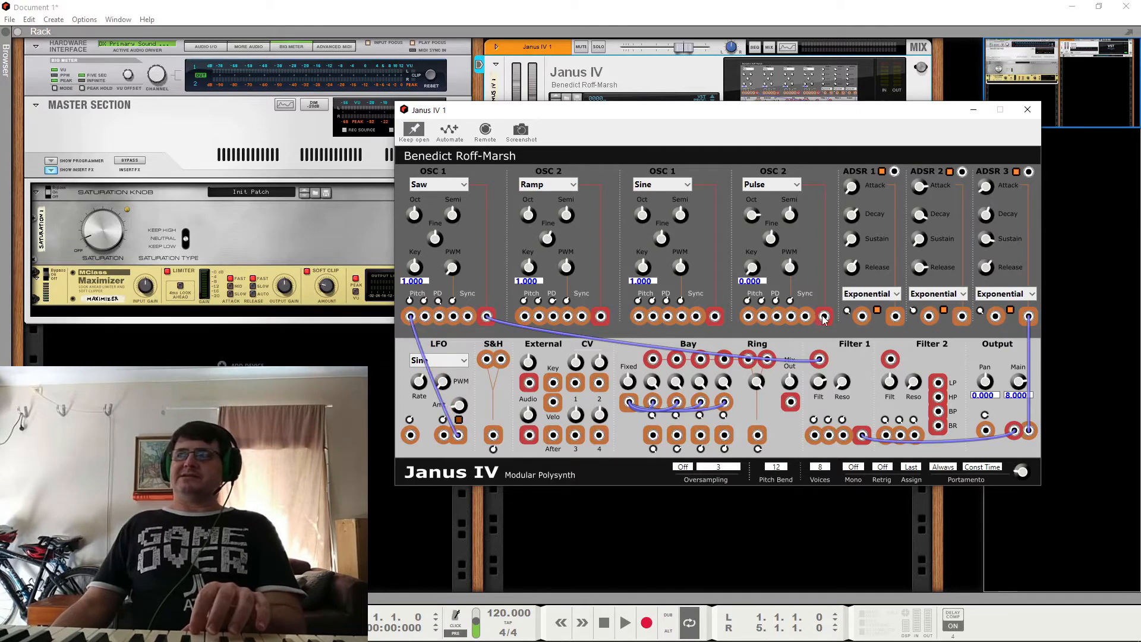
drag(824, 319, 411, 316)
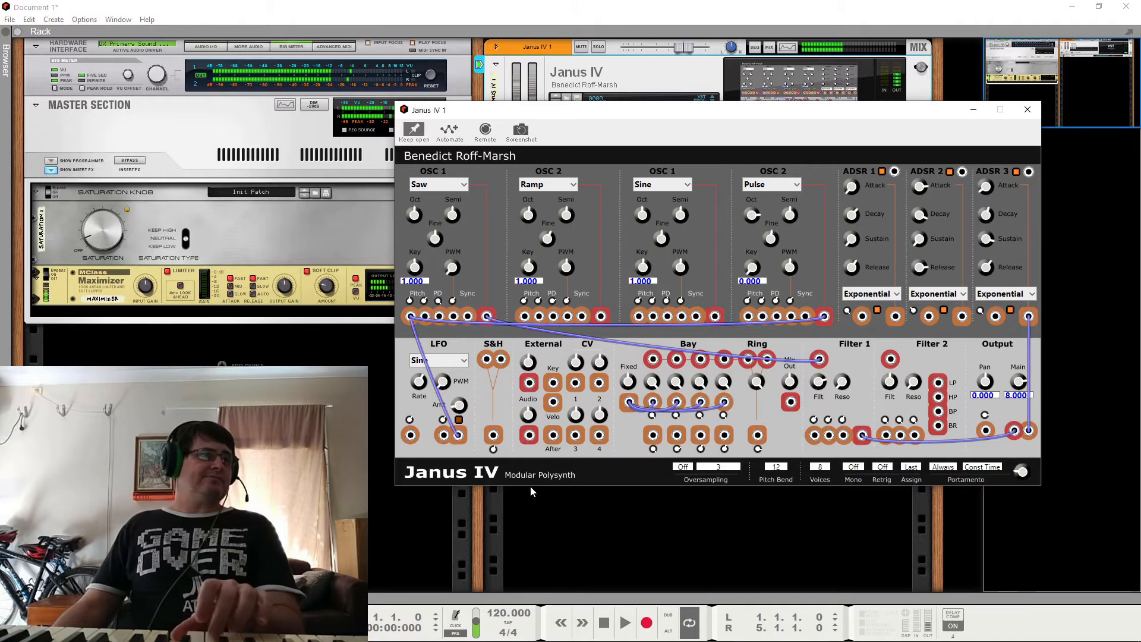
right_click(411, 319)
click(414, 323)
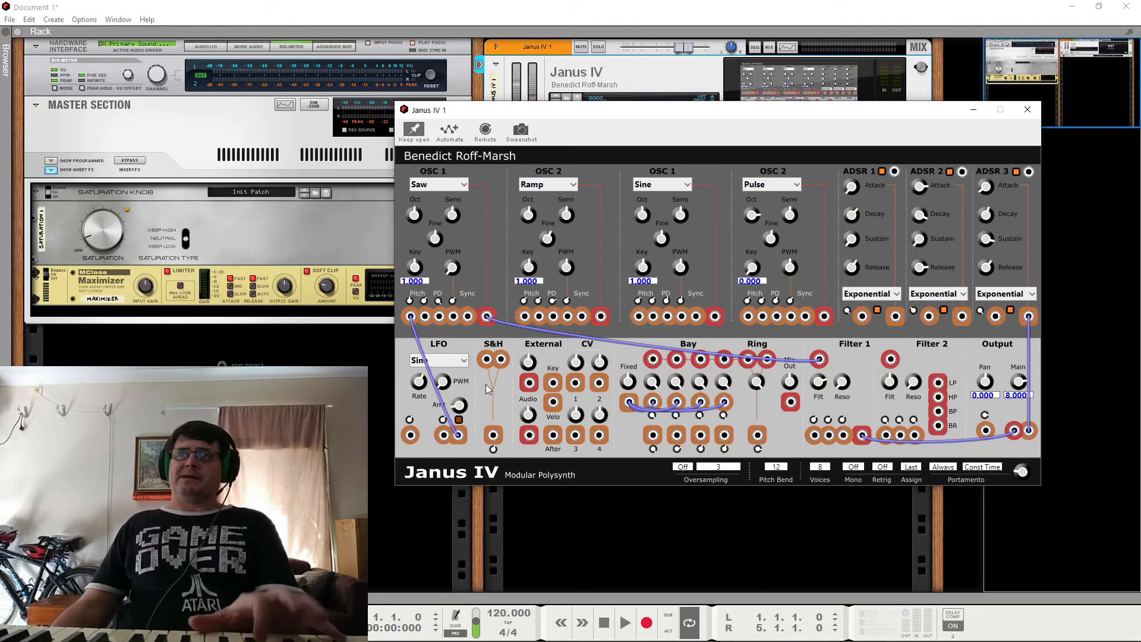
right_click(415, 321)
click(434, 327)
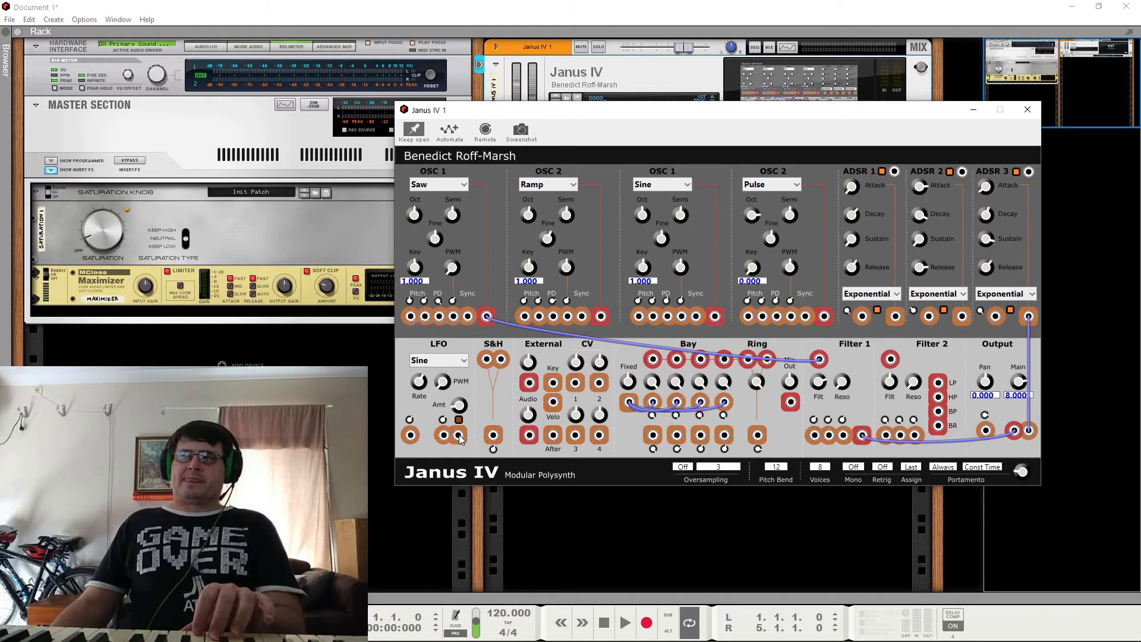
Step: Patch the LFO output to the saw OSC 1 PD input, and remove that cable again
drag(459, 437, 439, 316)
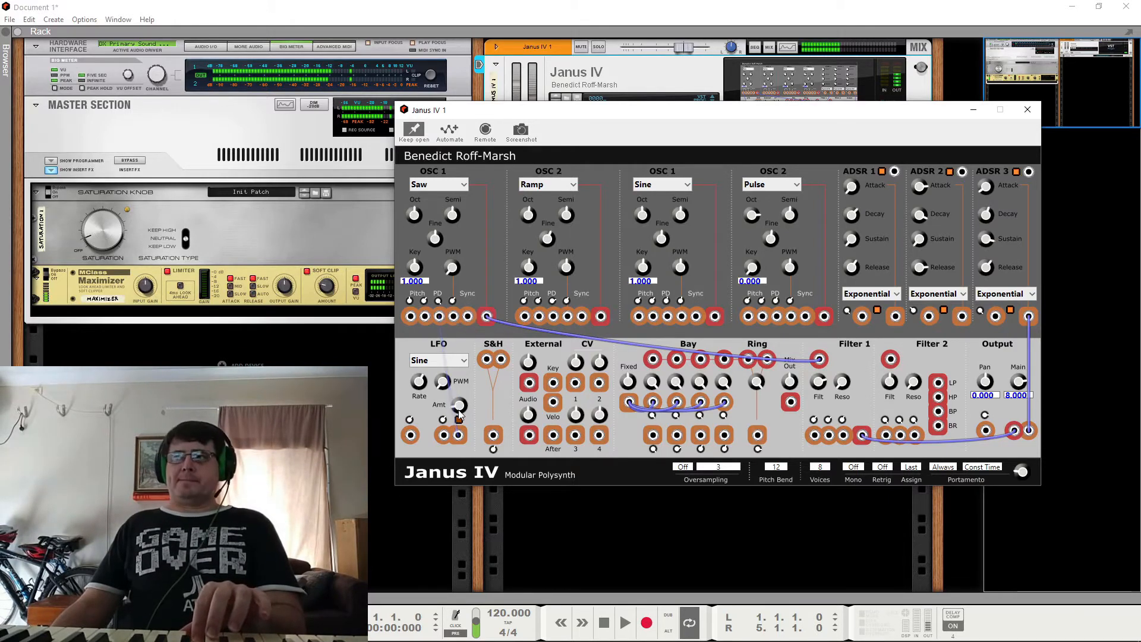
right_click(458, 436)
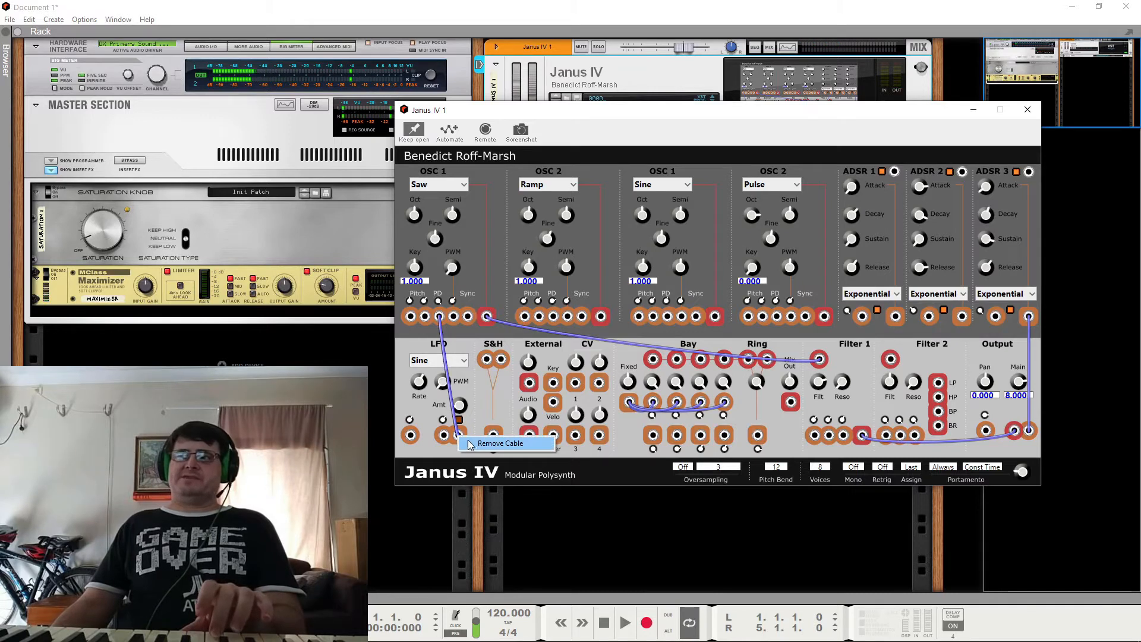
click(499, 444)
Step: Patch the pulse OSC 2 output to the saw OSC 1 PD input, and set both oscillators' waveforms to Sine
drag(825, 317, 439, 318)
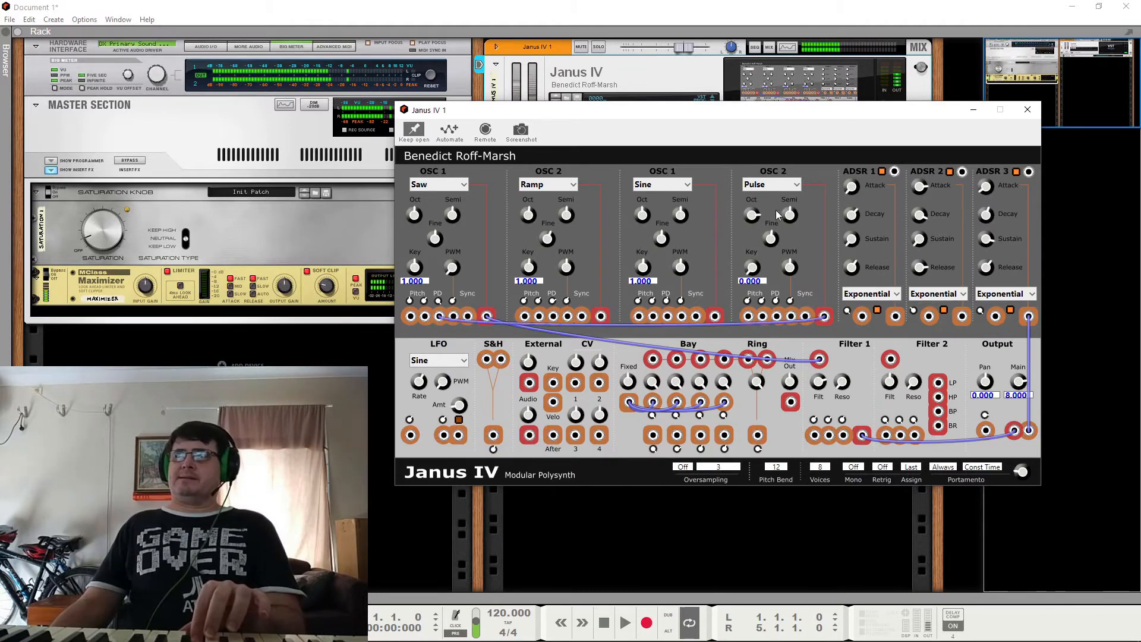
click(759, 189)
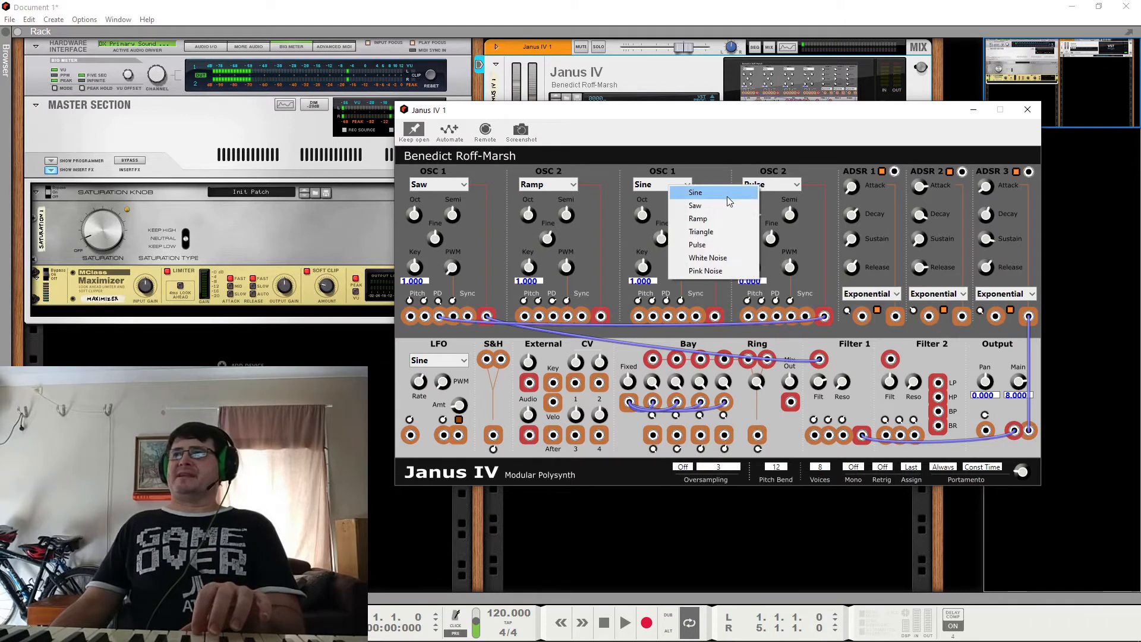
click(727, 195)
click(447, 184)
click(440, 192)
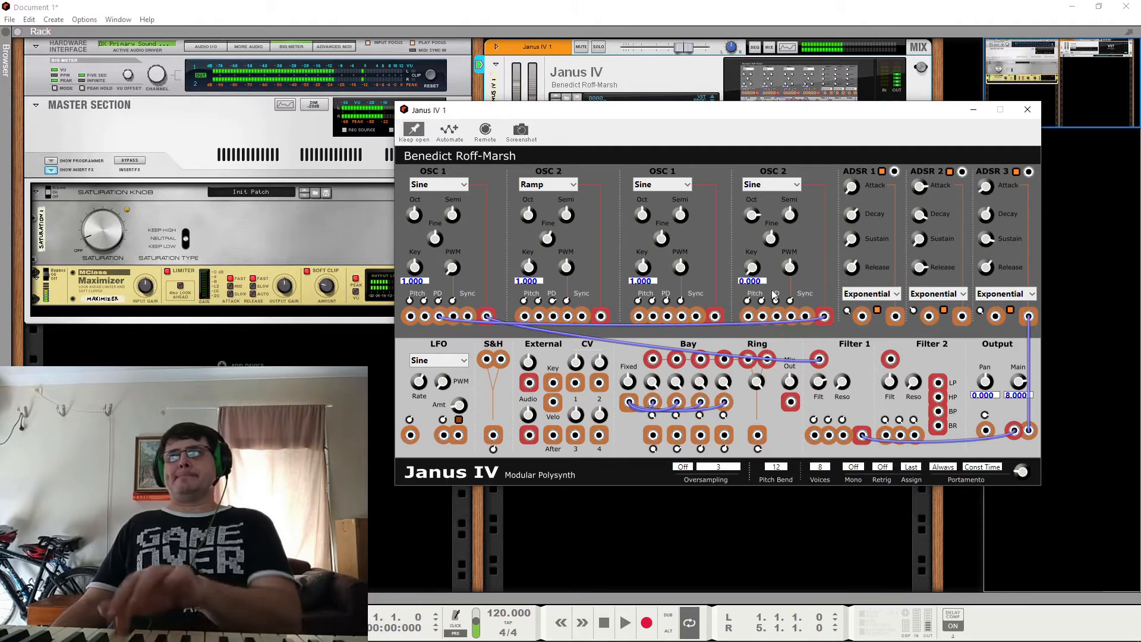
Step: Set the Key amount of the modulating sine OSC 2 to 1.000 and remove its cable from the OSC 1 PD input
drag(752, 275, 761, 218)
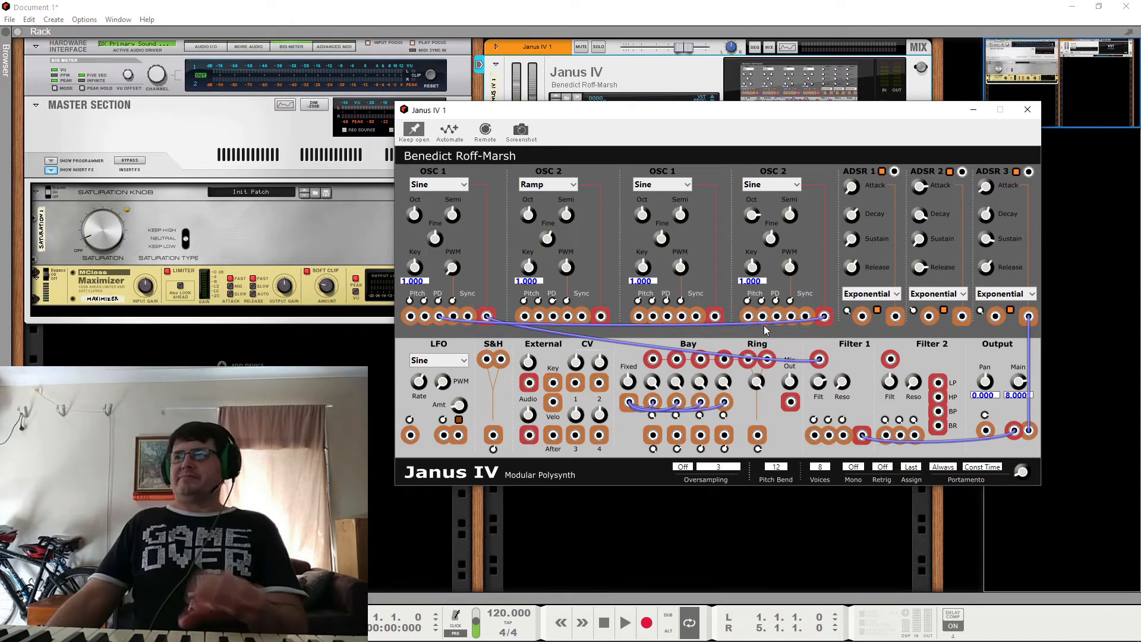
right_click(440, 317)
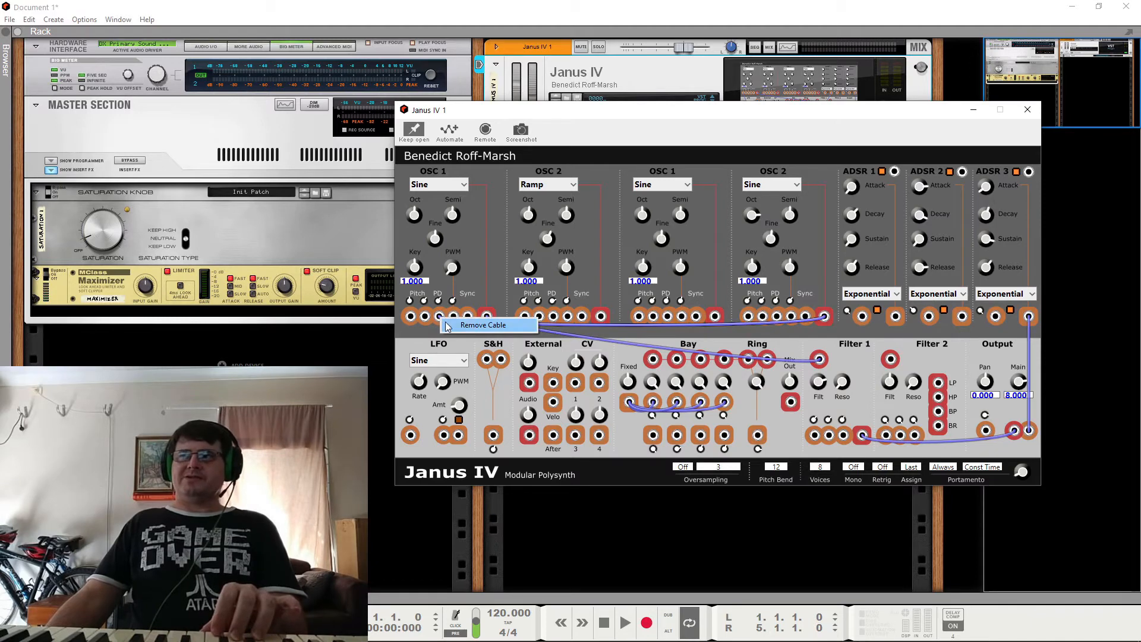
click(470, 325)
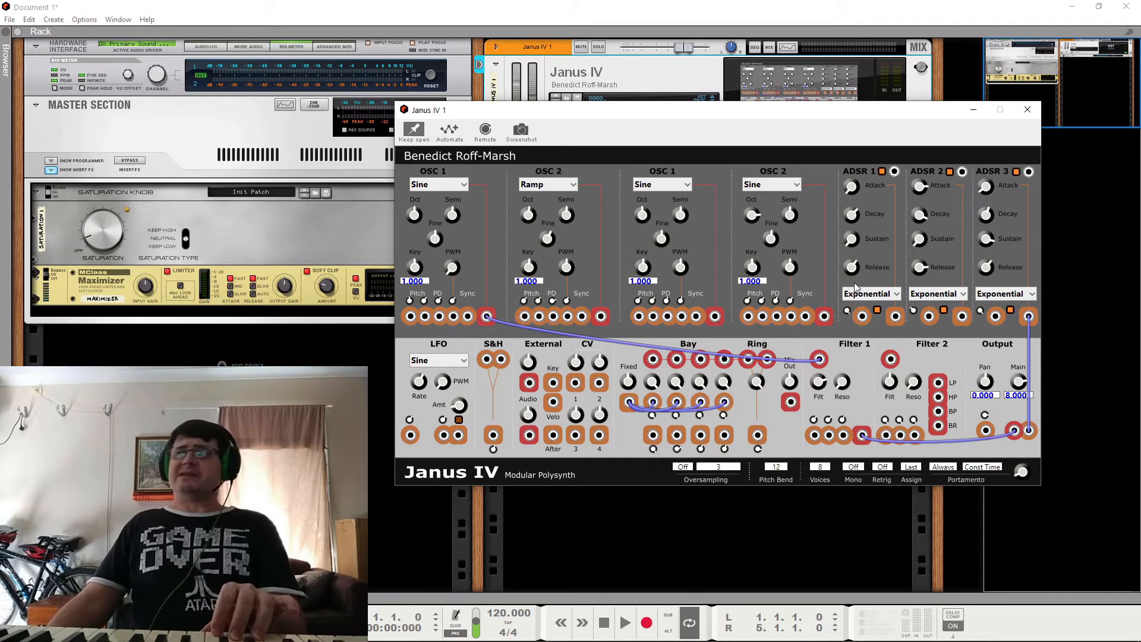
Step: Patch the sine OSC 2 output to the first OSC 1 pitch input, and remove that cable again
drag(825, 316, 411, 317)
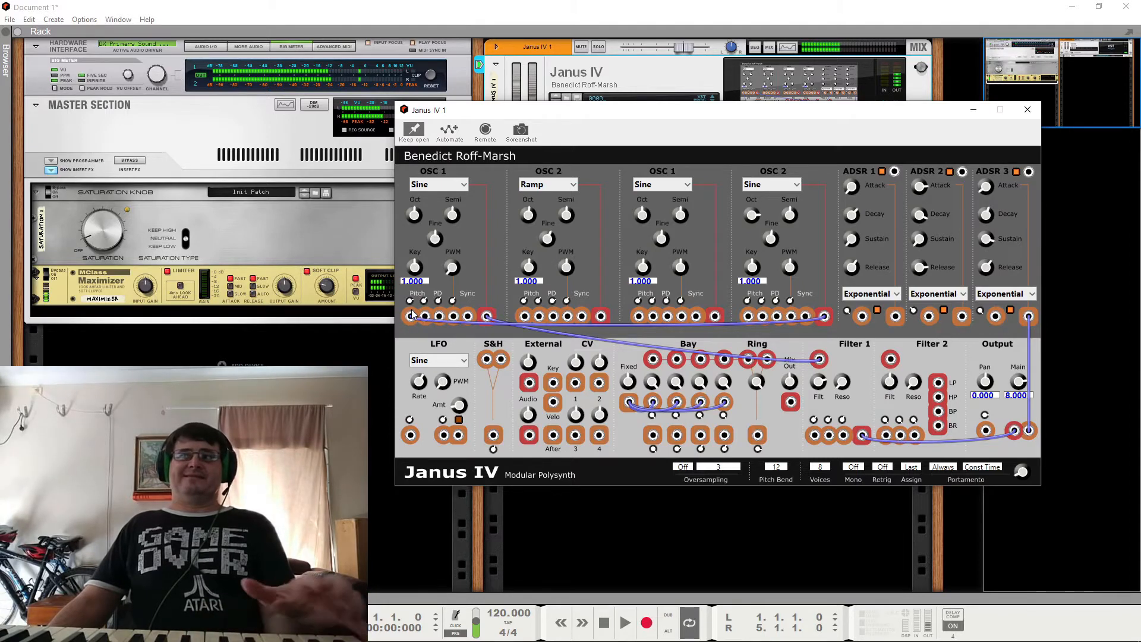
right_click(824, 315)
click(859, 327)
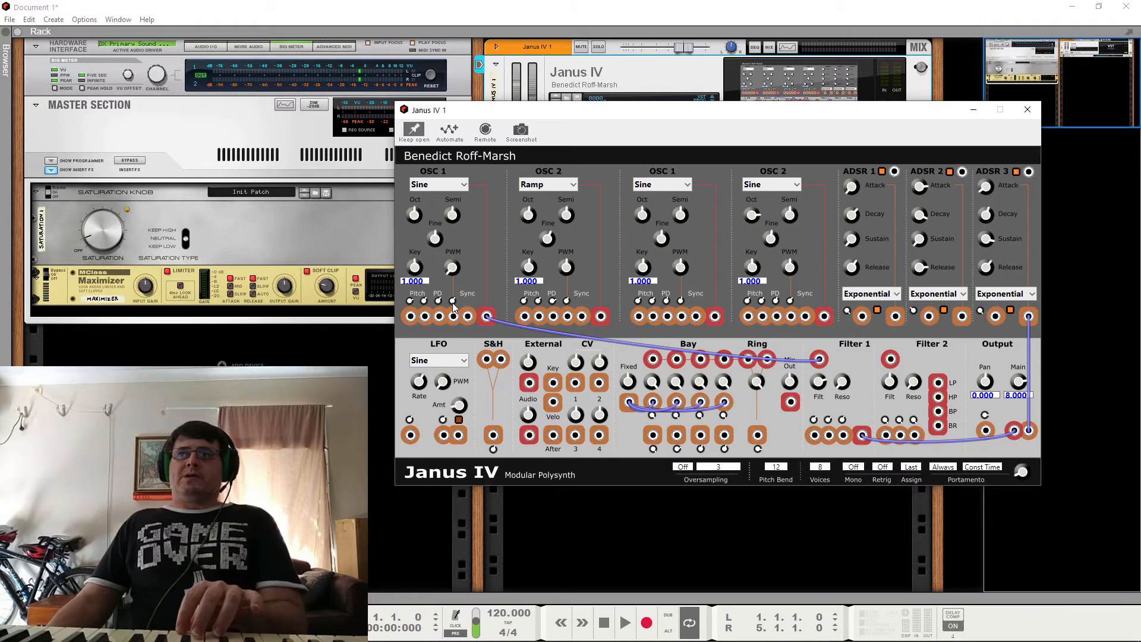
Step: Try LFO pulse-width modulation on the first OSC 1 with its waveform set to Pulse, and remove the LFO cable
drag(458, 435, 453, 316)
click(456, 184)
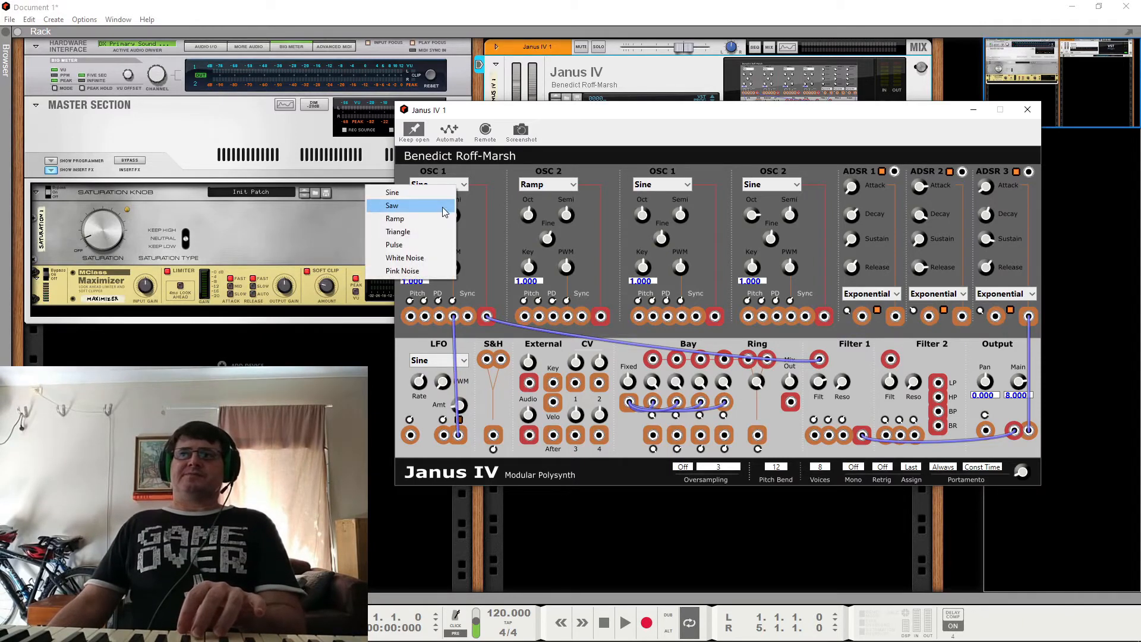
click(419, 248)
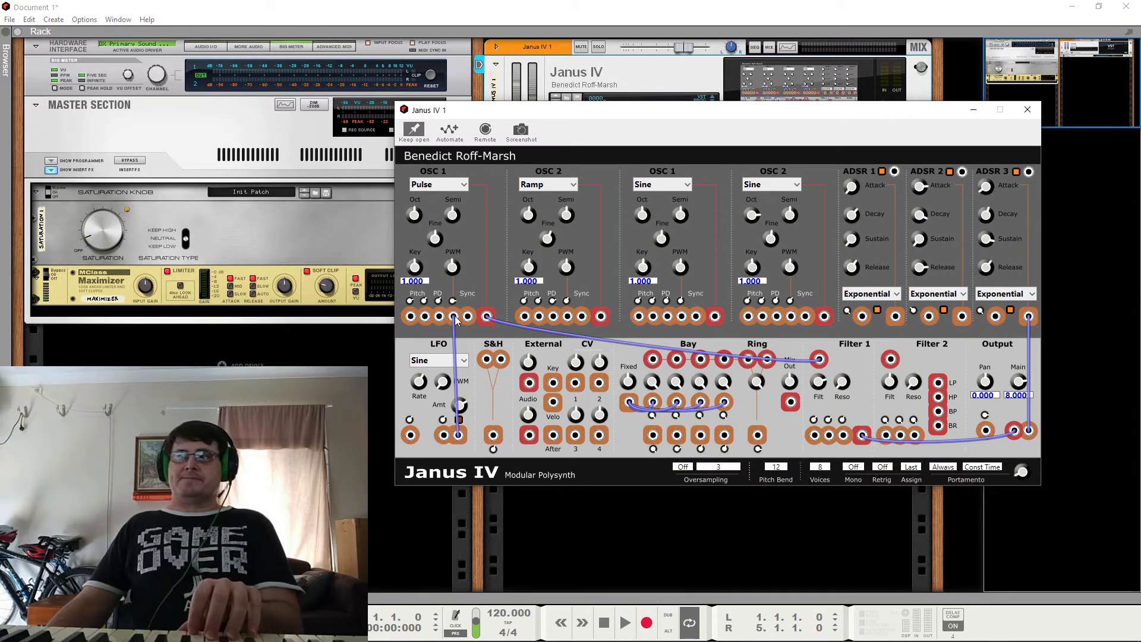
right_click(459, 441)
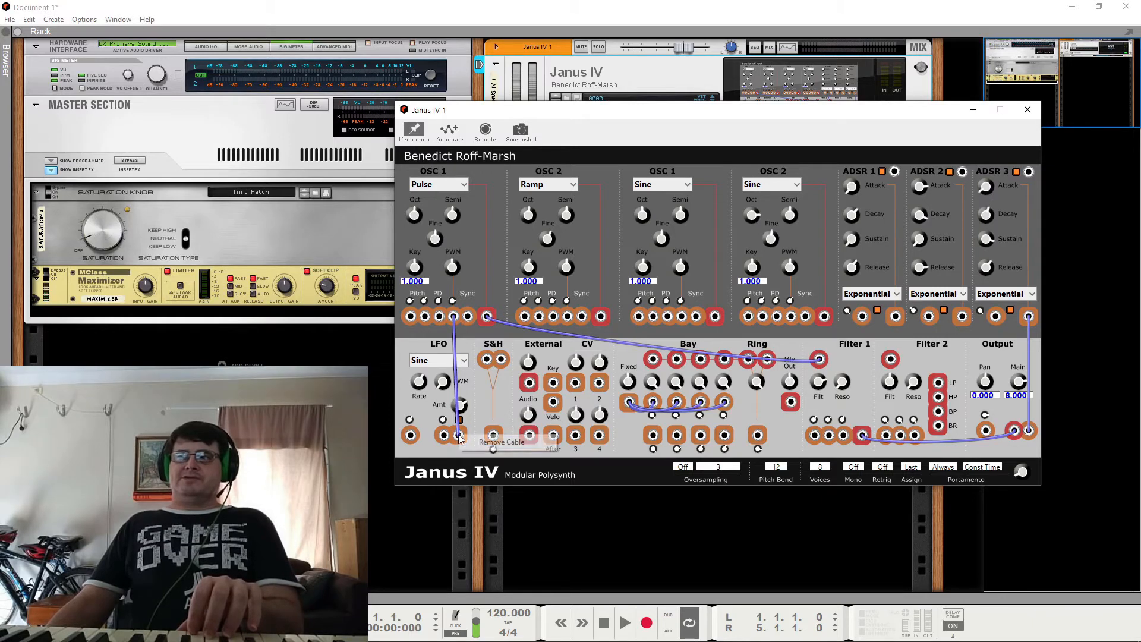
click(461, 445)
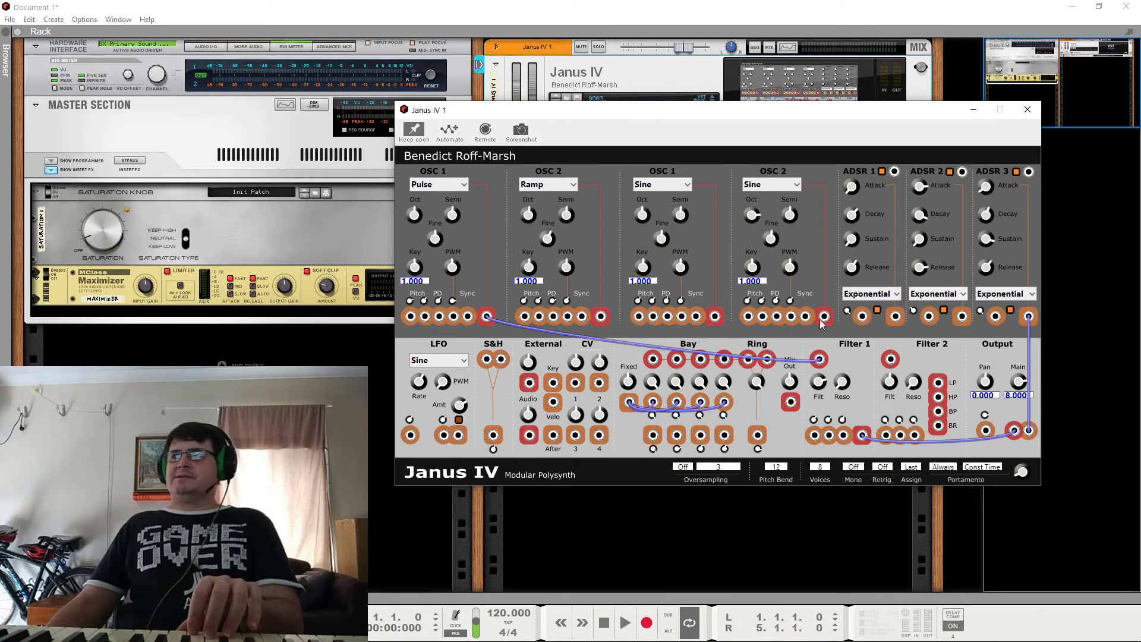
Step: Patch the sine OSC 2 output to the first OSC 1 Sync input, try OSC 1 as Sine, and remove the sync cable
drag(825, 321, 471, 321)
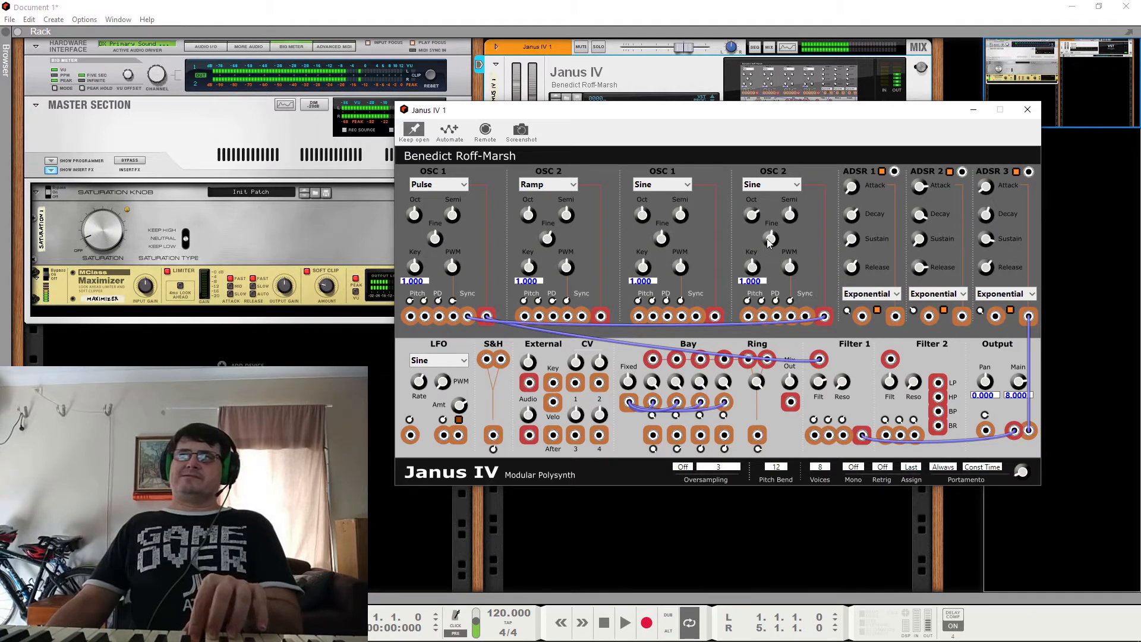
click(443, 186)
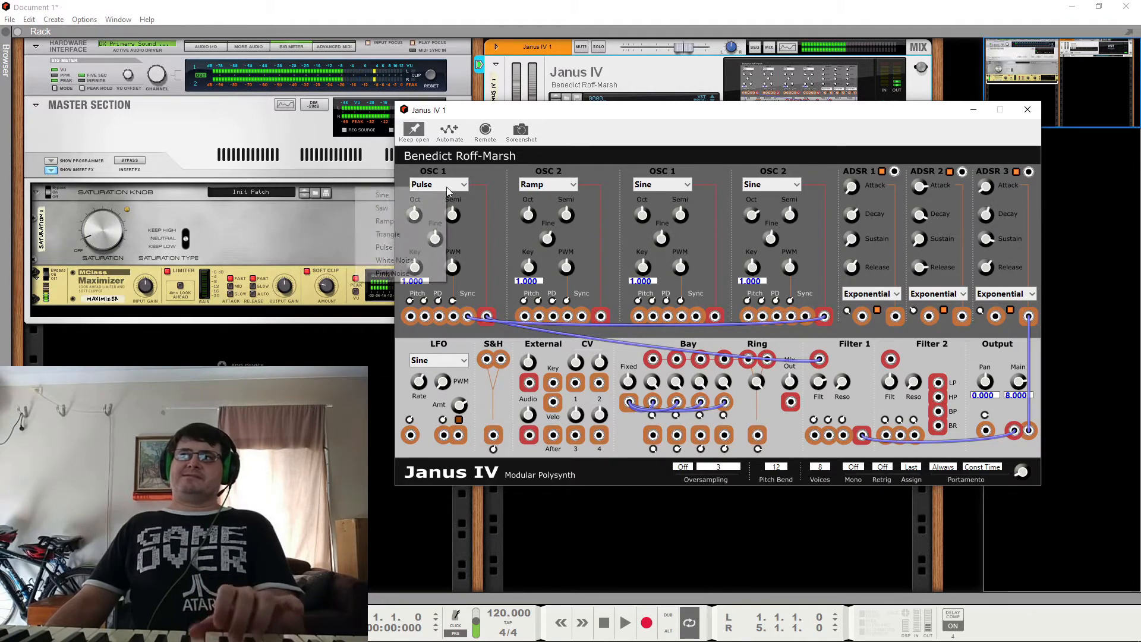
click(411, 192)
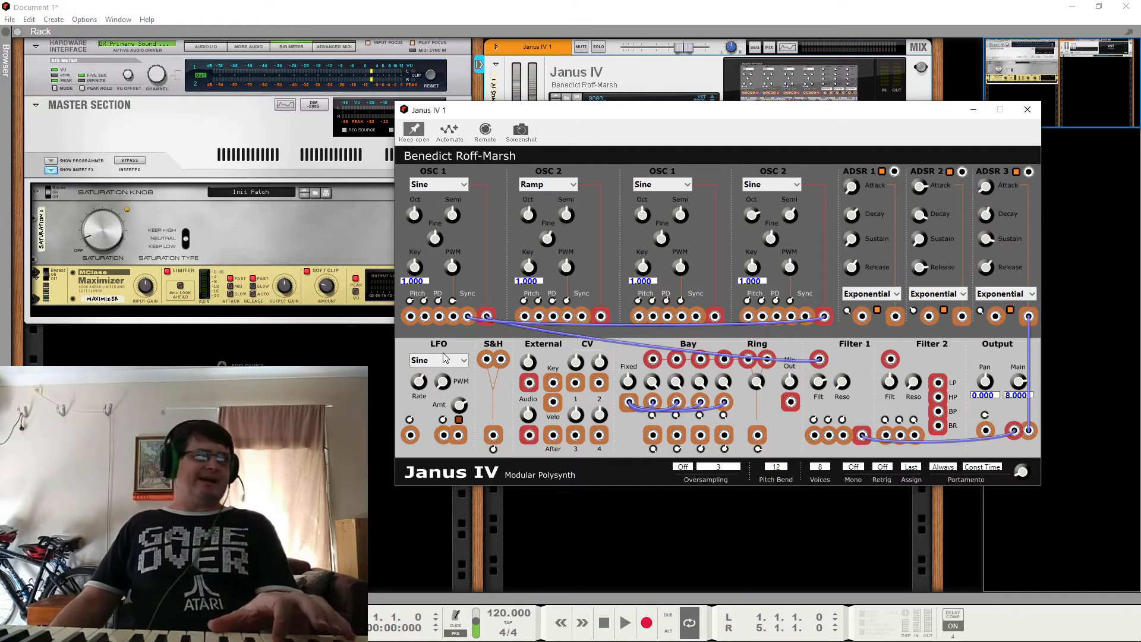
right_click(468, 317)
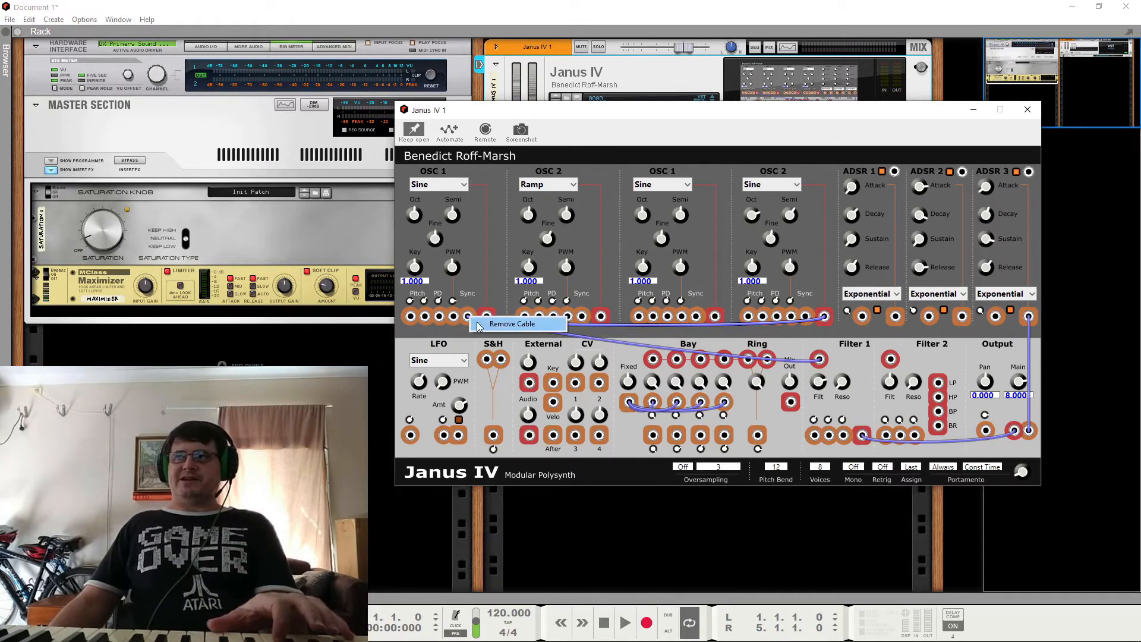
click(477, 325)
Step: Set the waveforms of the first OSC 1 and its neighbouring ramp OSC 2 to Saw
click(450, 185)
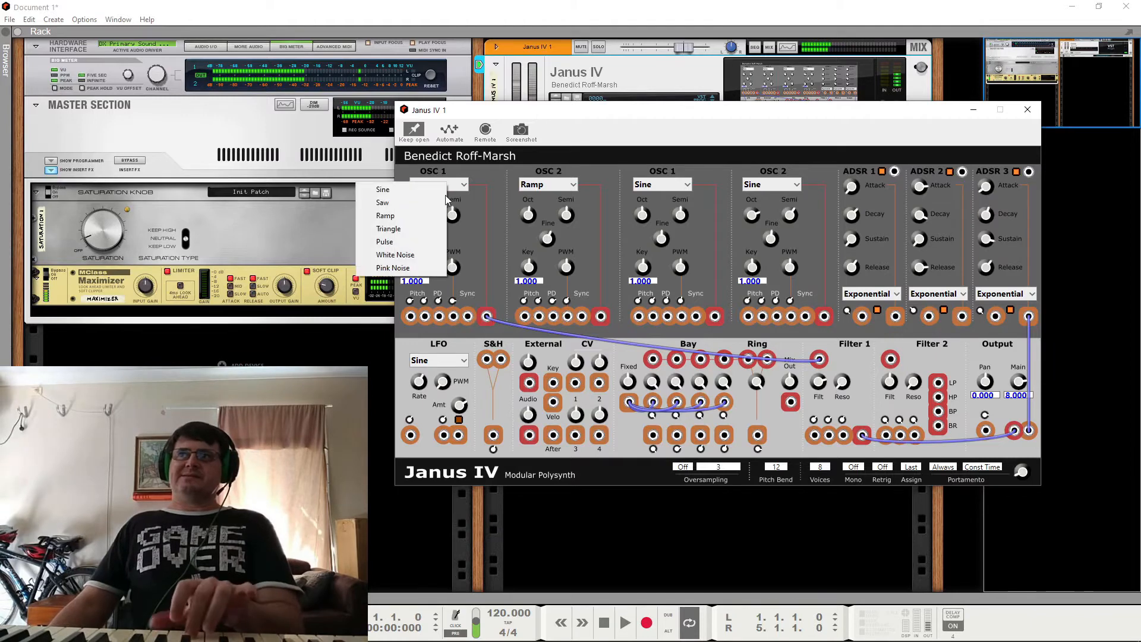
click(419, 204)
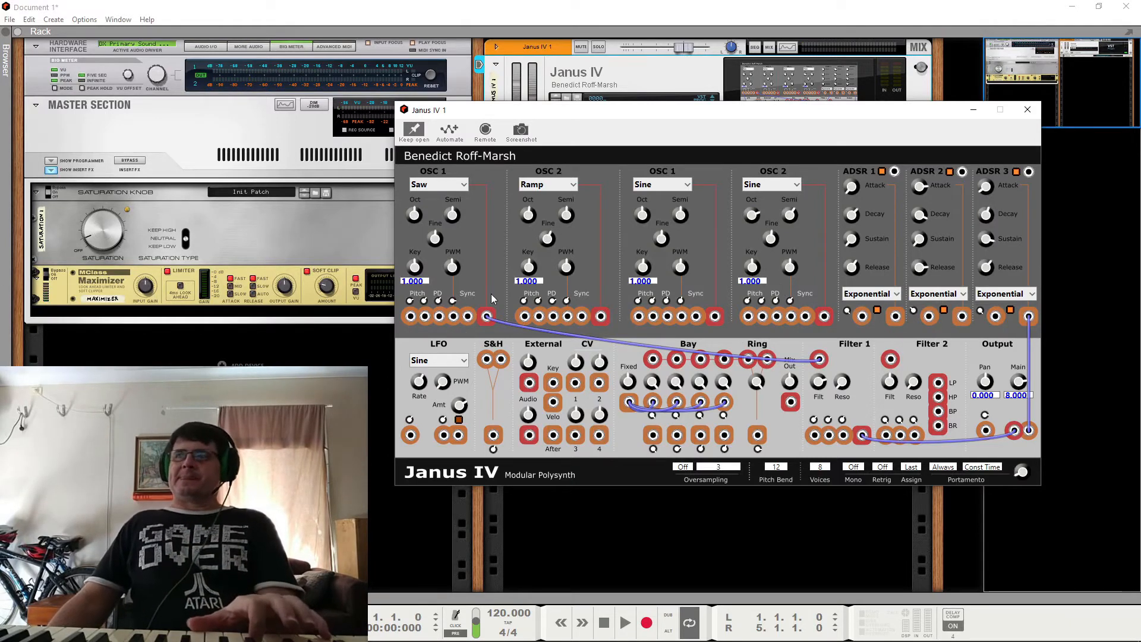
click(570, 186)
click(535, 202)
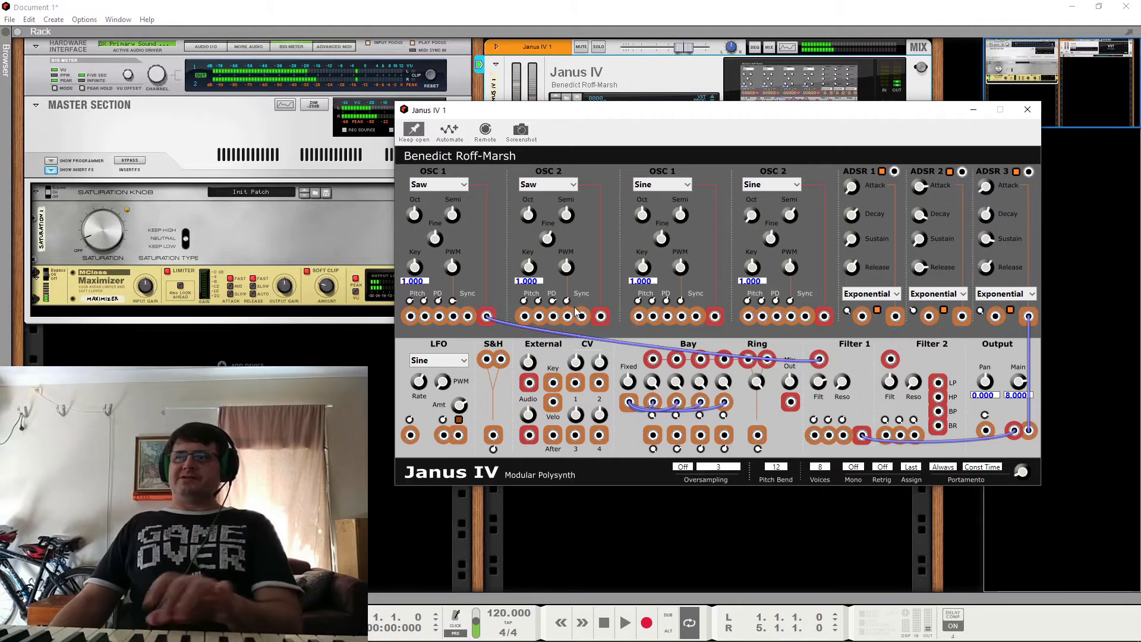
Step: Patch the saw OSC 2 output to the Filter 1 audio input, and remove the cabling at that input
drag(601, 316, 820, 360)
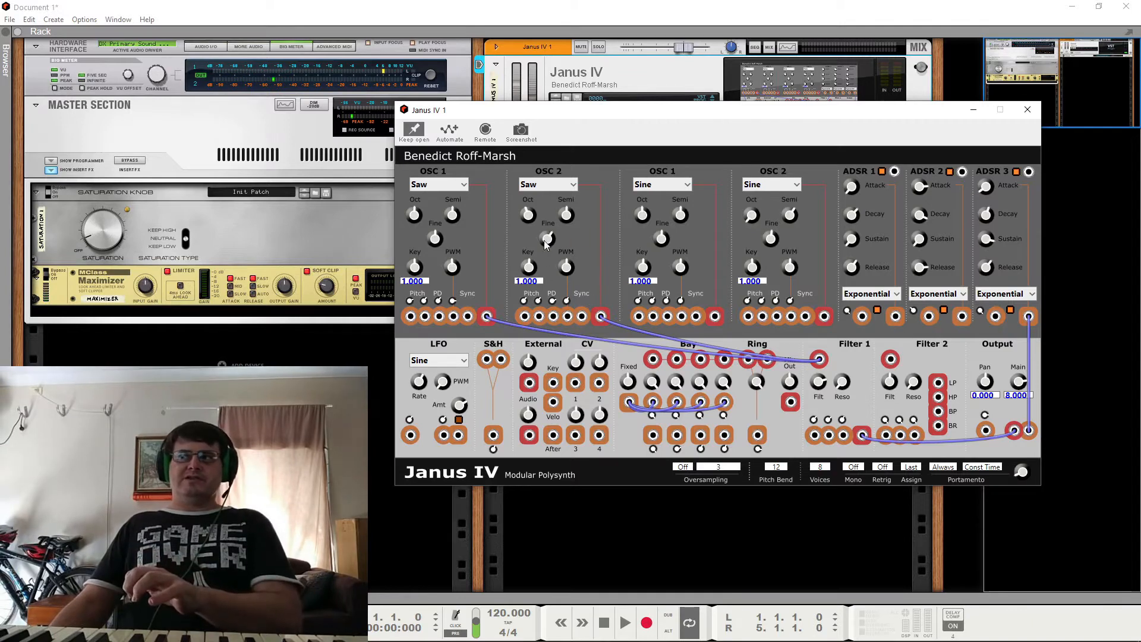
right_click(820, 360)
click(860, 371)
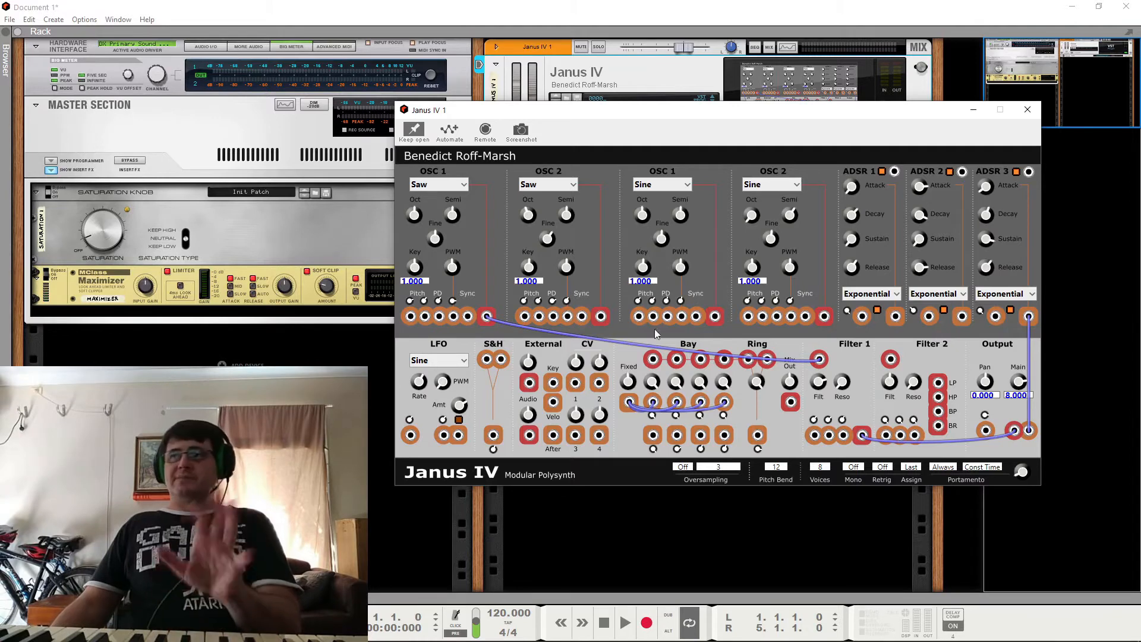
Step: Patch the saw OSC 2 output into the Filter 1 audio input alongside the first OSC 1, and remove both cables from that input
drag(601, 316, 820, 359)
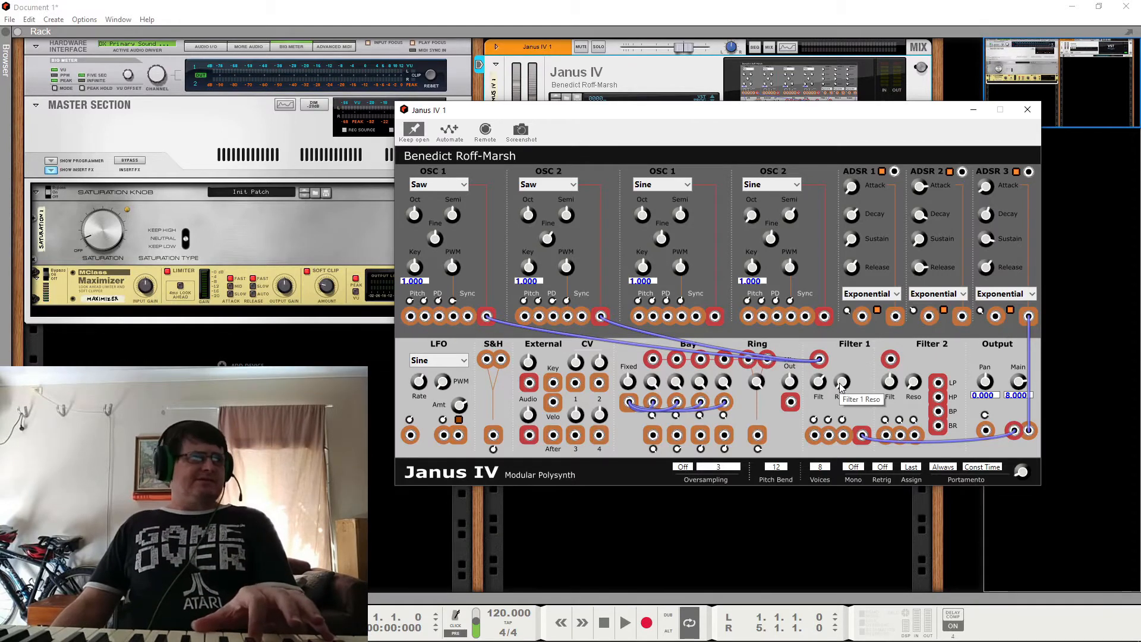
right_click(821, 360)
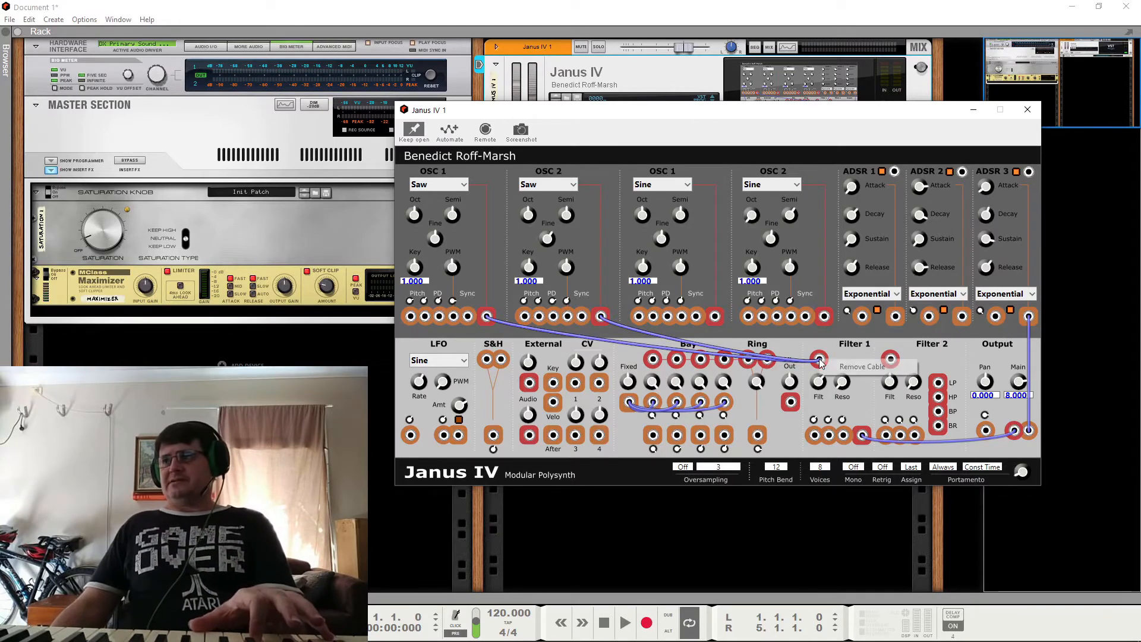
click(831, 368)
right_click(819, 359)
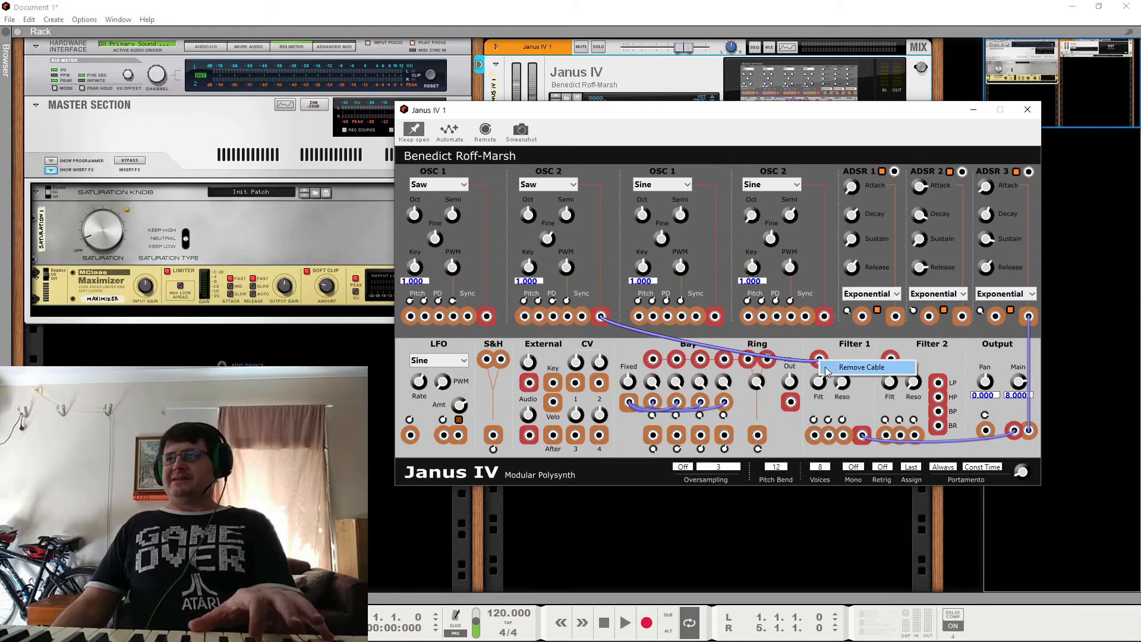
click(844, 367)
Step: Patch the first OSC 1 output to the Filter 2 audio input and the Filter 2 LP output to the Output audio input
drag(487, 316, 890, 361)
right_click(863, 436)
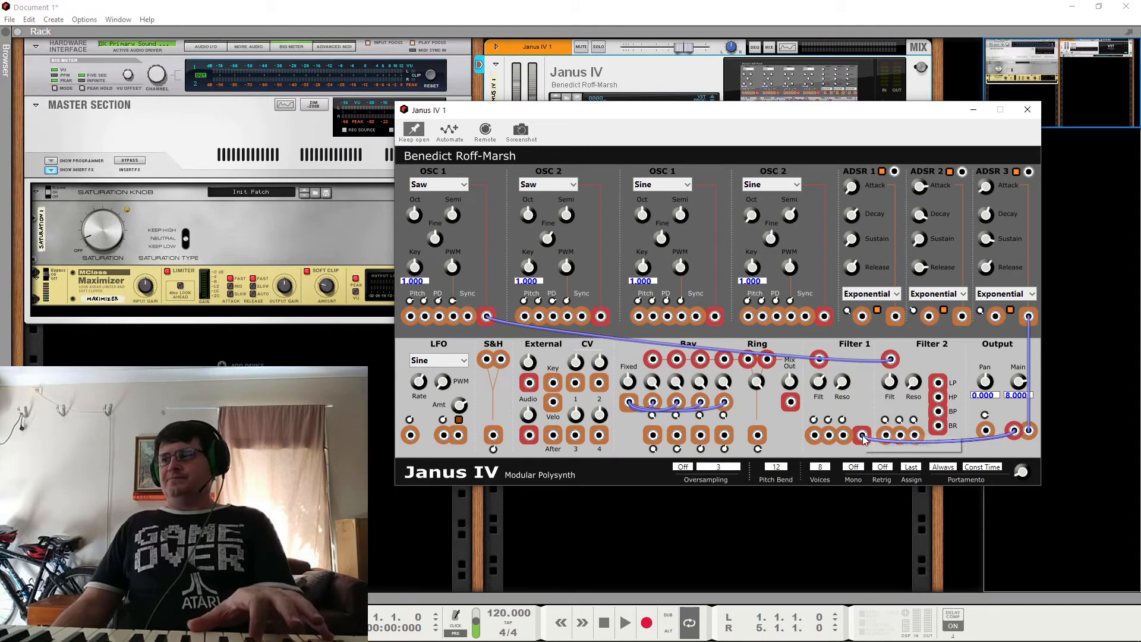
click(963, 405)
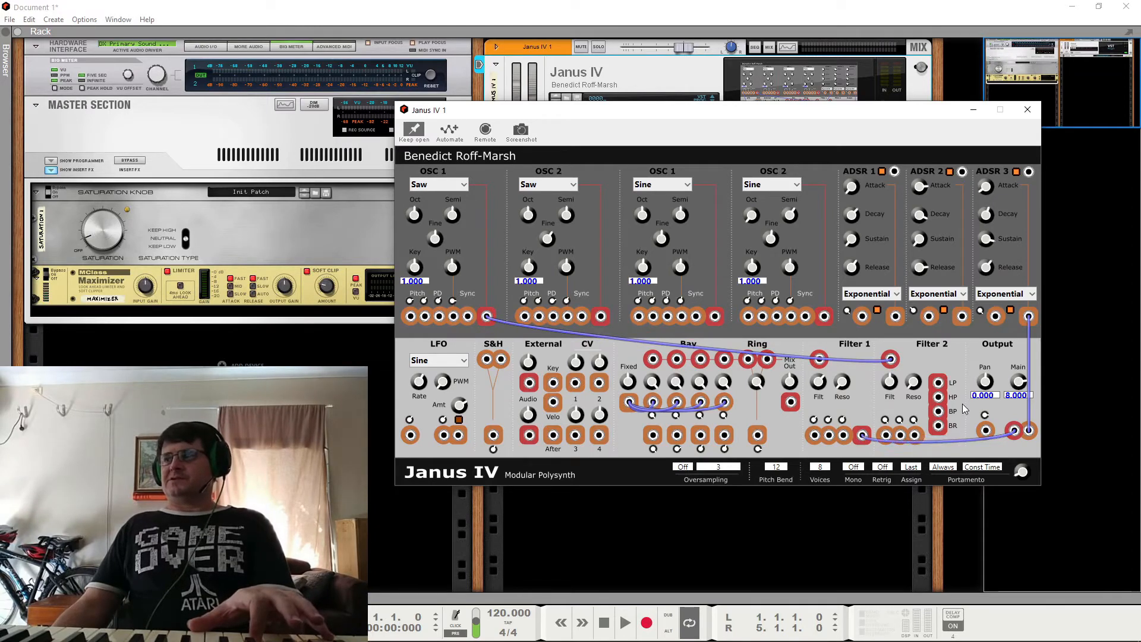
drag(940, 384, 1015, 431)
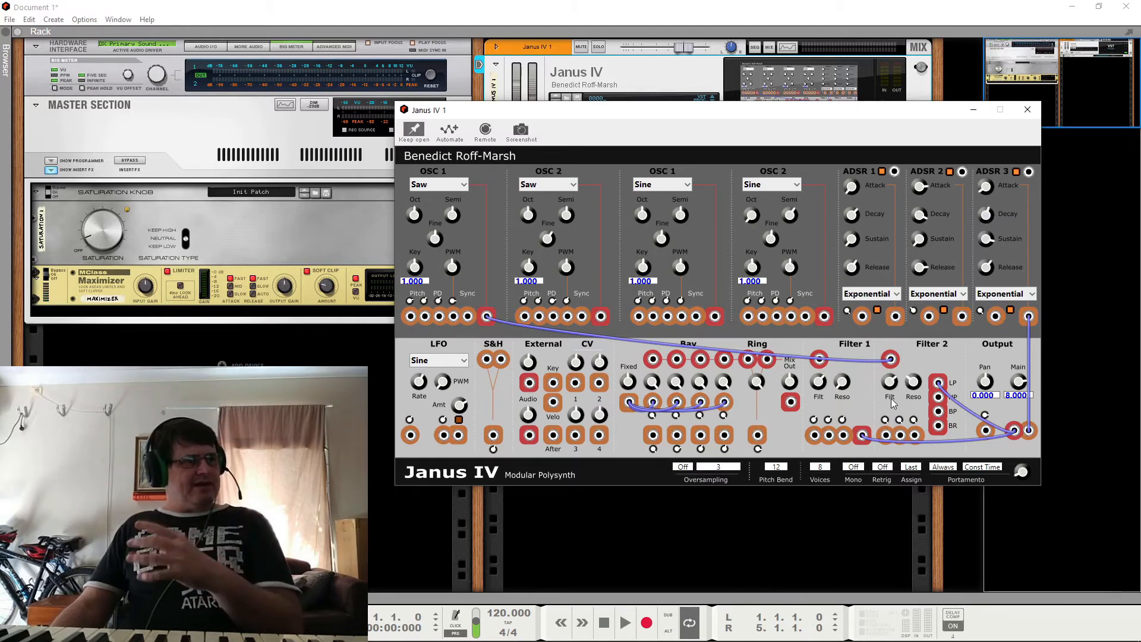
Step: Replace the Filter 2 LP cable at the Output audio input with one from HP, and swap that for one from BP
right_click(940, 386)
click(941, 395)
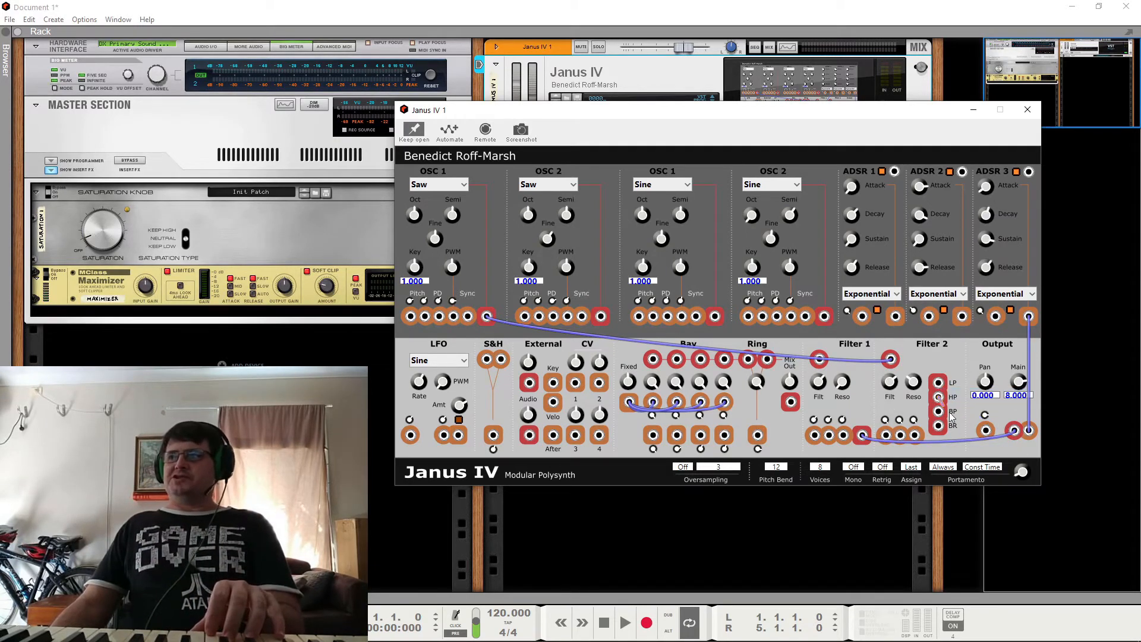
drag(950, 412, 1014, 431)
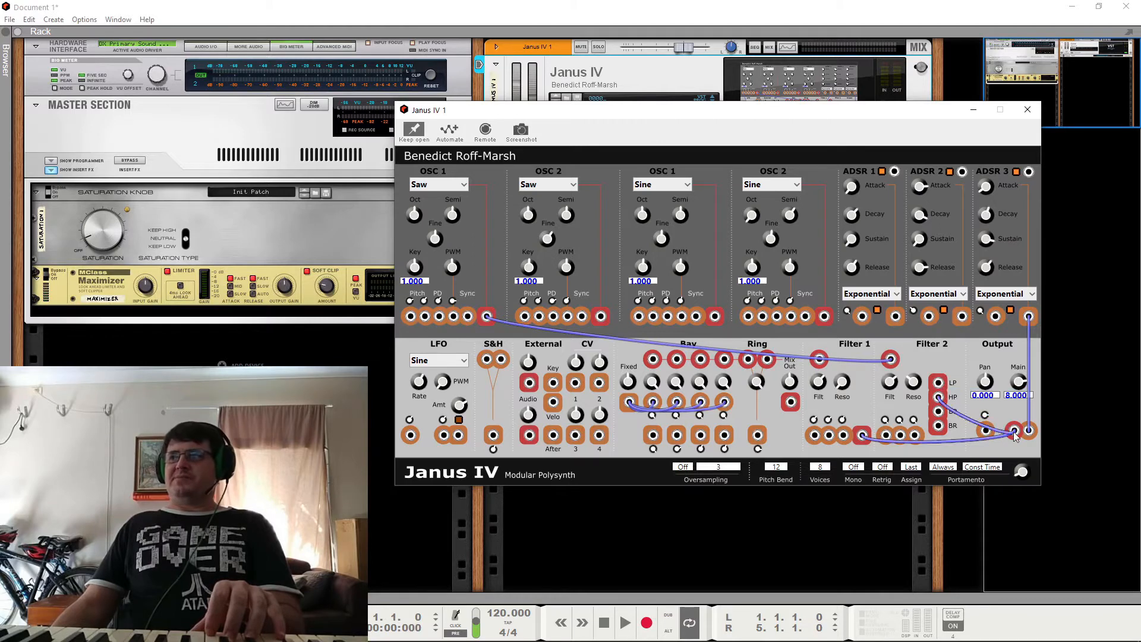
right_click(942, 403)
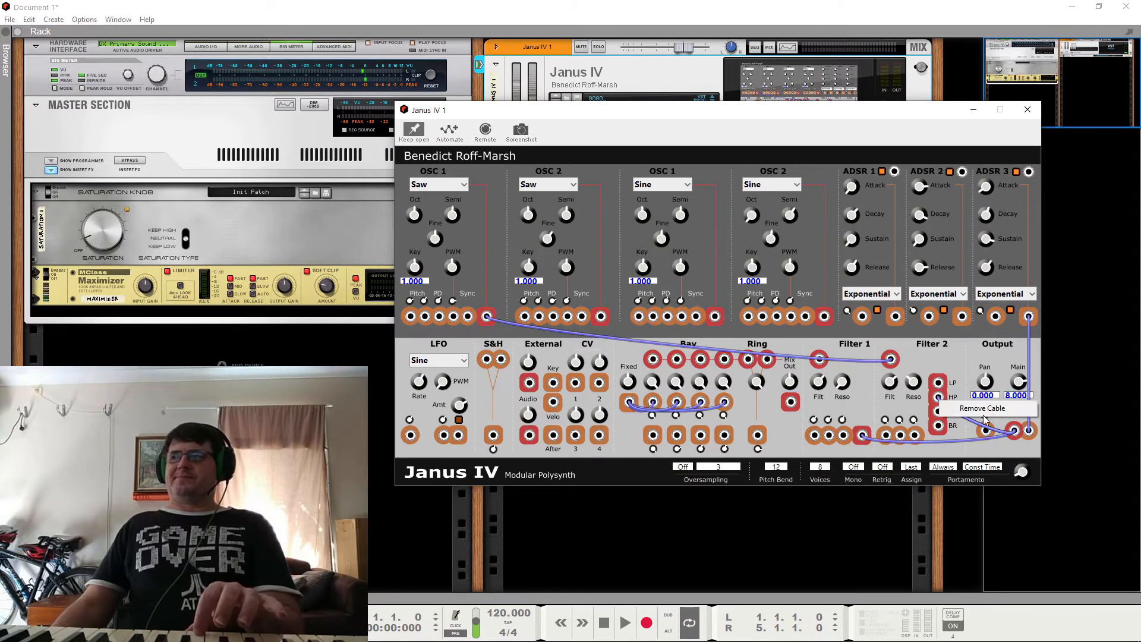
drag(939, 412, 1015, 431)
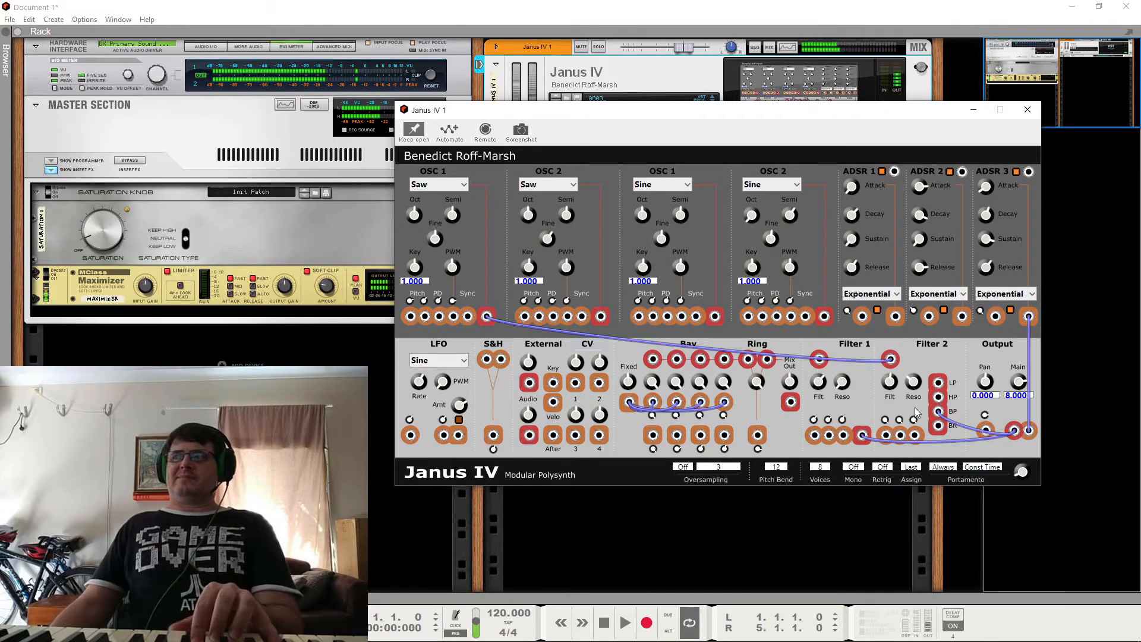
Step: Swap the Filter 2 BP cable at the Output audio input for one from BR, and return the connection to LP
right_click(950, 426)
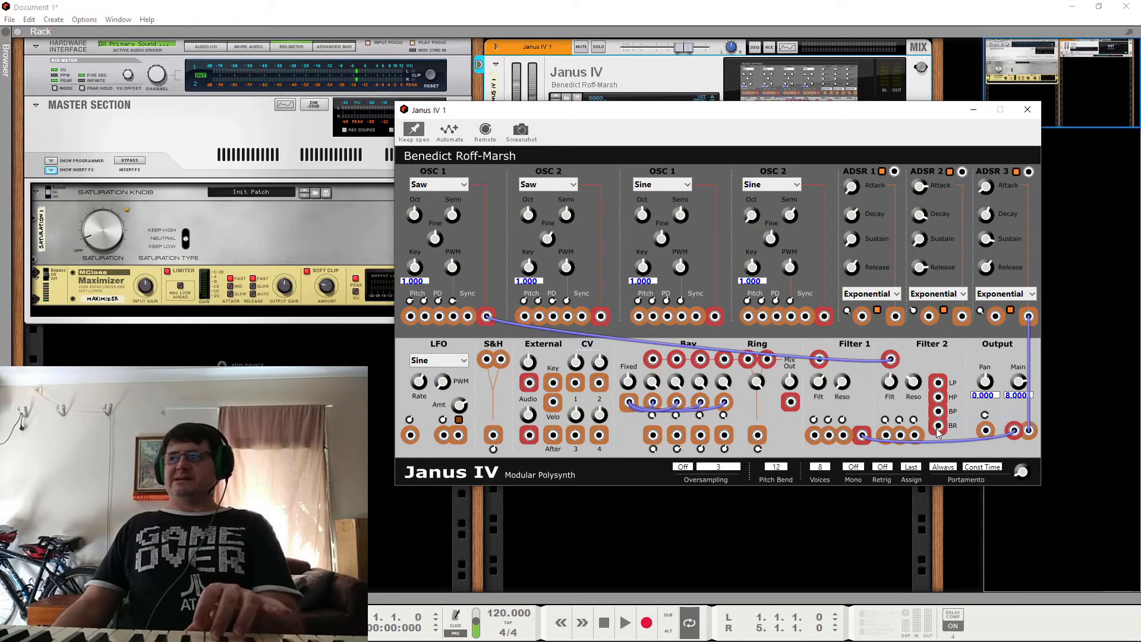
drag(939, 427, 1014, 431)
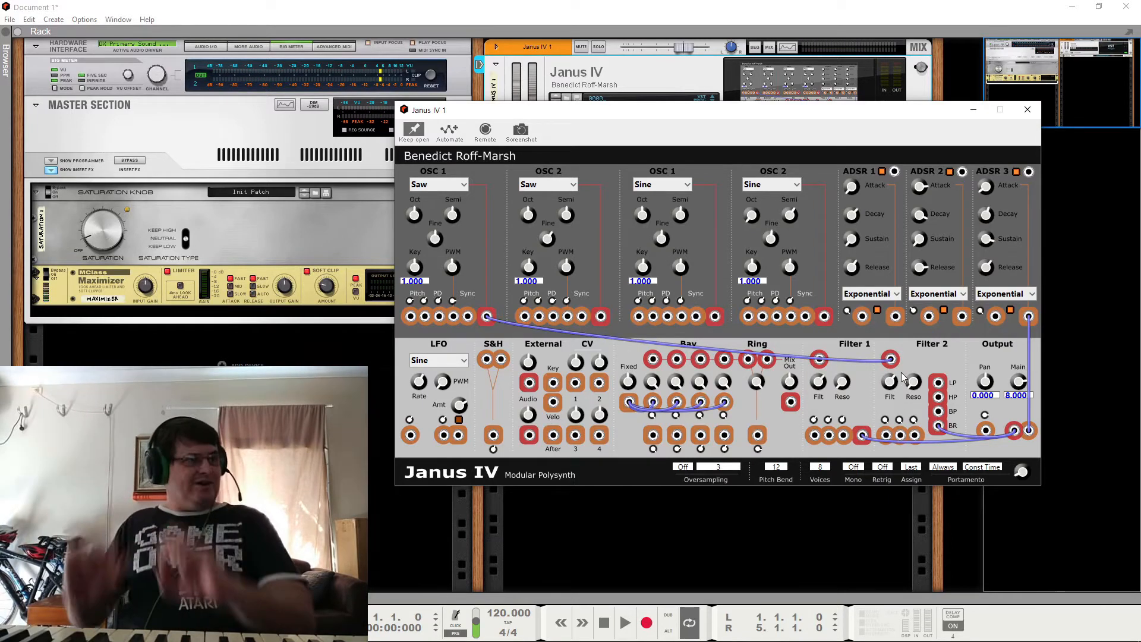
right_click(940, 428)
click(950, 437)
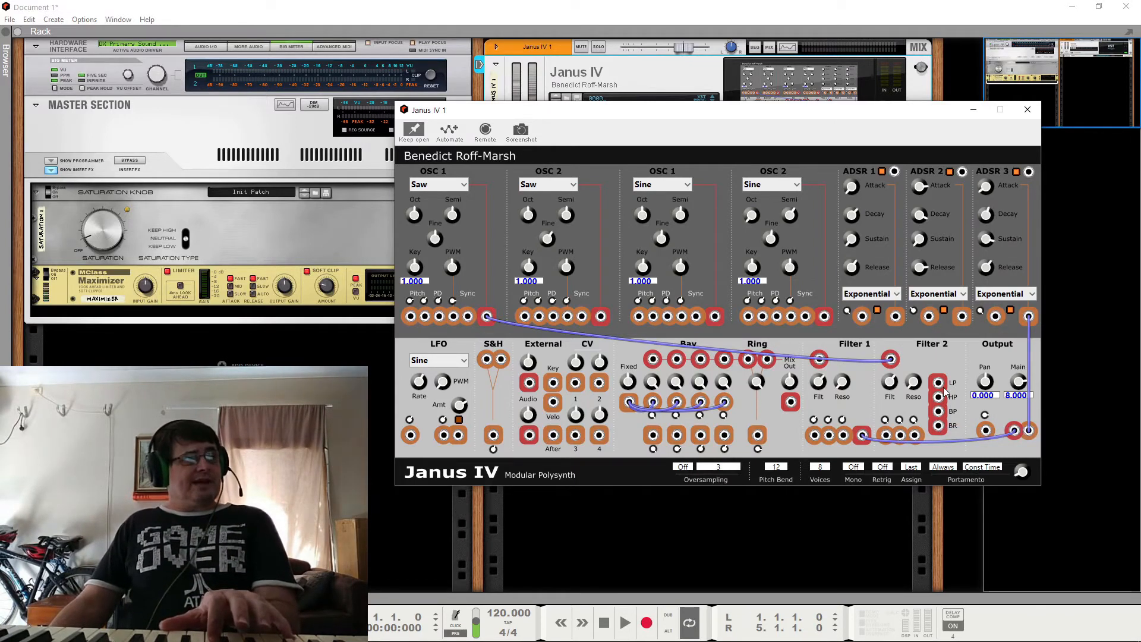
drag(941, 385, 1016, 431)
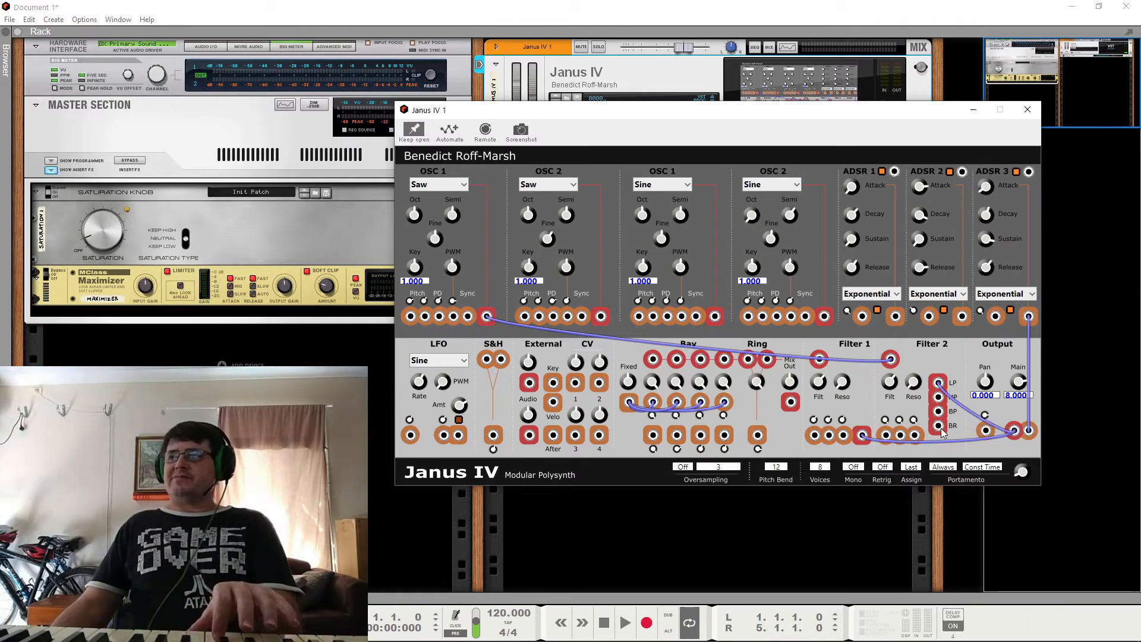
Step: Try patching the Filter 2 HP output to the first OSC 1 Pitch input, and remove that cable
drag(939, 398, 412, 321)
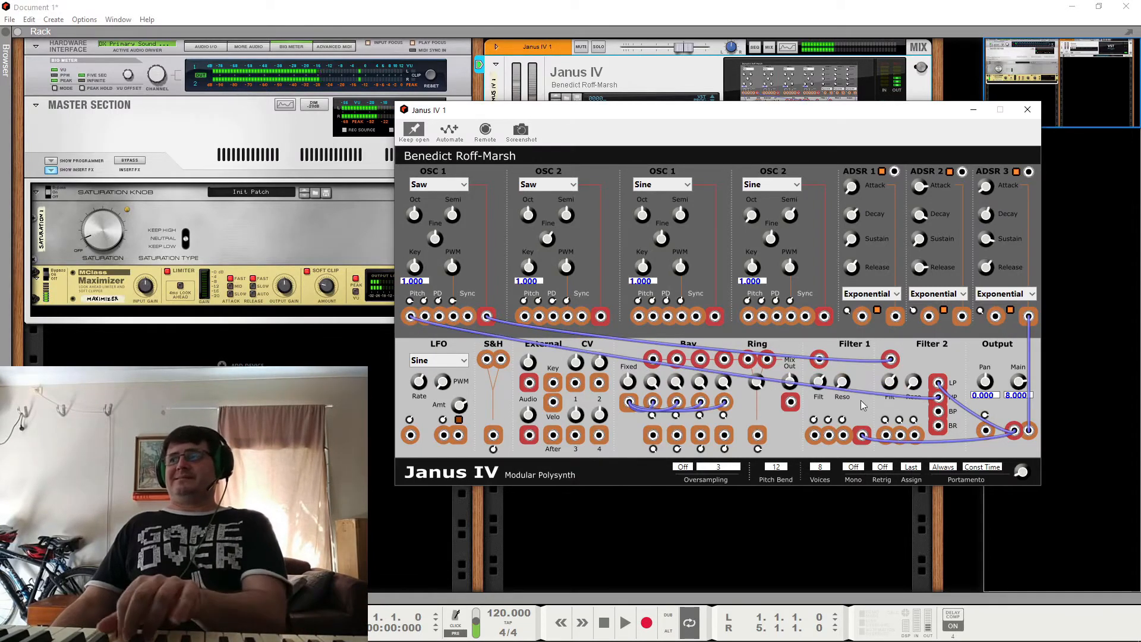
right_click(412, 317)
click(455, 324)
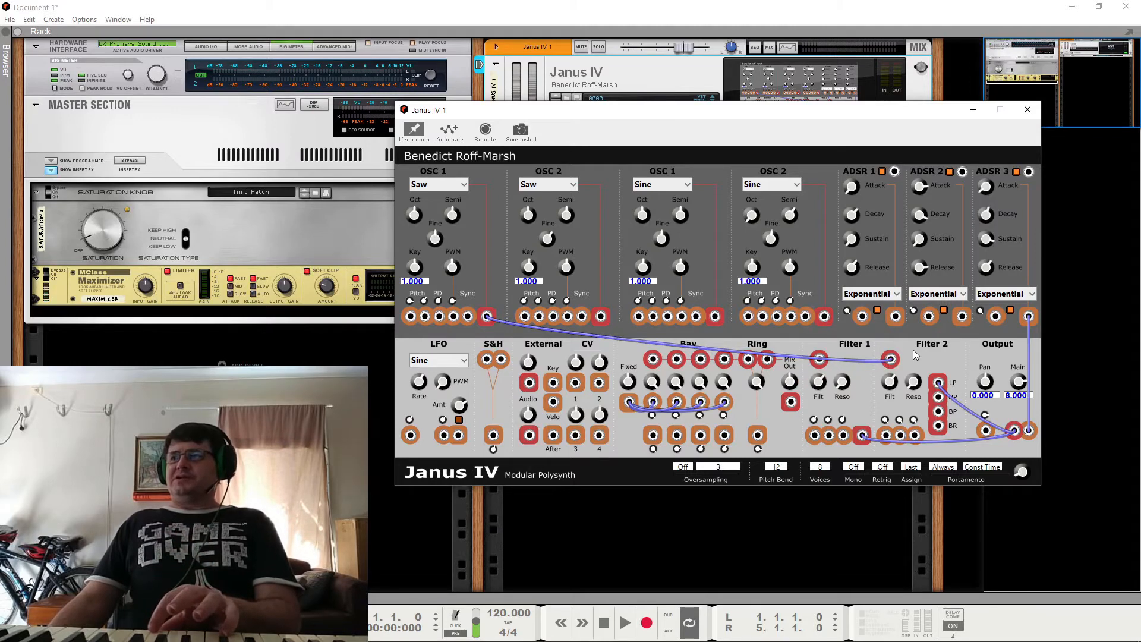
Step: Reroute the first OSC 1 output from the Filter 2 audio input to the Filter 1 audio input
right_click(891, 360)
right_click(891, 360)
click(919, 369)
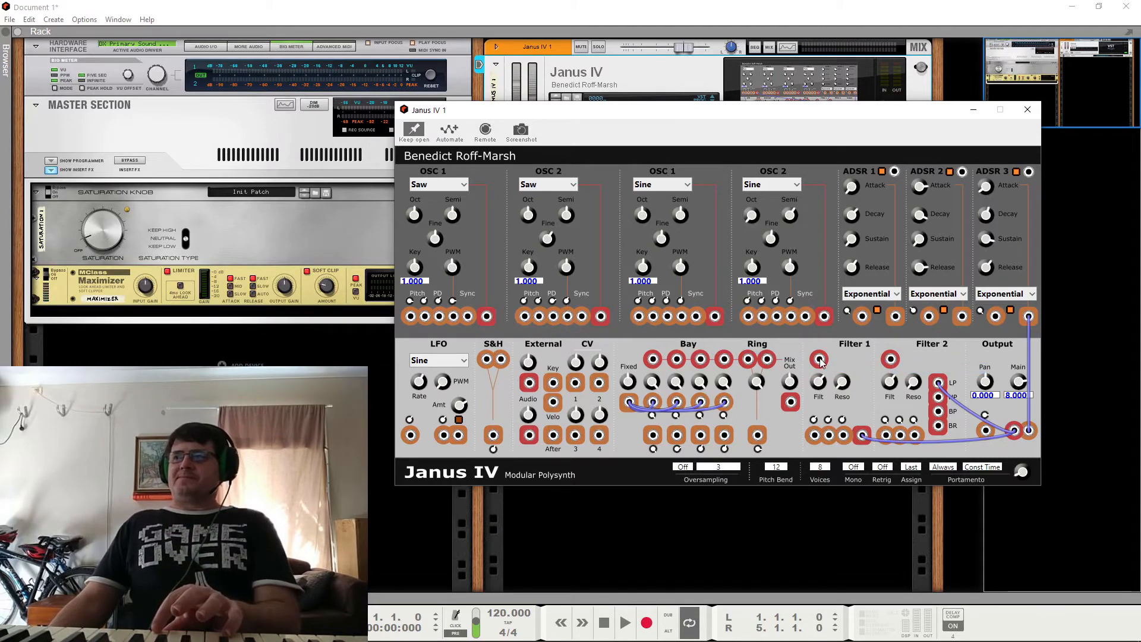
drag(819, 360, 487, 317)
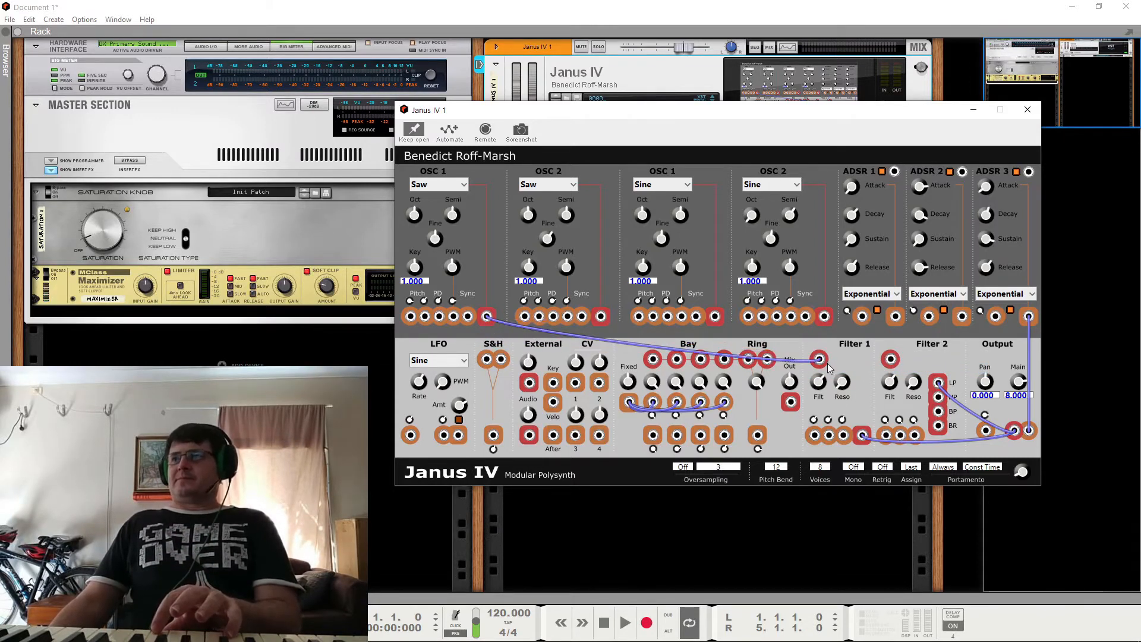
Step: Clear both filter cables from the Output audio input, and chain Filter 1's output into Filter 2 with its HP output feeding the Output
right_click(1015, 433)
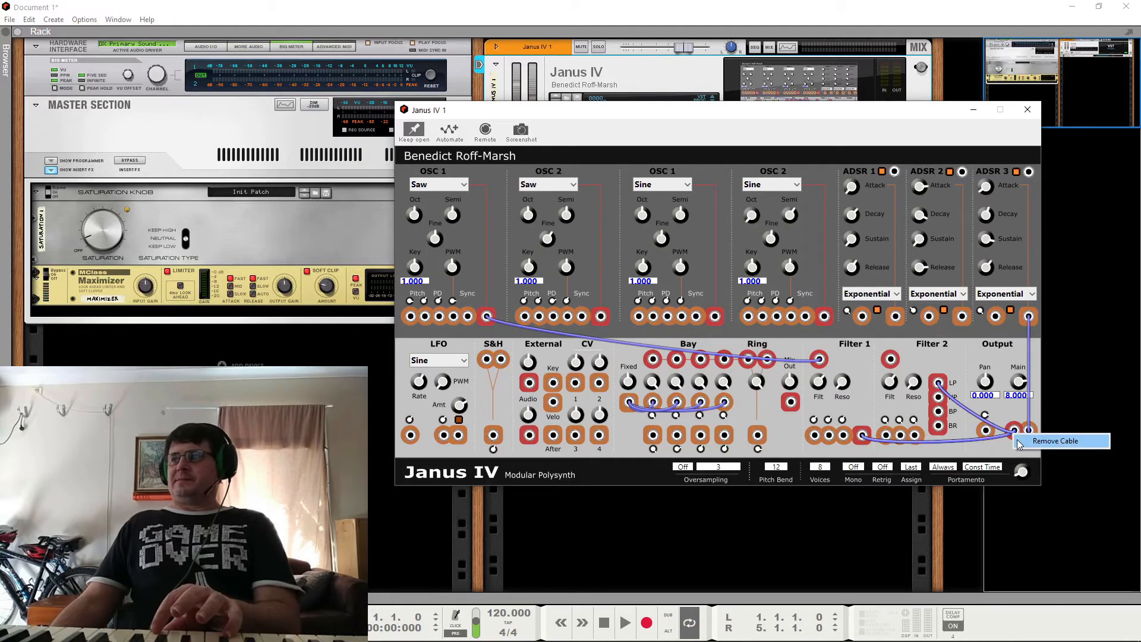
click(1018, 443)
right_click(1014, 431)
click(1020, 442)
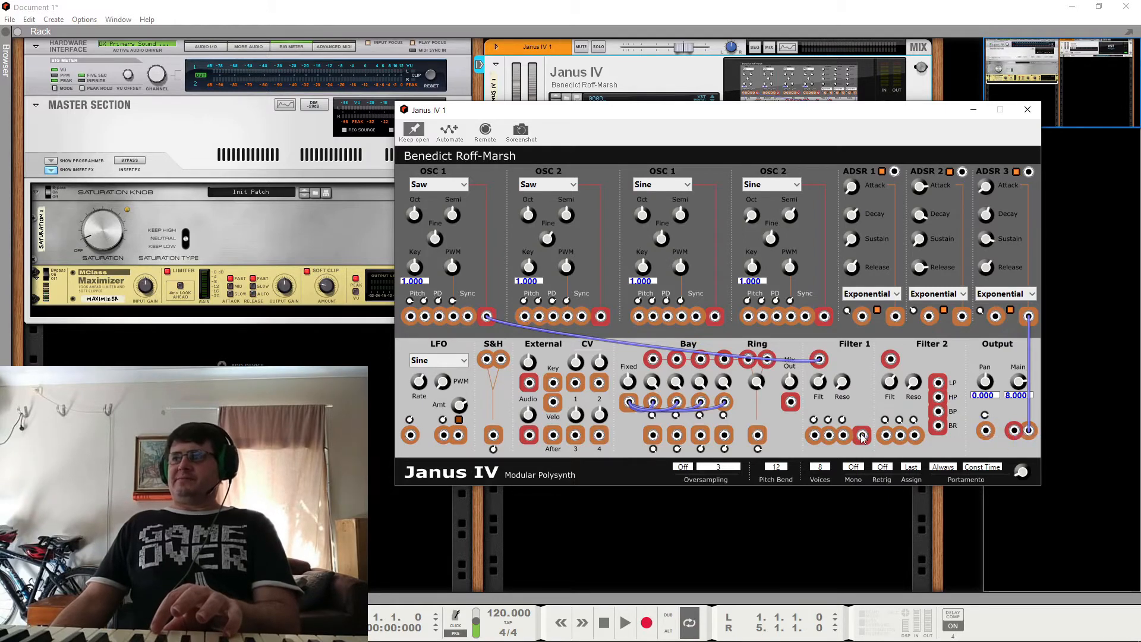
drag(862, 435, 891, 359)
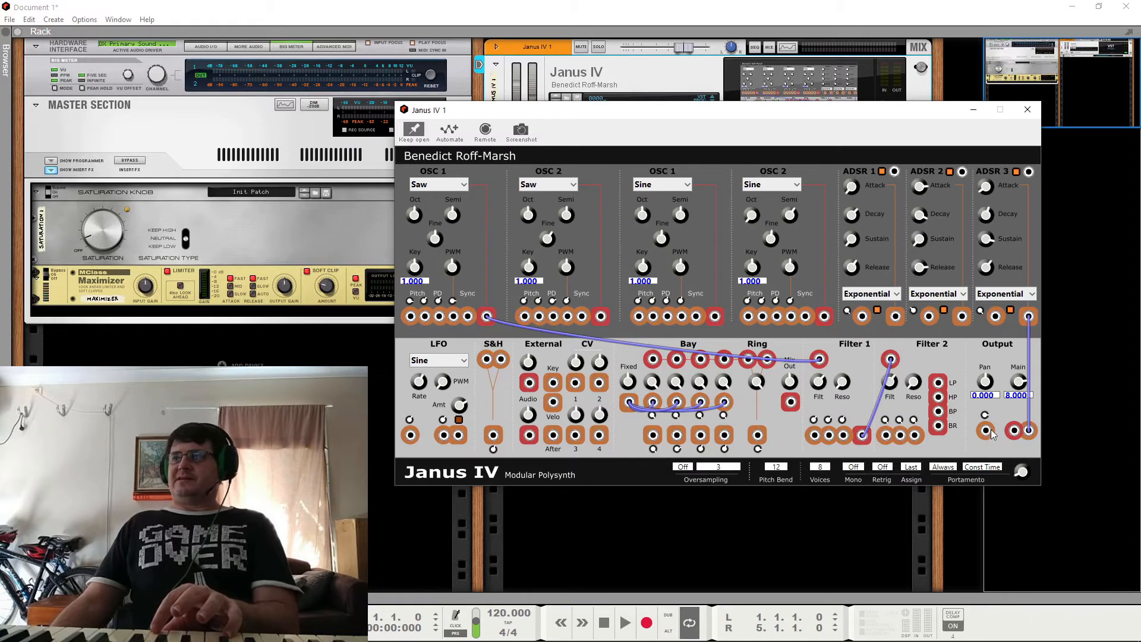
drag(940, 398, 1014, 431)
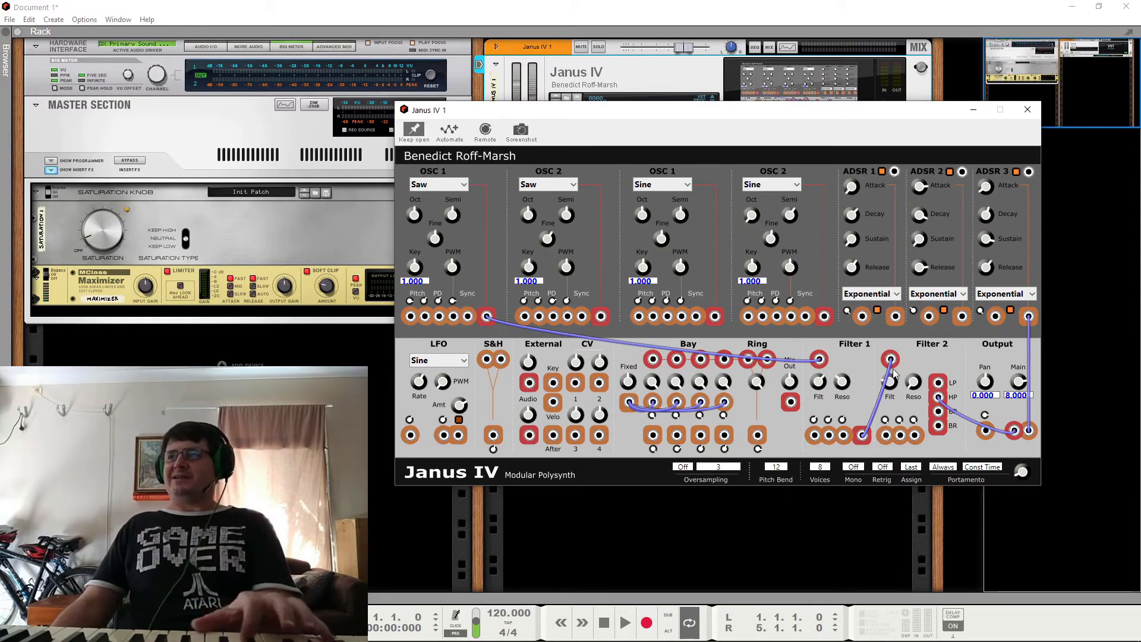
Step: Replace the Filter 2 HP cable at the Output audio input with one from the LP output
right_click(939, 399)
click(952, 407)
drag(939, 384, 1015, 430)
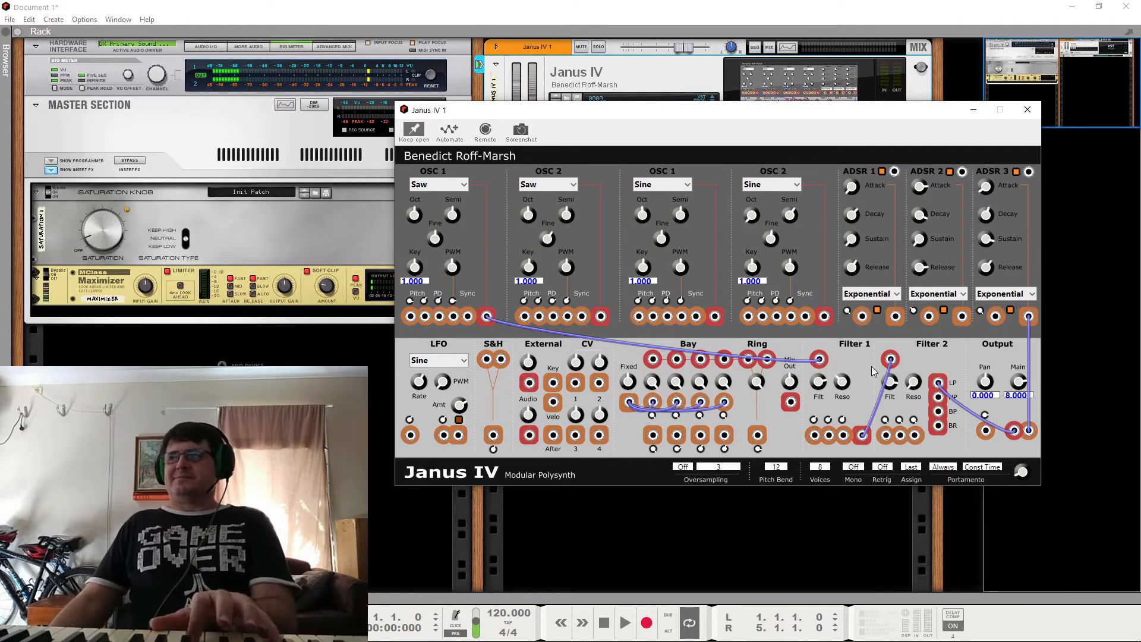
Step: Remove the Filter 2 LP output cable and the cables at the Filter 2 and Filter 1 audio inputs
right_click(937, 384)
click(947, 391)
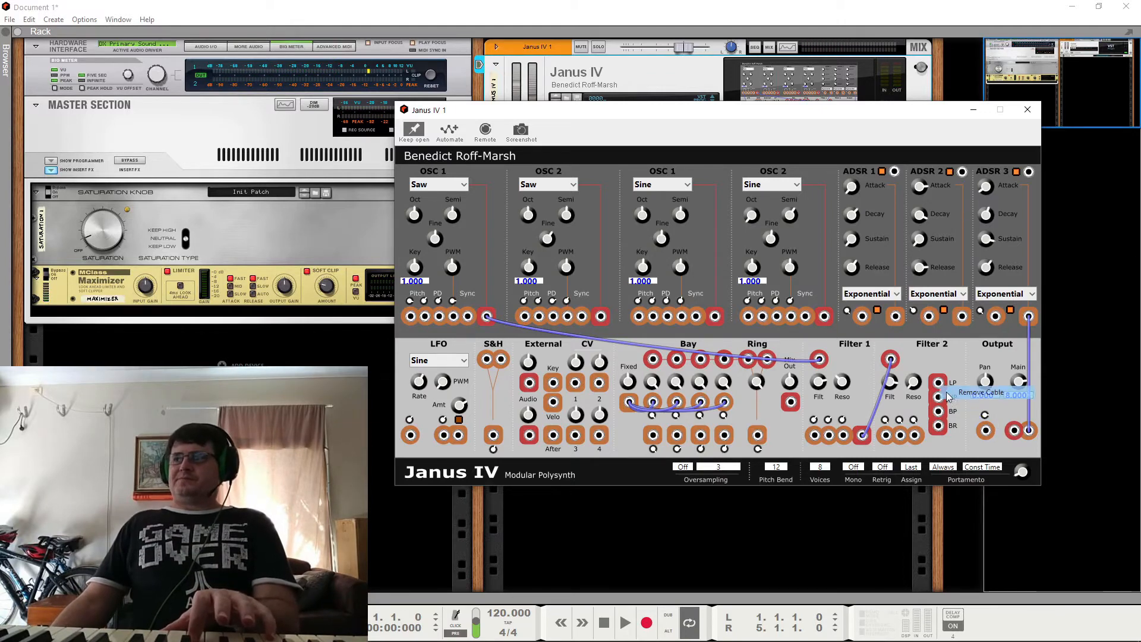
right_click(890, 364)
click(898, 370)
right_click(826, 364)
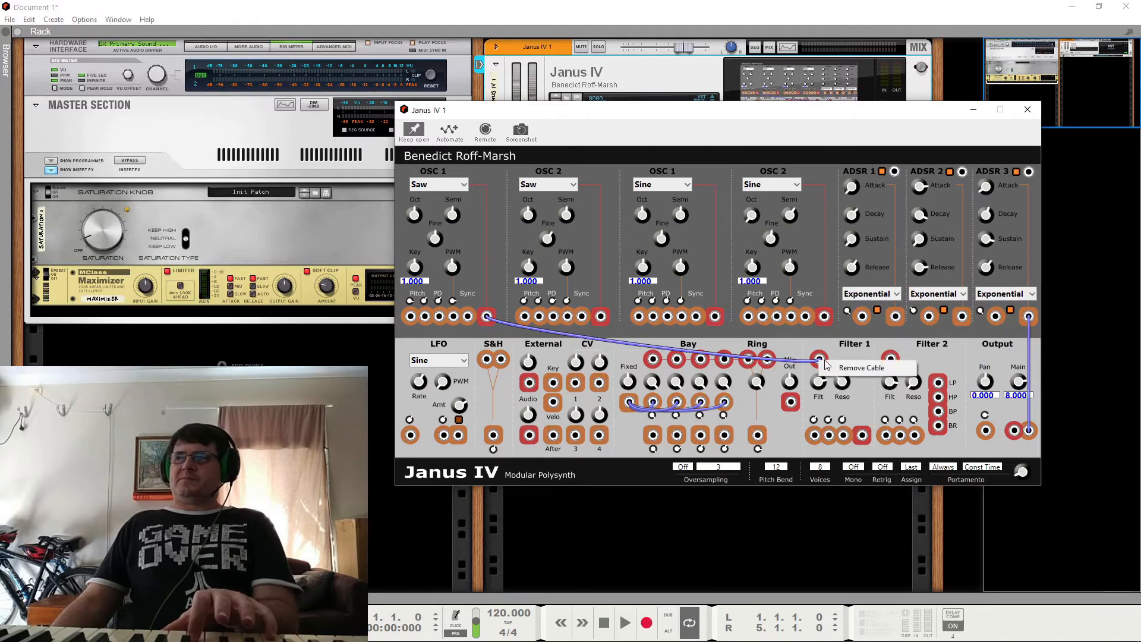
click(831, 367)
Step: Build the reverse chain: first OSC 1 into Filter 2, Filter 2 LP into Filter 1, and Filter 1's output into the Output audio input
drag(488, 316, 820, 360)
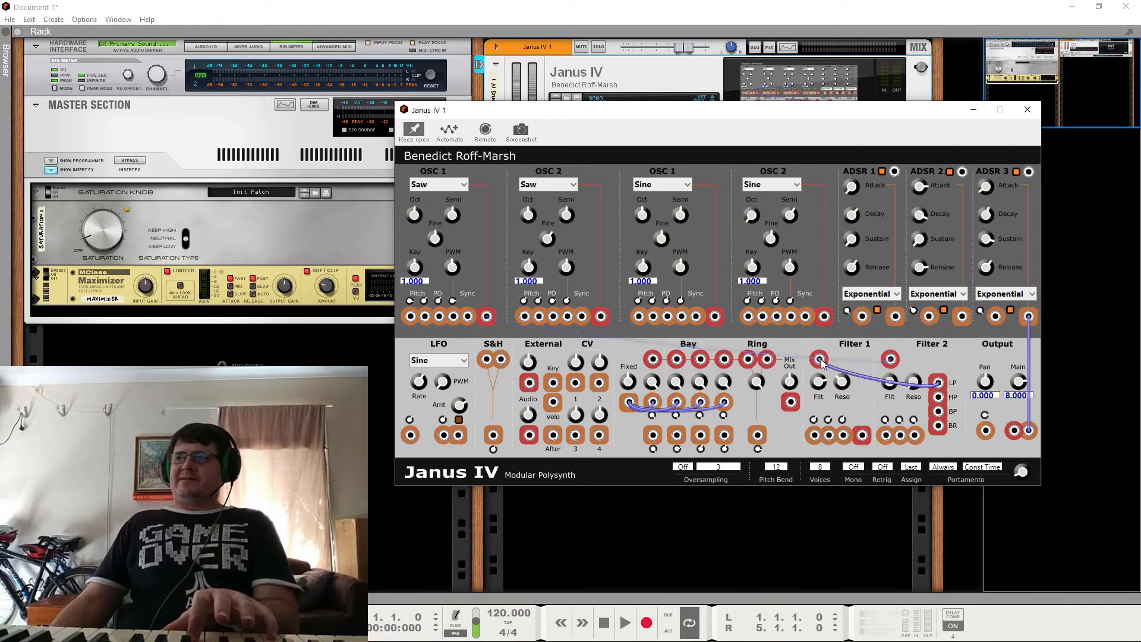
drag(862, 436, 1014, 430)
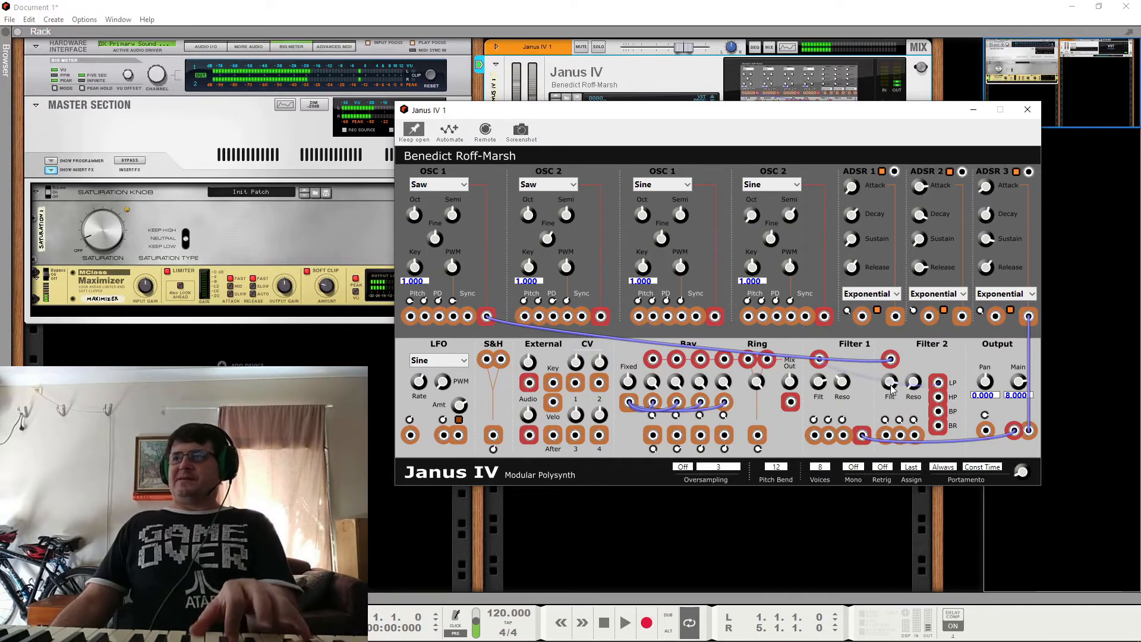
drag(819, 382, 818, 392)
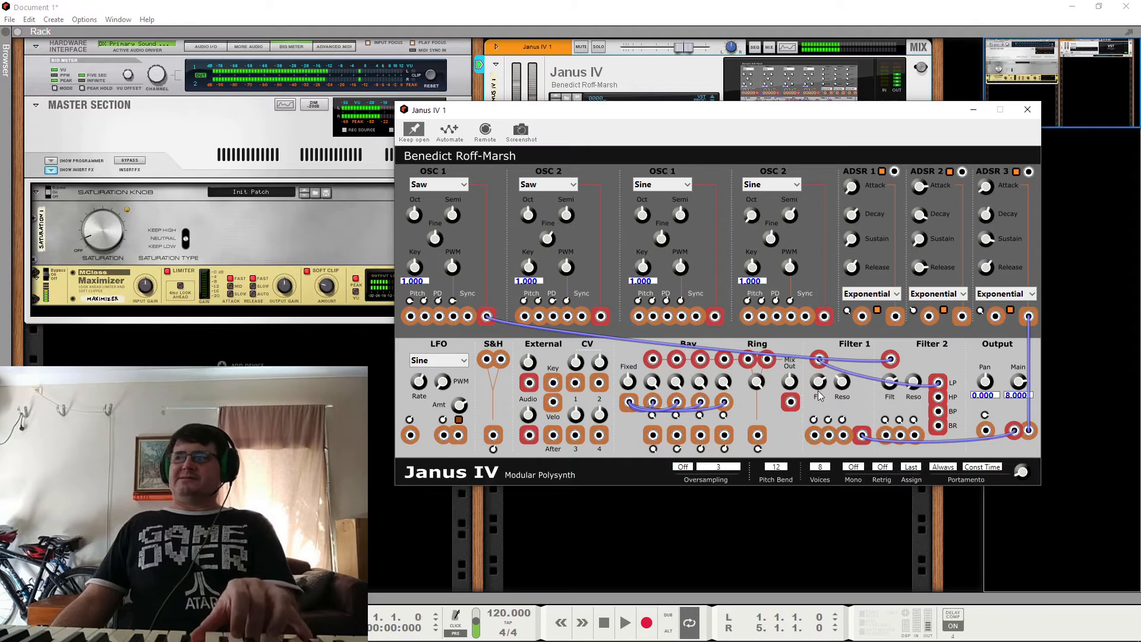
Step: Replace the Filter 2 LP cable at the Filter 1 audio input with one from BP, and remove the BP cable
right_click(944, 390)
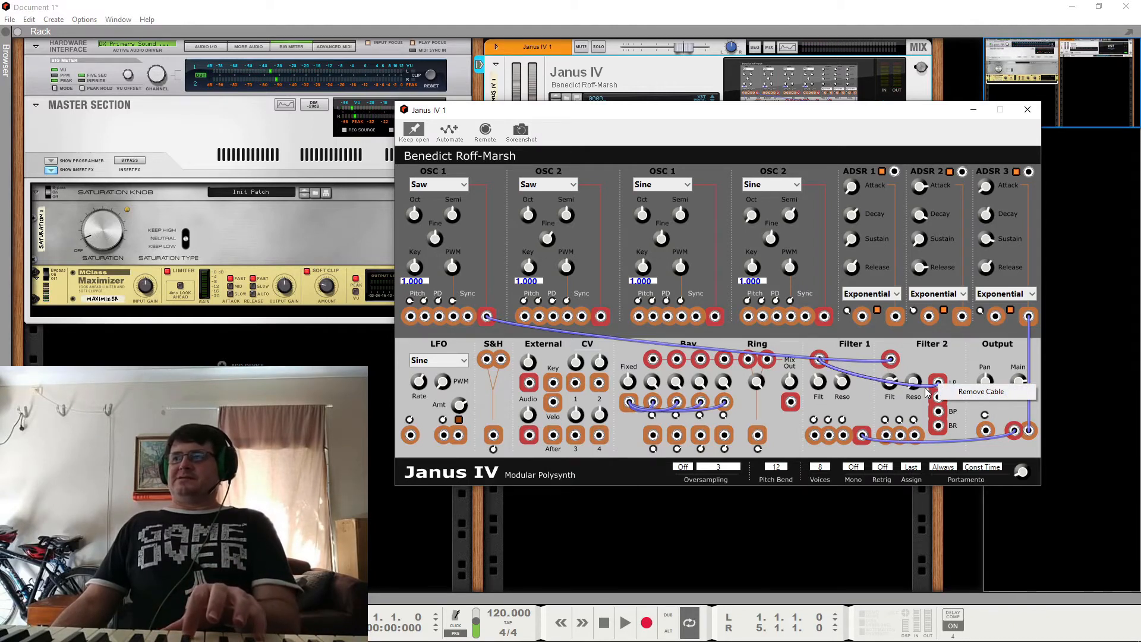
click(946, 393)
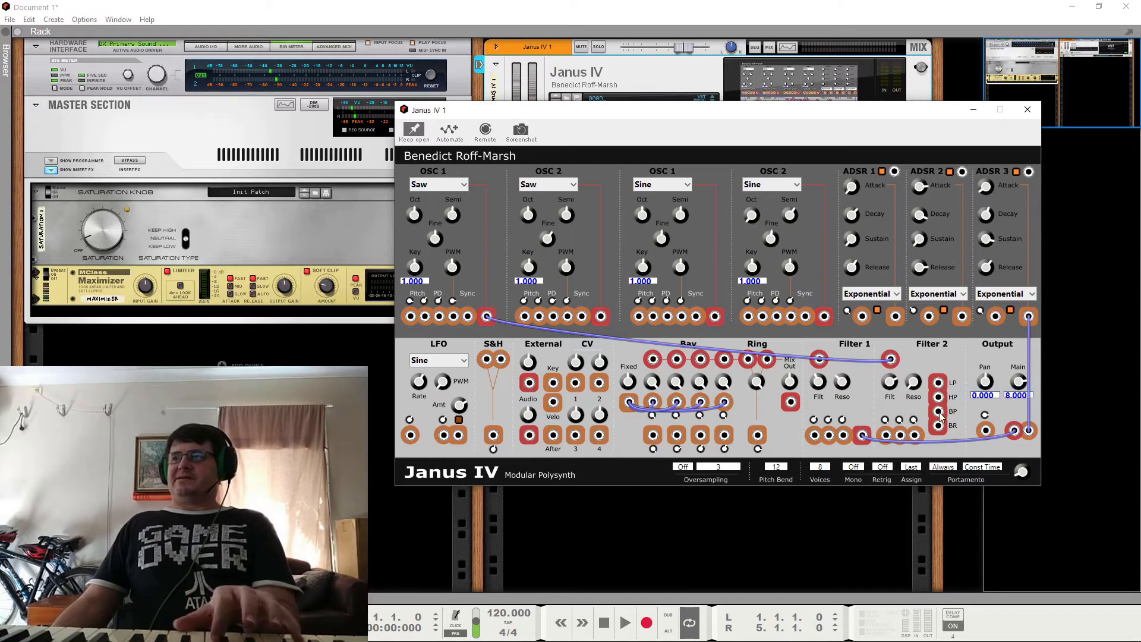
drag(940, 418, 820, 360)
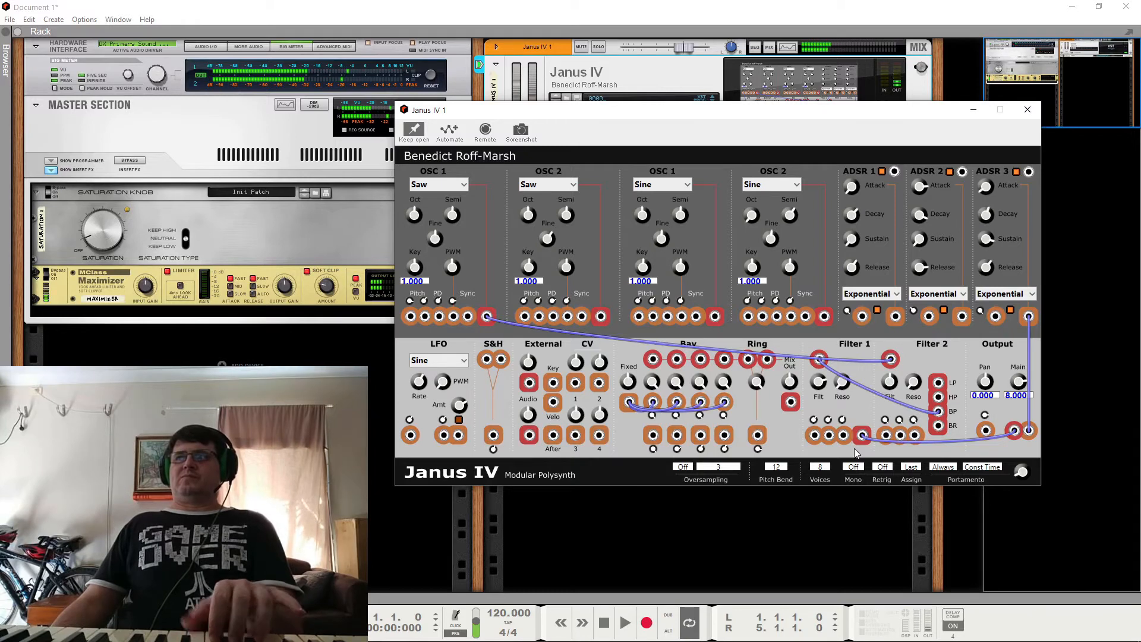
right_click(938, 412)
click(973, 419)
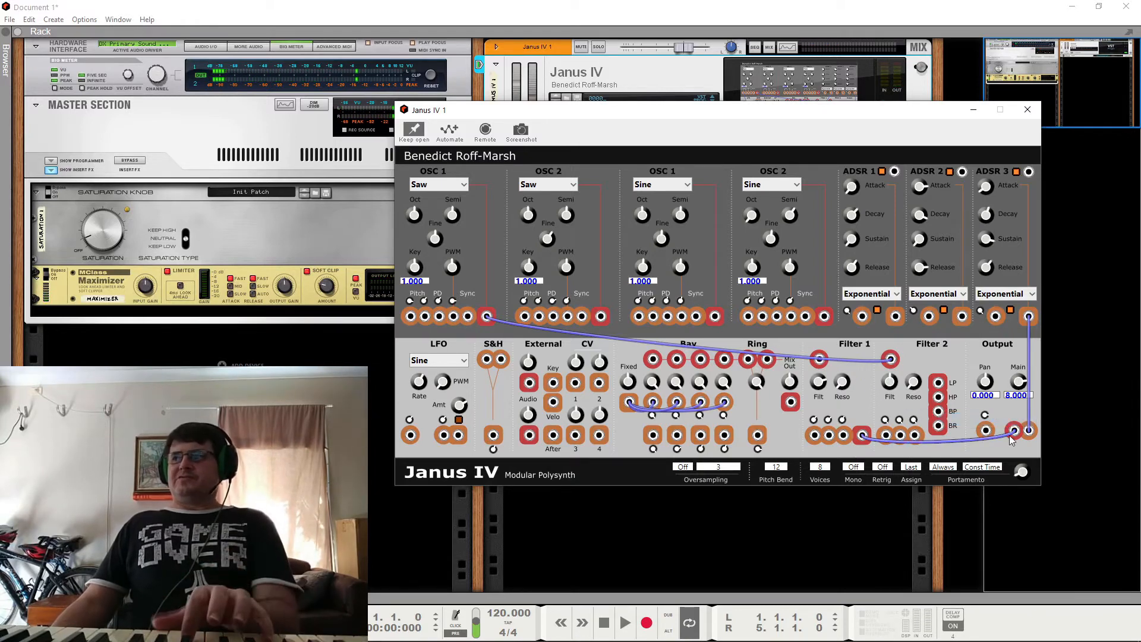
Step: Remove the first OSC 1 cable from the Filter 2 audio input and patch that oscillator directly to the Filter 1 audio input
right_click(890, 360)
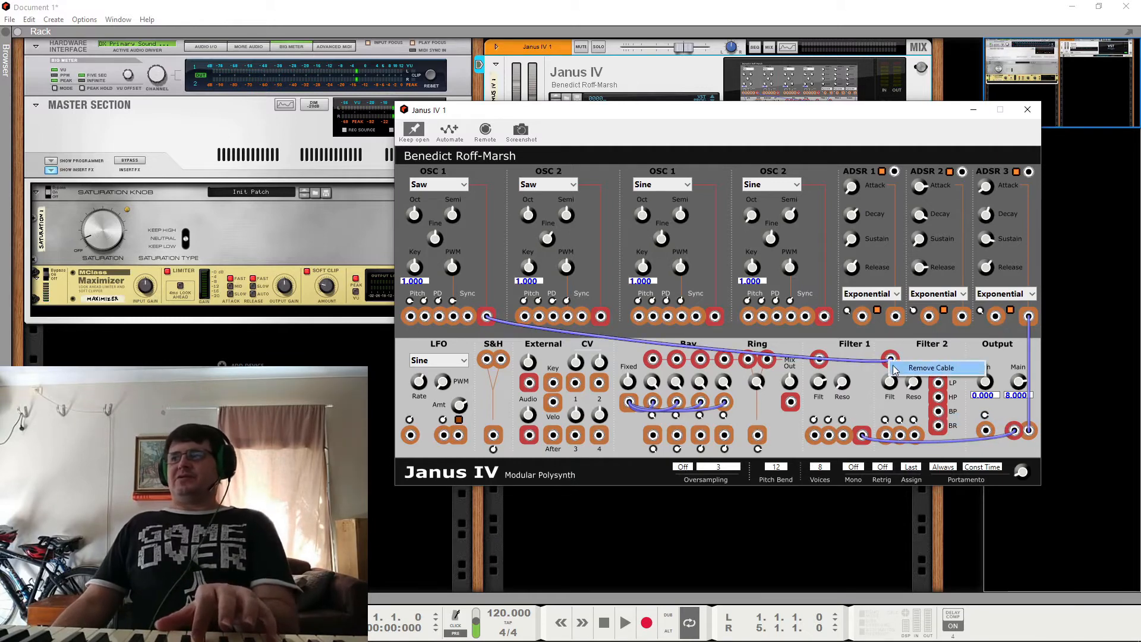
click(924, 369)
drag(487, 318, 820, 360)
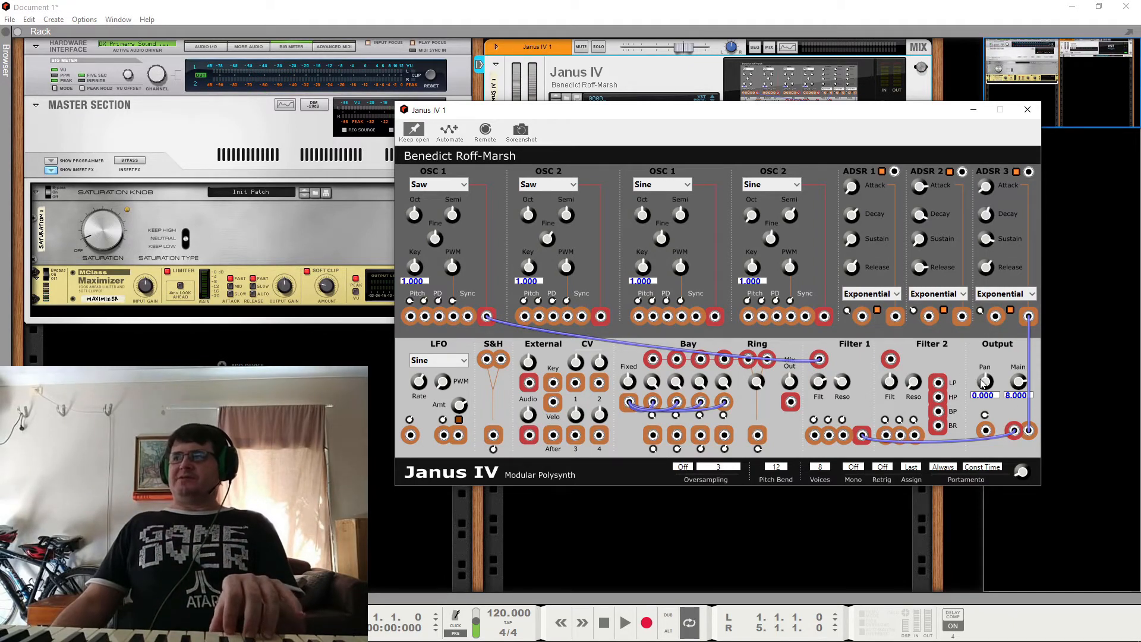
Step: Try the Output Pan control by setting its value to 9 and returning it to 0
mouse_move(982, 380)
mouse_down()
mouse_move(989, 410)
mouse_move(992, 360)
mouse_move(992, 382)
mouse_move(995, 372)
mouse_up()
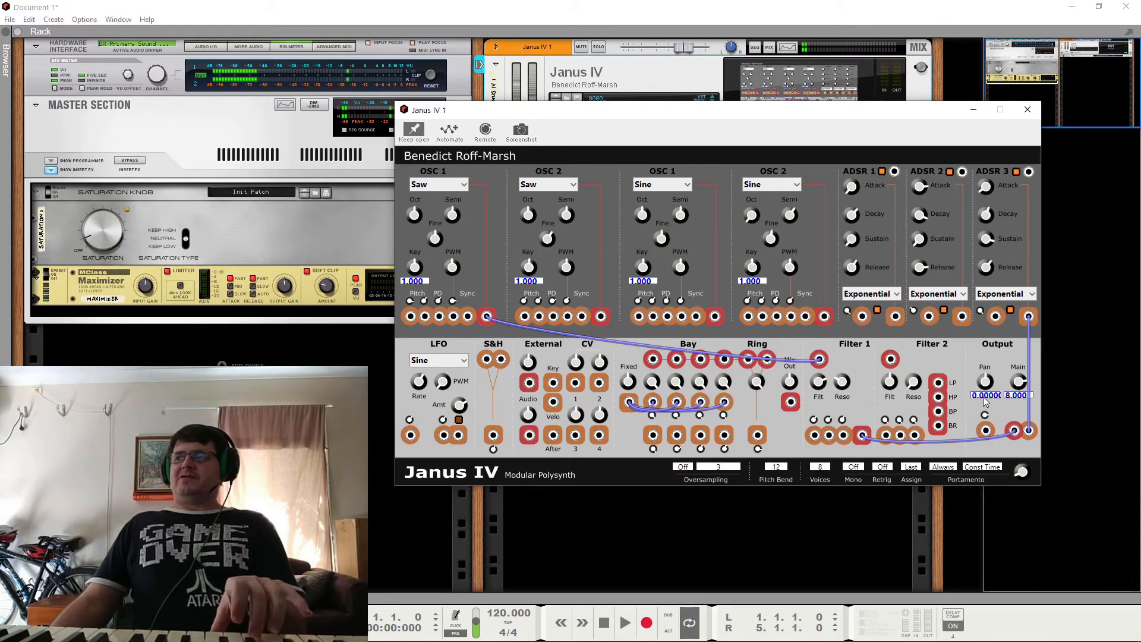
click(985, 396)
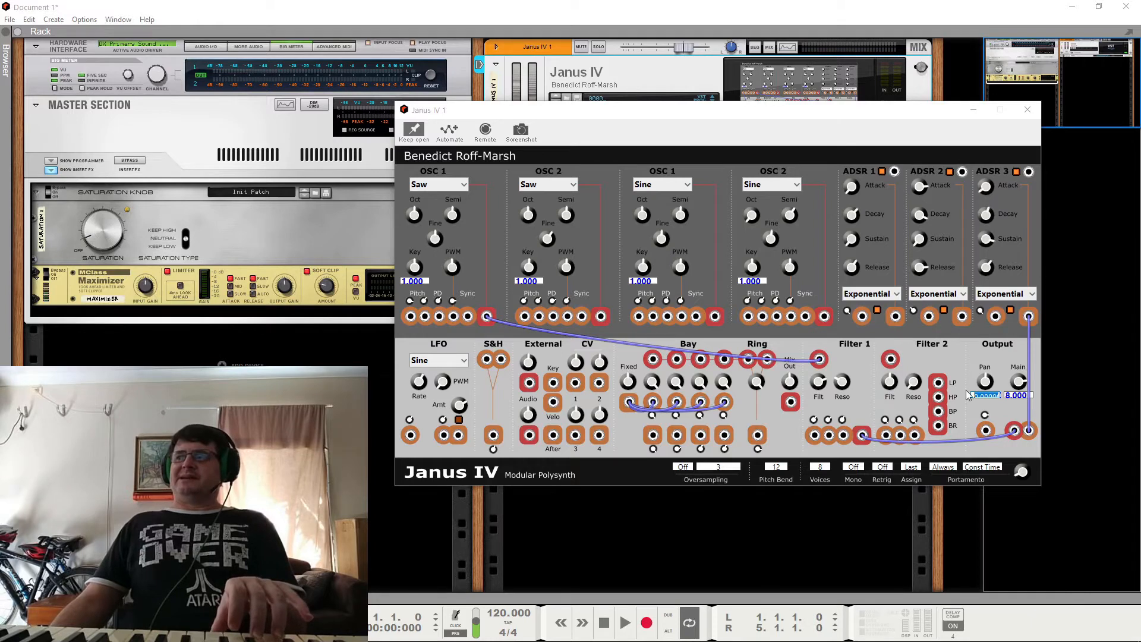
text(9)
key(Return)
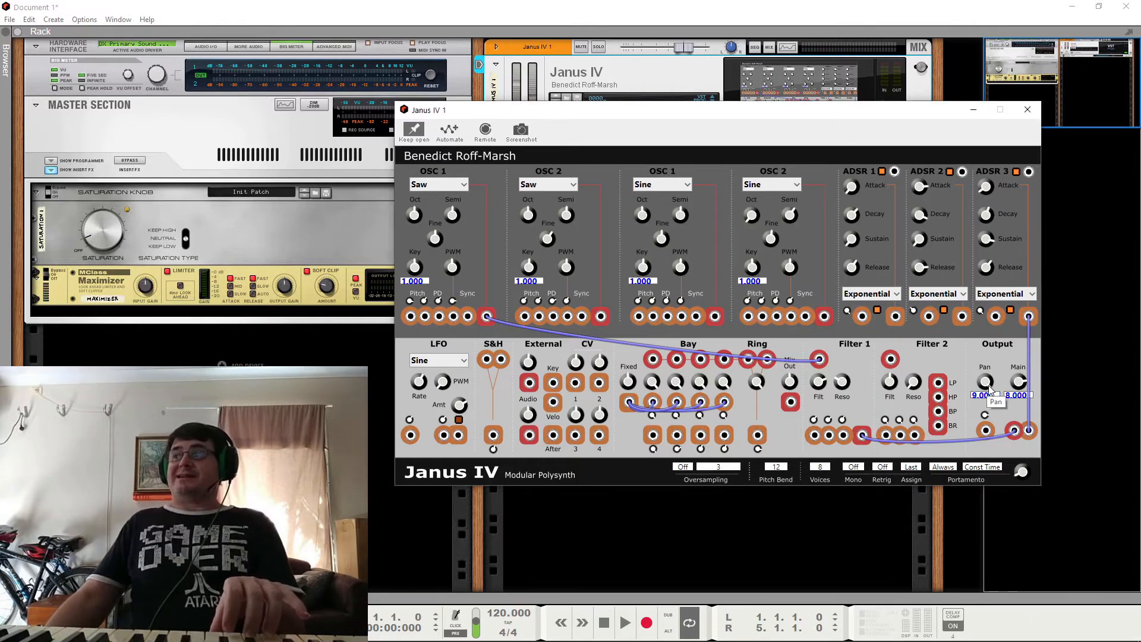
double_click(985, 396)
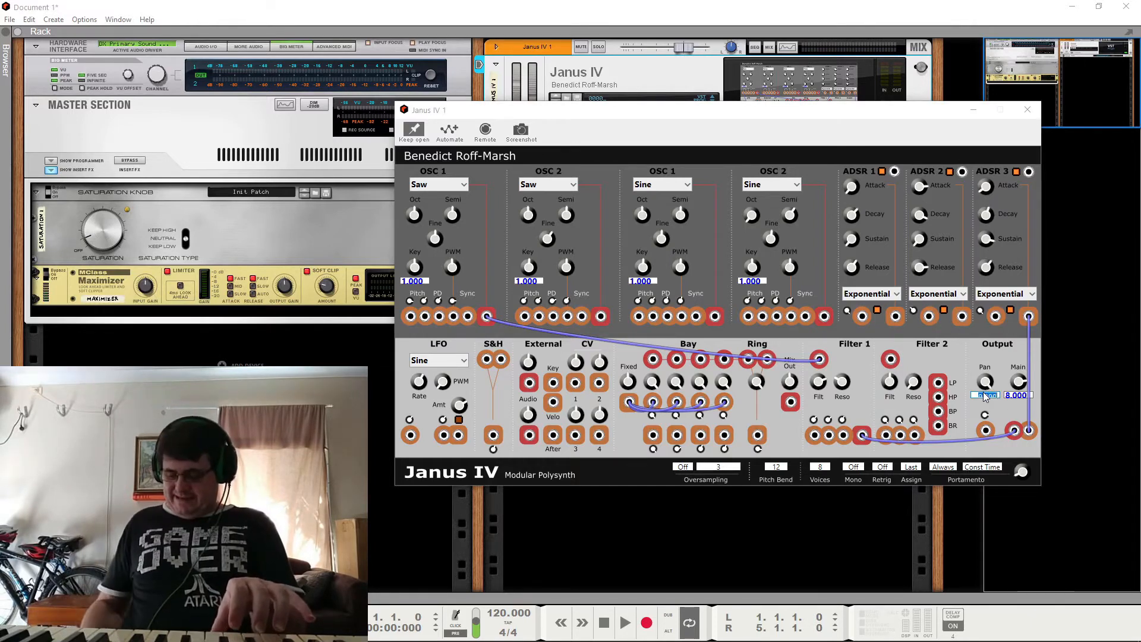
text(0)
key(Return)
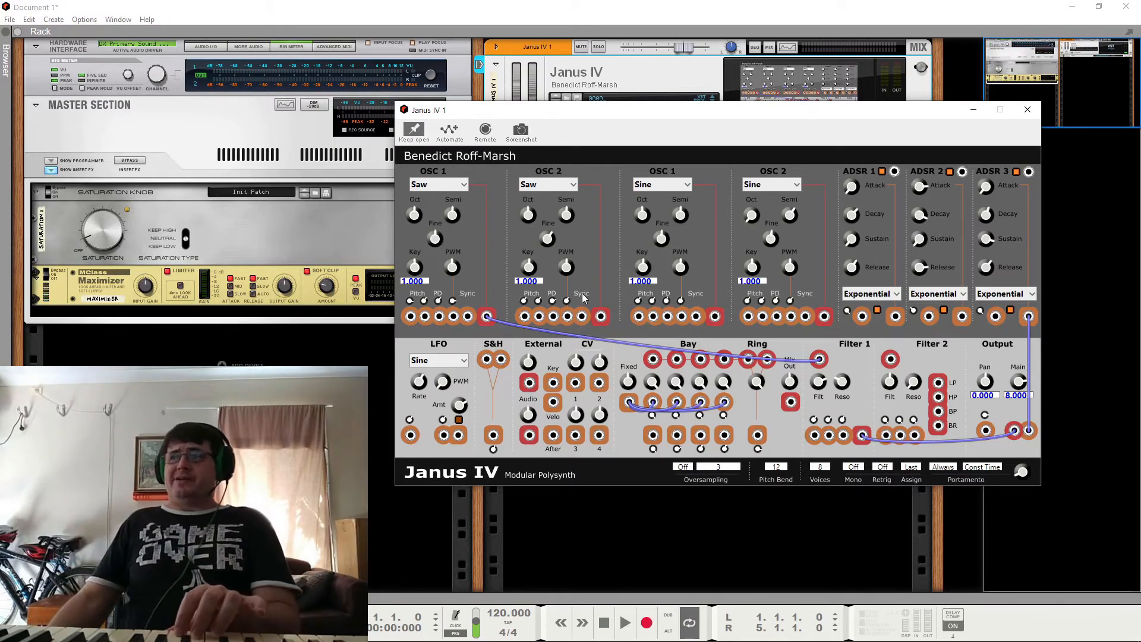
Step: Try patching the Sine OSC 2 output to the Output section's level input alongside ADSR 3, and remove that cable
drag(826, 319, 1029, 432)
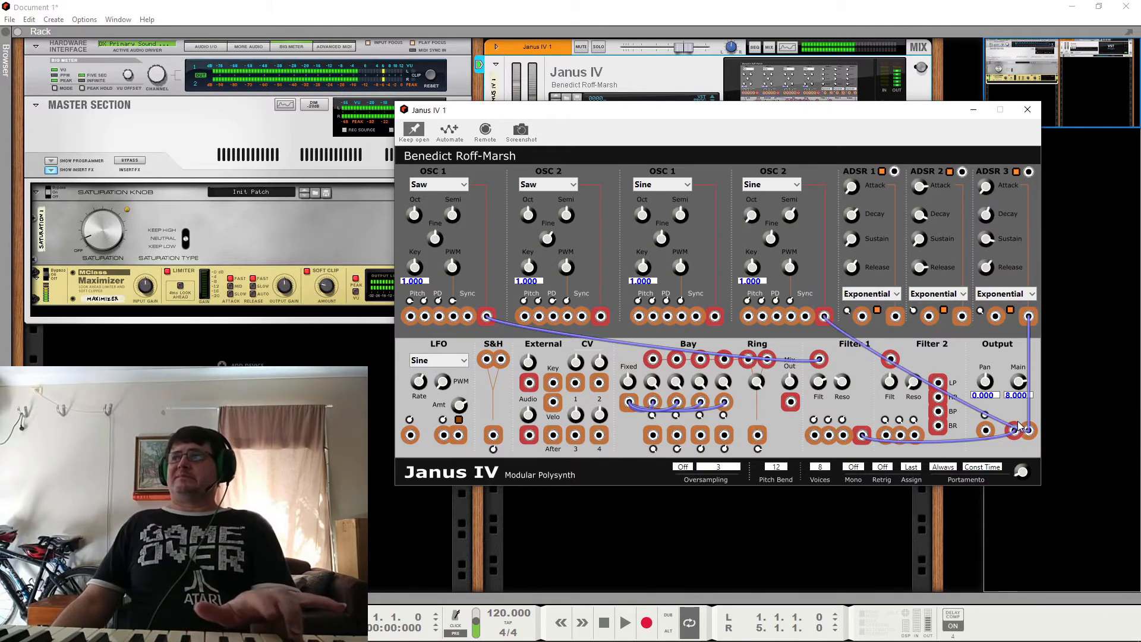
right_click(827, 318)
click(834, 330)
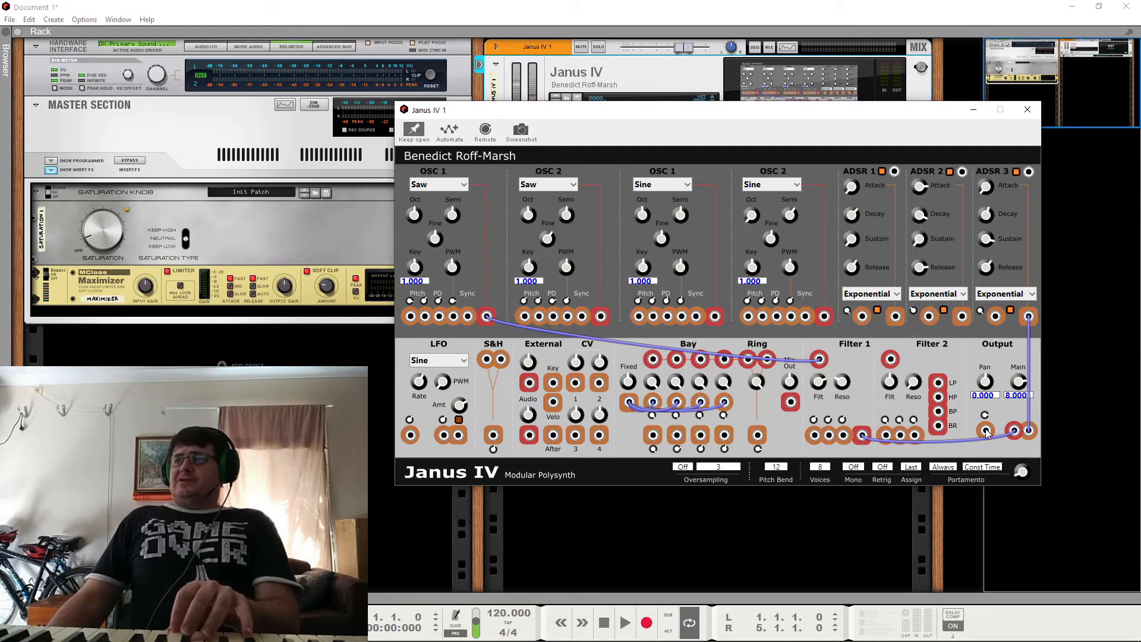
Step: Try modulating the Output pan by connecting its CV input to the LFO output, and remove the cable
drag(987, 432, 457, 440)
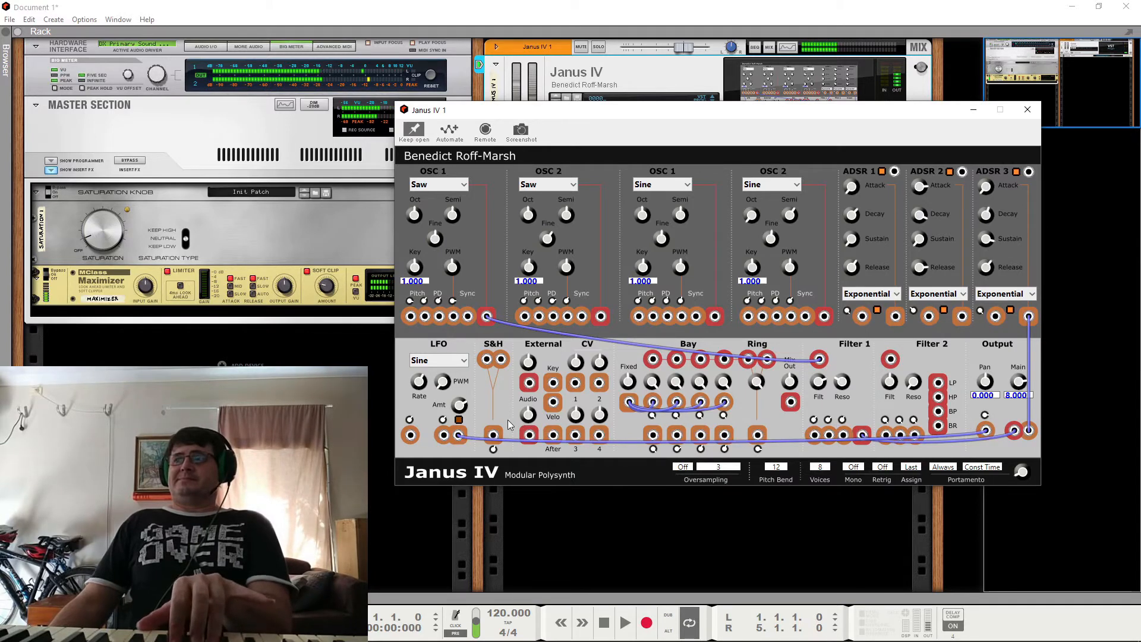
right_click(986, 432)
click(1010, 440)
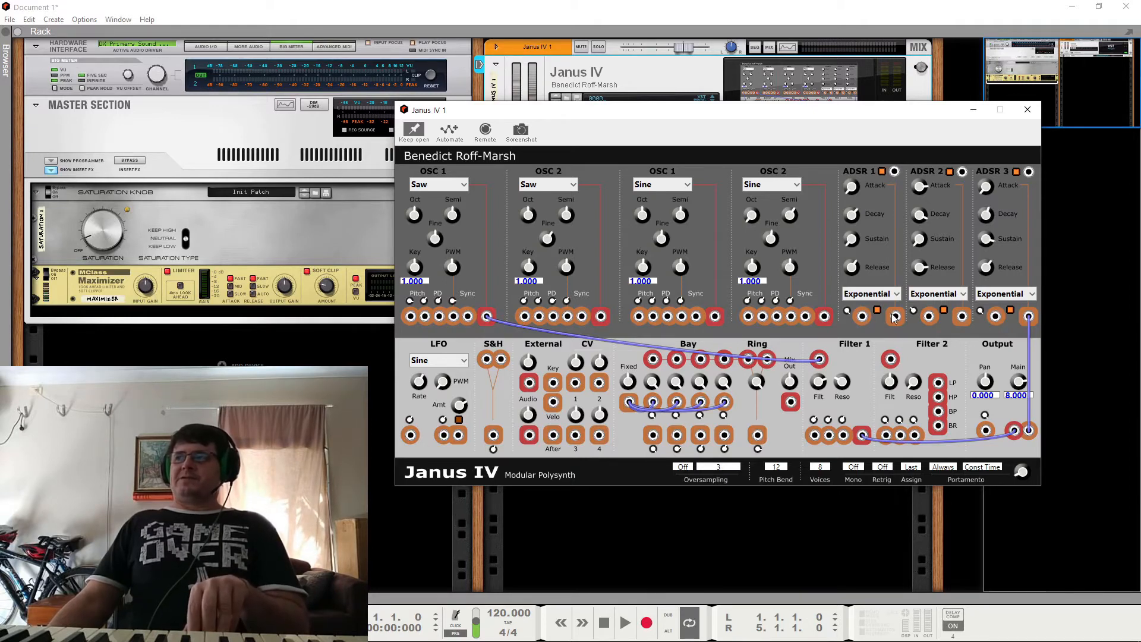
Step: Patch ADSR 1's output to Filter 1's first modulation input and set the ADSR 1 curve to Linear
drag(882, 331, 815, 436)
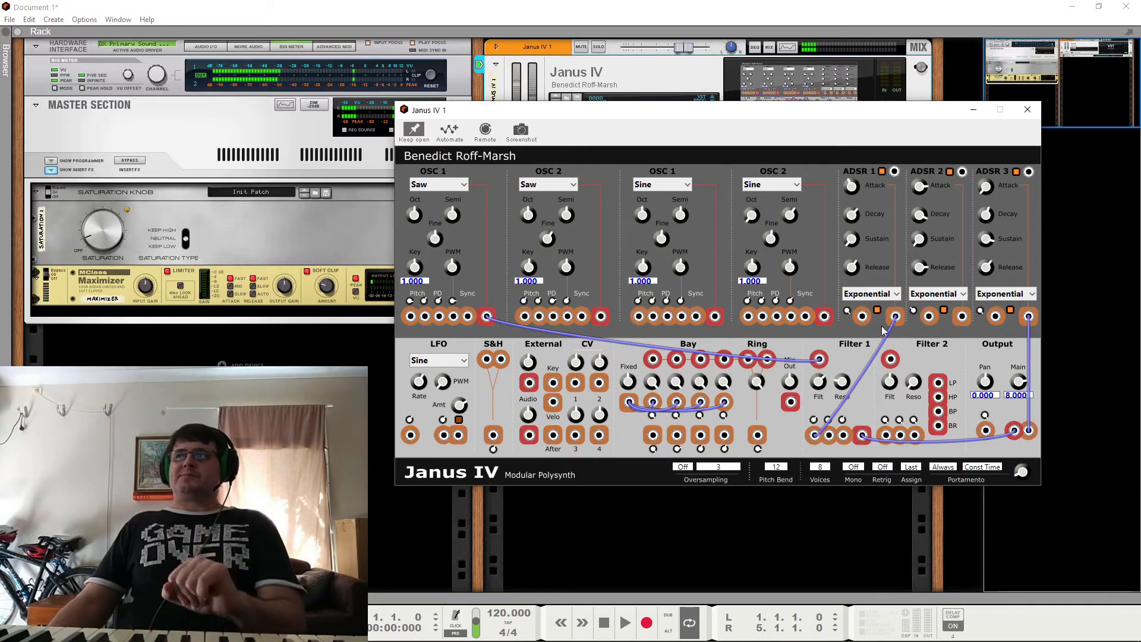
click(884, 297)
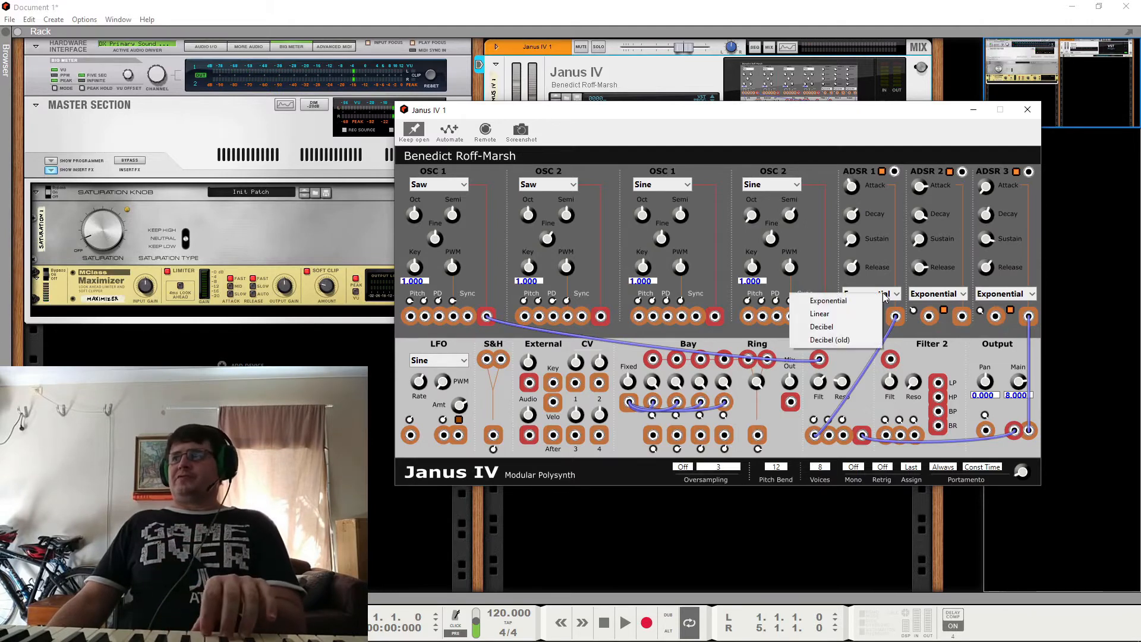
click(849, 314)
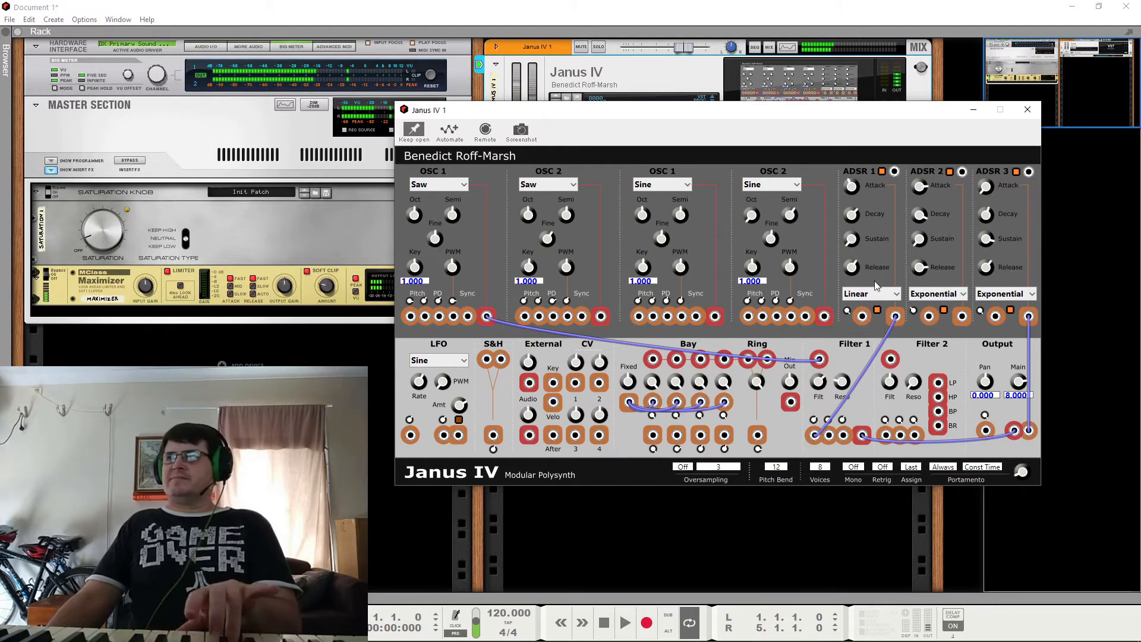
Step: Try the Decibel and Decibel (old) curves on ADSR 1, and set the curve to Exponential
click(878, 294)
click(841, 324)
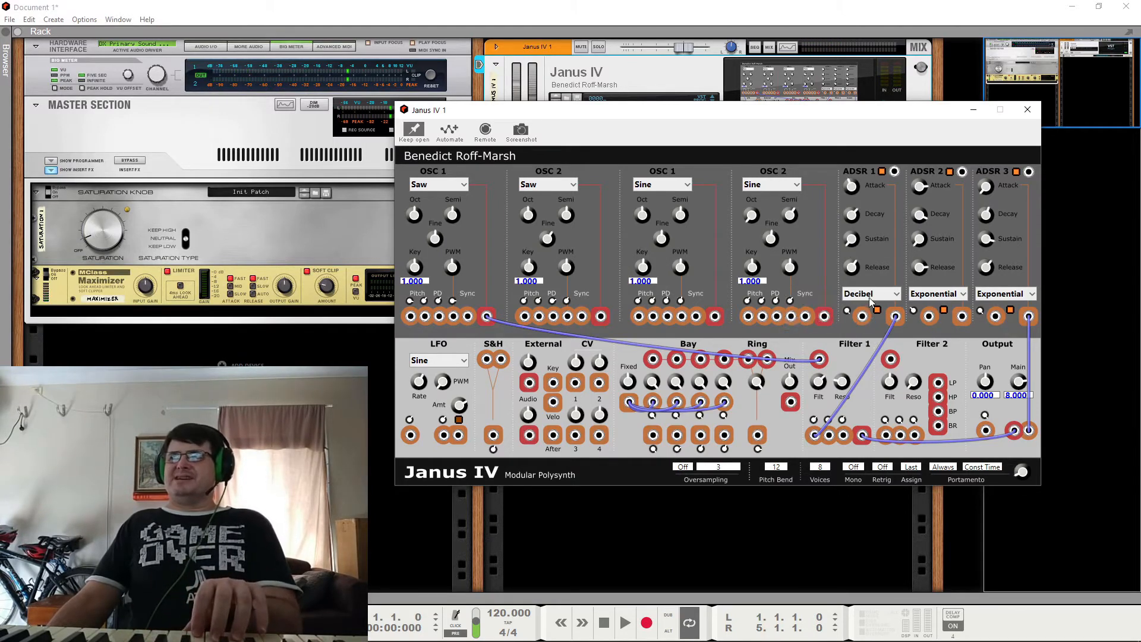
click(872, 296)
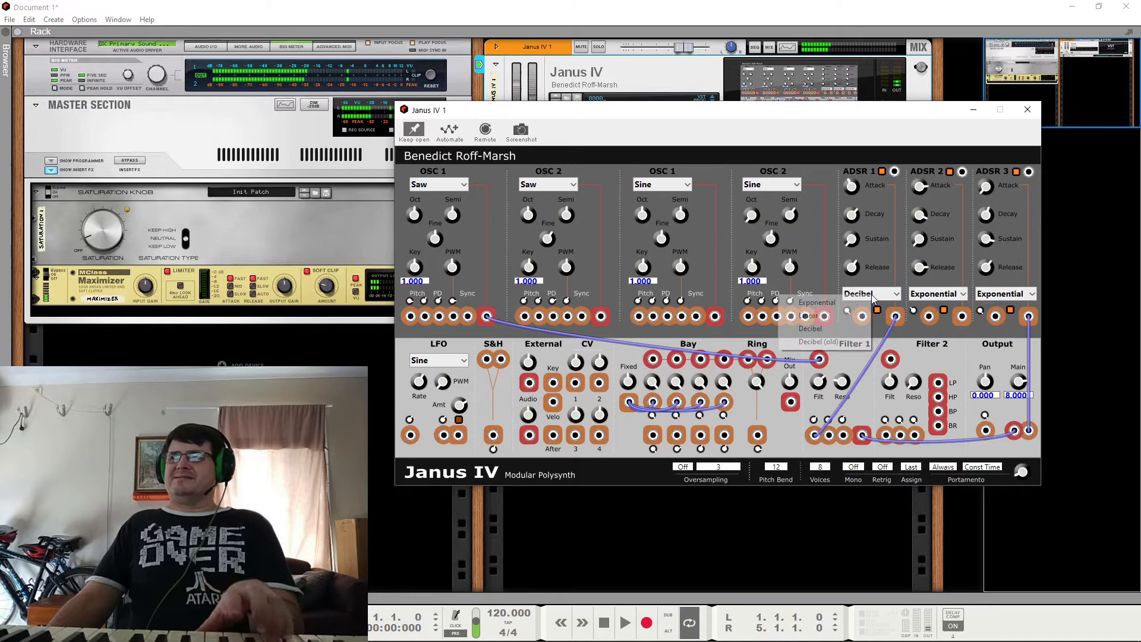
click(851, 344)
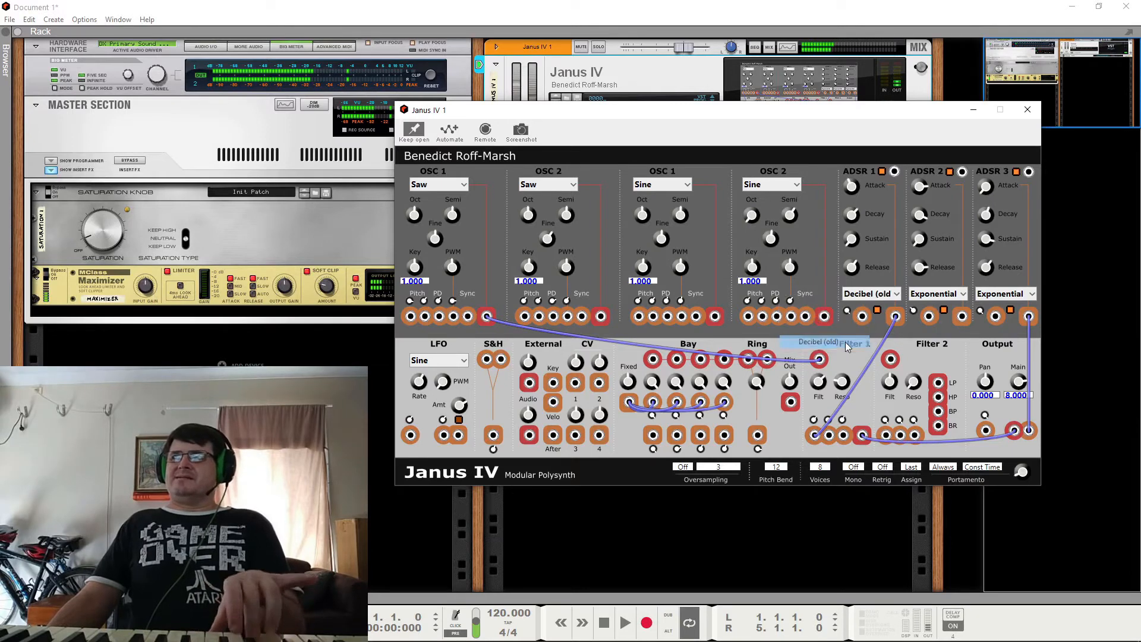
click(873, 295)
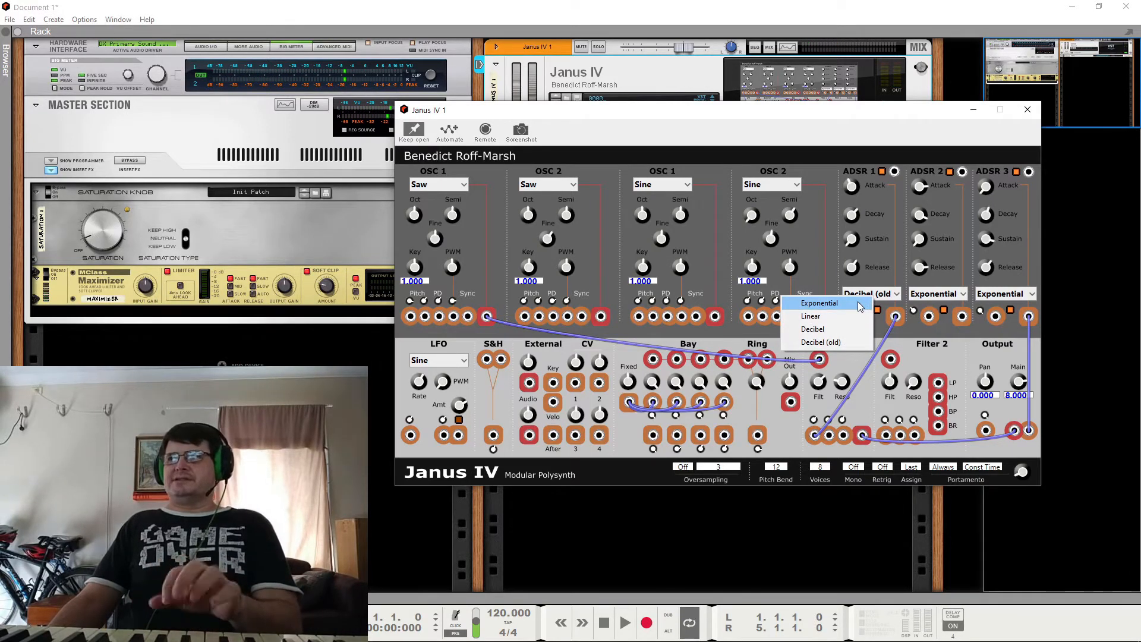
click(860, 304)
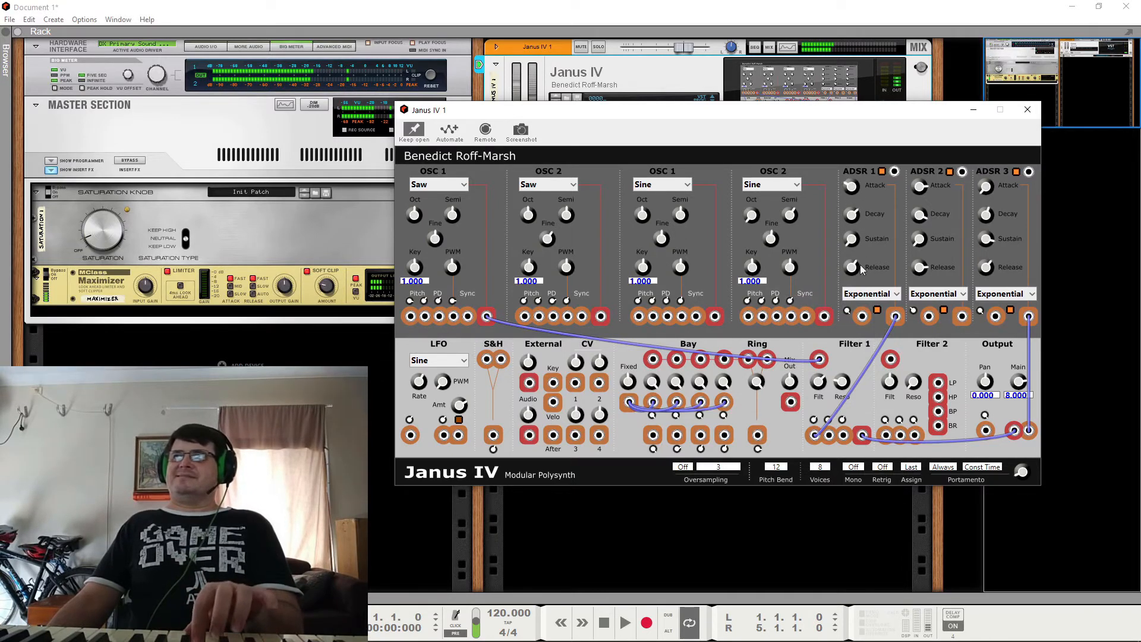
Step: Compare the ADSR 1 curves by selecting Linear and returning to Exponential
click(868, 295)
click(868, 295)
click(868, 294)
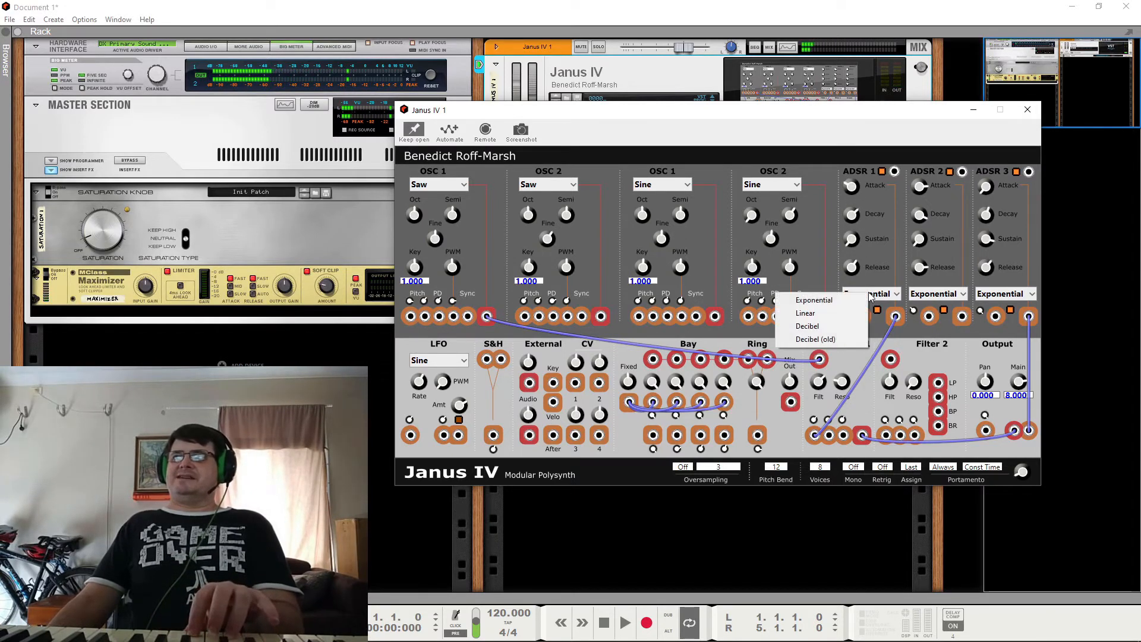
click(842, 313)
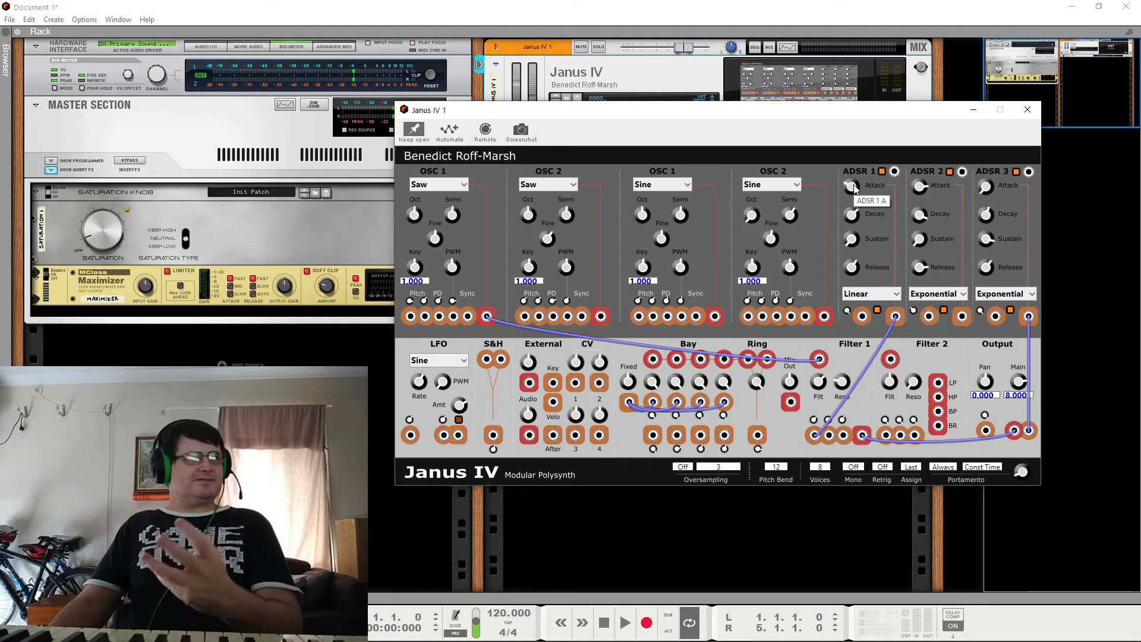
click(884, 297)
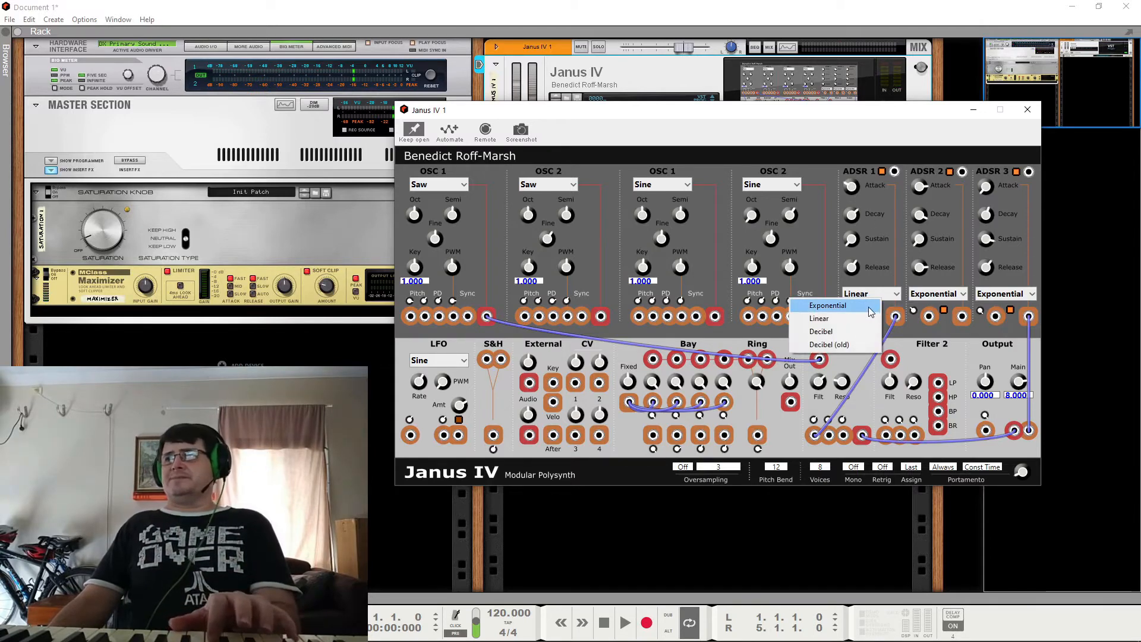
click(833, 302)
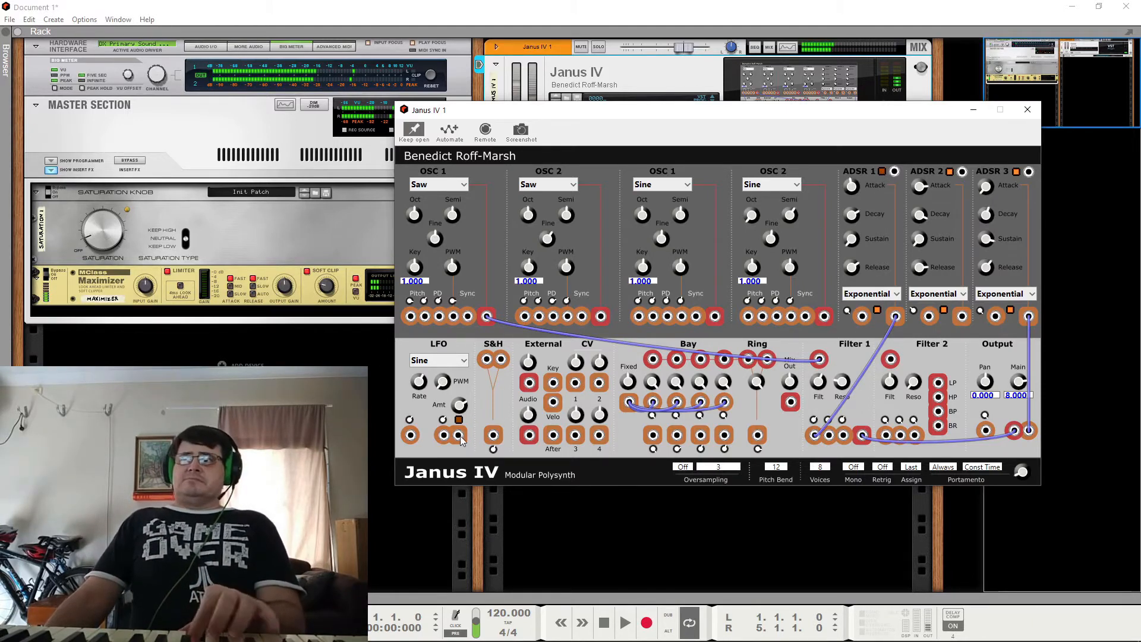
Step: Patch the LFO output to ADSR 1's trigger input, lower ADSR 1's Attack, and remove the LFO cable
drag(460, 437, 895, 172)
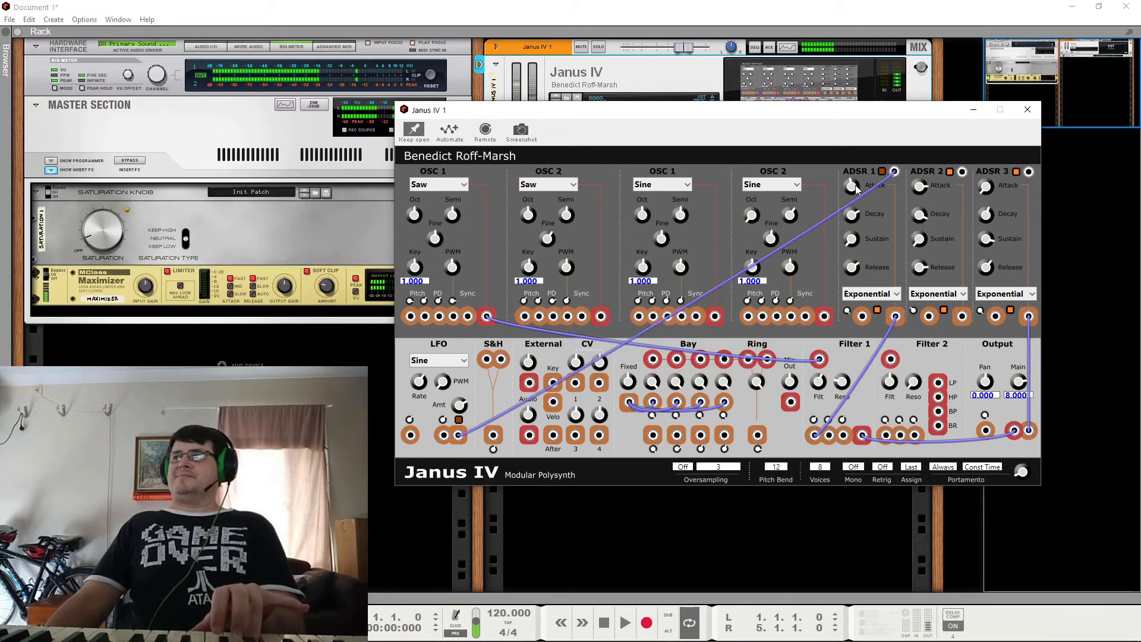
drag(855, 185, 857, 275)
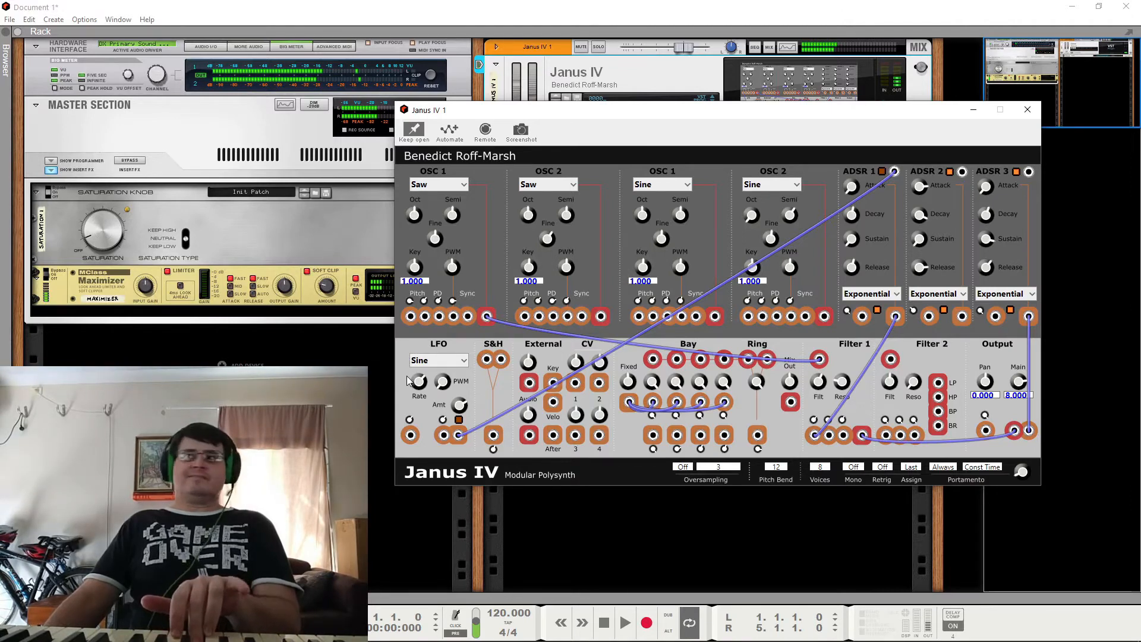
right_click(461, 438)
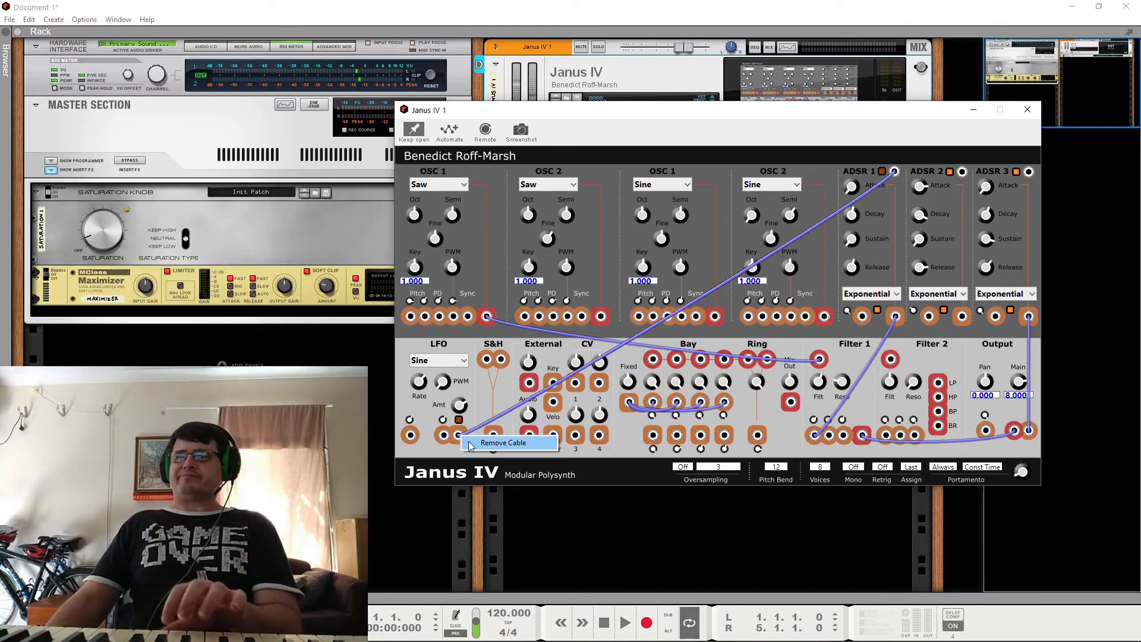
click(476, 443)
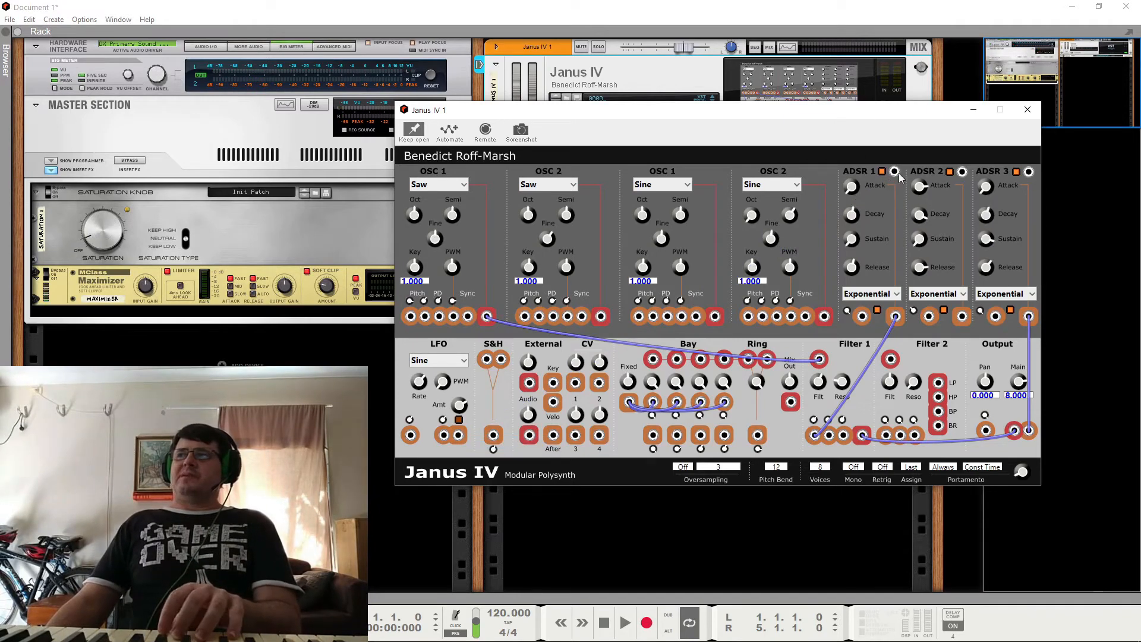
Step: Reconnect ADSR 1's trigger input to the LFO output with the envelope's default trigger switched on, and remove the cable
drag(895, 172, 459, 435)
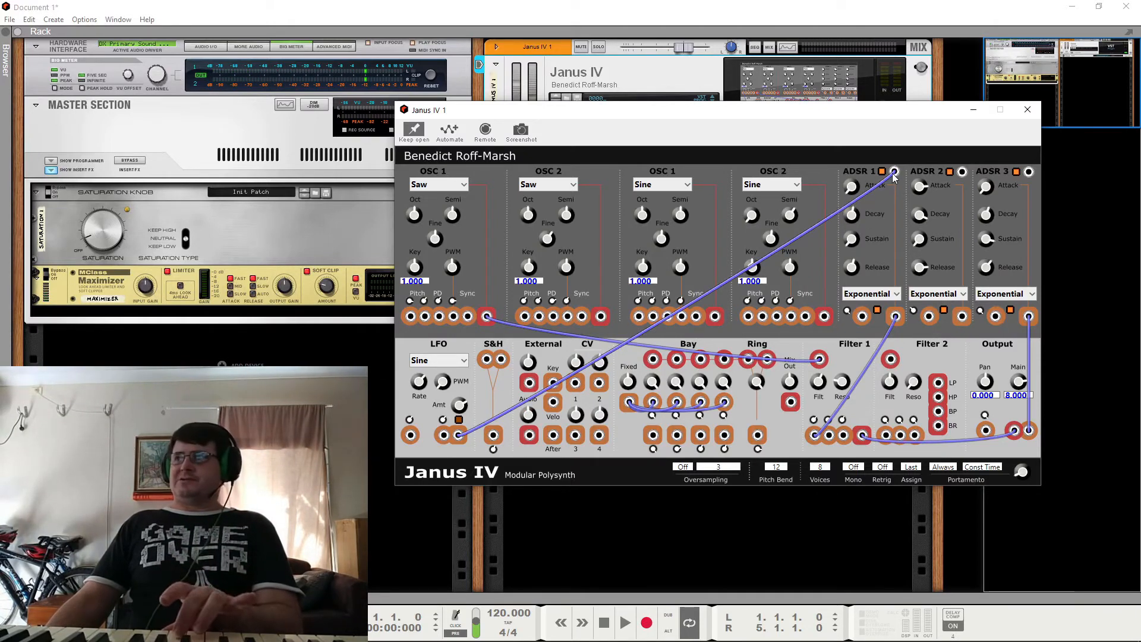
right_click(895, 173)
click(901, 180)
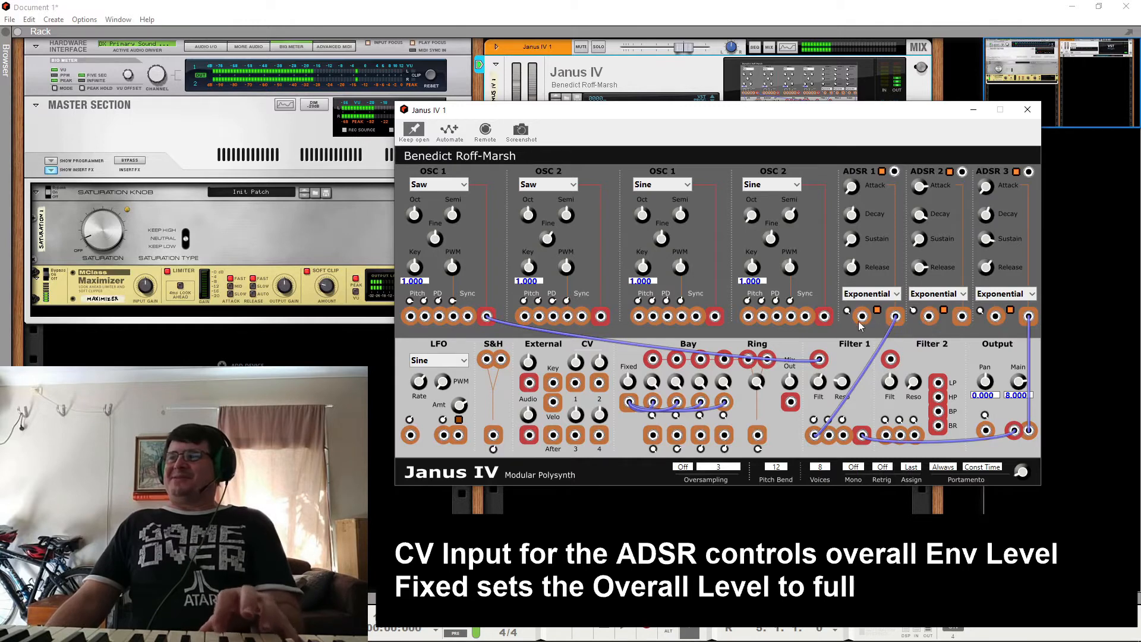
Step: Try patching the LFO output to ADSR 1's CV level input, and remove that cable
drag(458, 436, 863, 320)
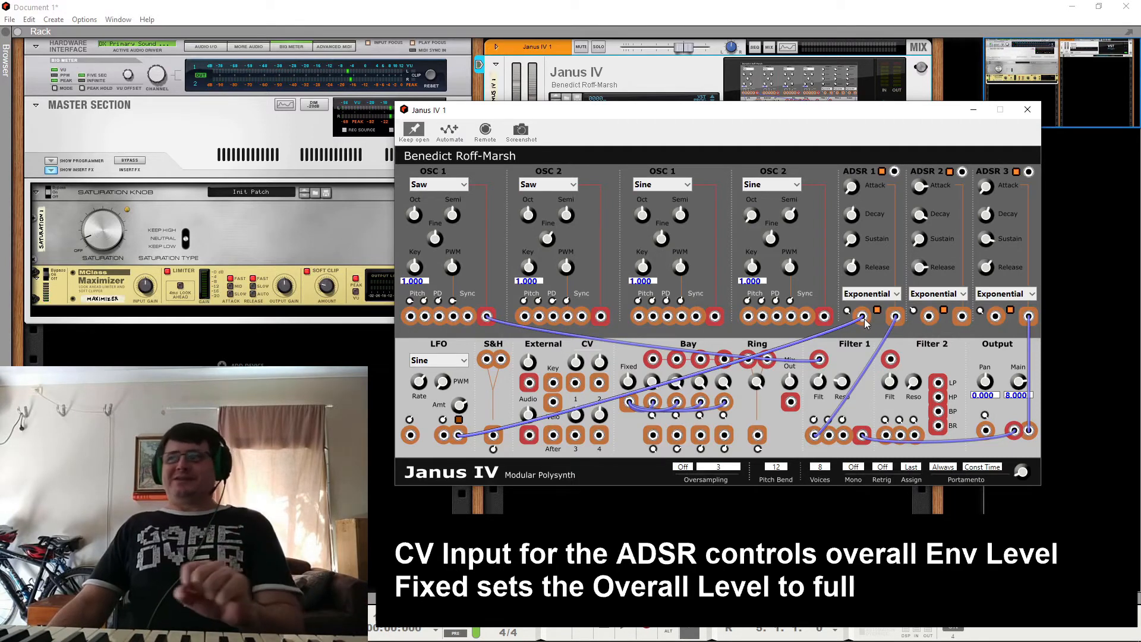
right_click(459, 436)
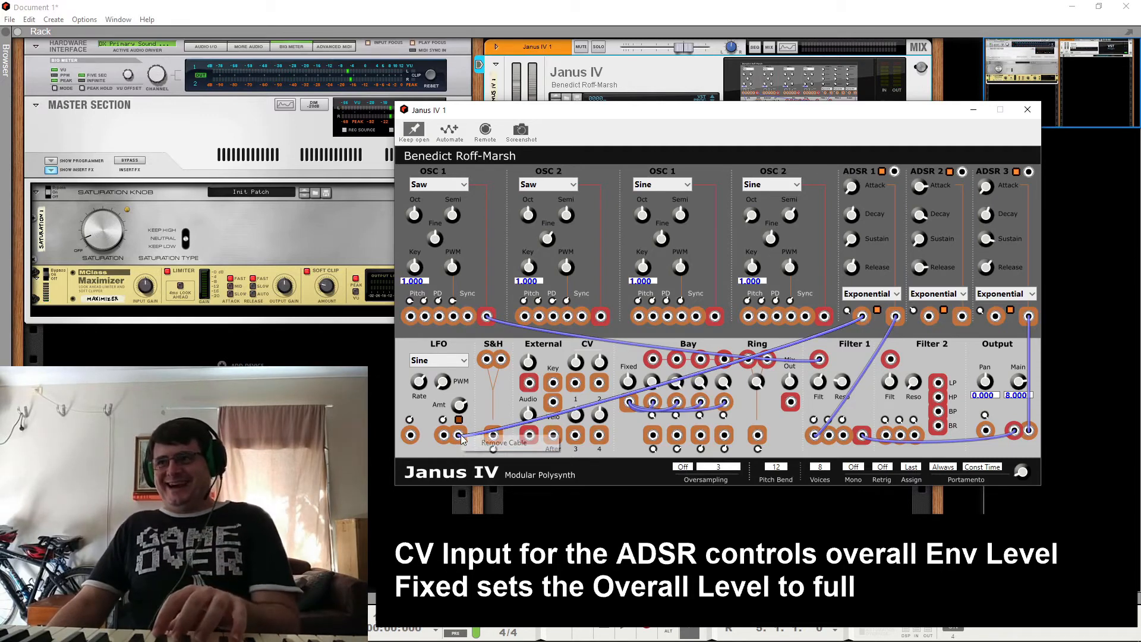
click(494, 444)
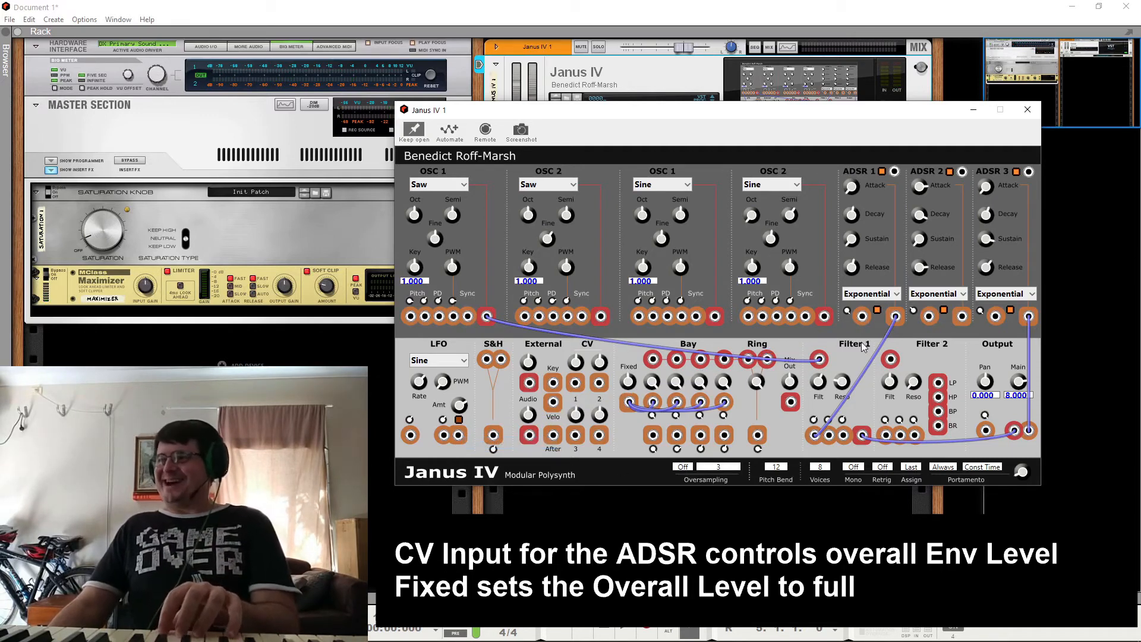
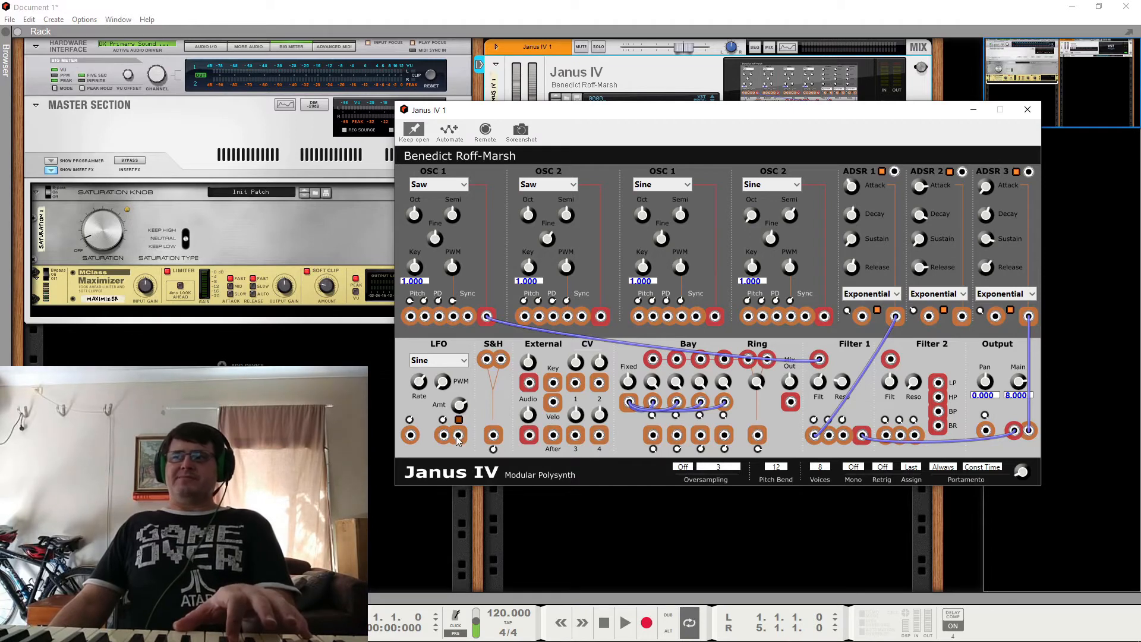
Step: Patch the LFO output to Filter 1's second modulation input, using the Pulse waveform and toggling the switch above the LFO output
drag(457, 440, 829, 437)
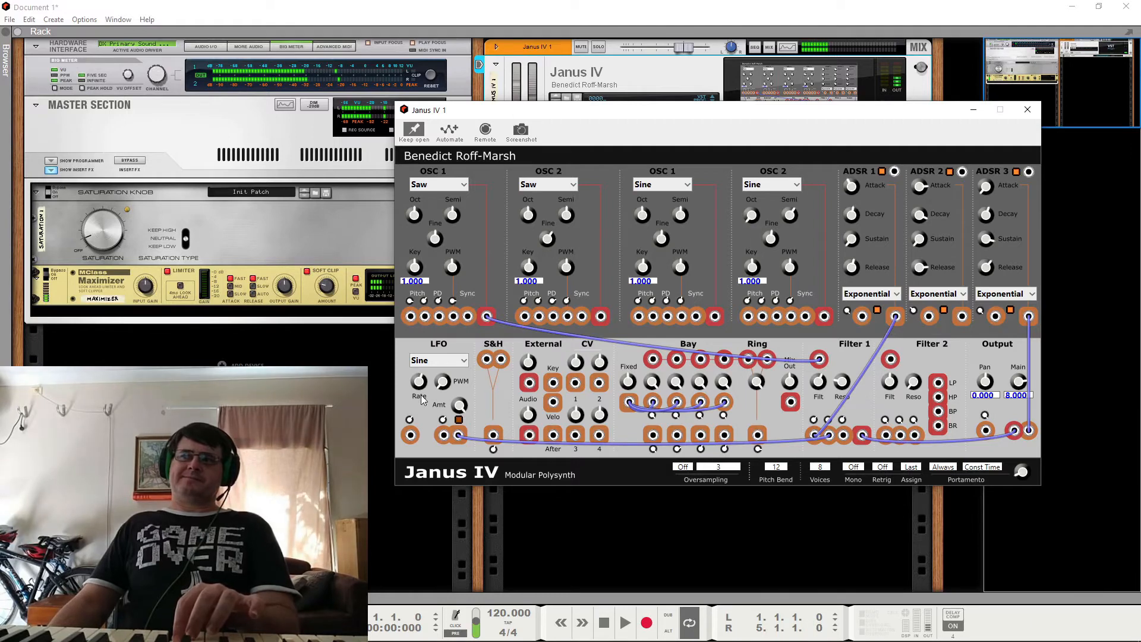
click(441, 365)
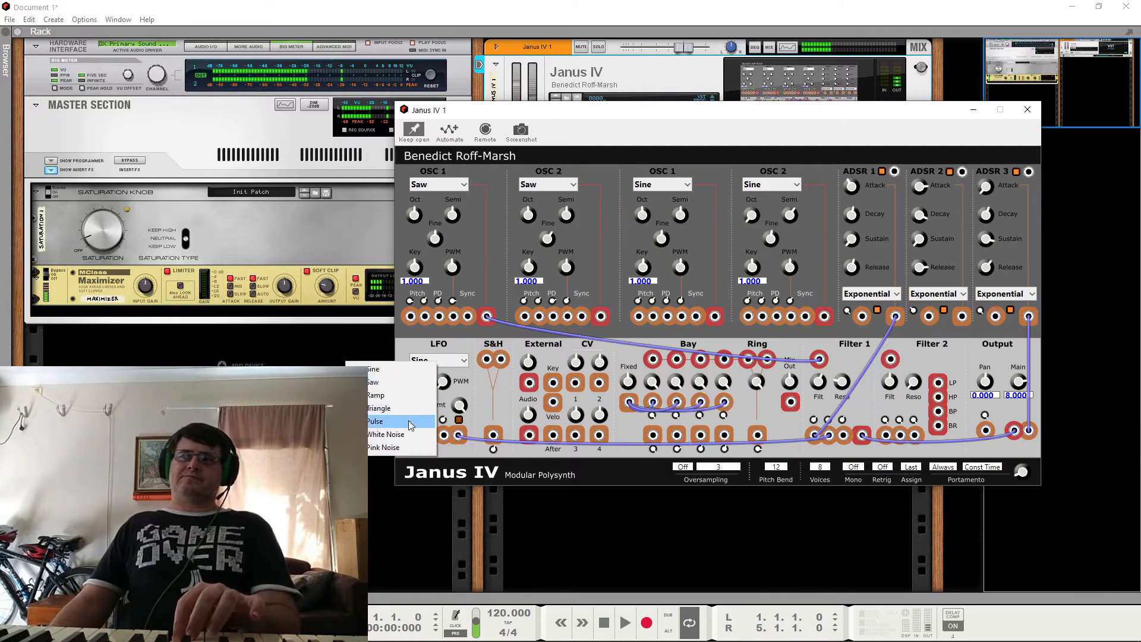
click(429, 420)
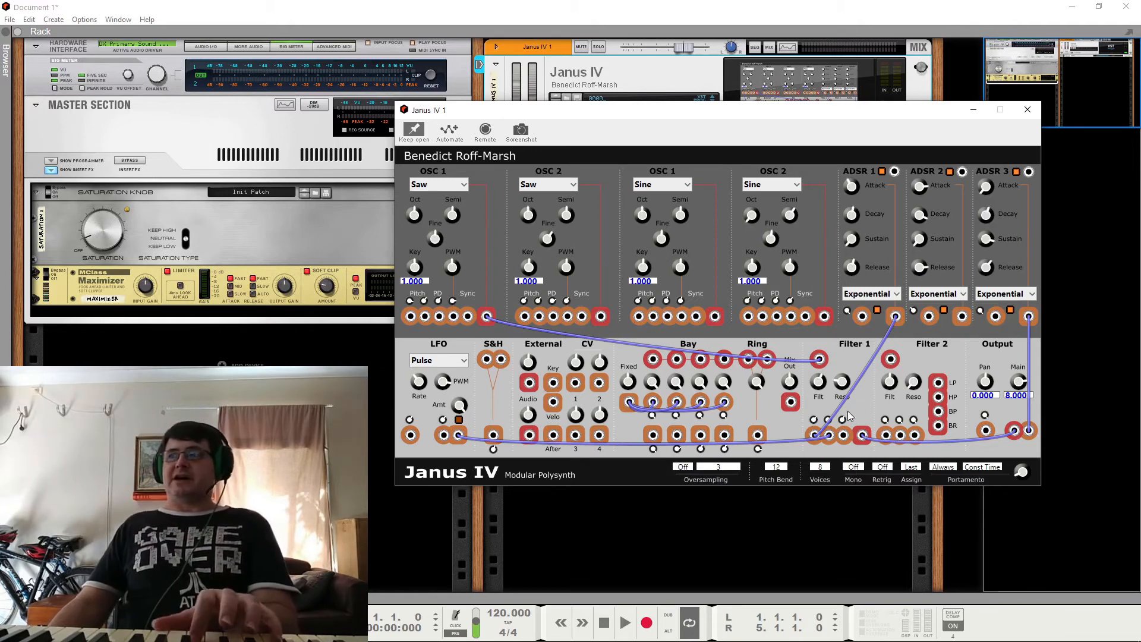
click(458, 419)
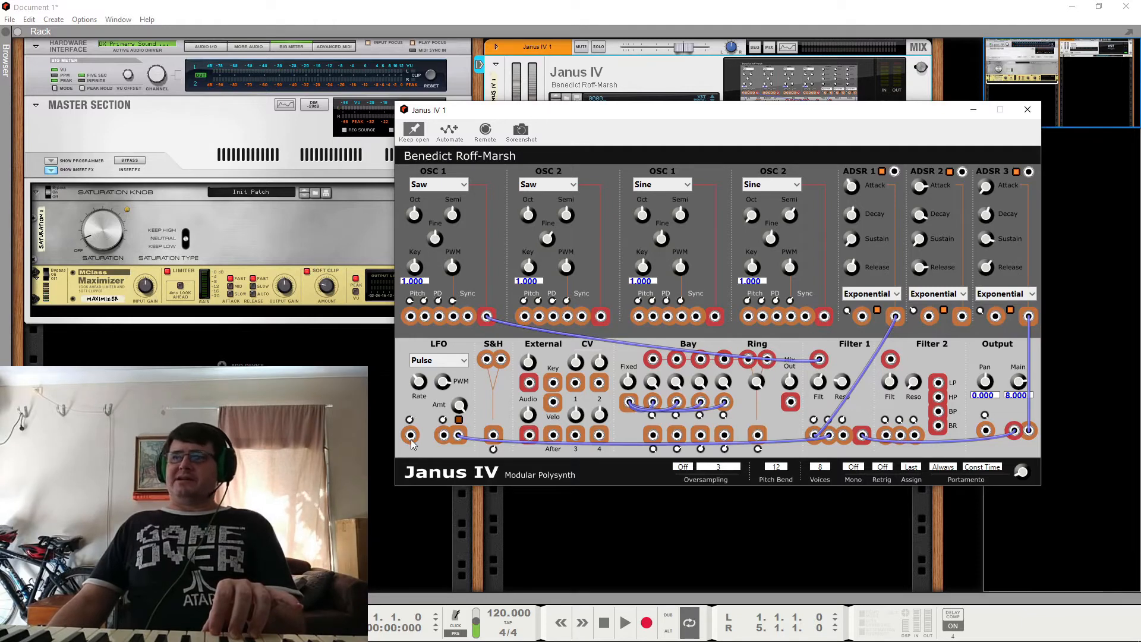
Step: Patch the Sine OSC 2 output to the LFO's Rate input with that oscillator's Key at 0.000, and remove the cable
drag(824, 316, 410, 434)
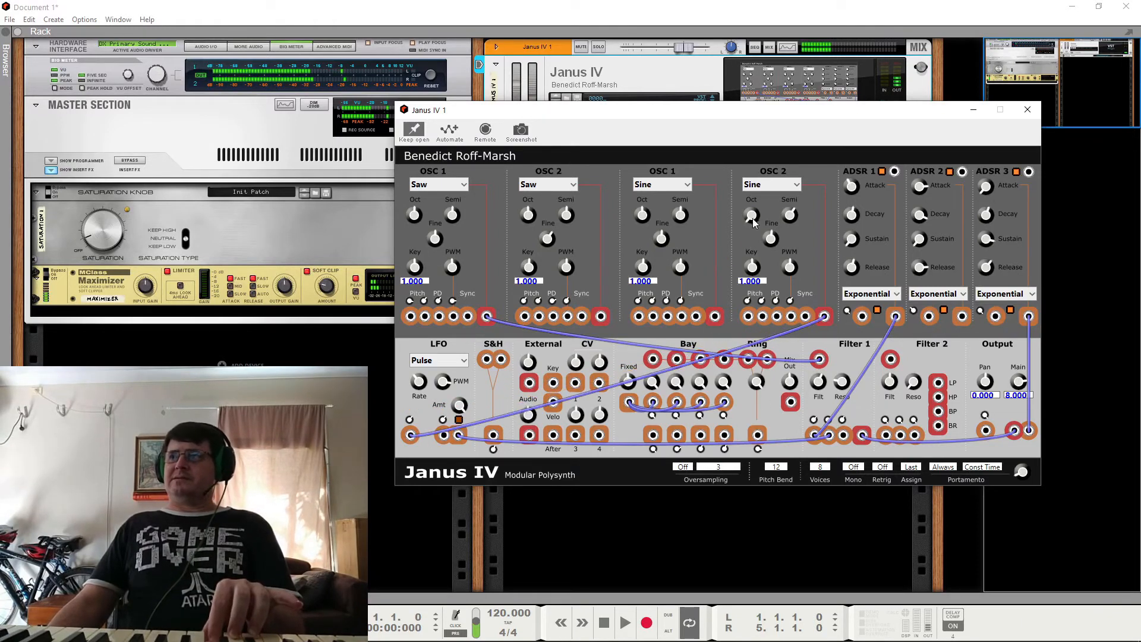
drag(751, 268, 792, 443)
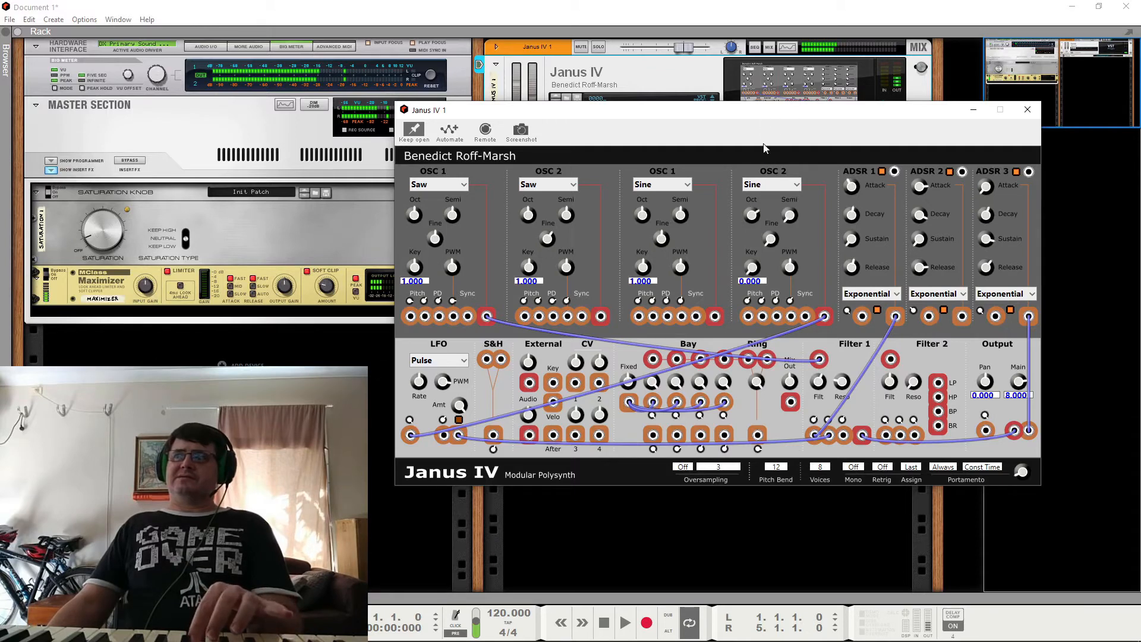
right_click(824, 321)
click(847, 326)
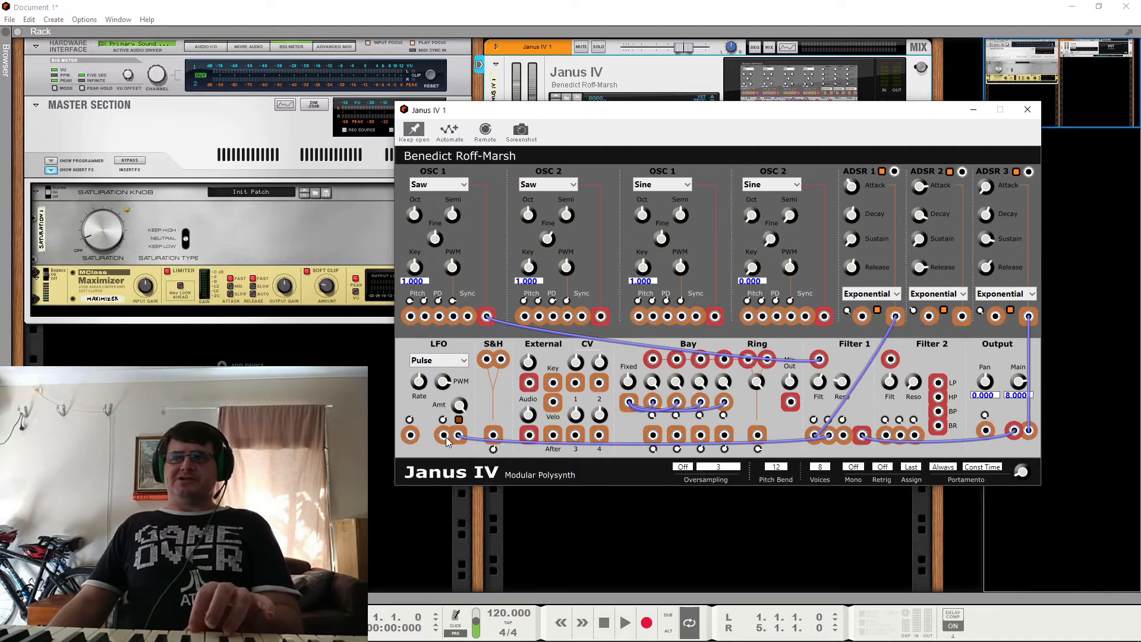
Step: Try patching the Sine OSC 2 output to the LFO's PWM input, and remove that cable
drag(824, 316, 444, 435)
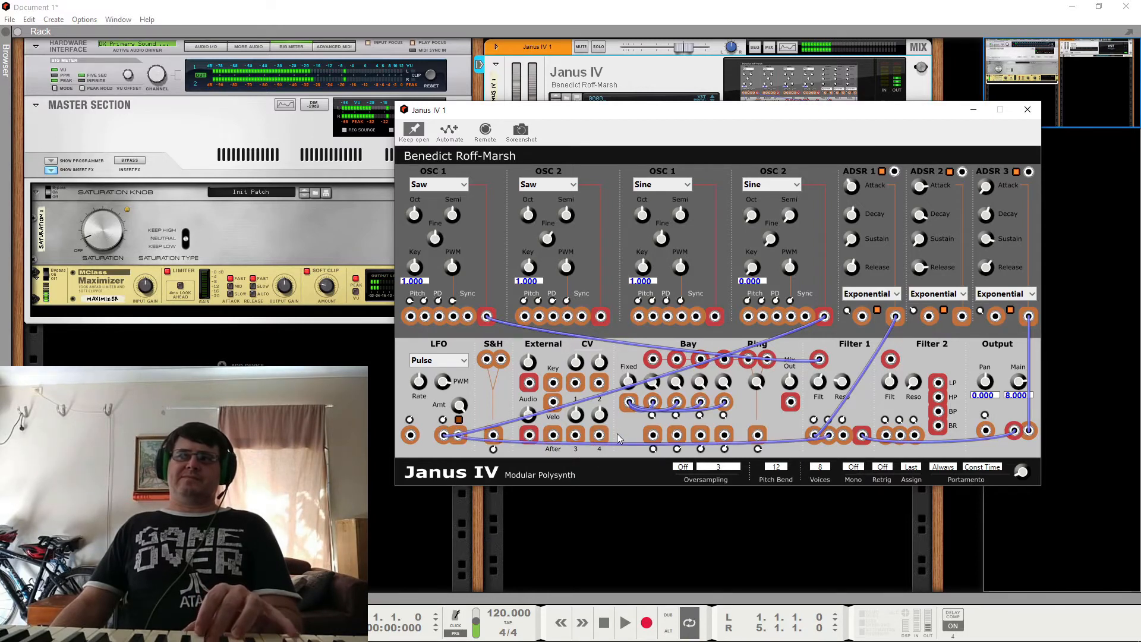
right_click(826, 321)
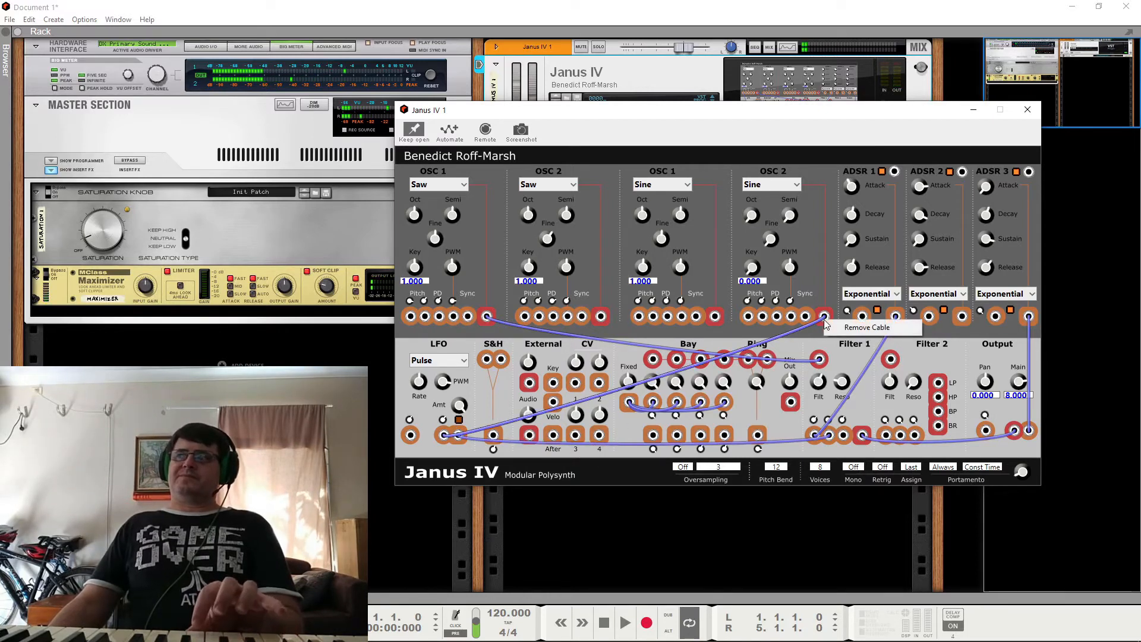
click(832, 330)
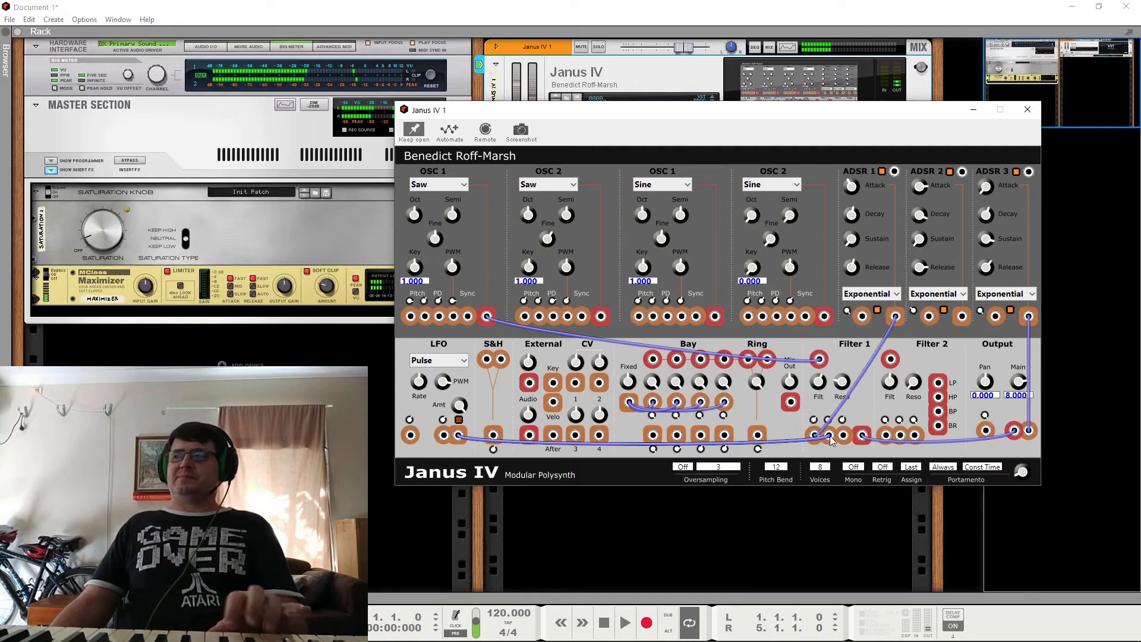
Step: Try White Noise as the LFO waveform and set it to Sine
click(440, 362)
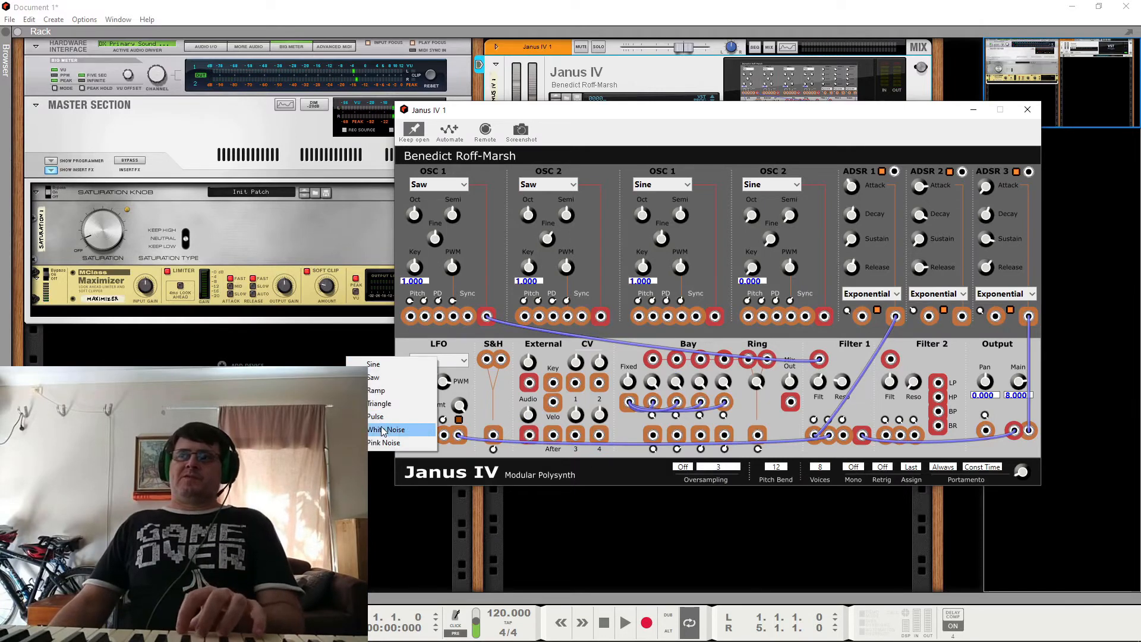
click(411, 435)
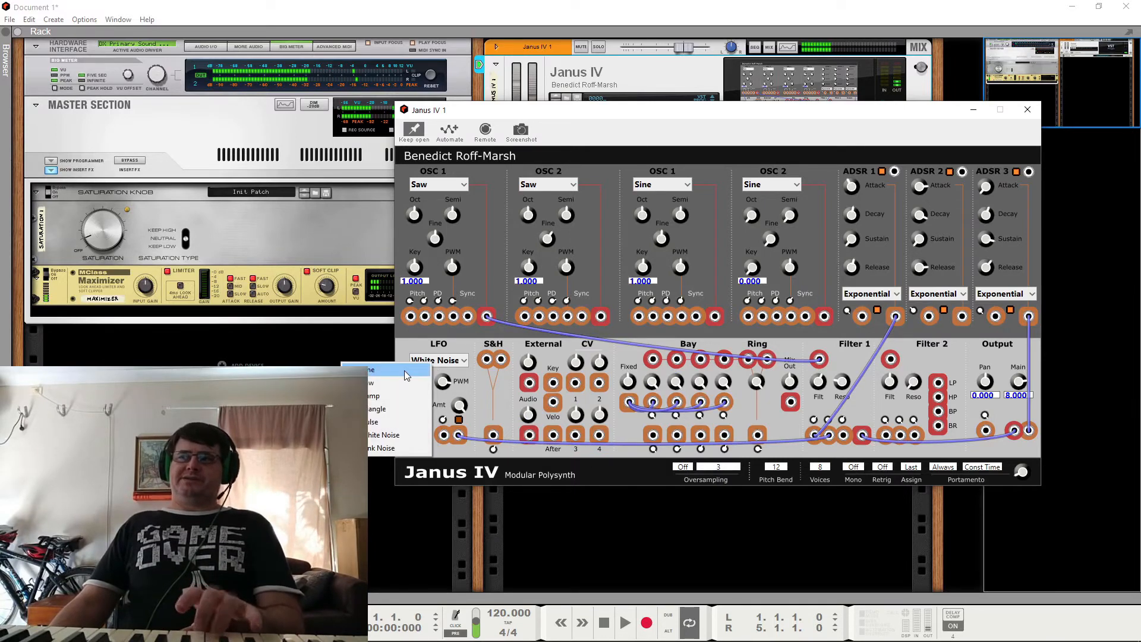
click(407, 370)
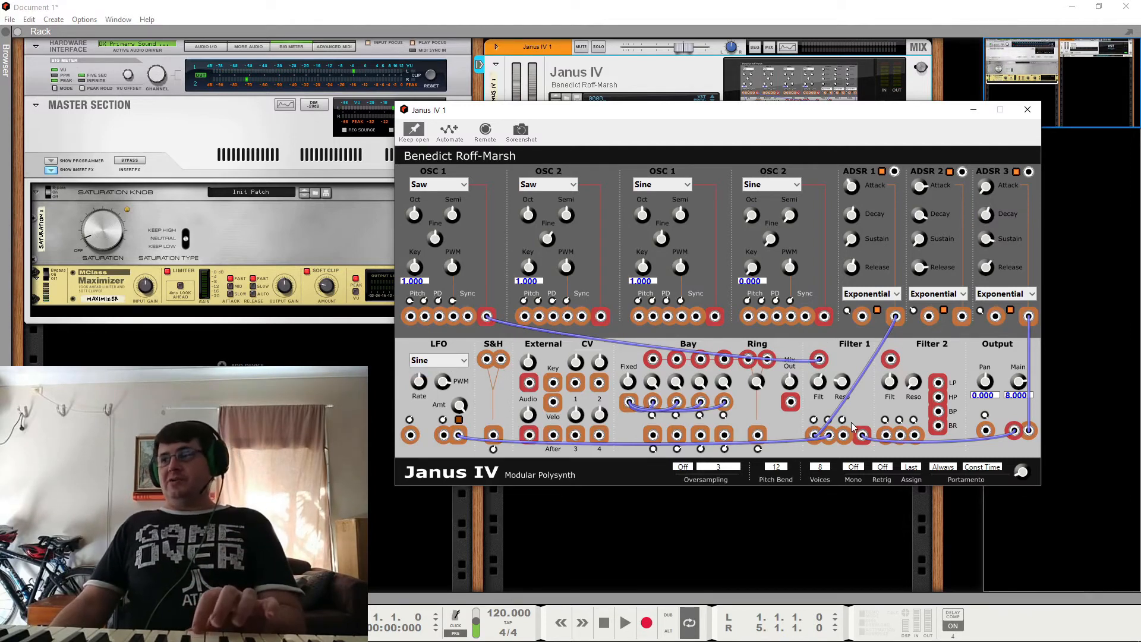
Step: Replace Filter 1's LFO cable with the S&H output, feeding the LFO to S&H's first input and the Sine OSC 2 to its second
right_click(830, 436)
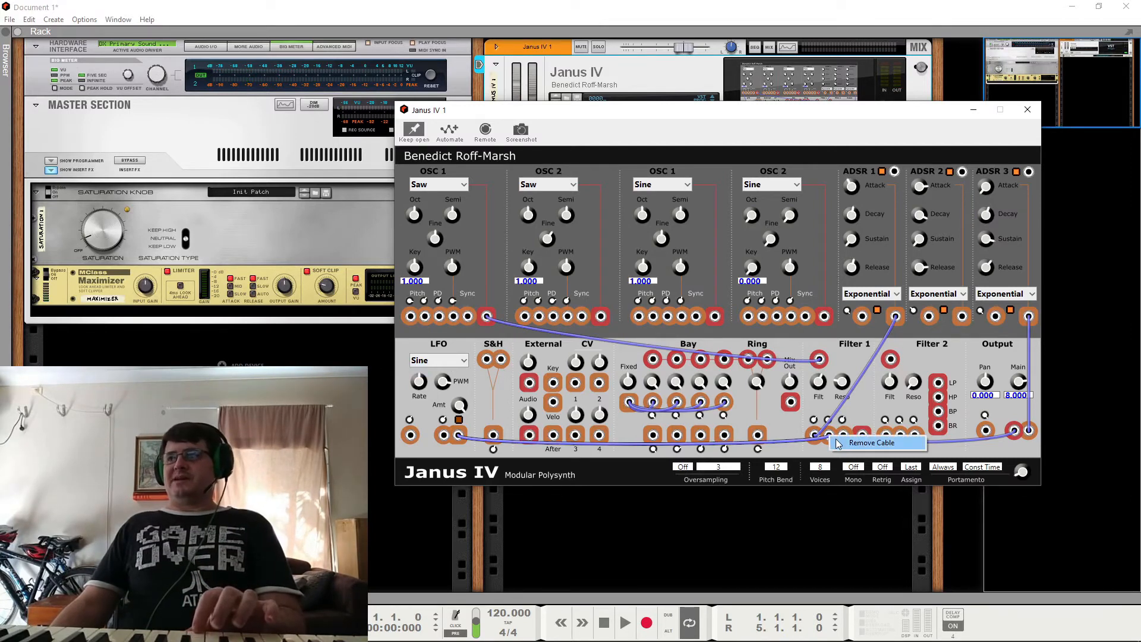
click(869, 442)
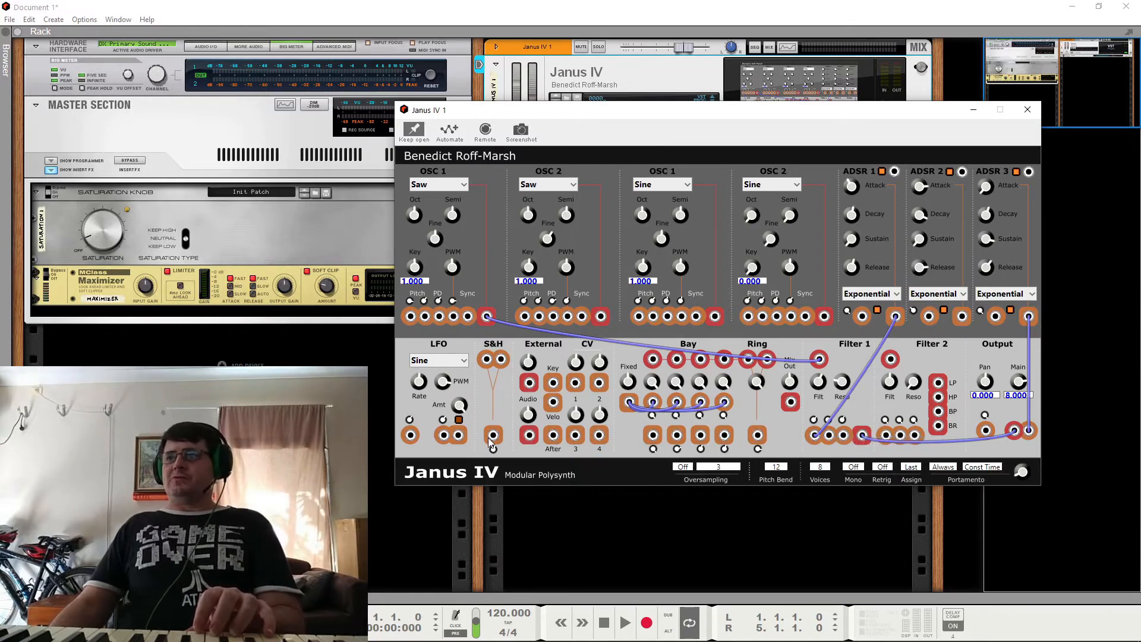
drag(492, 436, 830, 438)
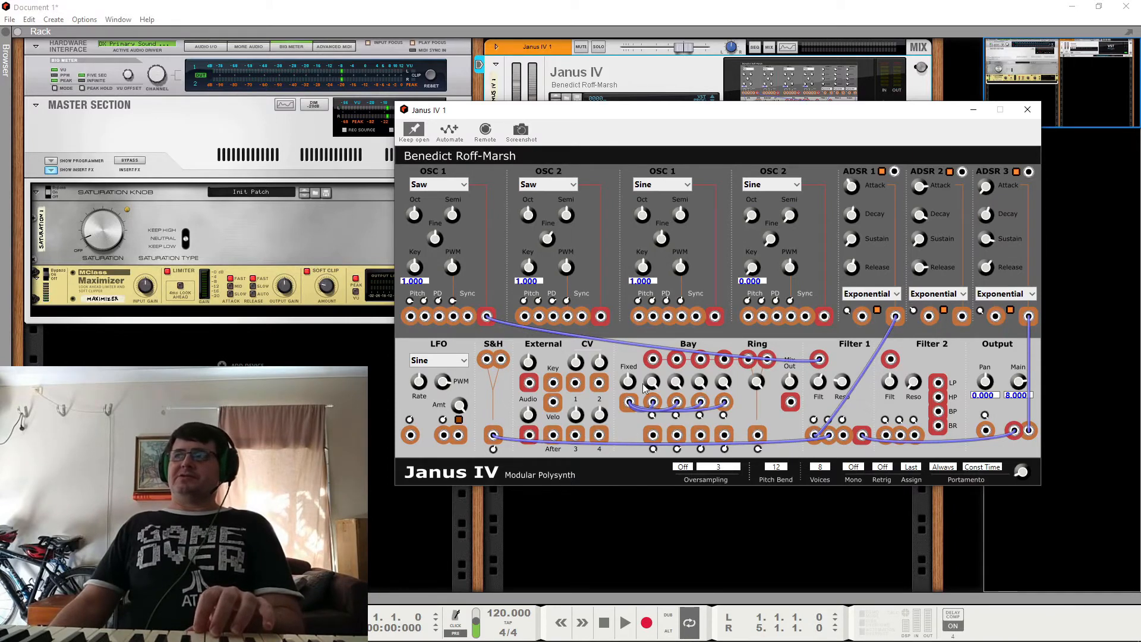
drag(824, 316, 501, 360)
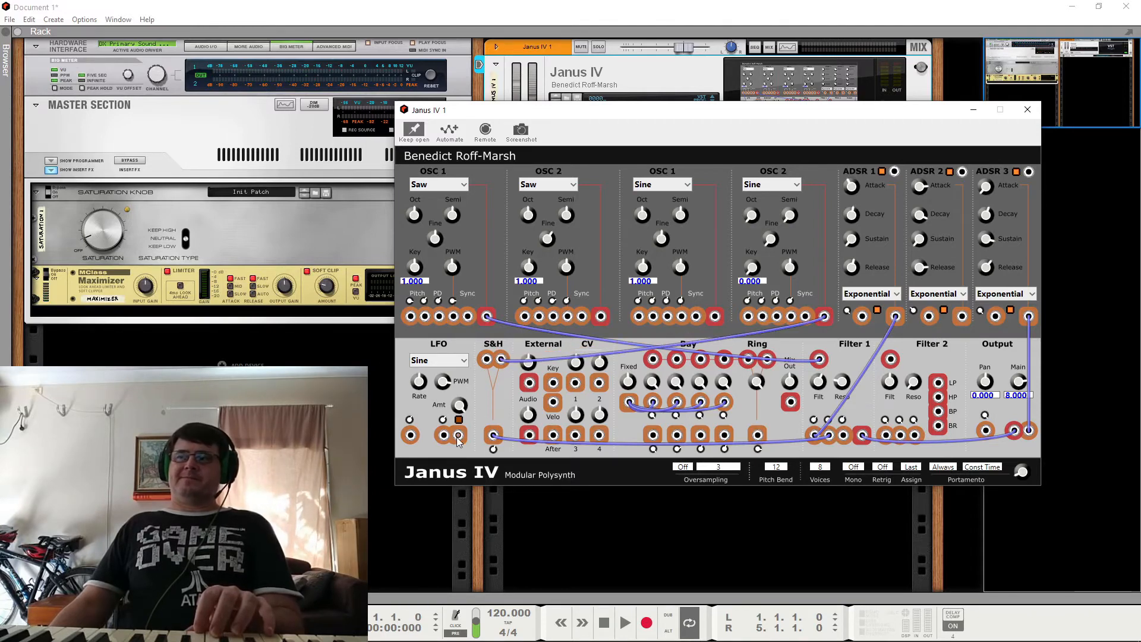
drag(458, 435, 487, 360)
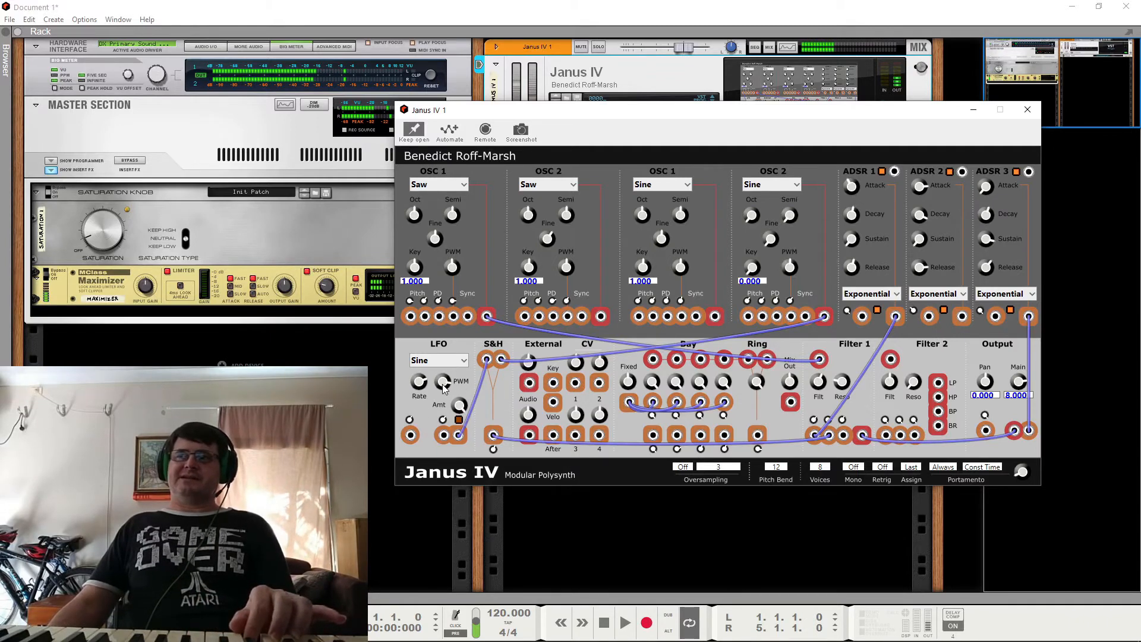
Step: Swap the S&H sources so the Sine OSC 2 feeds the first input and the LFO output feeds the second
right_click(486, 364)
click(502, 372)
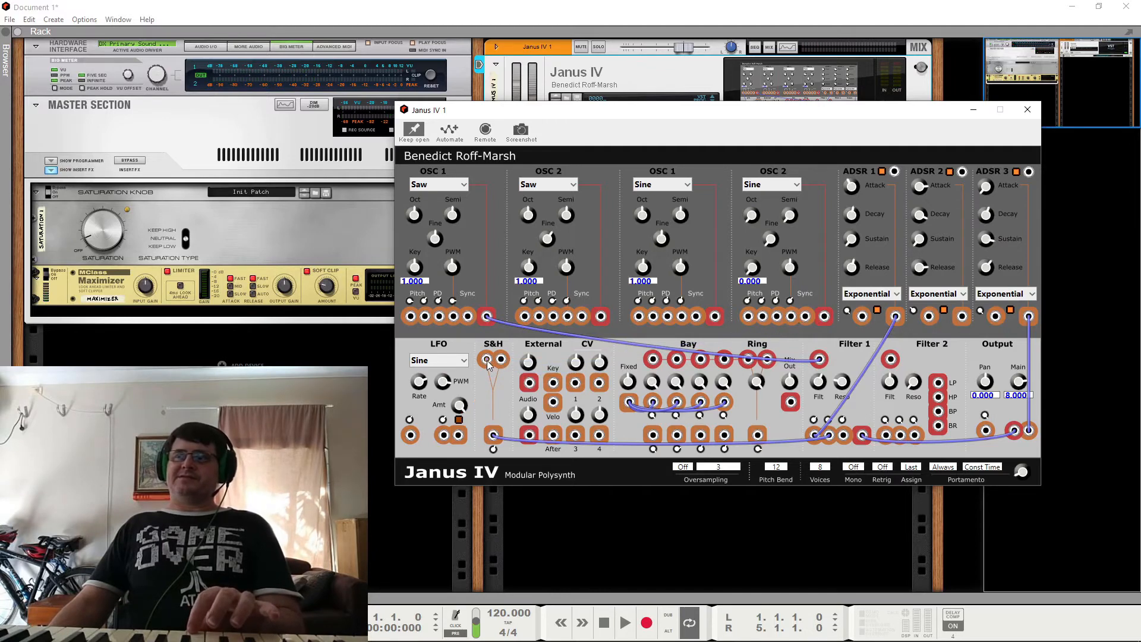
drag(487, 360, 824, 316)
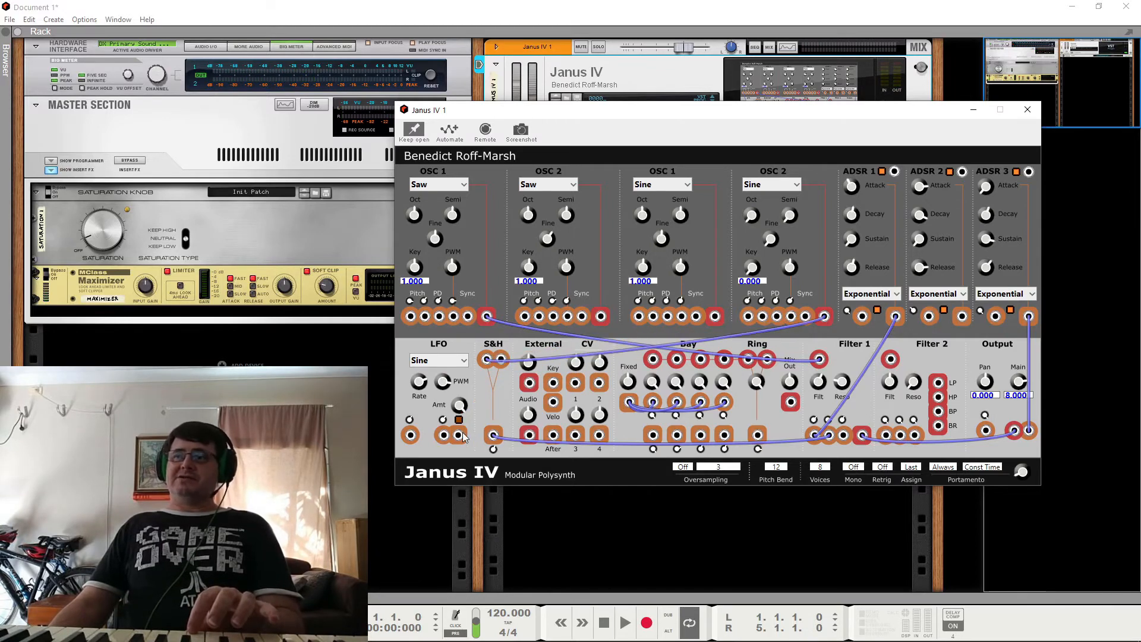
drag(504, 359, 502, 359)
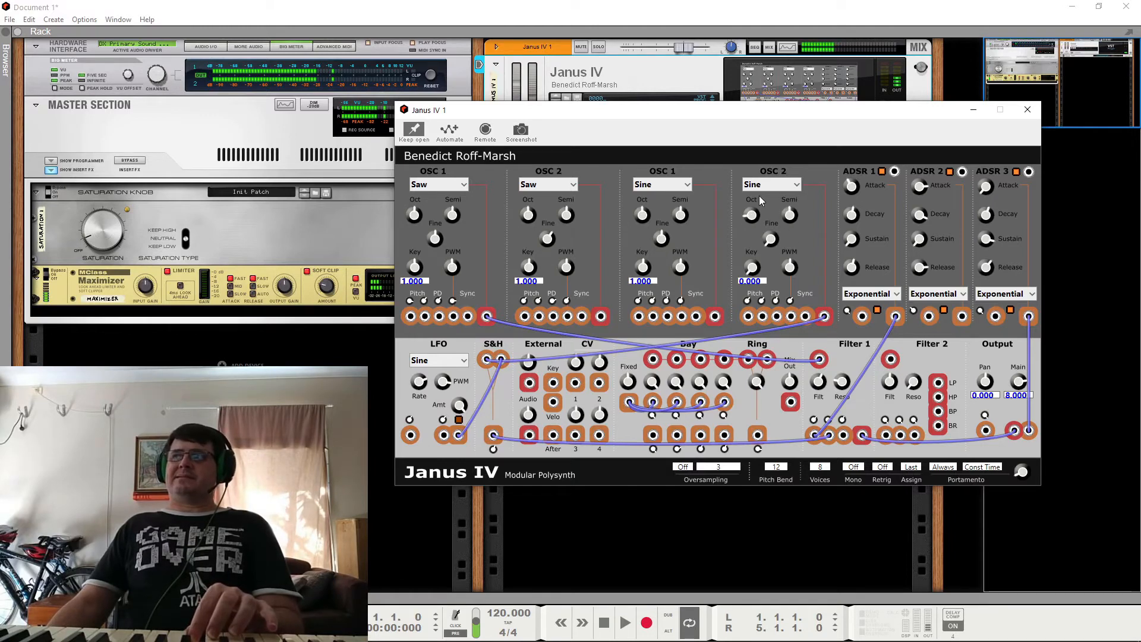
Step: Raise the Sine OSC 2's Oct setting and change the LFO waveform to White Noise
drag(760, 197, 761, 157)
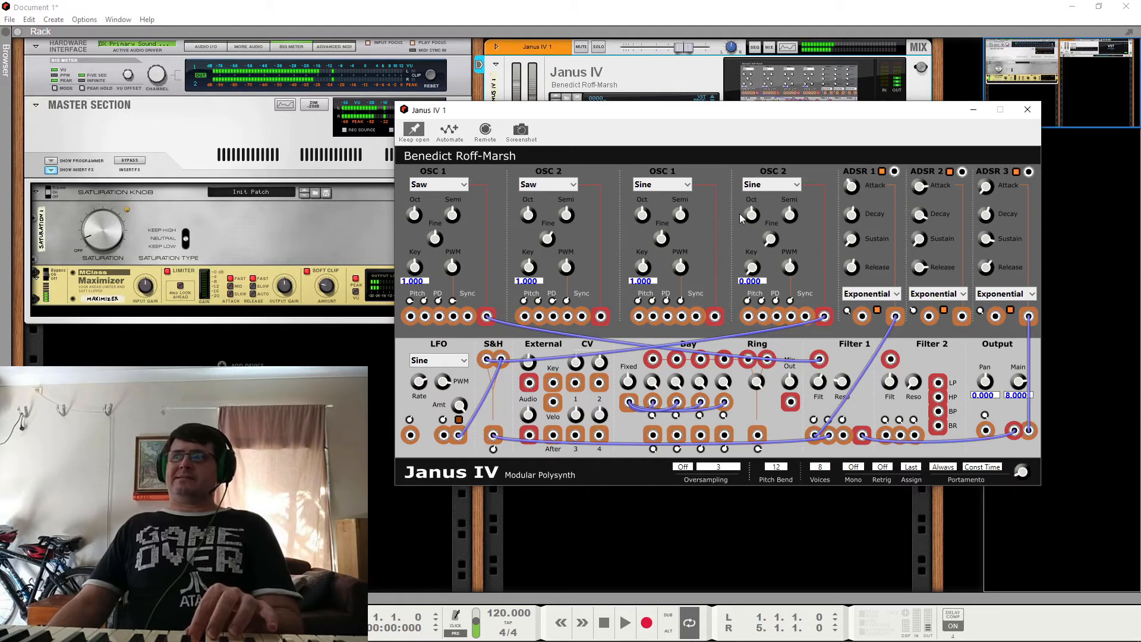
click(447, 361)
click(405, 438)
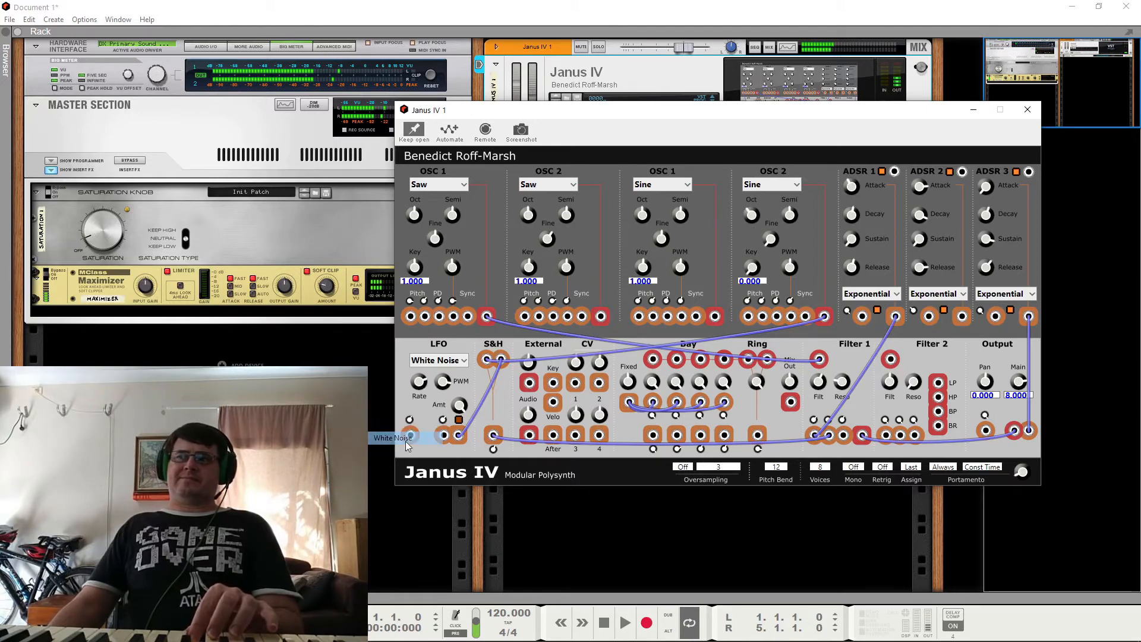
Step: Remove both S&H input cables and repatch the LFO output to the first input and the Sine OSC 2 output to the second
right_click(488, 360)
click(511, 368)
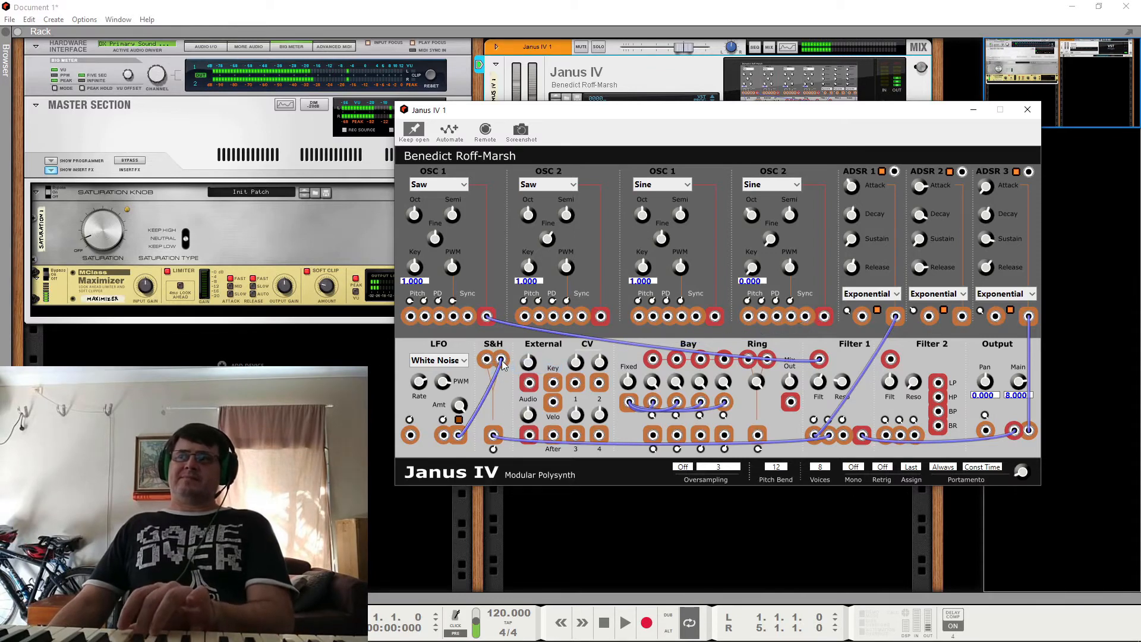
right_click(503, 365)
click(520, 370)
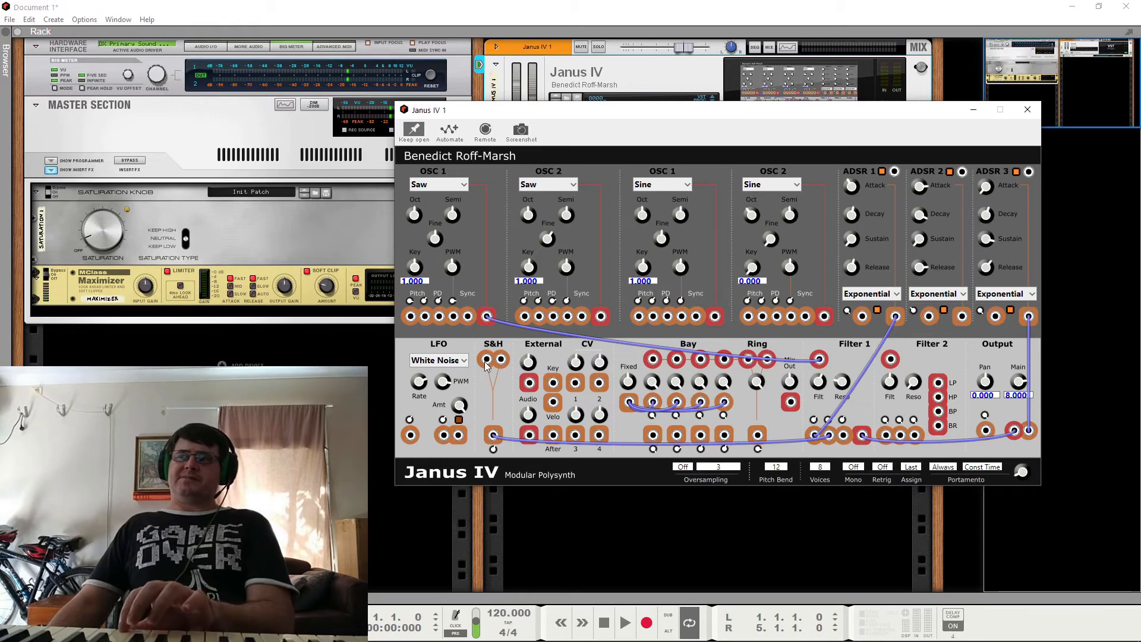
drag(486, 368, 487, 360)
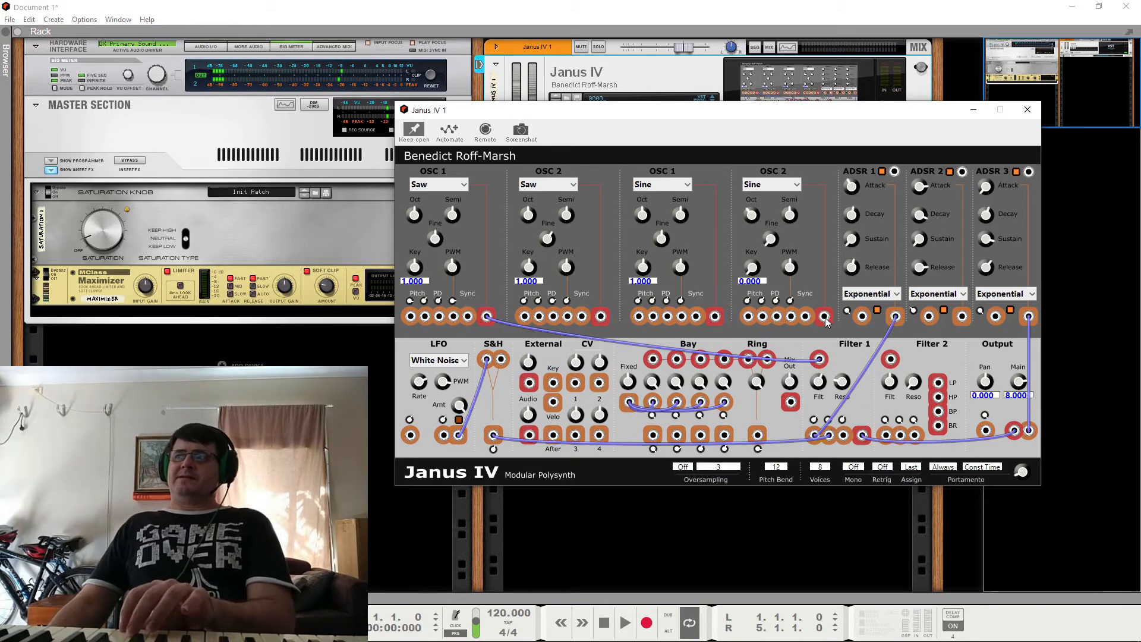
drag(825, 316, 501, 361)
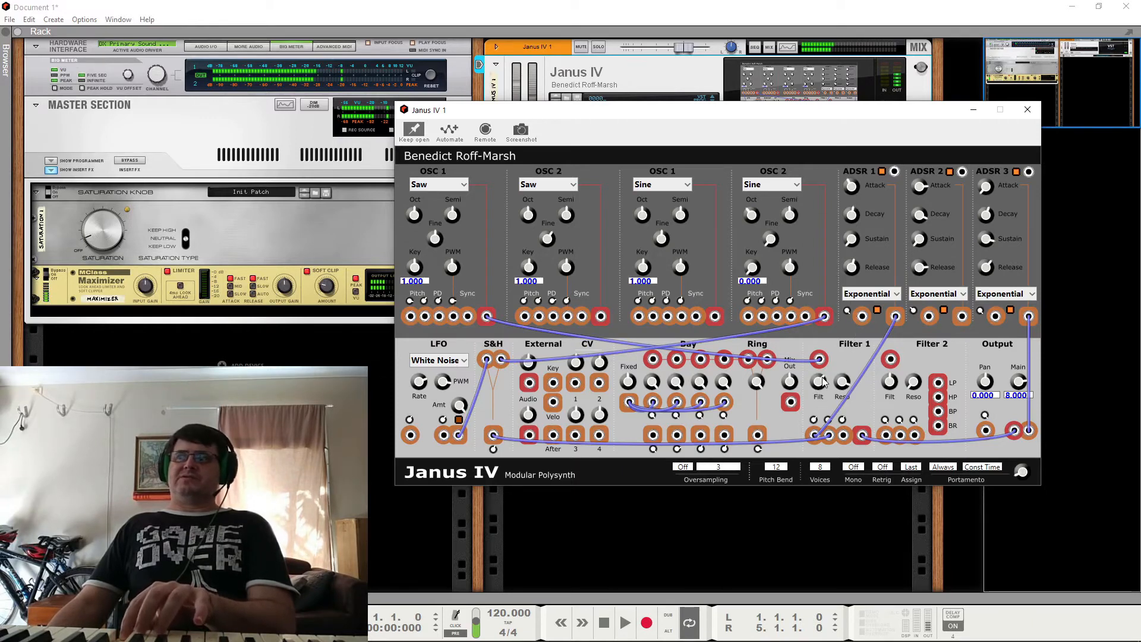
Step: Adjust Filter 1's Filt knob slightly and return the LFO waveform to Sine
drag(821, 378, 823, 368)
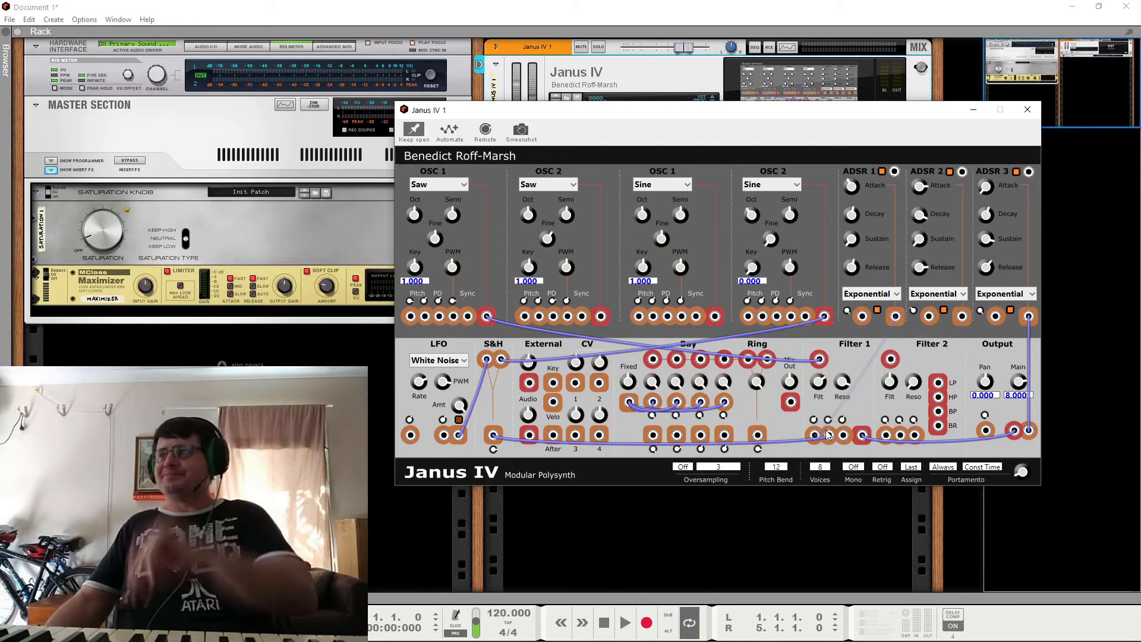
drag(828, 435, 828, 435)
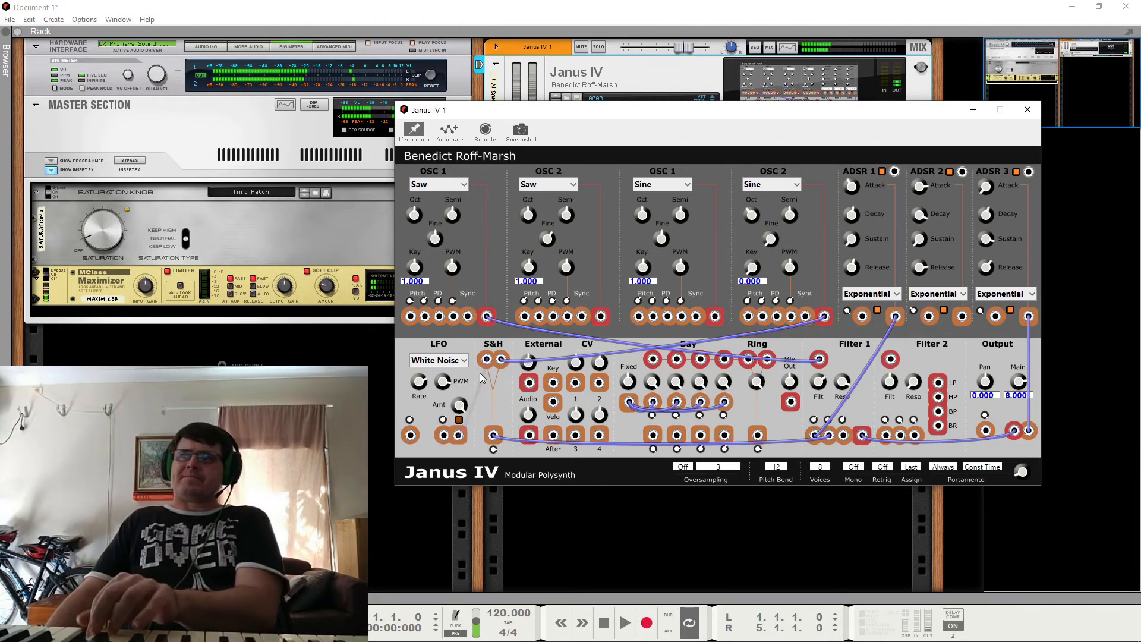
click(437, 360)
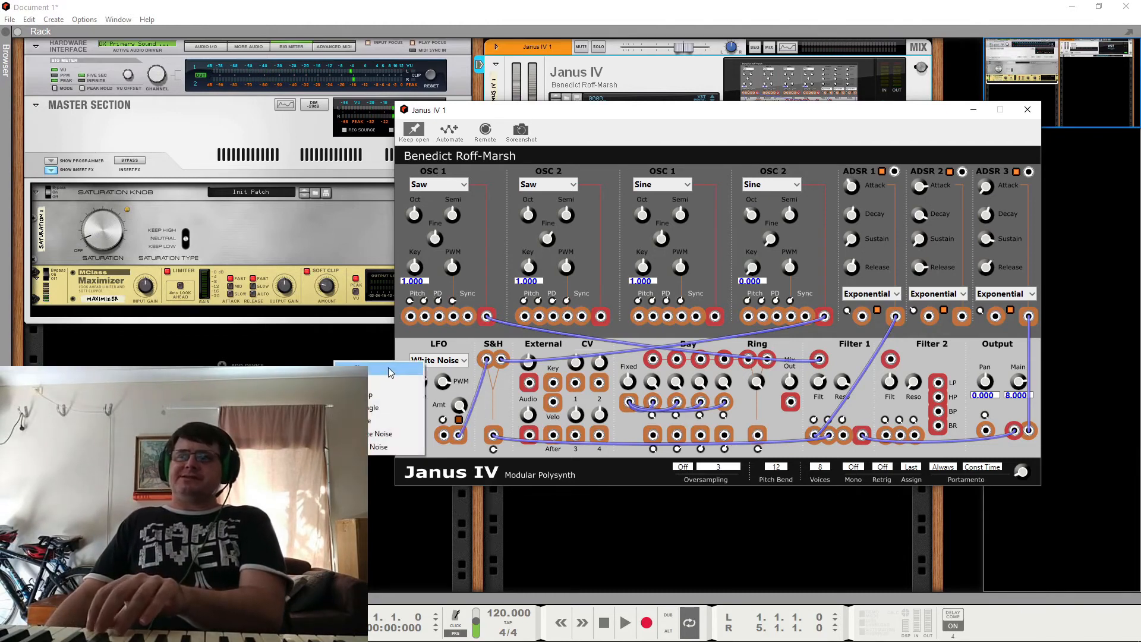
click(391, 371)
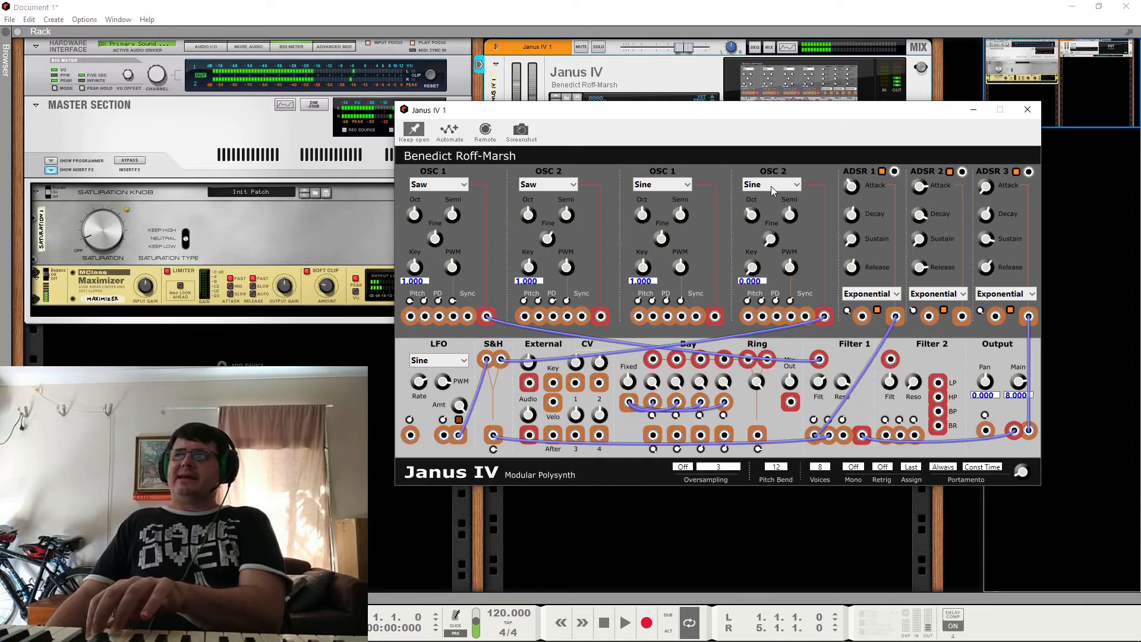
Step: Change the Sine OSC 2 to Pulse and the LFO to Triangle, with the LFO output patched to S&H's first input
click(772, 187)
click(746, 246)
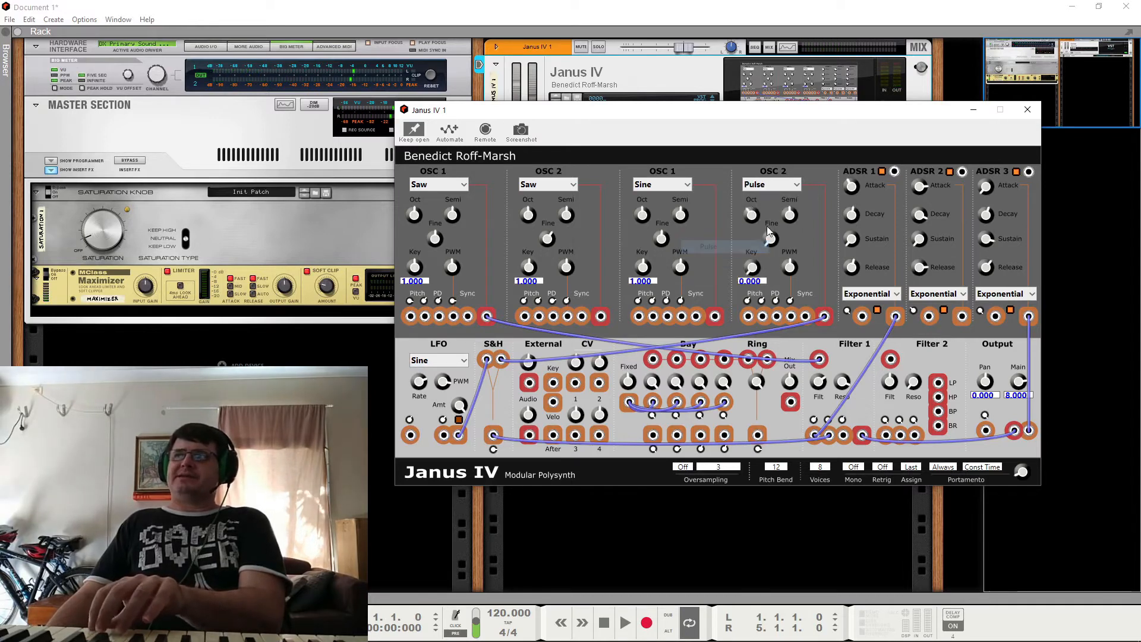
click(441, 364)
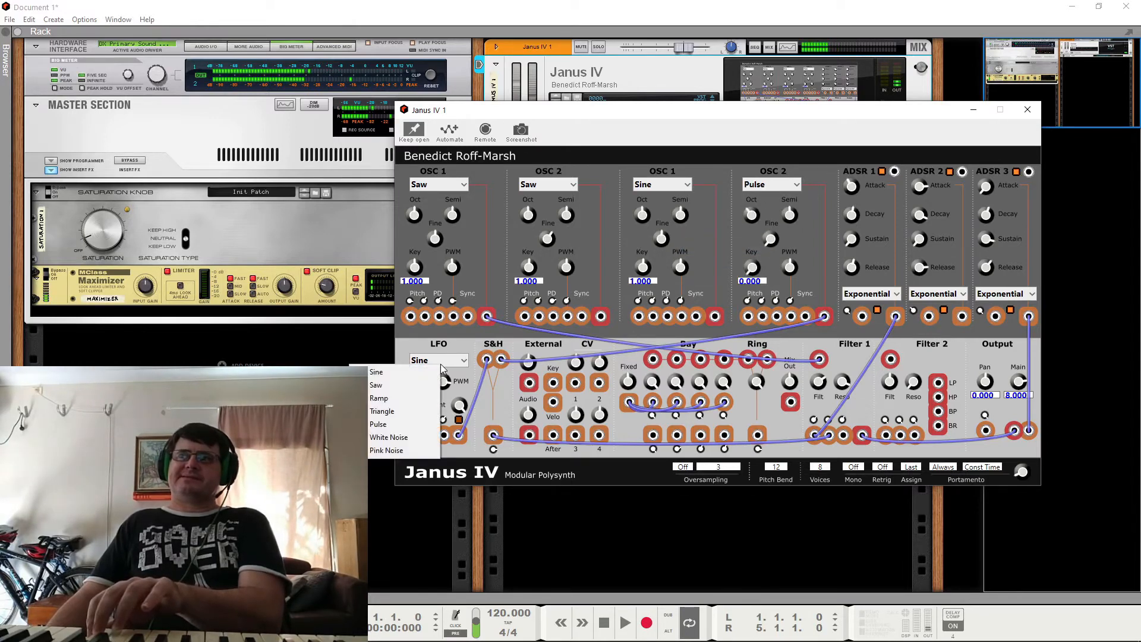
click(382, 411)
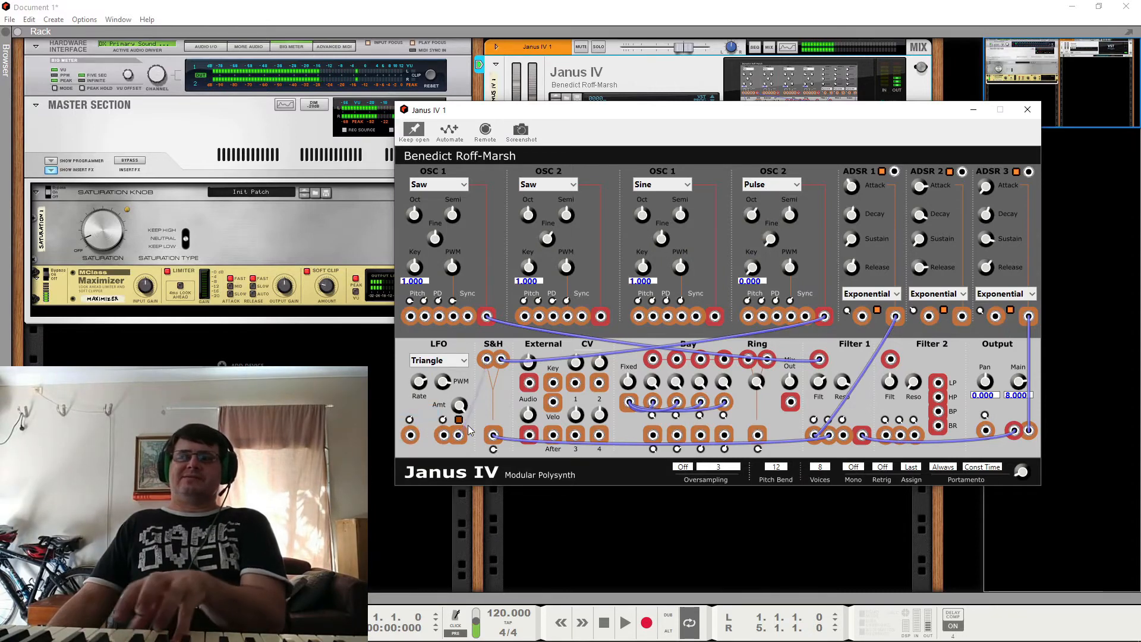
drag(459, 435, 486, 359)
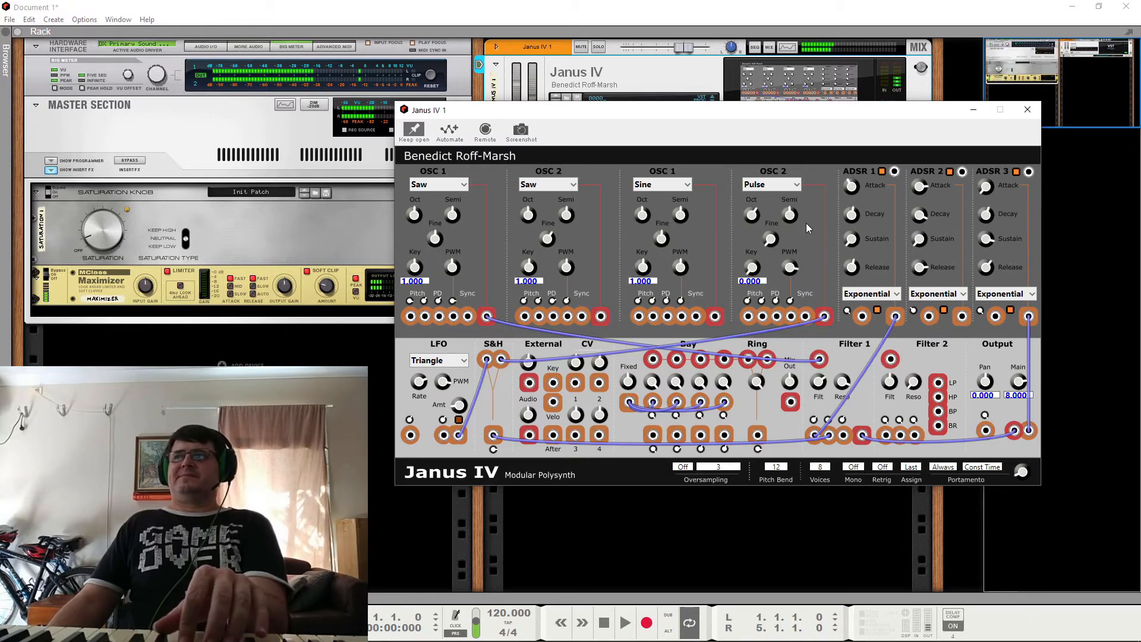
Step: Set the LFO waveform to Pulse and remove both cables from the S&H inputs
click(438, 360)
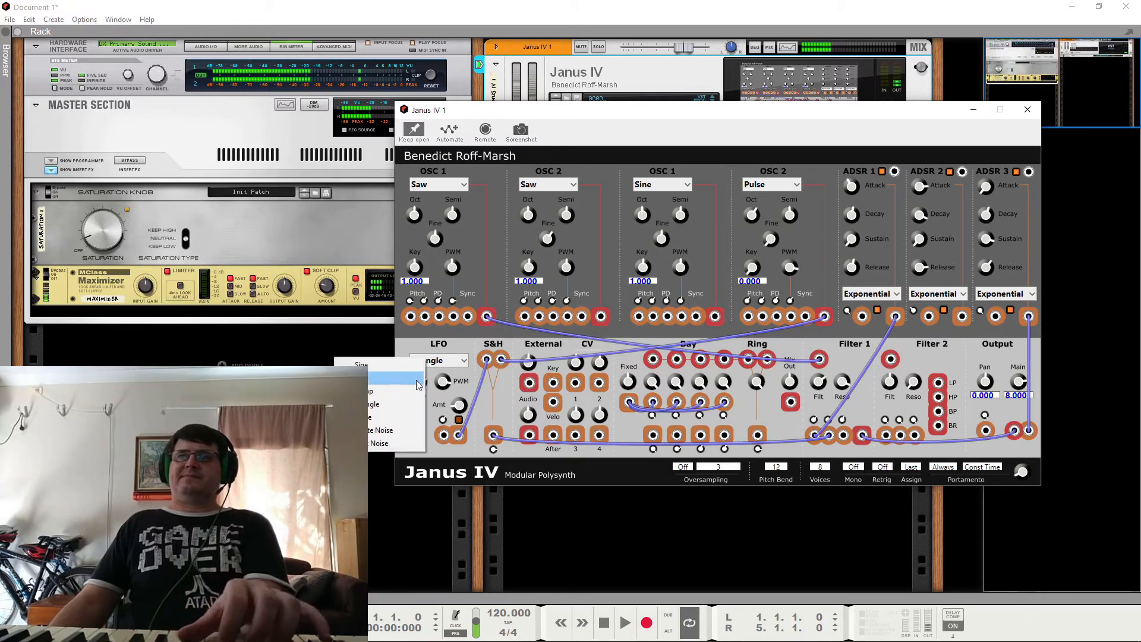
click(391, 419)
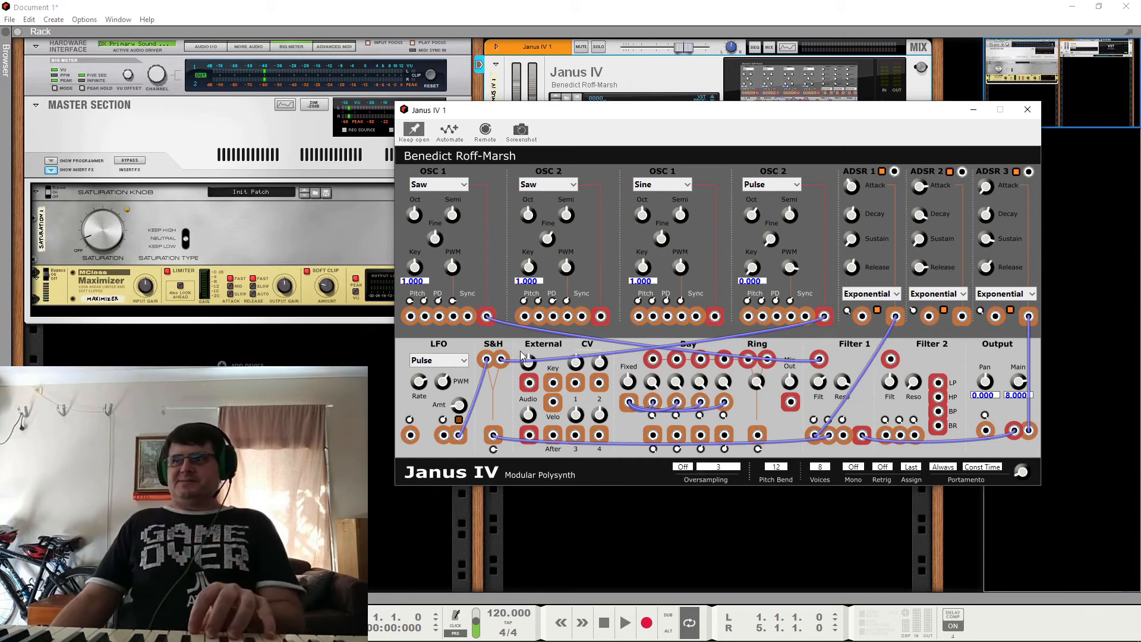
right_click(486, 364)
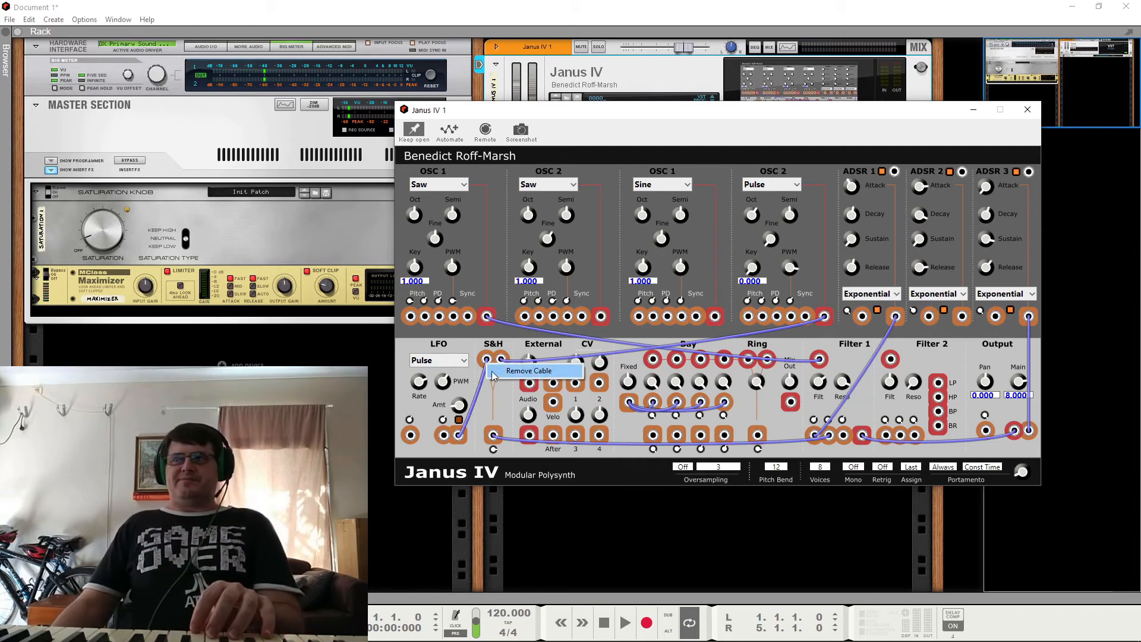
click(499, 374)
right_click(506, 363)
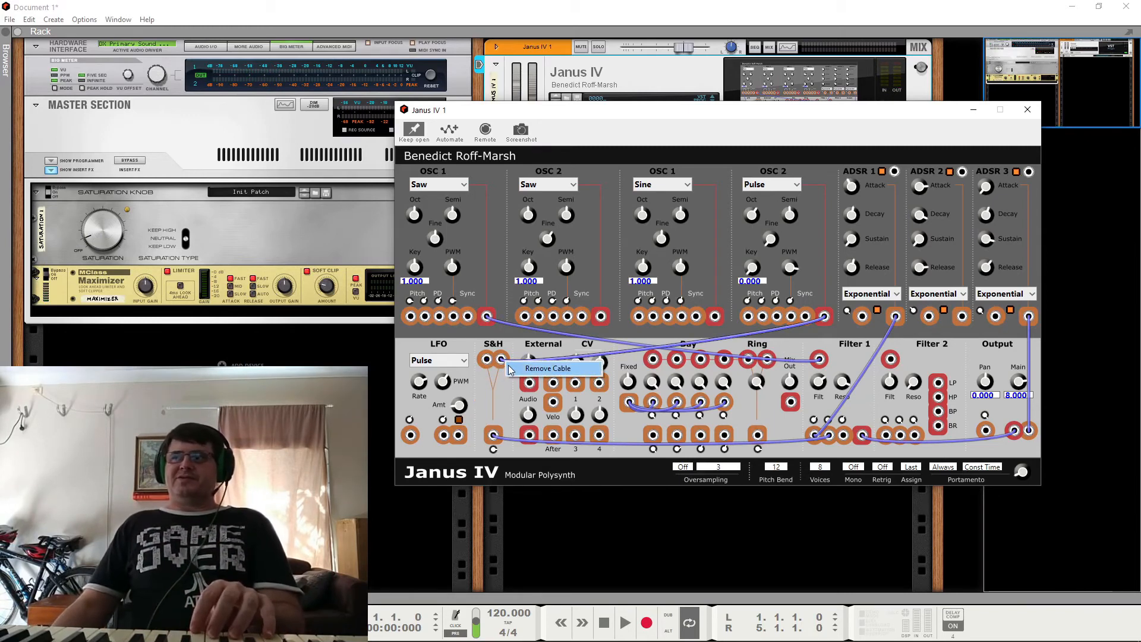
click(535, 369)
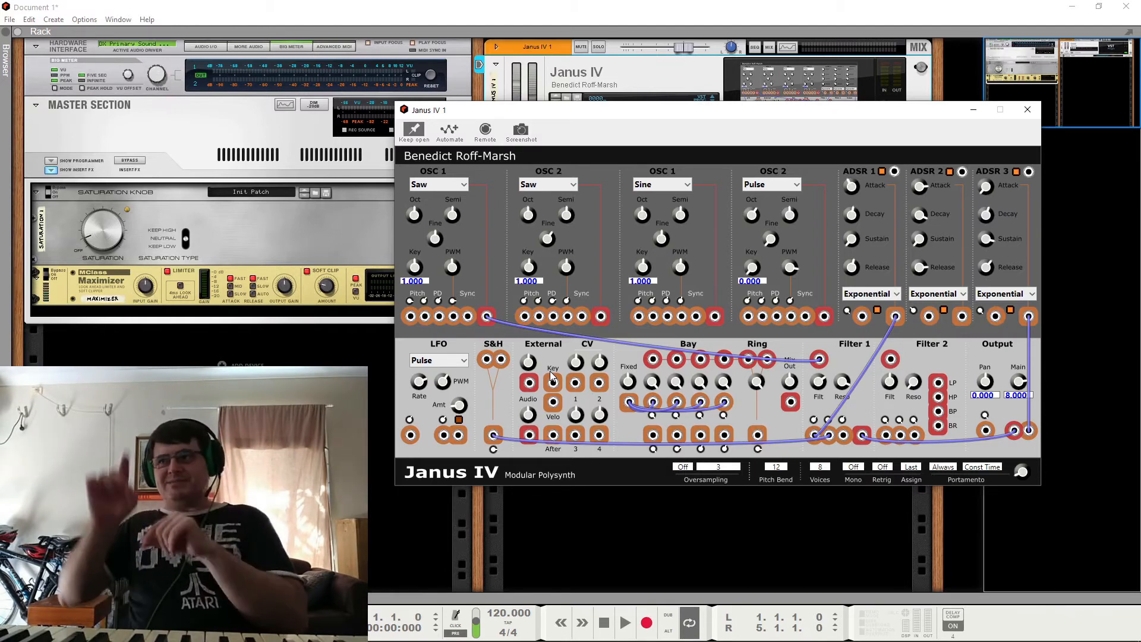
Step: Remove the S&H output cable and the cable feeding Filter 1's audio input
right_click(492, 436)
click(502, 445)
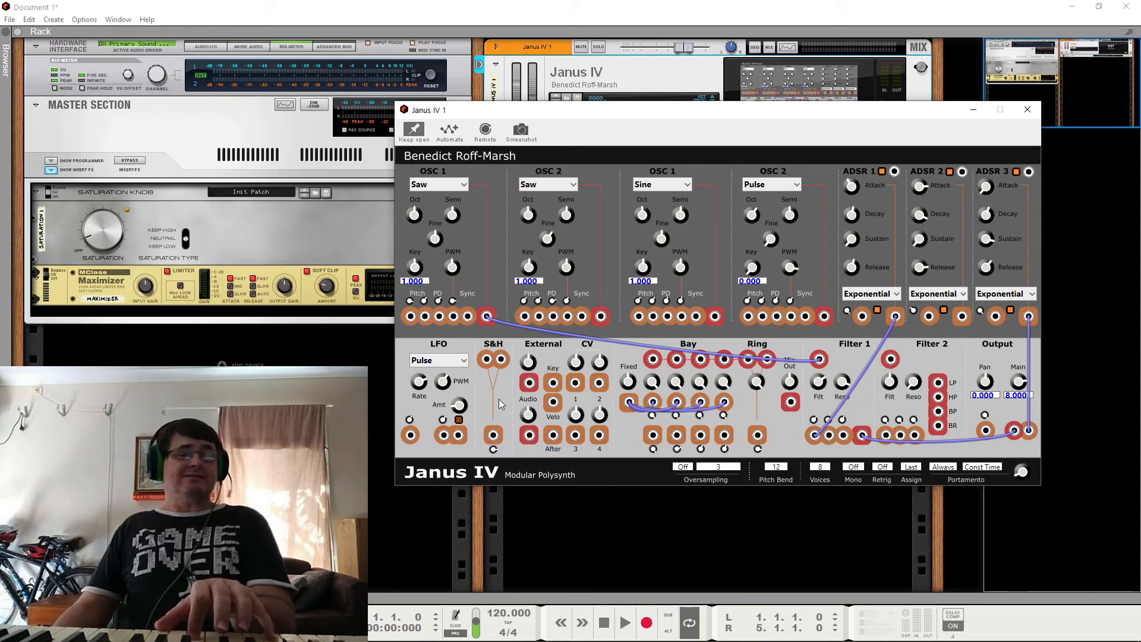
right_click(817, 362)
click(827, 372)
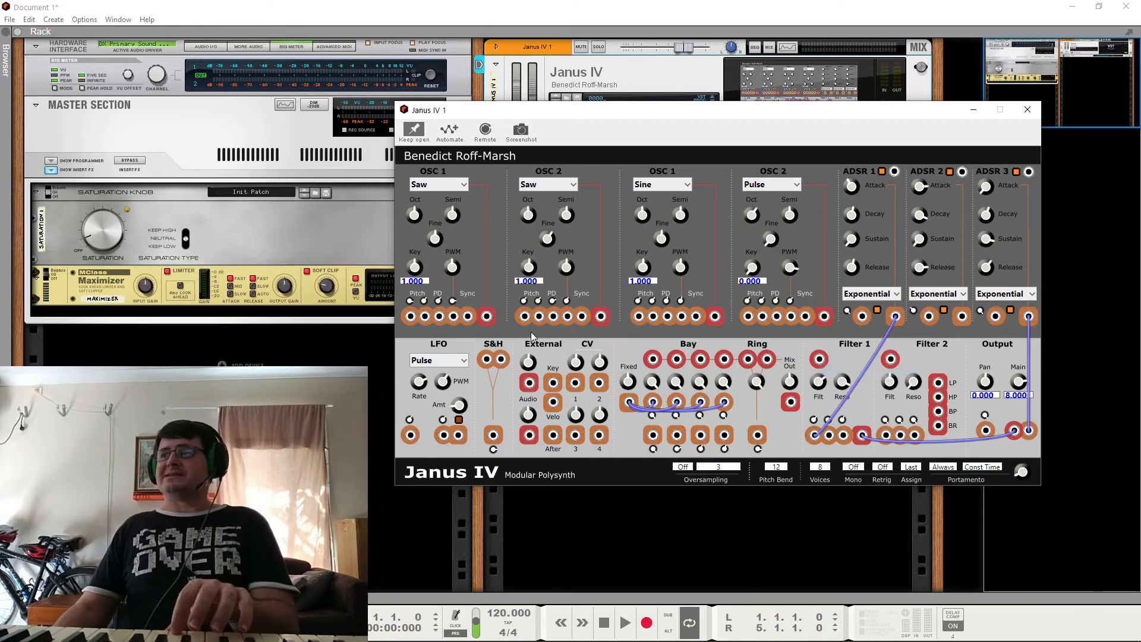
Step: Route the first Saw oscillator and the Pulse oscillator through S&H into Filter 1, and set the Pulse oscillator's Key to 1.000
drag(487, 315, 486, 359)
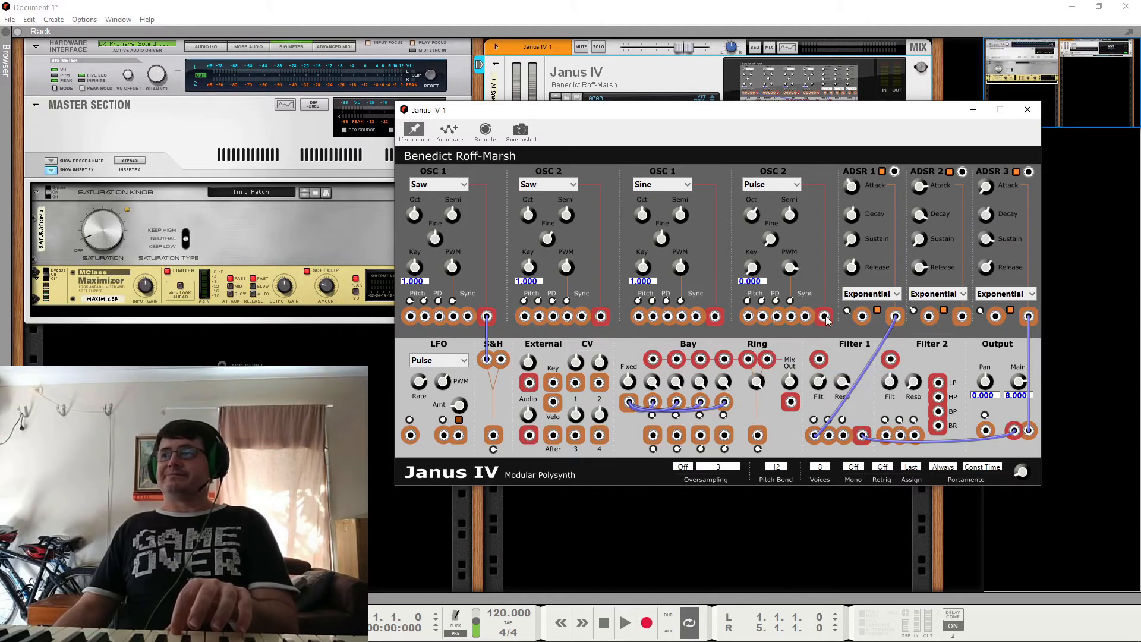
drag(826, 316, 502, 359)
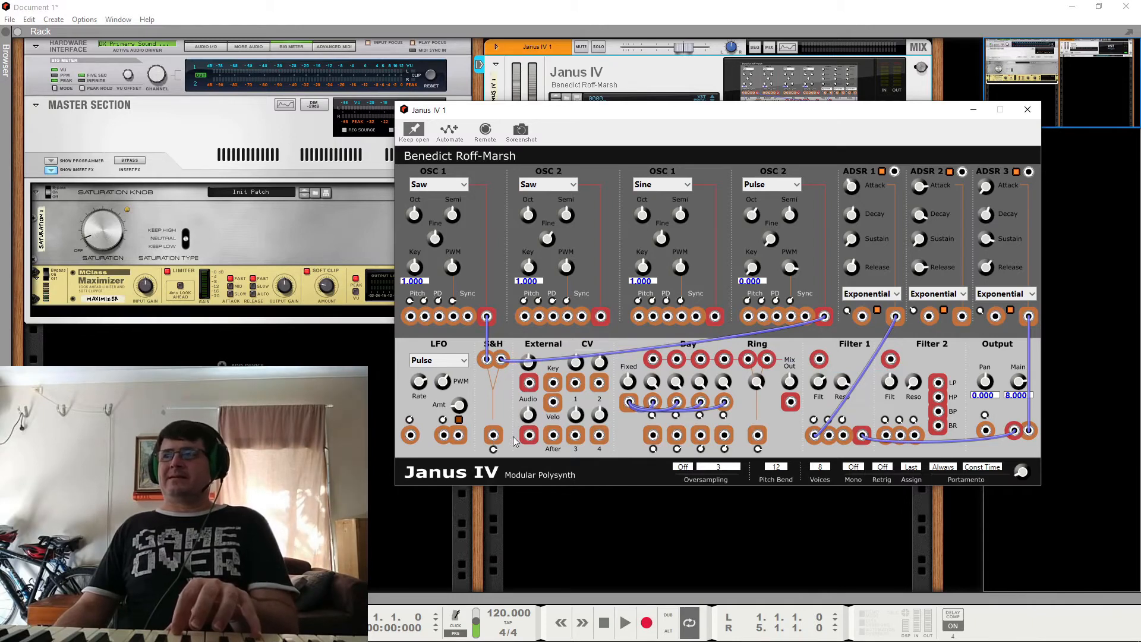
drag(493, 438, 819, 359)
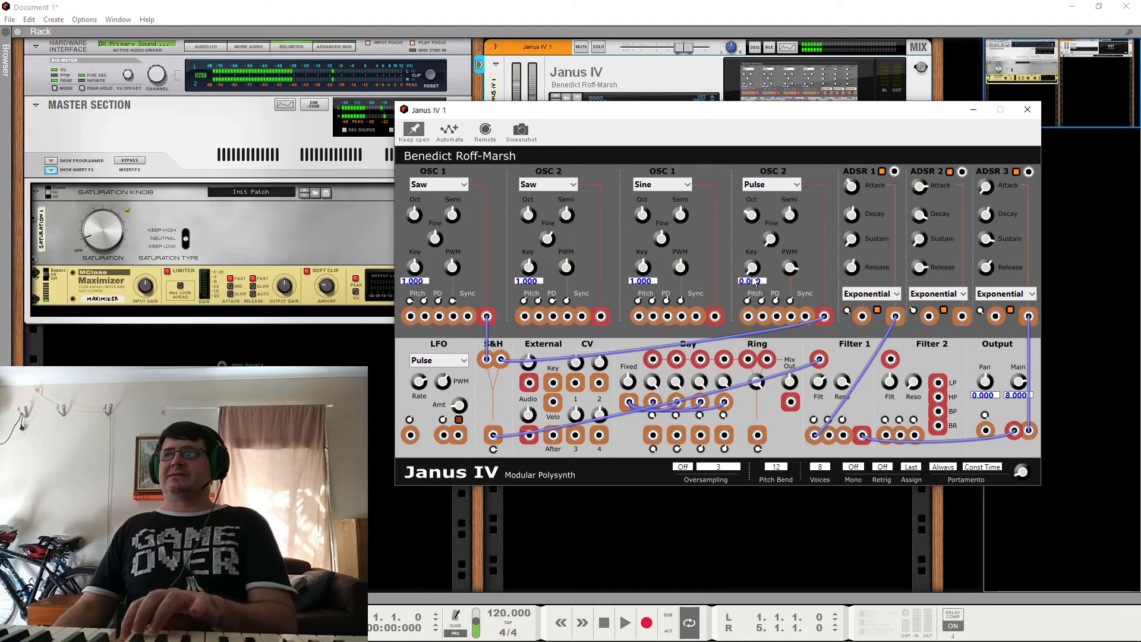
drag(753, 268, 770, 208)
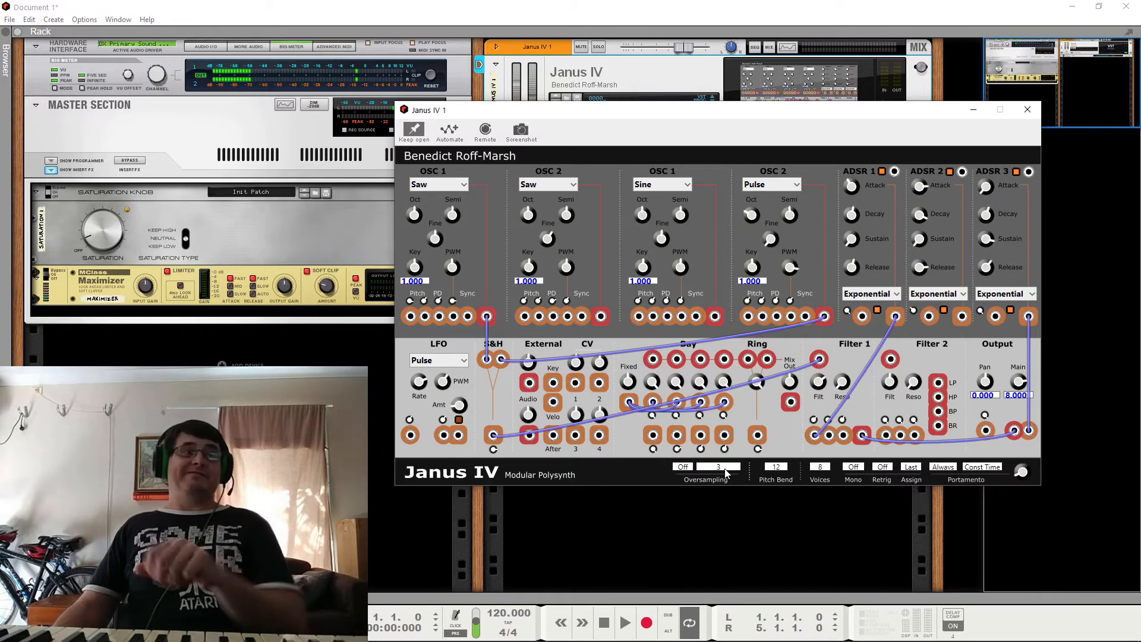
Step: Replace the S&H cables with a route from the first Saw oscillator into the first Bay input and from Mix Out into Filter 1
right_click(494, 438)
click(505, 444)
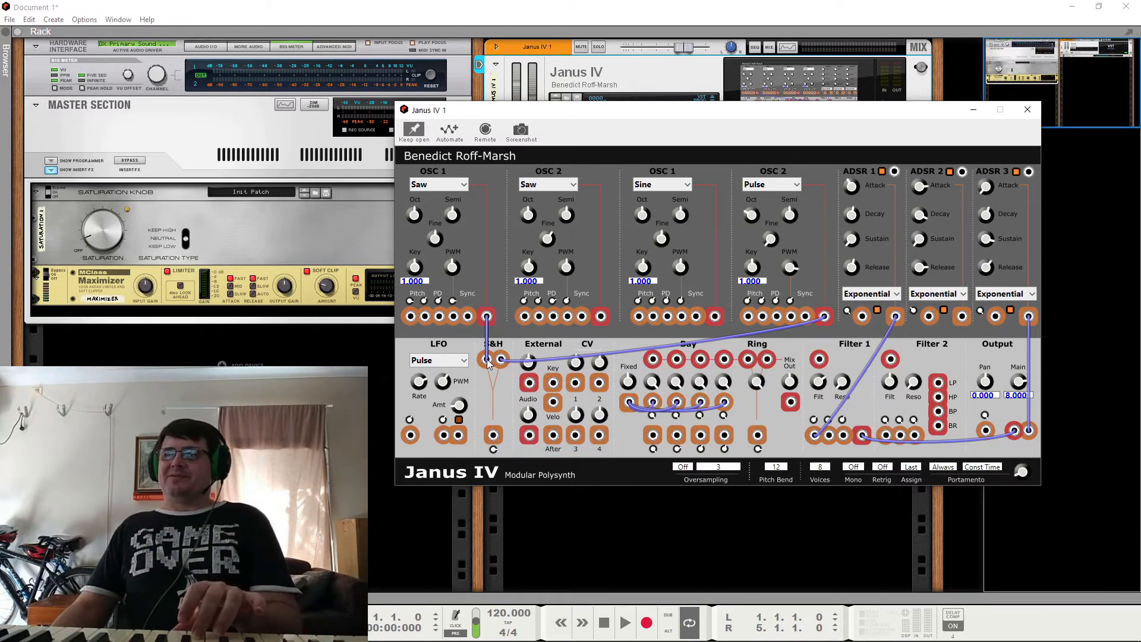
right_click(487, 364)
click(508, 368)
right_click(503, 361)
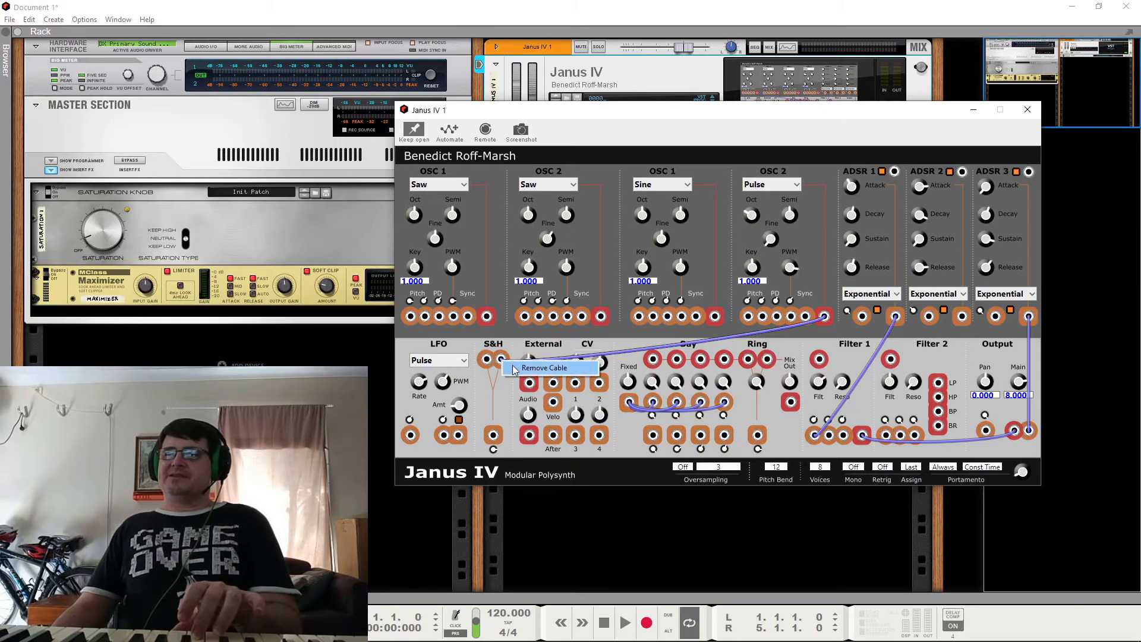
click(516, 368)
drag(488, 317, 653, 360)
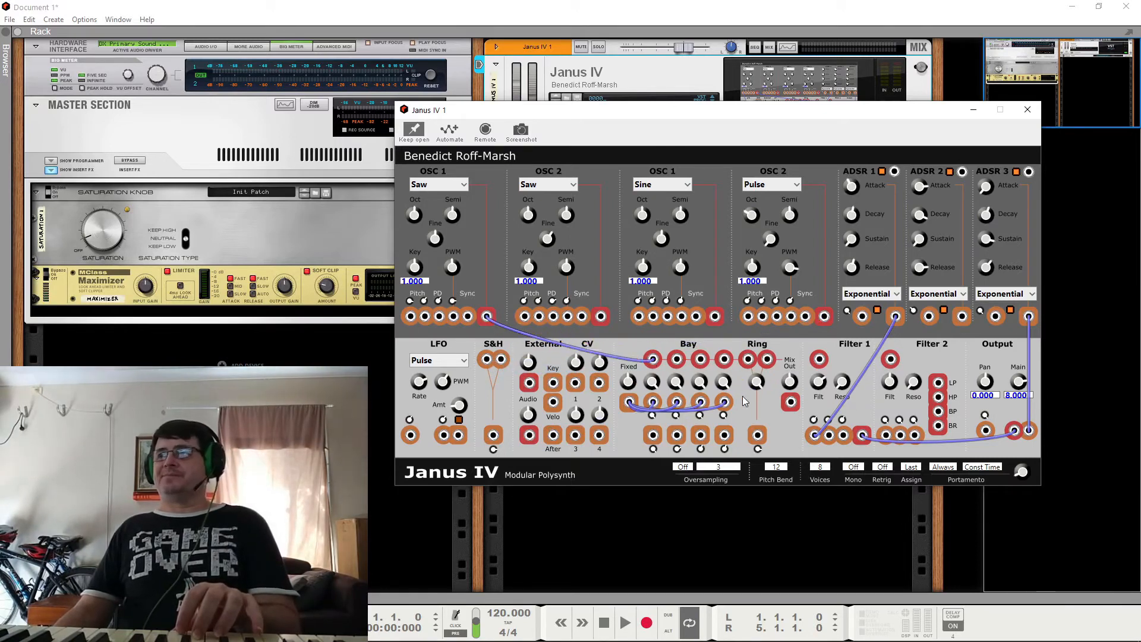
drag(791, 403, 819, 359)
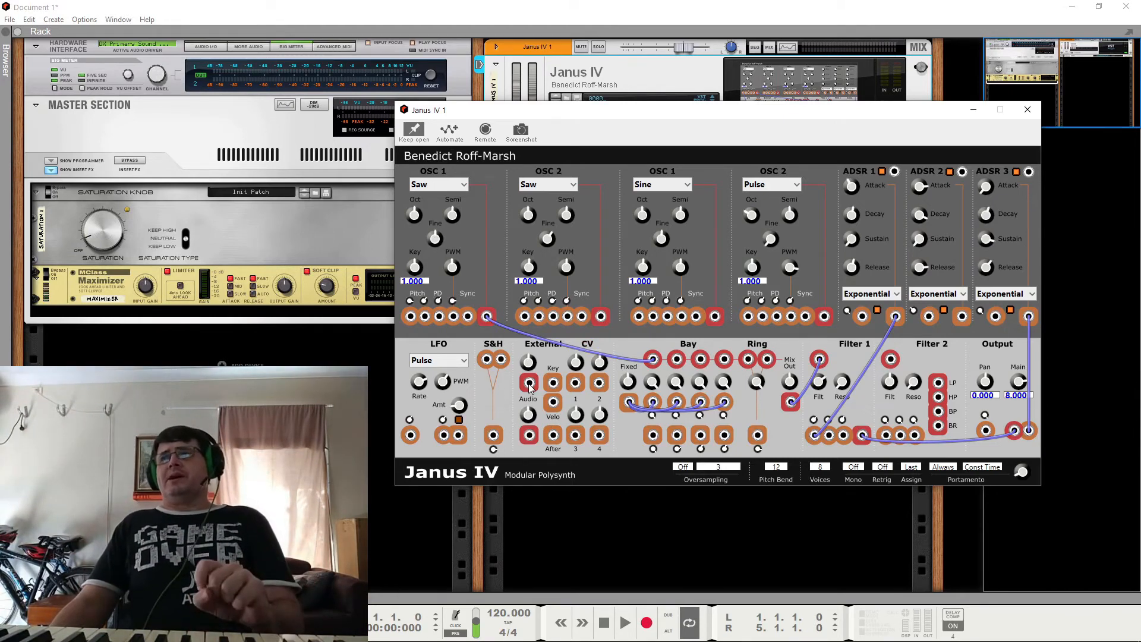
Step: Examine Janus IV's CV Programmer and its modulation CV and optional audio connections on the rack's rear side
drag(681, 112, 687, 331)
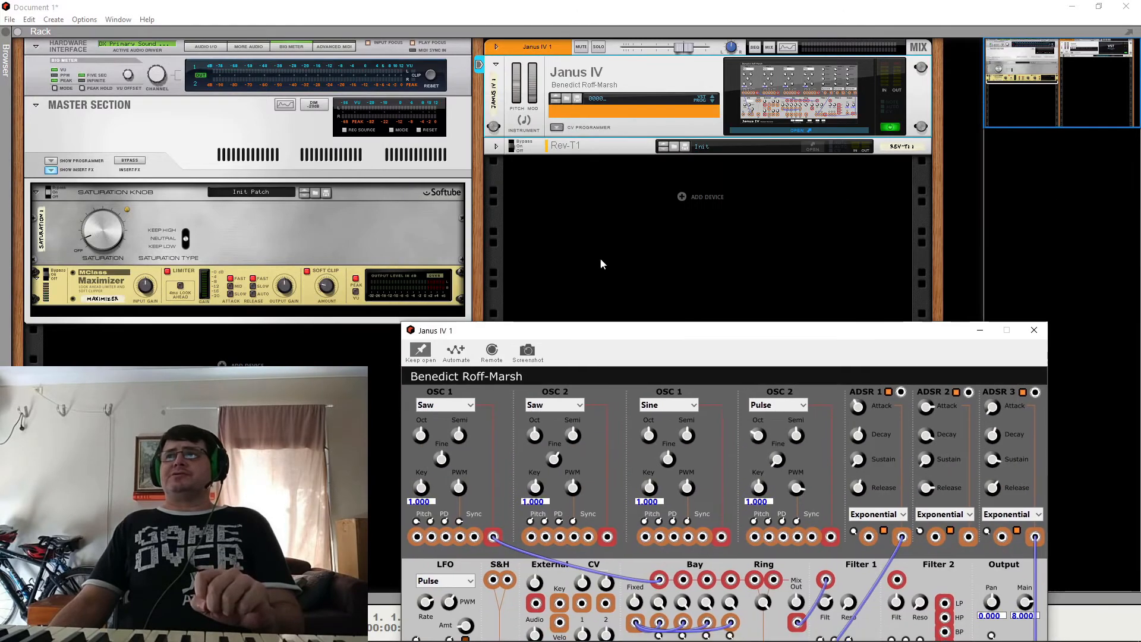
click(557, 128)
click(1036, 330)
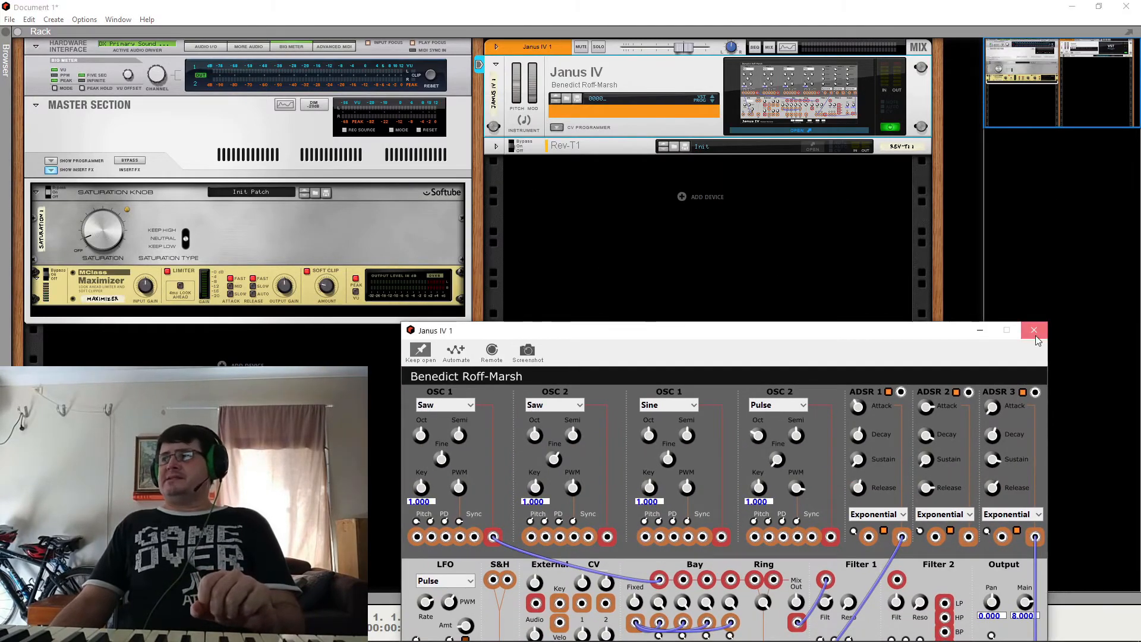
click(559, 128)
click(559, 127)
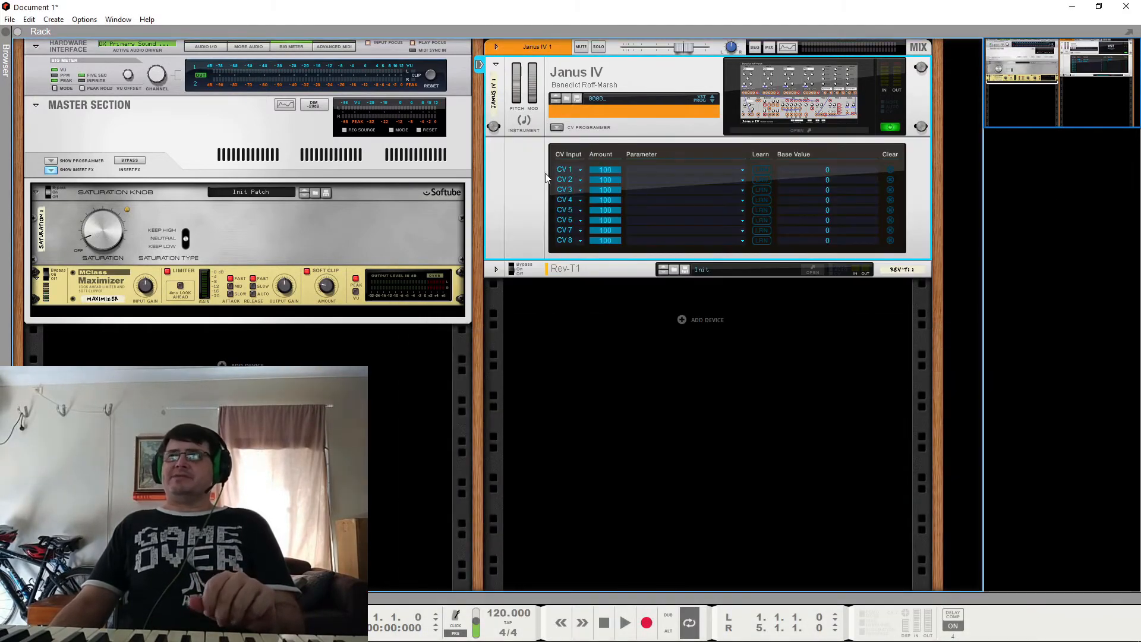
key(Tab)
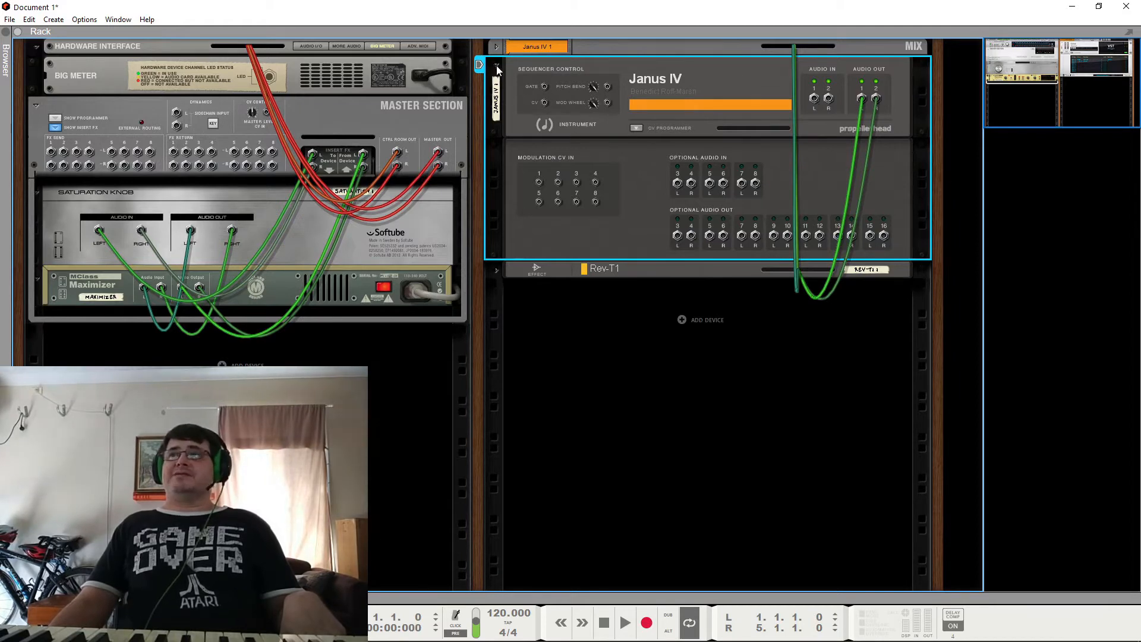
key(Tab)
click(555, 127)
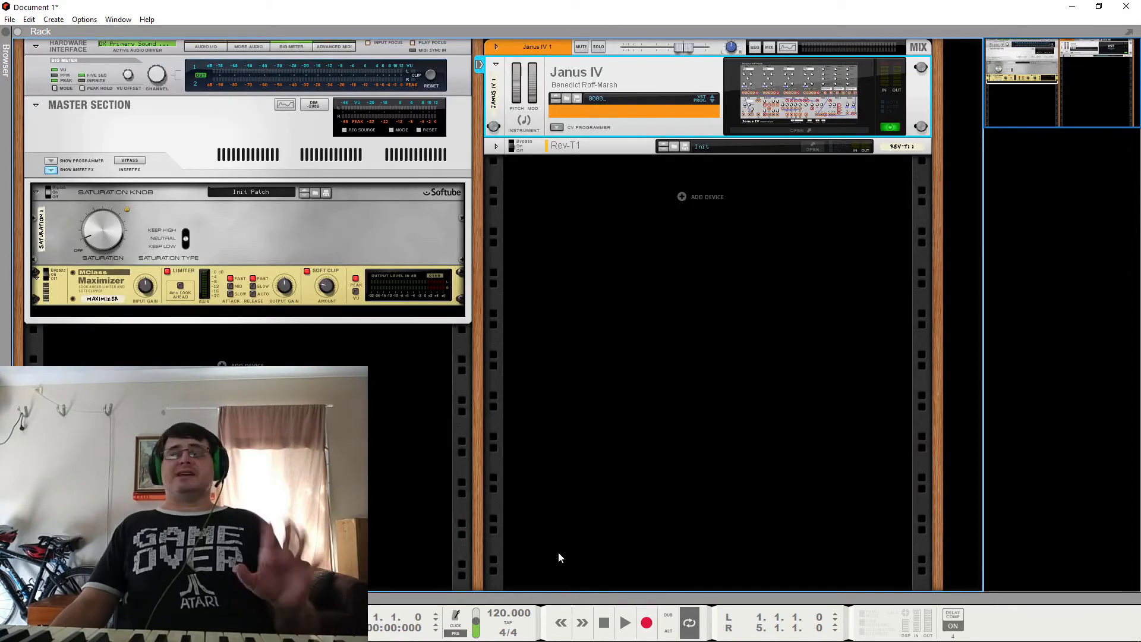
Step: Reopen the Janus IV synth panel over the rack and set it to stay open
click(800, 130)
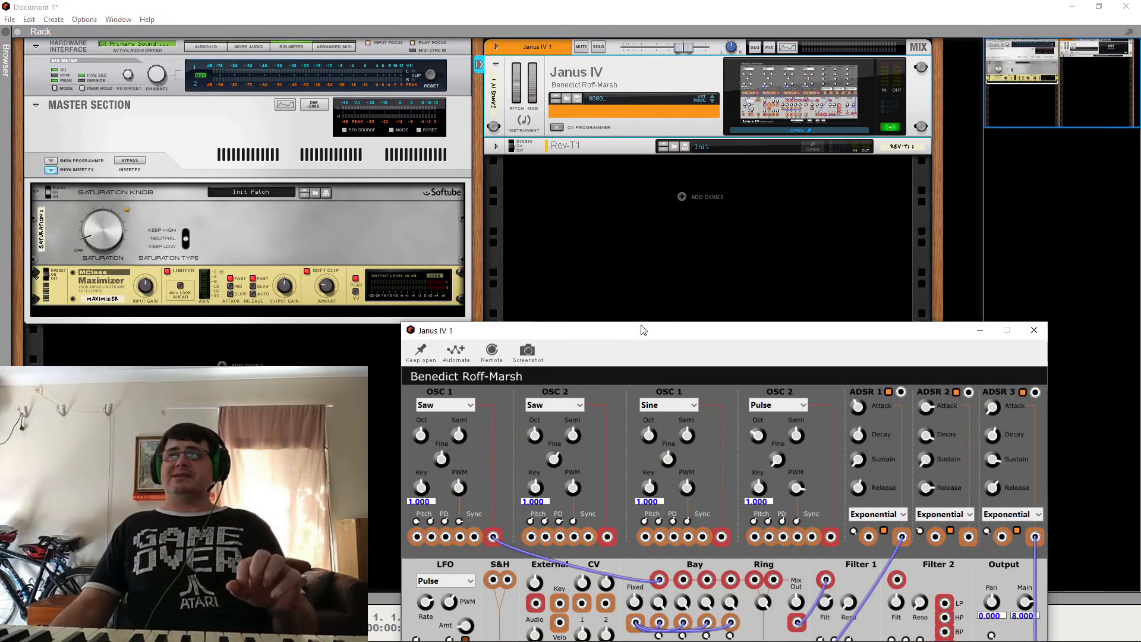
drag(643, 330, 649, 142)
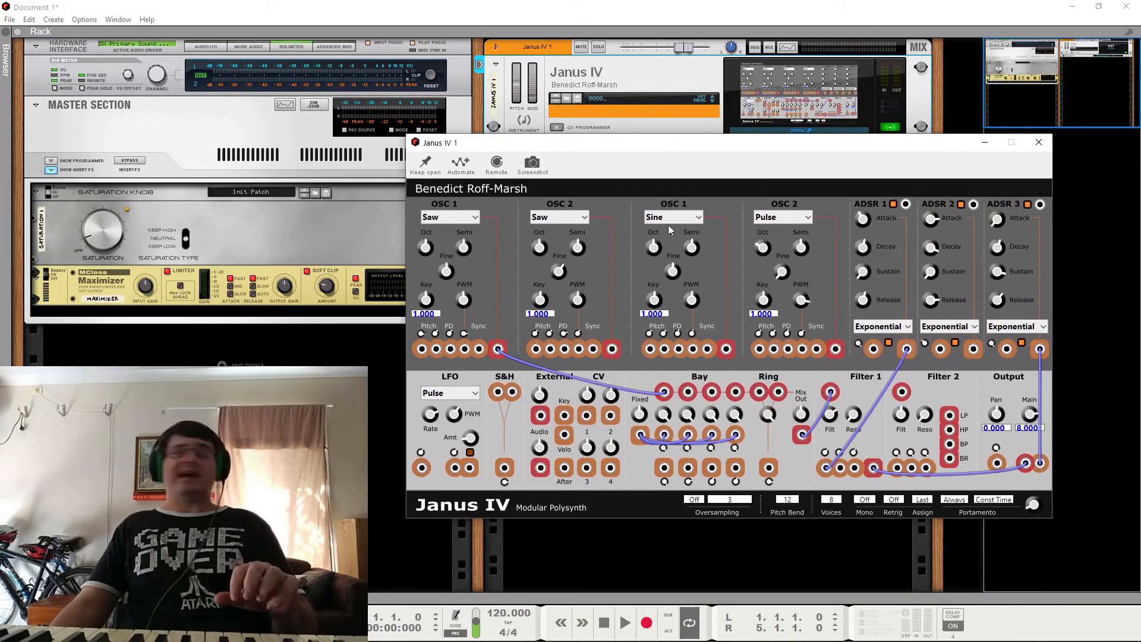
click(433, 171)
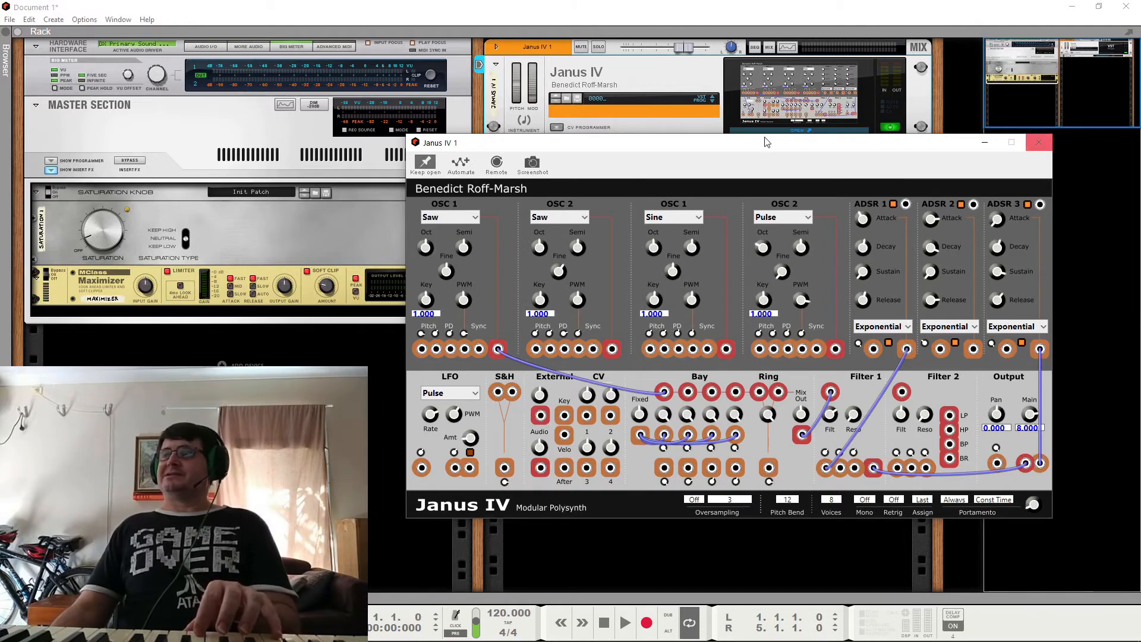
click(1040, 142)
click(831, 91)
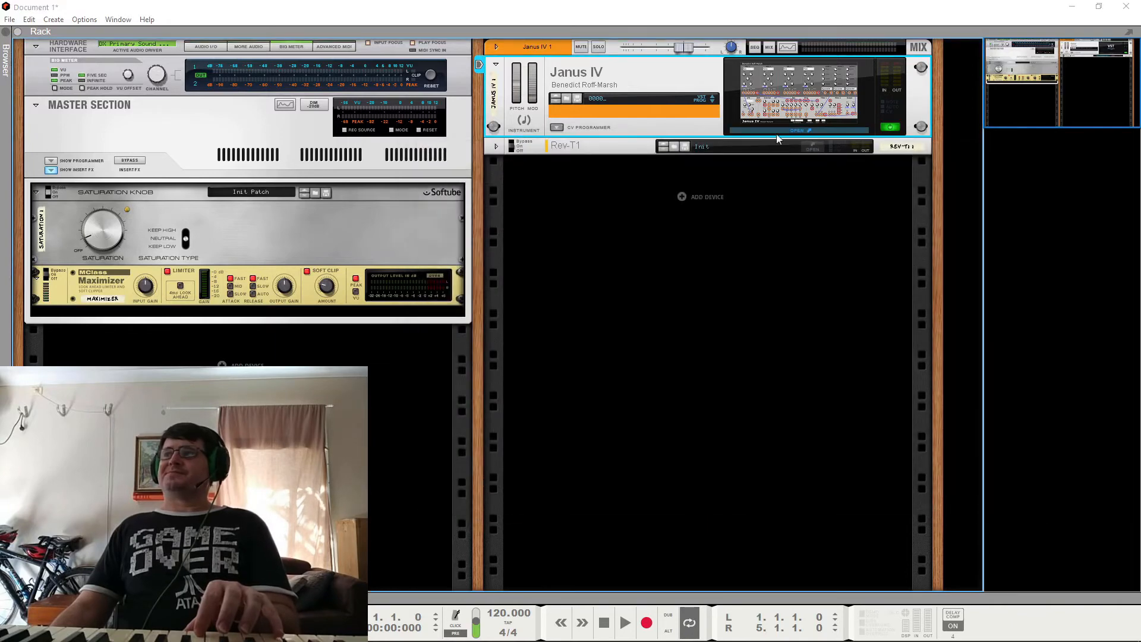
click(434, 168)
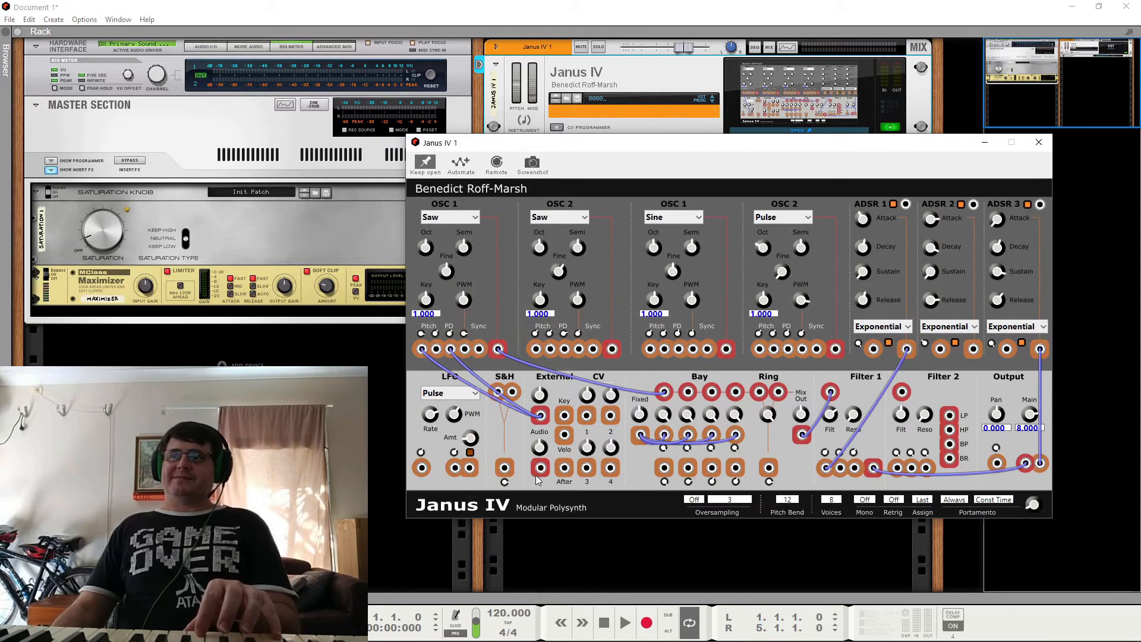
Step: Remove both cables from the first External Audio jack, dismissing the website prompts
right_click(540, 415)
click(547, 422)
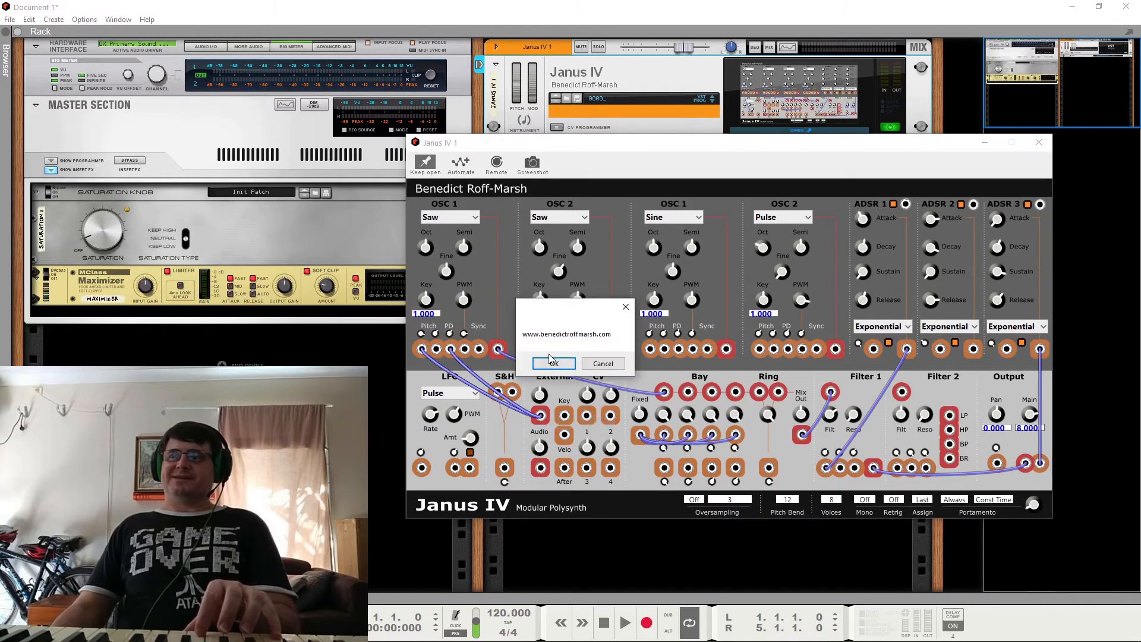
click(603, 364)
right_click(540, 416)
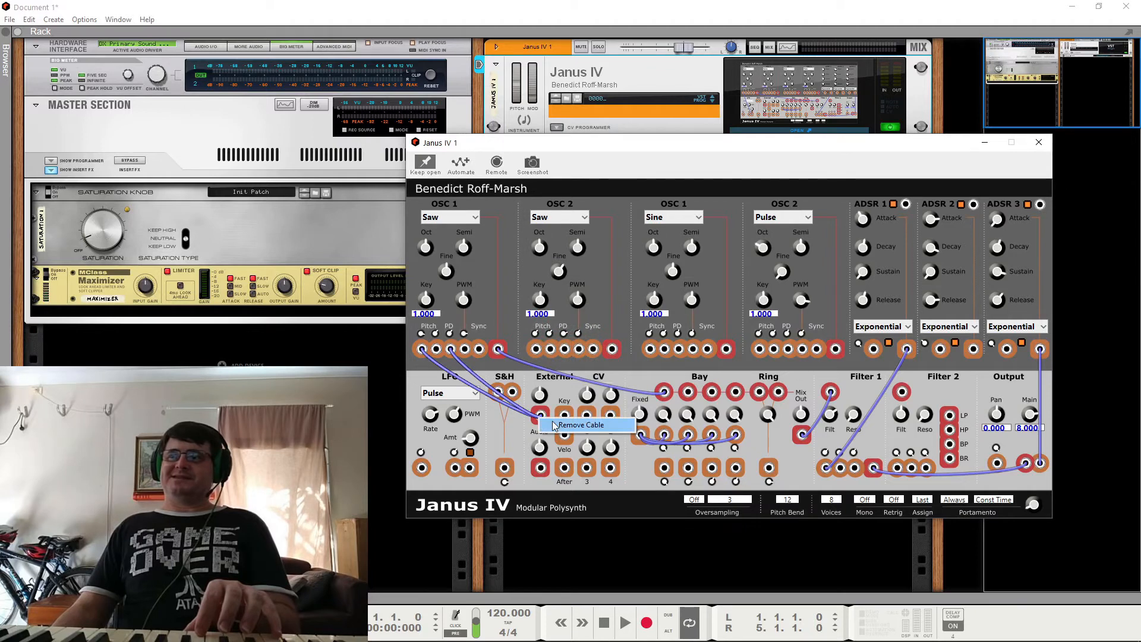
click(580, 425)
right_click(541, 416)
click(553, 424)
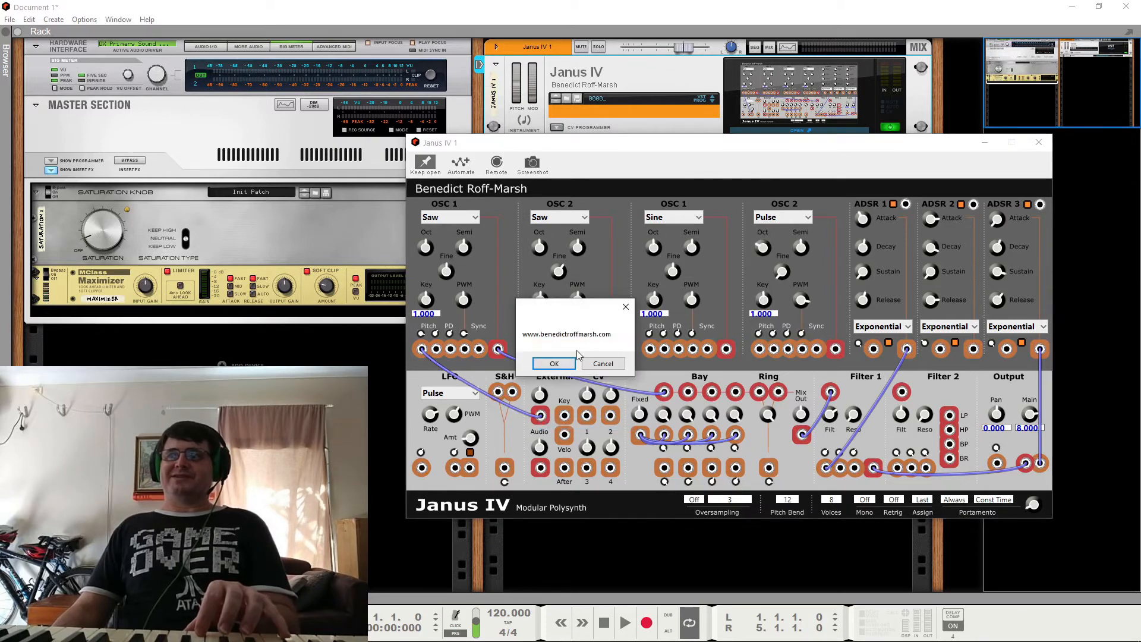
click(601, 363)
right_click(540, 417)
click(579, 425)
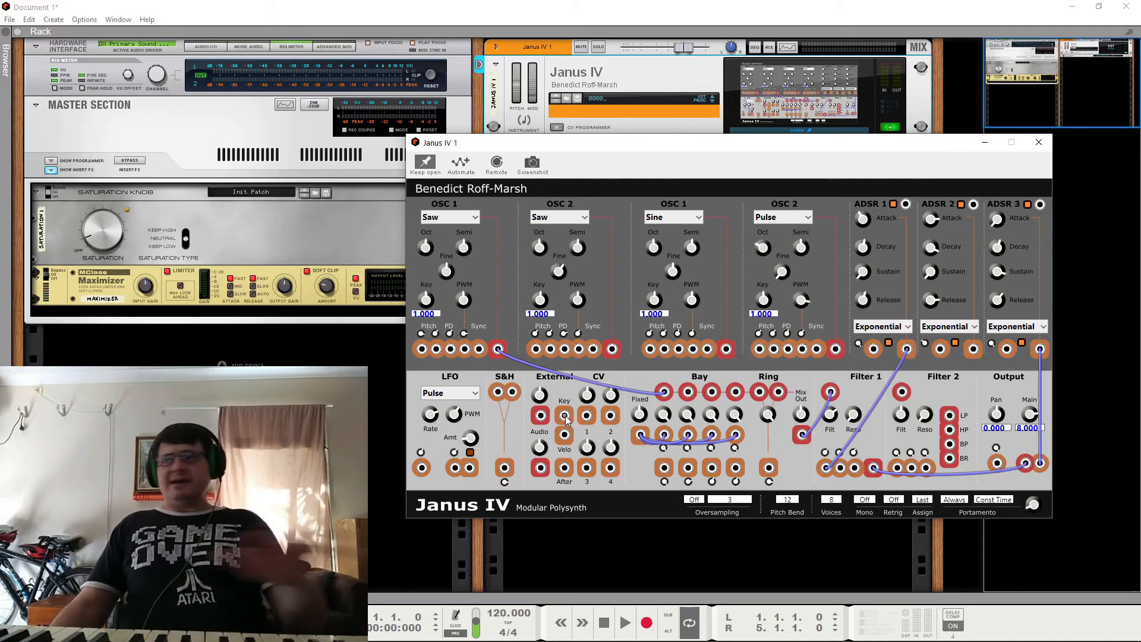
Step: Patch the External Key output to Filter 1's second modulation input and disconnect ADSR 1's output cable
drag(565, 415, 840, 468)
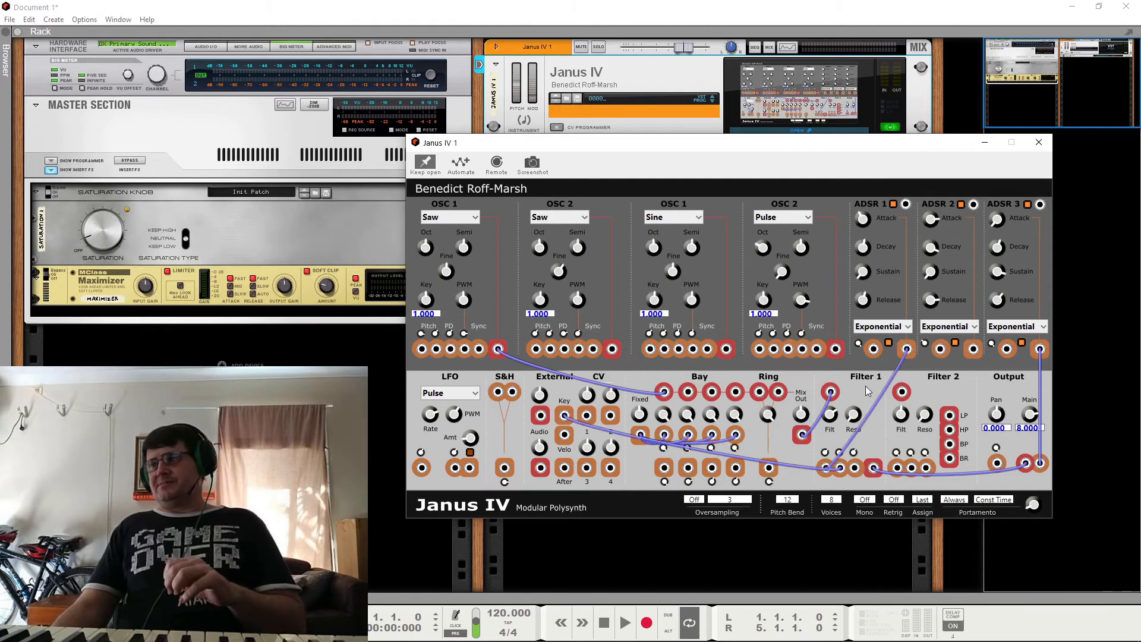
click(899, 363)
right_click(906, 353)
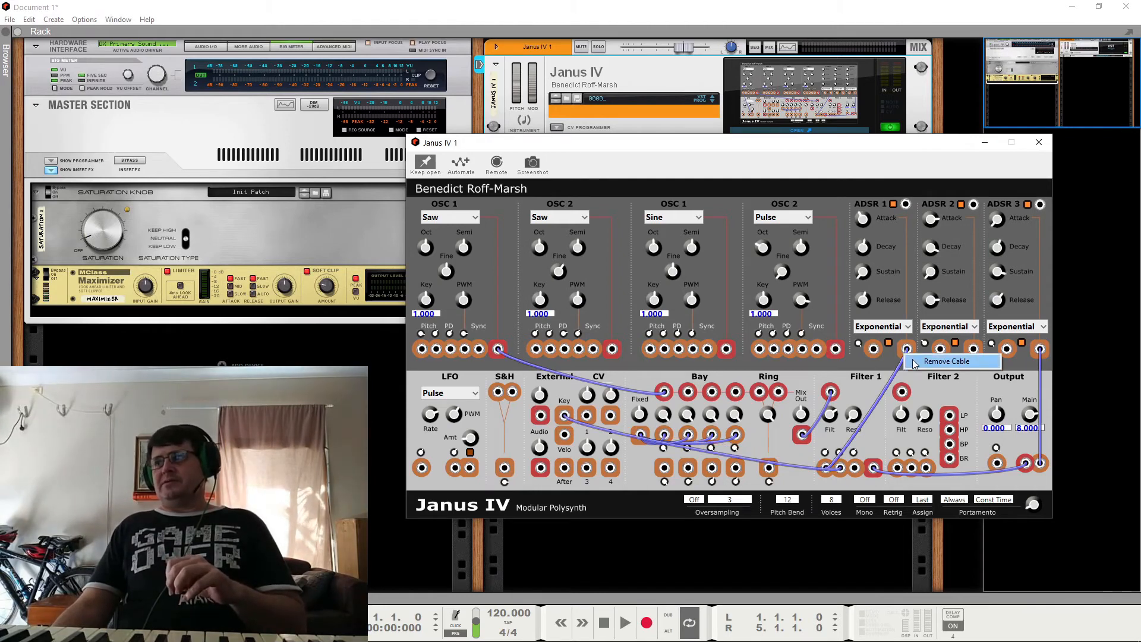
click(928, 361)
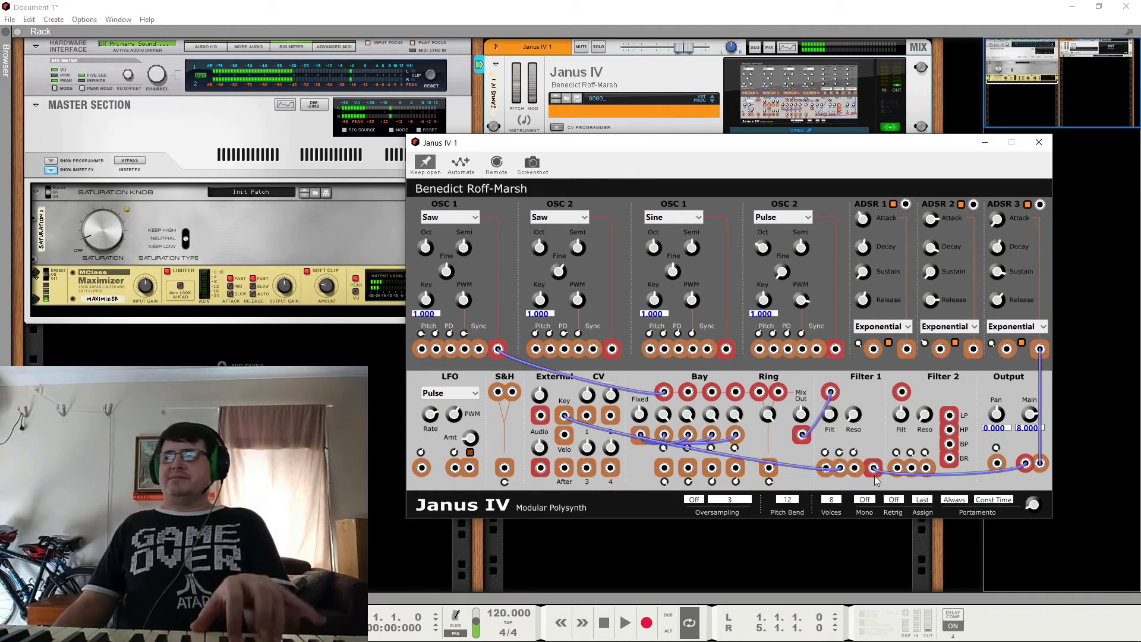
Step: Reconnect ADSR 1 to Filter 1's first modulation input and replace the Key cable on the second input with one from Velo
right_click(842, 471)
click(847, 475)
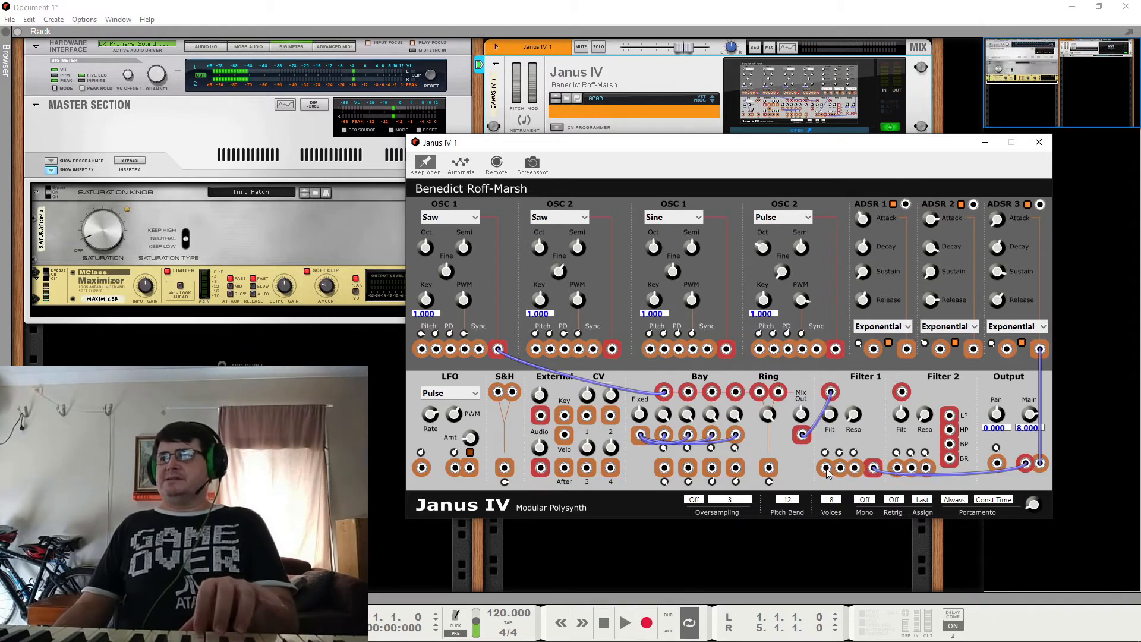
drag(832, 471, 907, 350)
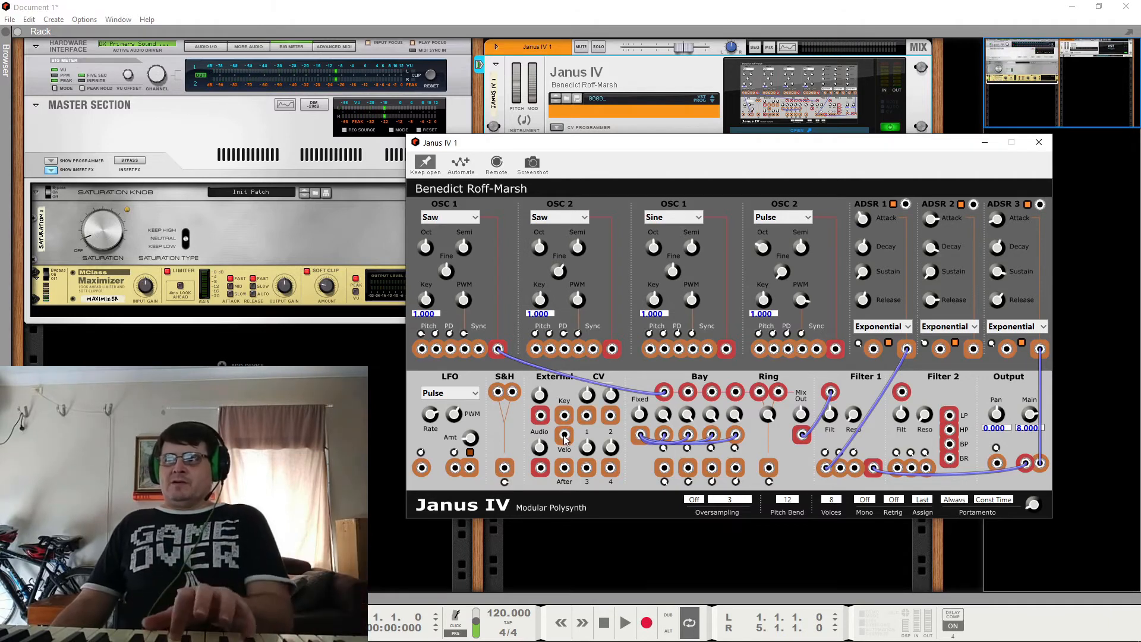
drag(569, 440, 843, 458)
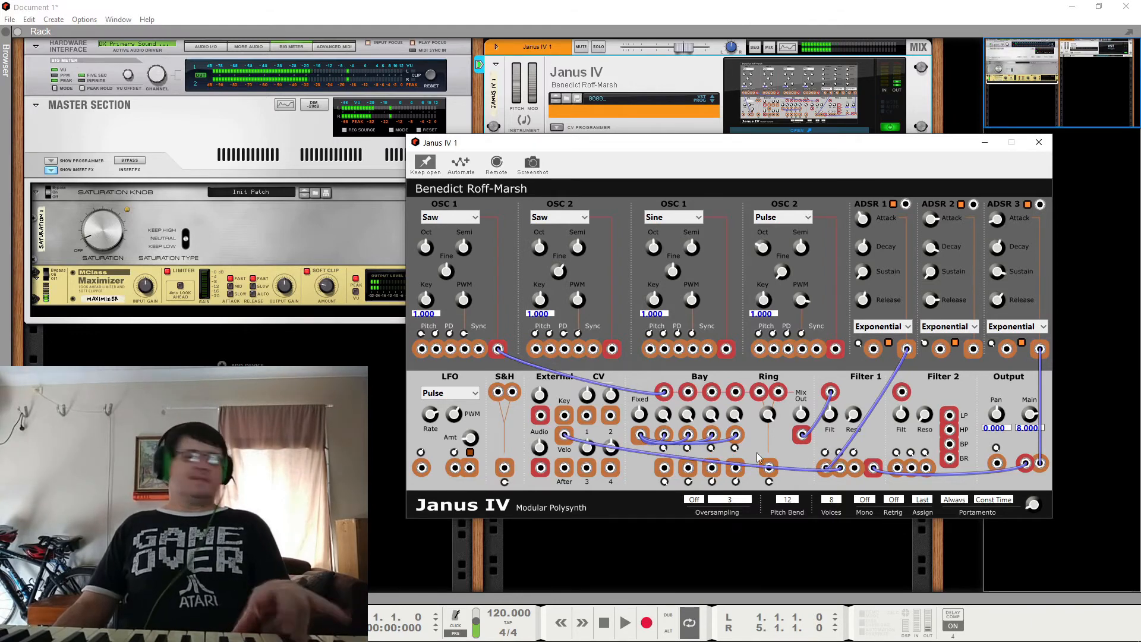
Step: Replace the Velo cable on Filter 1's second modulation input with one from After, and remove that After cable too
right_click(564, 437)
click(586, 445)
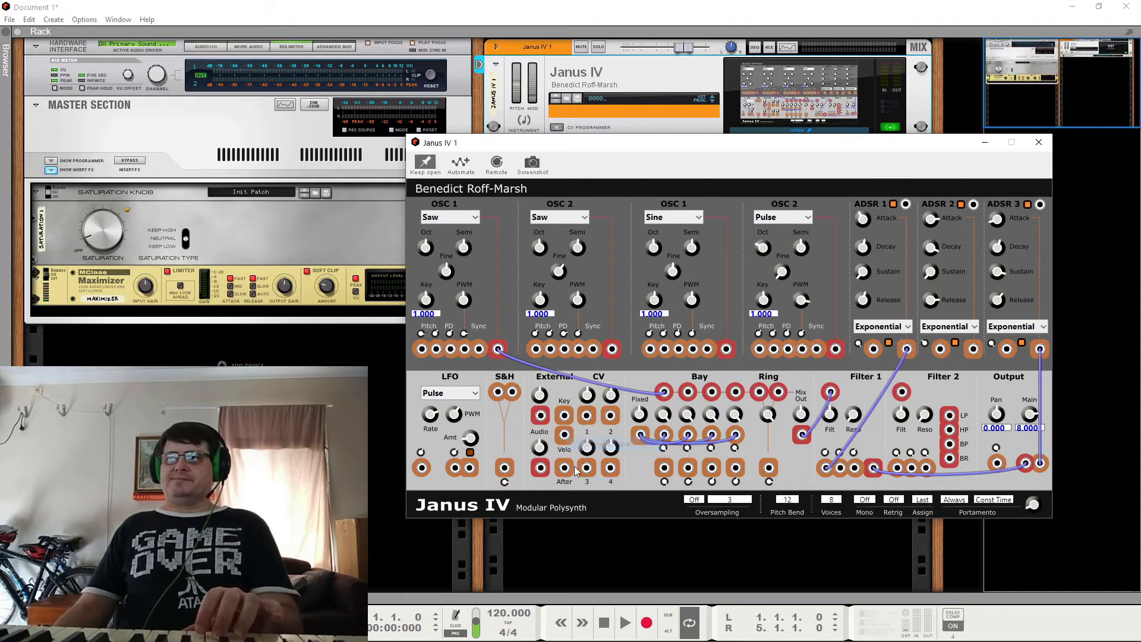
drag(566, 470, 844, 473)
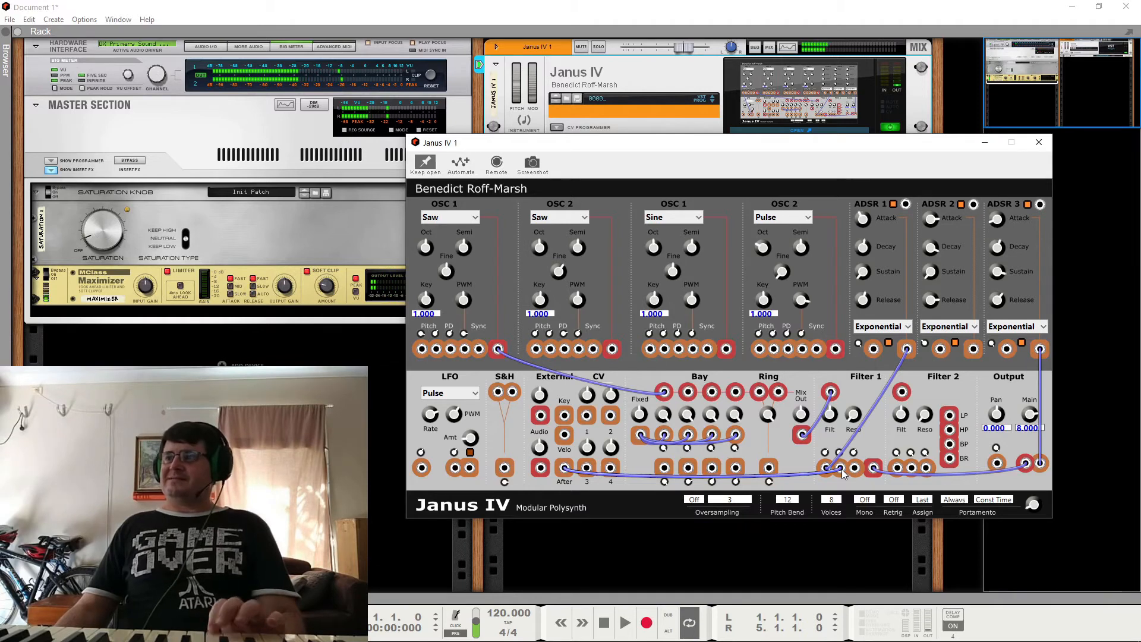
right_click(842, 469)
click(848, 477)
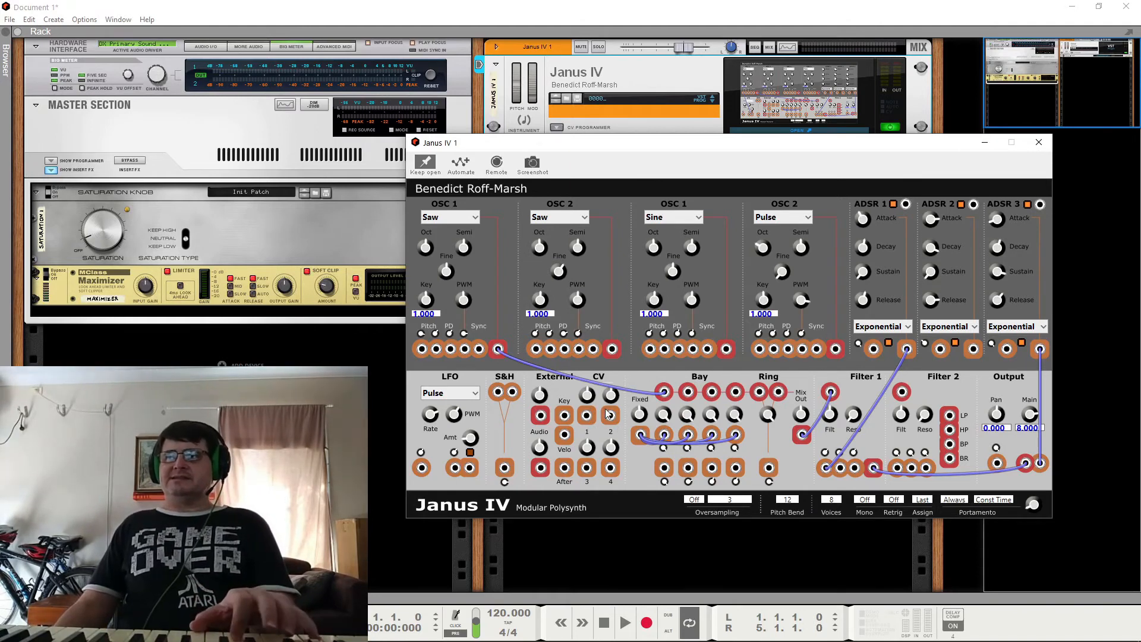
Step: Close the Janus IV panel and add a KRON CV Toolbox utility below Rev-T1 in the rack
click(1039, 143)
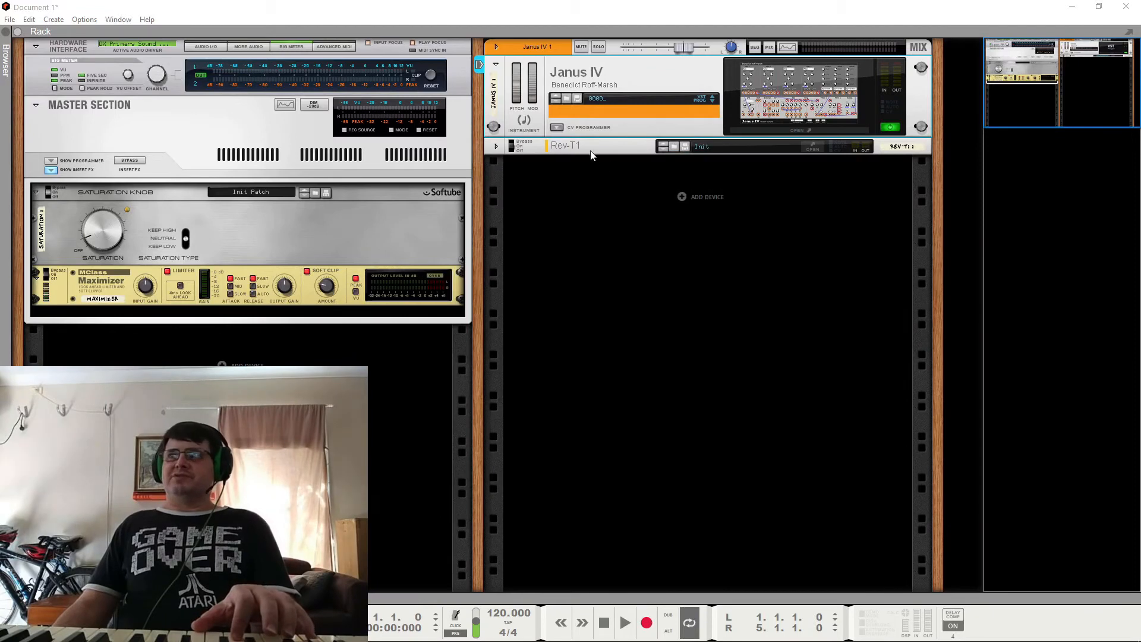
right_click(684, 197)
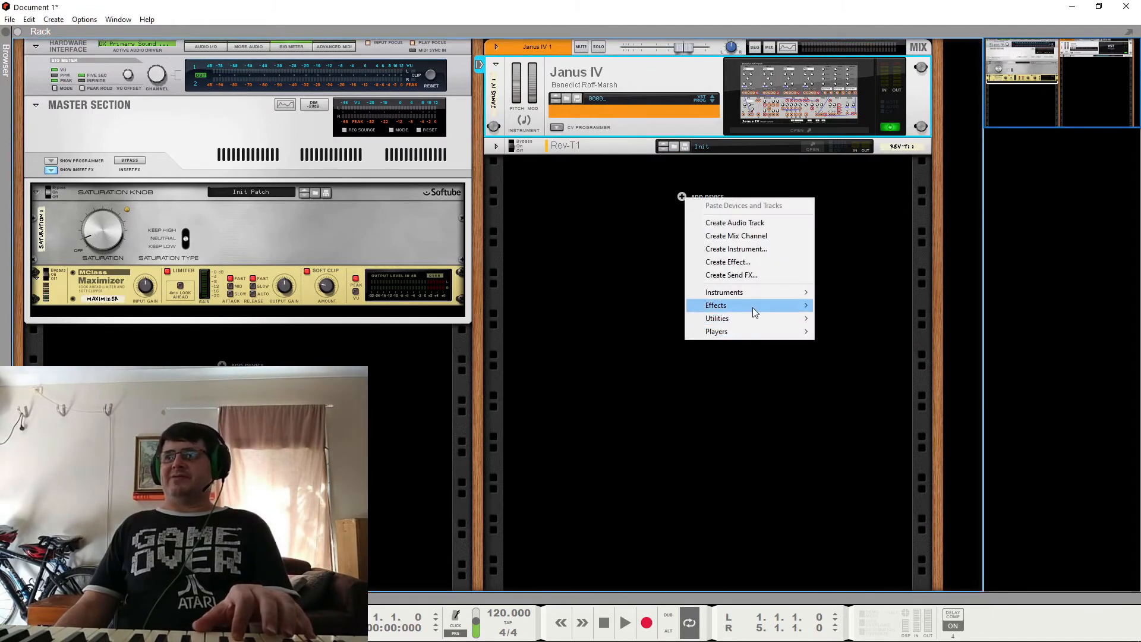
mouse_move(753, 308)
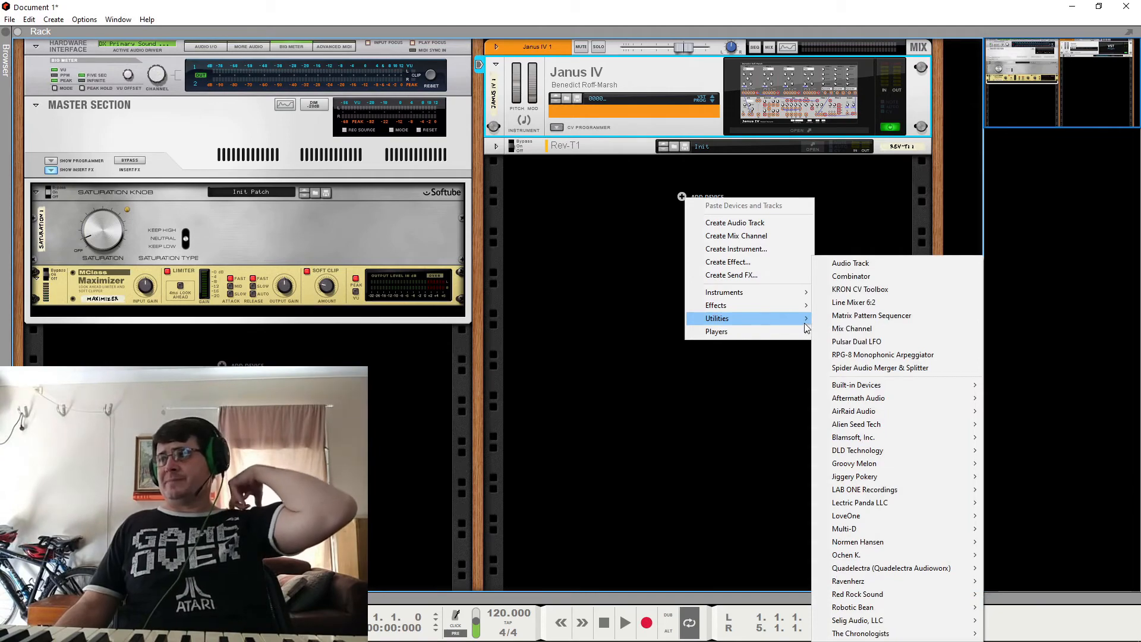
click(839, 290)
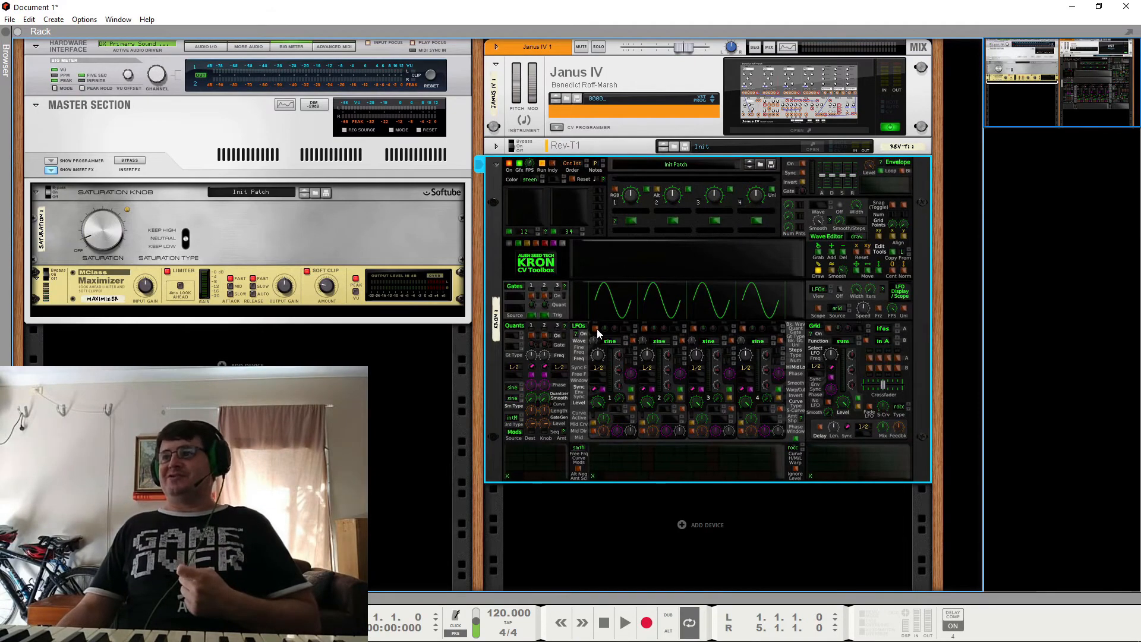
Step: On the rear of the rack, reveal Janus IV's CV programmer jacks and cable KRON's LFO 1 output to Modulation CV In 1
key(Tab)
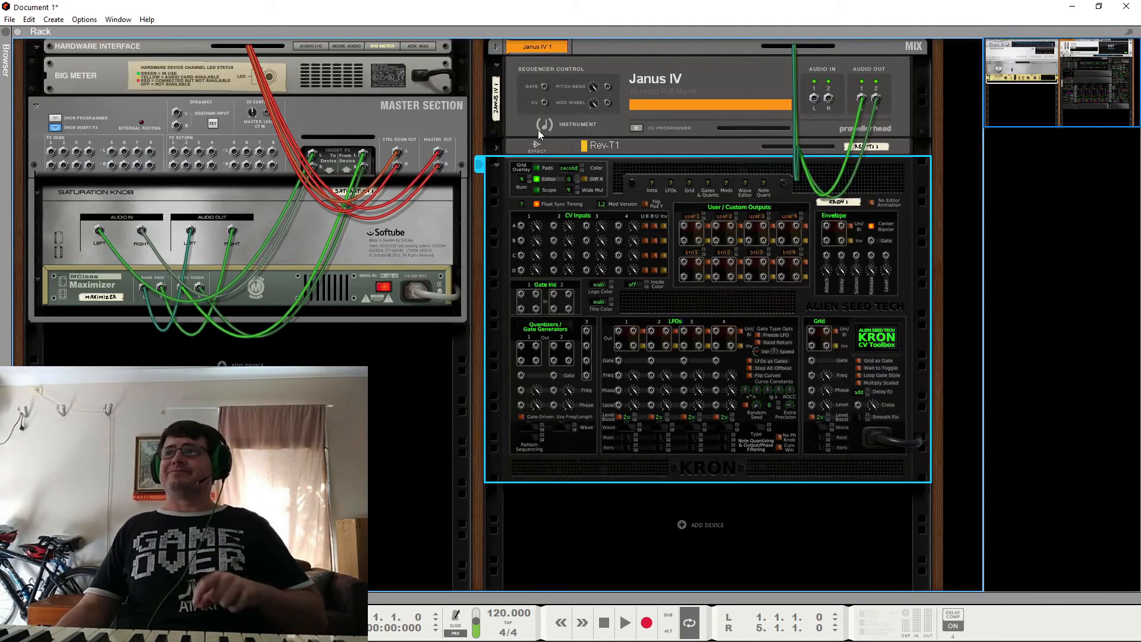
click(637, 129)
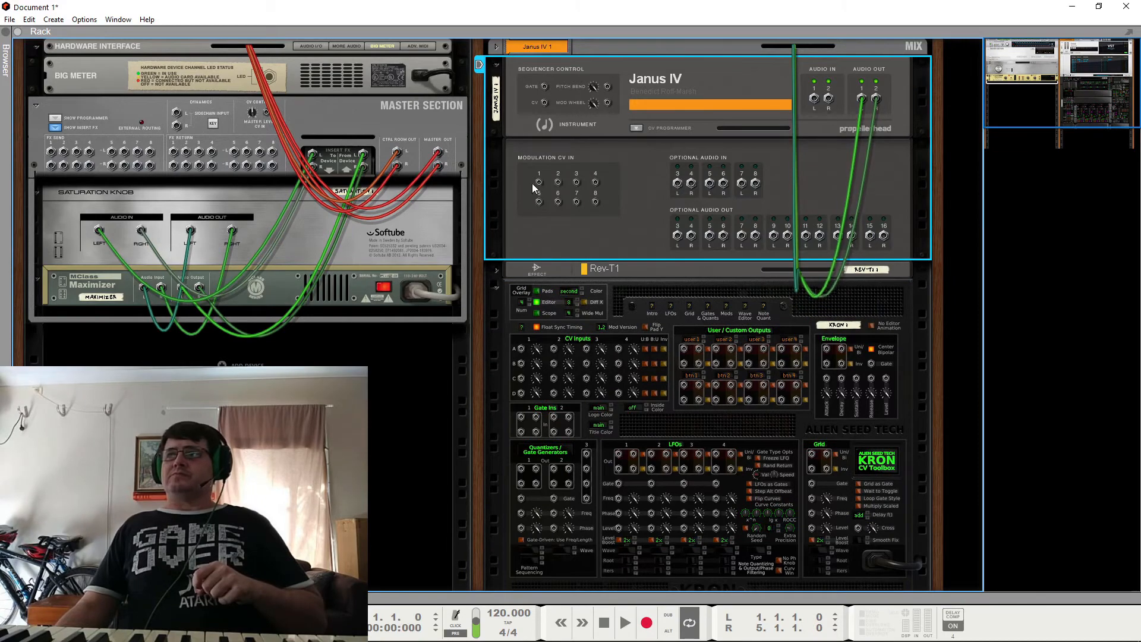
drag(539, 182, 618, 454)
key(Tab)
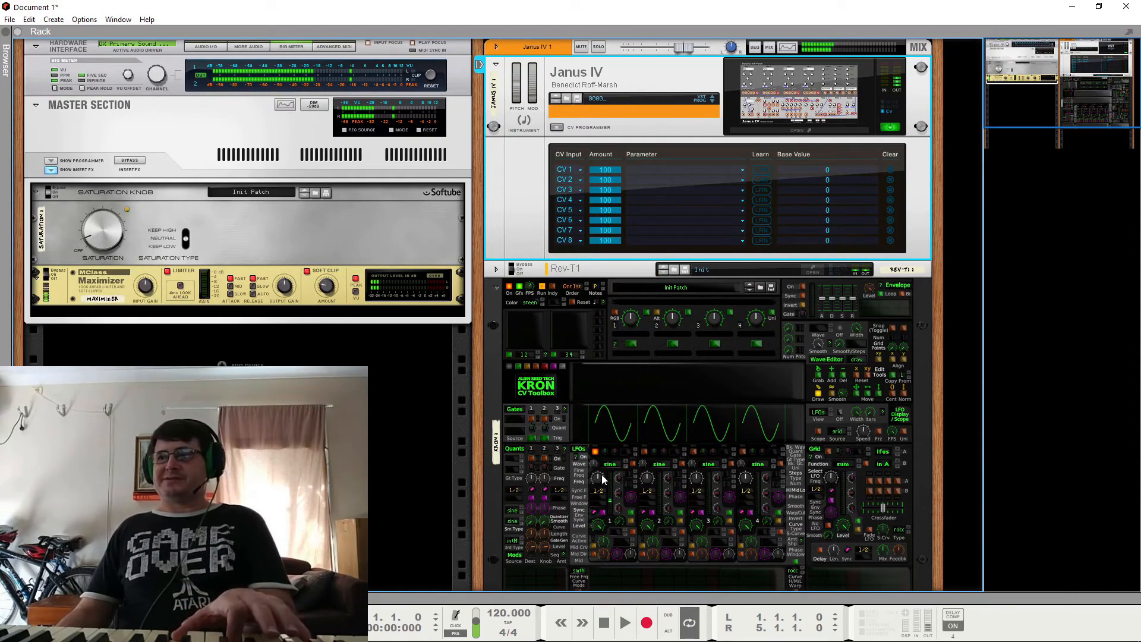
Step: Turn off tempo sync for KRON's LFO 1 and set its free-running frequency to about 5 Hz
click(598, 518)
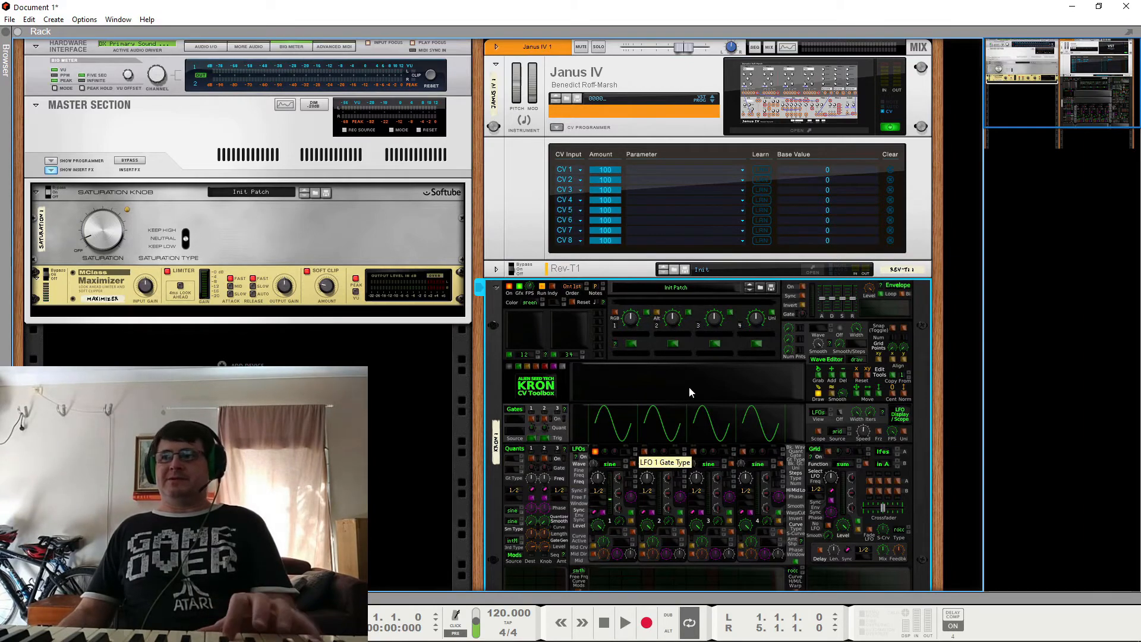
click(811, 101)
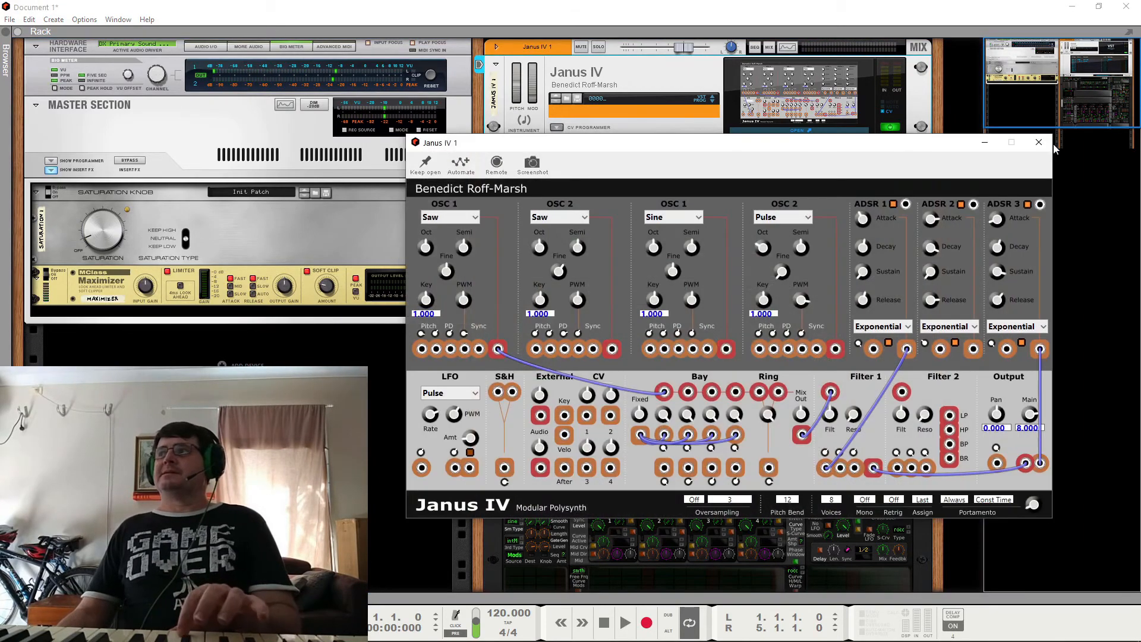
click(1039, 142)
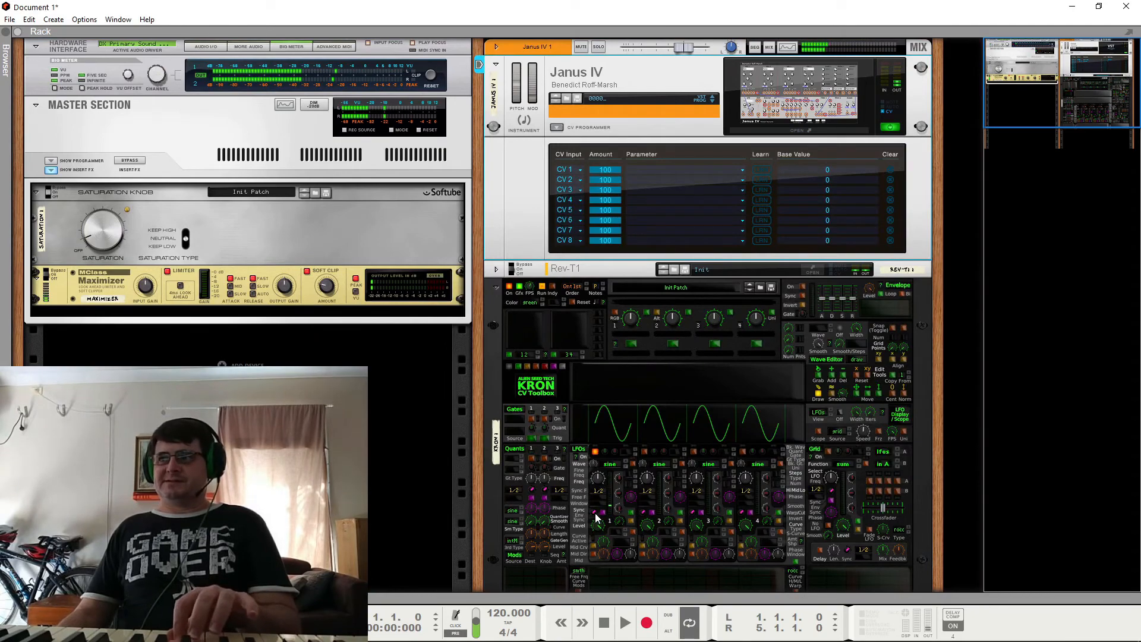
click(595, 522)
drag(598, 480, 610, 459)
Step: Assign the CV 1 input in Janus IV's CV programmer to the Mod In 1 parameter
click(645, 170)
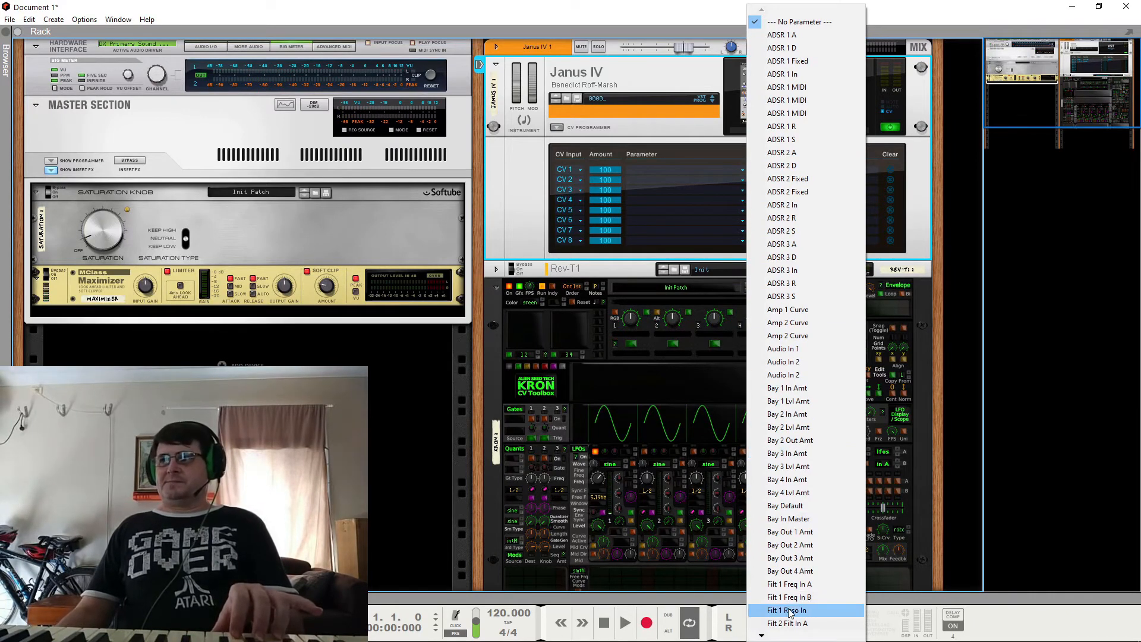
mouse_move(762, 637)
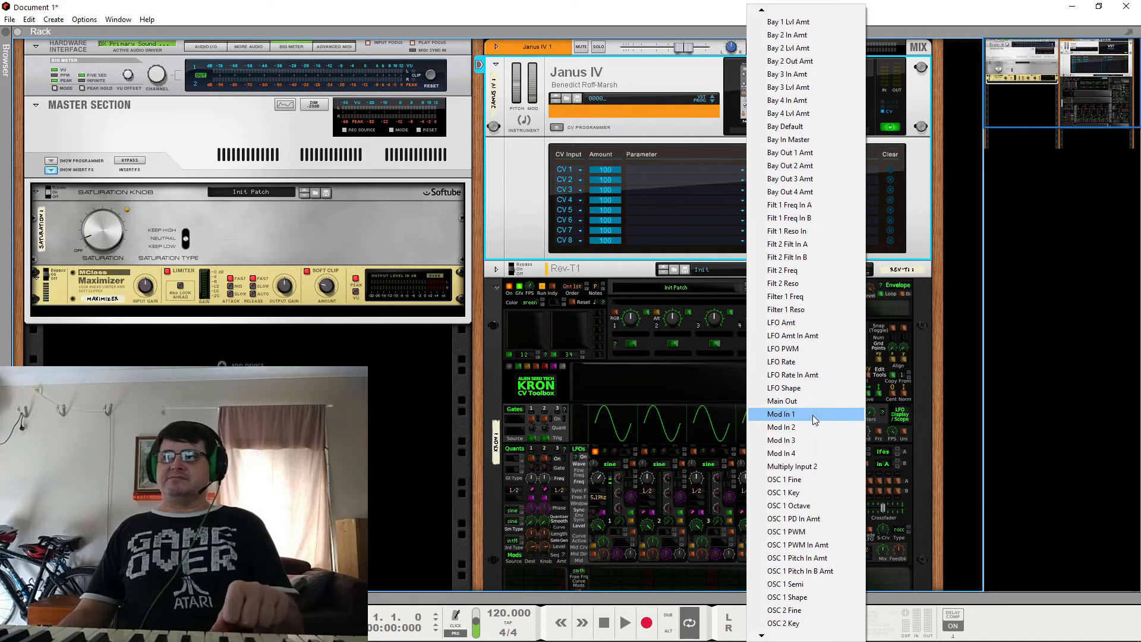
click(813, 415)
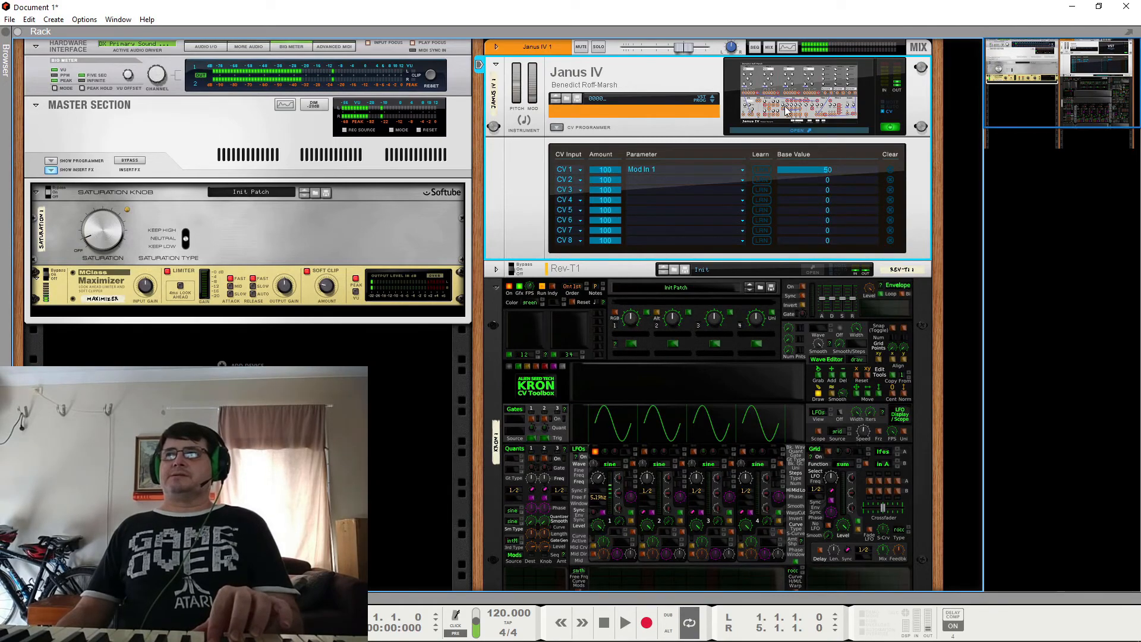
Step: Reopen the Janus IV panel, keep it open, and patch CV output 1 to the first OSC 1's first Pitch input
click(796, 130)
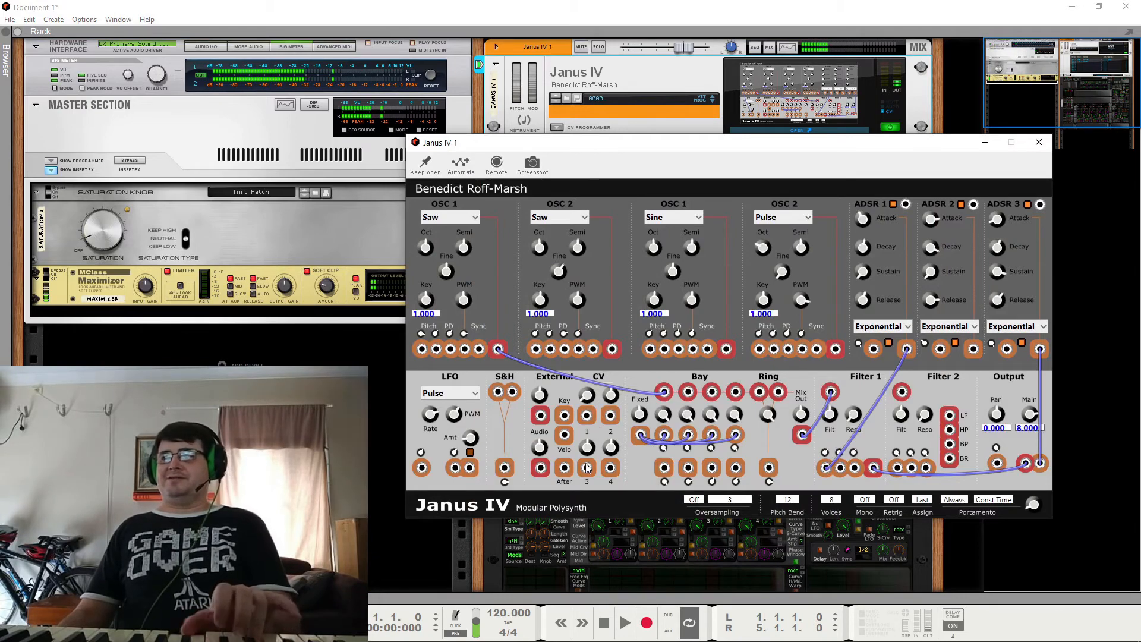
click(427, 166)
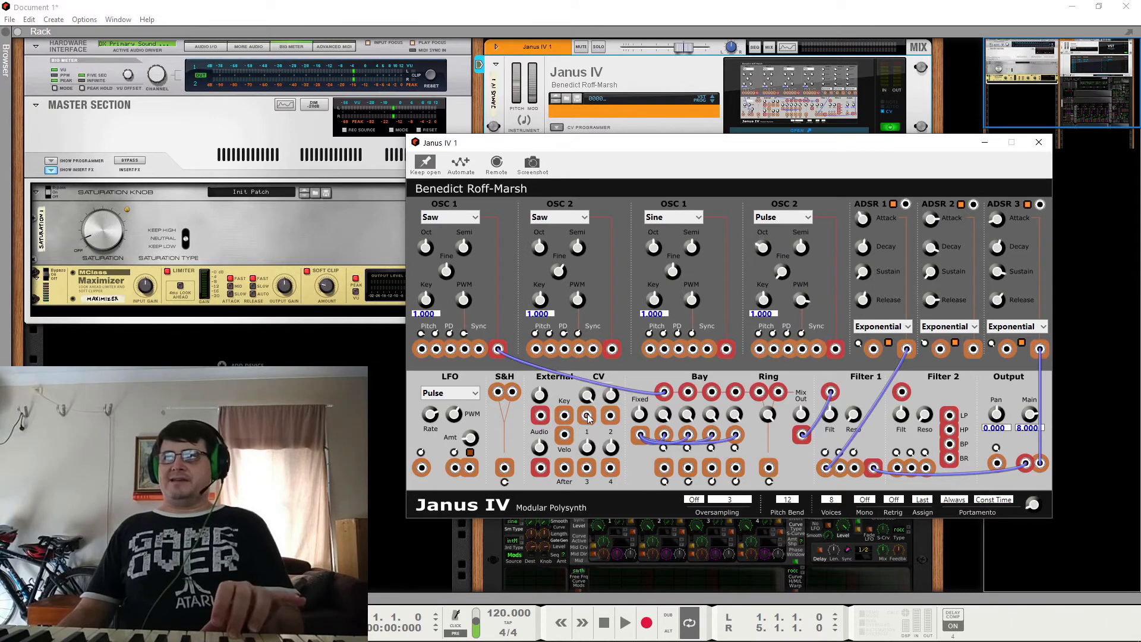
drag(587, 416, 422, 350)
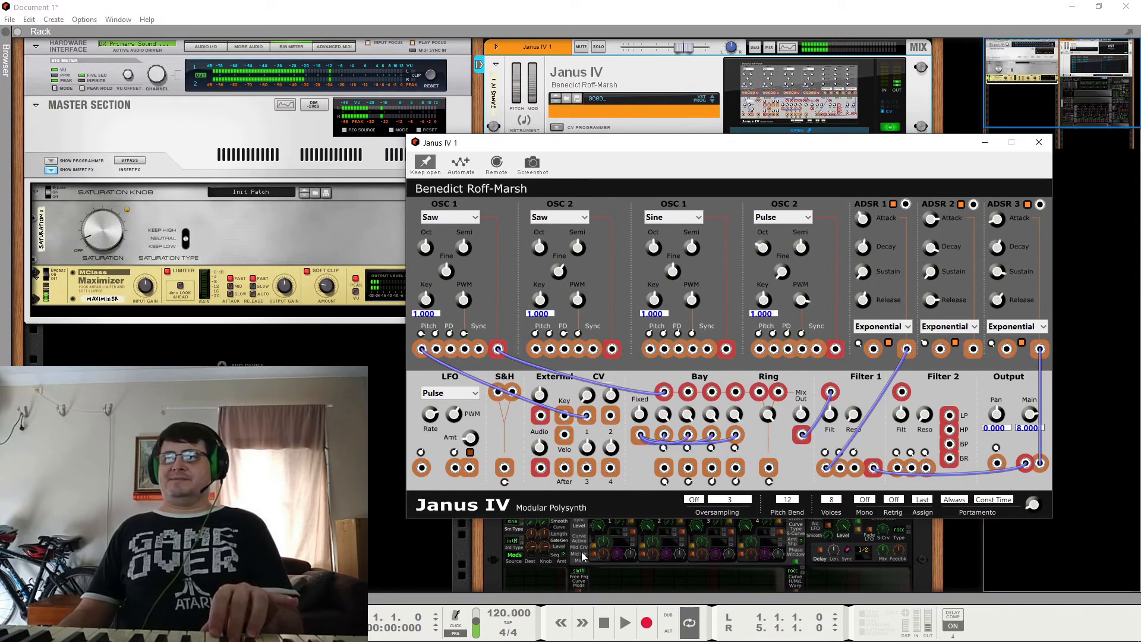
Step: Move the Janus IV panel clear of KRON and sweep LFO 1's frequency to 256 Hz and down to about 1 Hz
drag(693, 142, 728, 50)
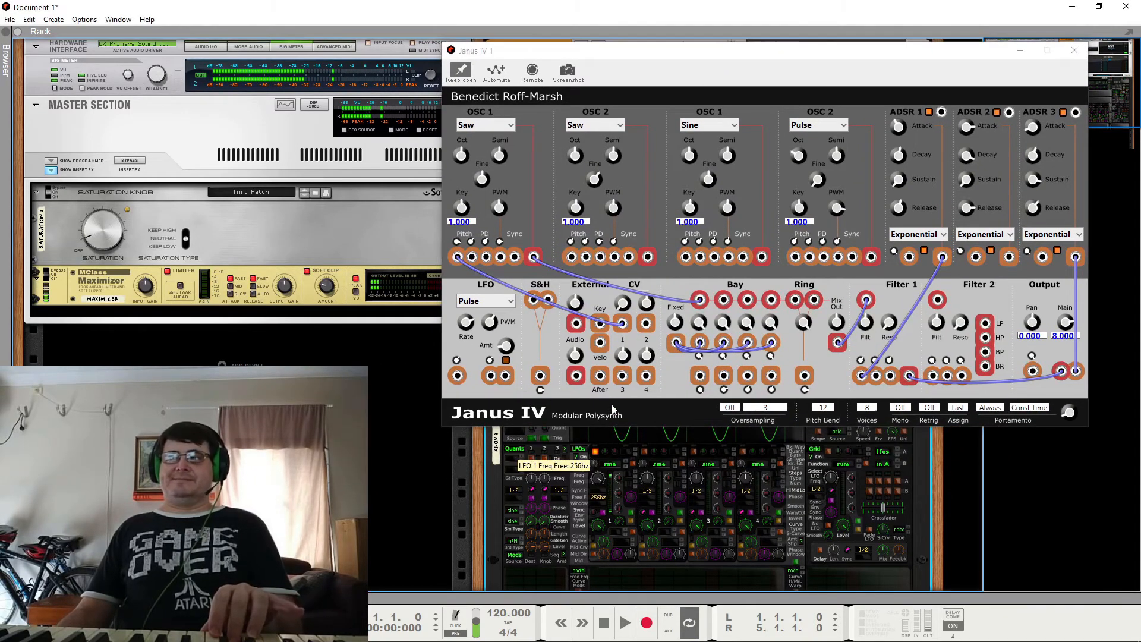
drag(607, 411, 599, 502)
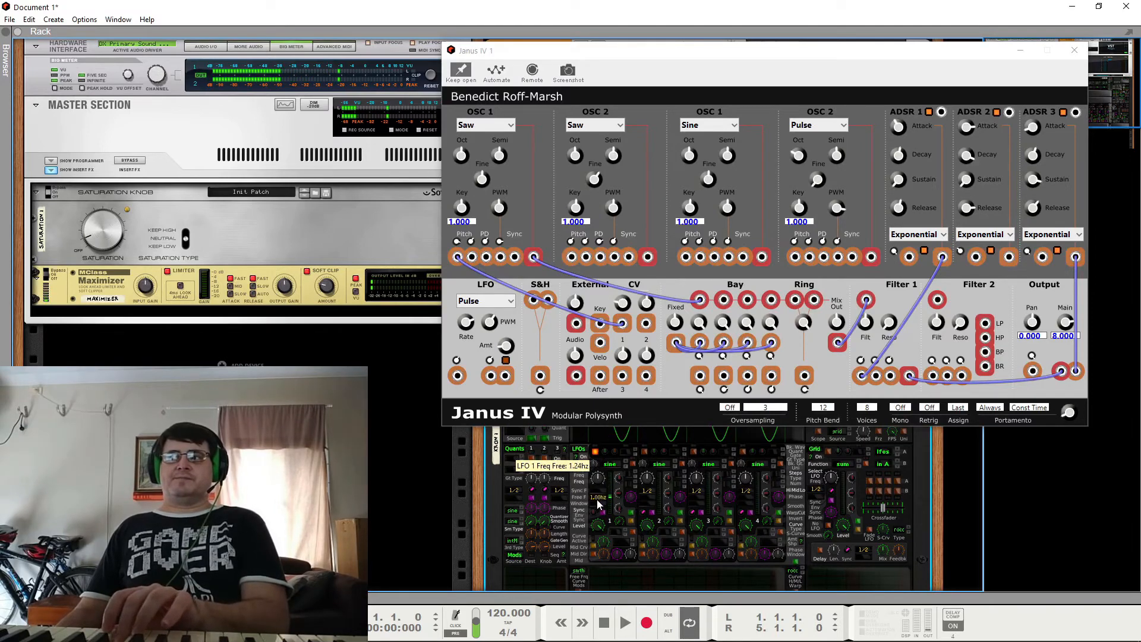
Step: Remove the cable from the first OSC 1's first Pitch input and patch CV 1 to its PD input instead
right_click(458, 257)
click(482, 268)
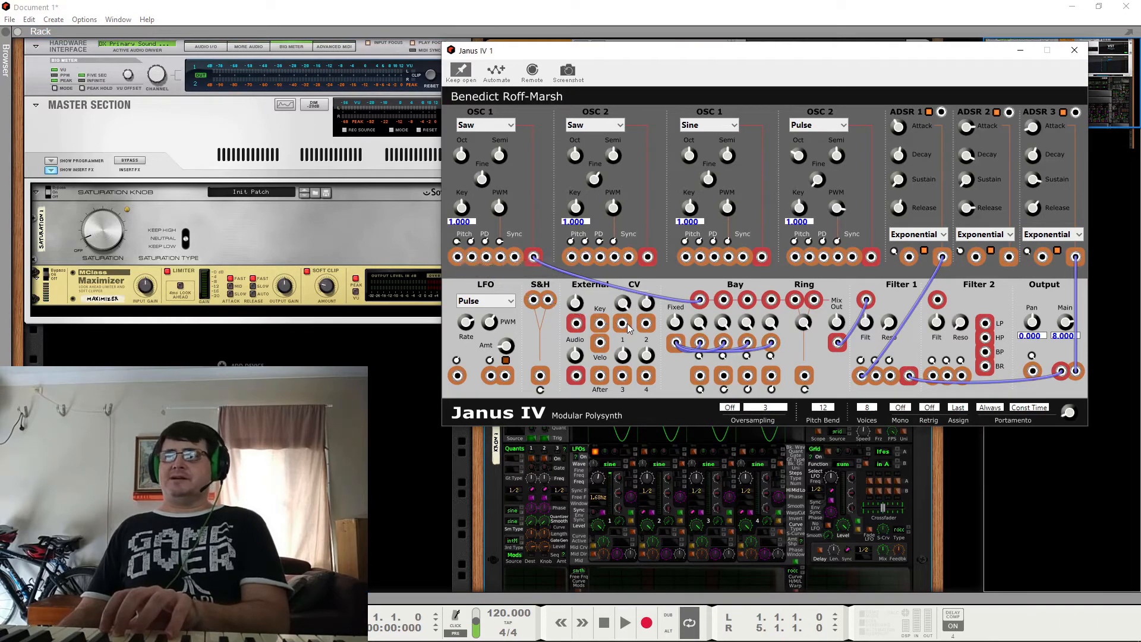
drag(623, 328, 486, 257)
Step: Raise KRON LFO 1's frequency to 256 Hz, adjust OSC 1's PD input amount, and lower the LFO to about 6.73 Hz
drag(600, 479, 613, 375)
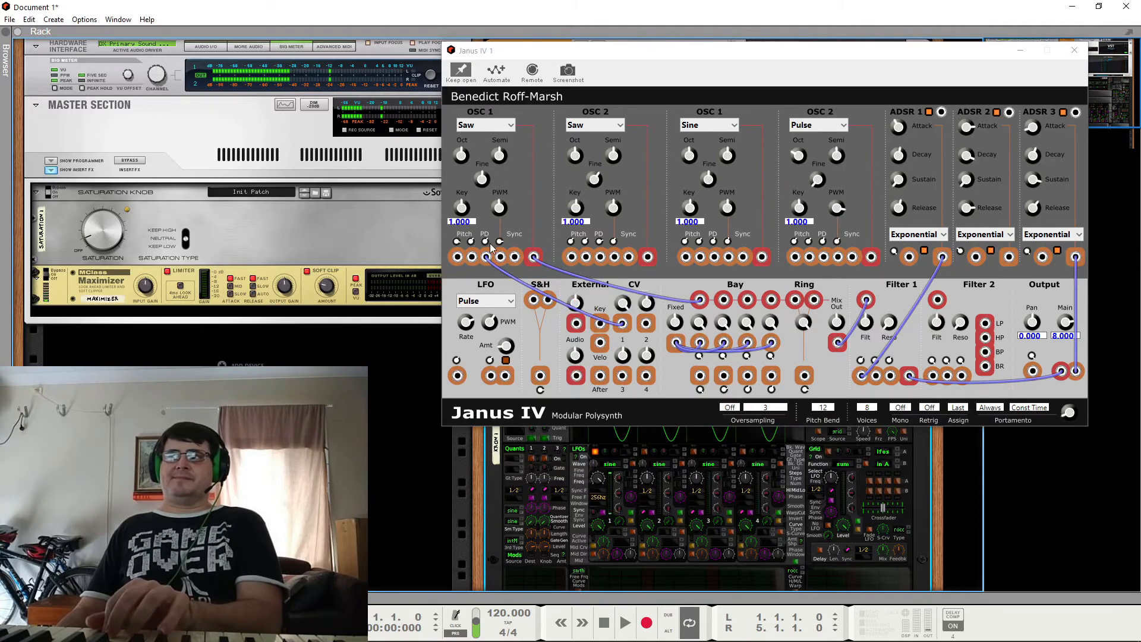
drag(486, 242, 500, 211)
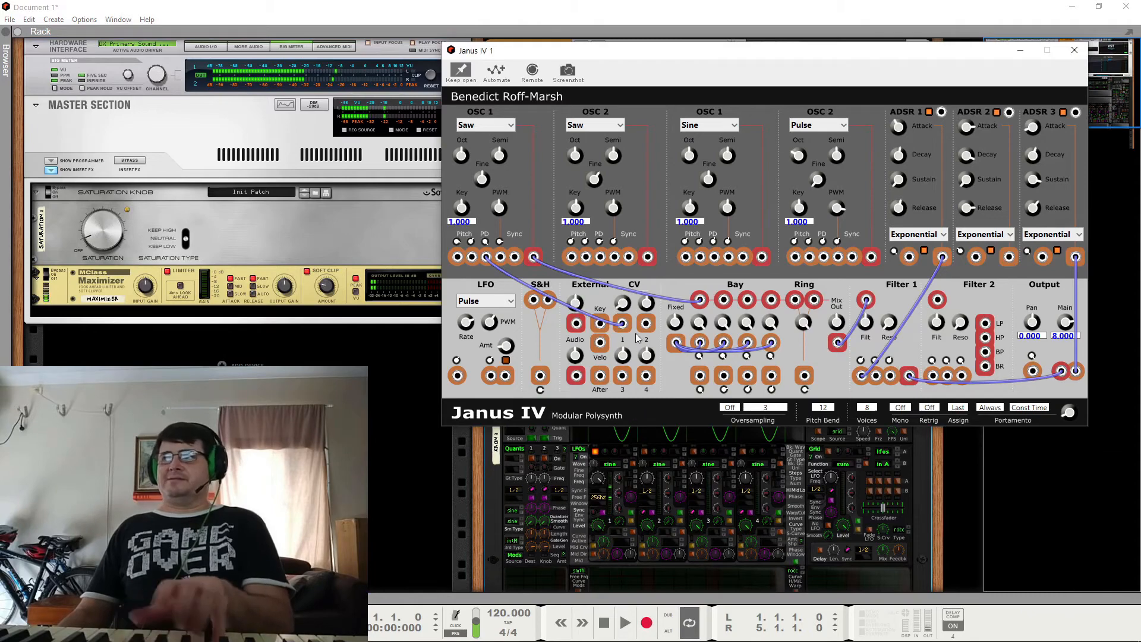
click(602, 538)
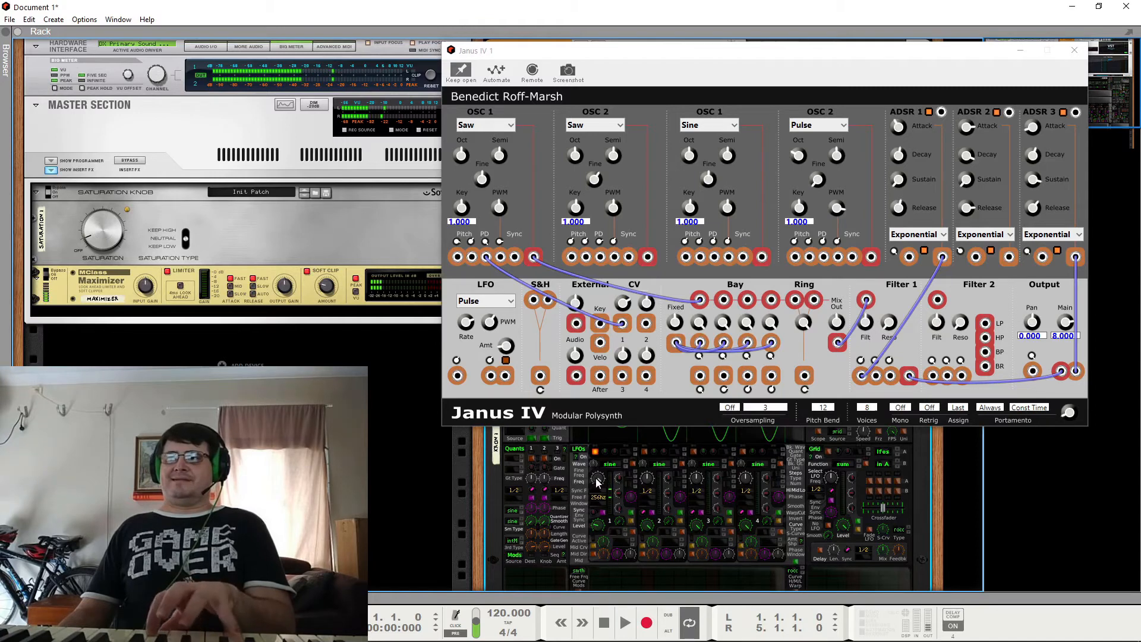
drag(597, 483, 598, 506)
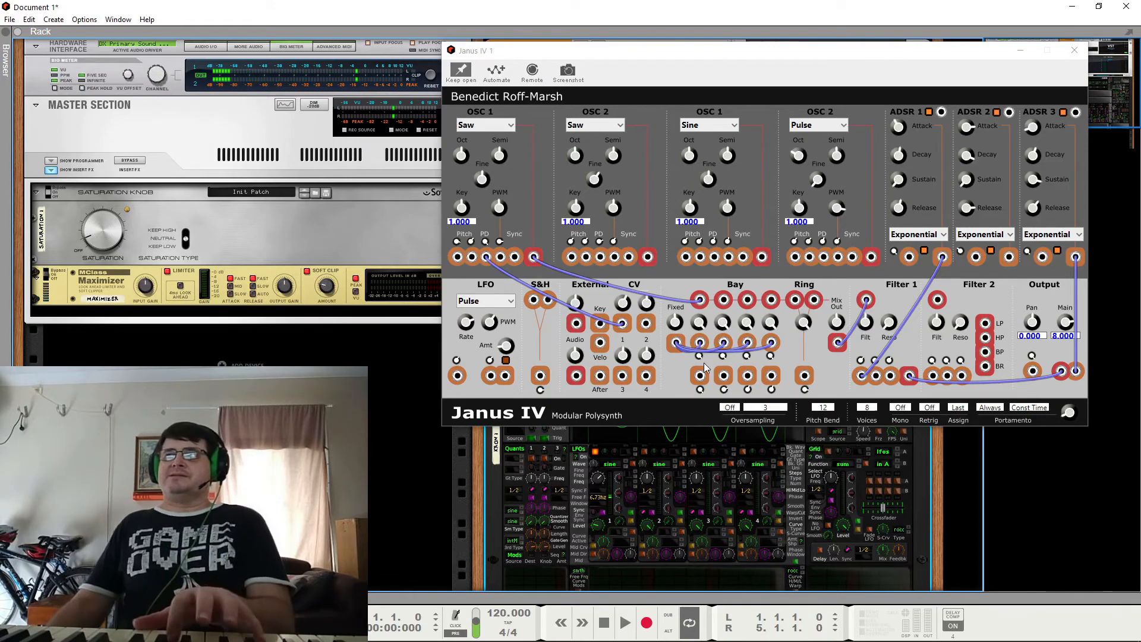
Step: Patch Janus IV's LFO output to the Output section's Pan modulation input and set the LFO waveform to Sine
drag(505, 376, 1033, 373)
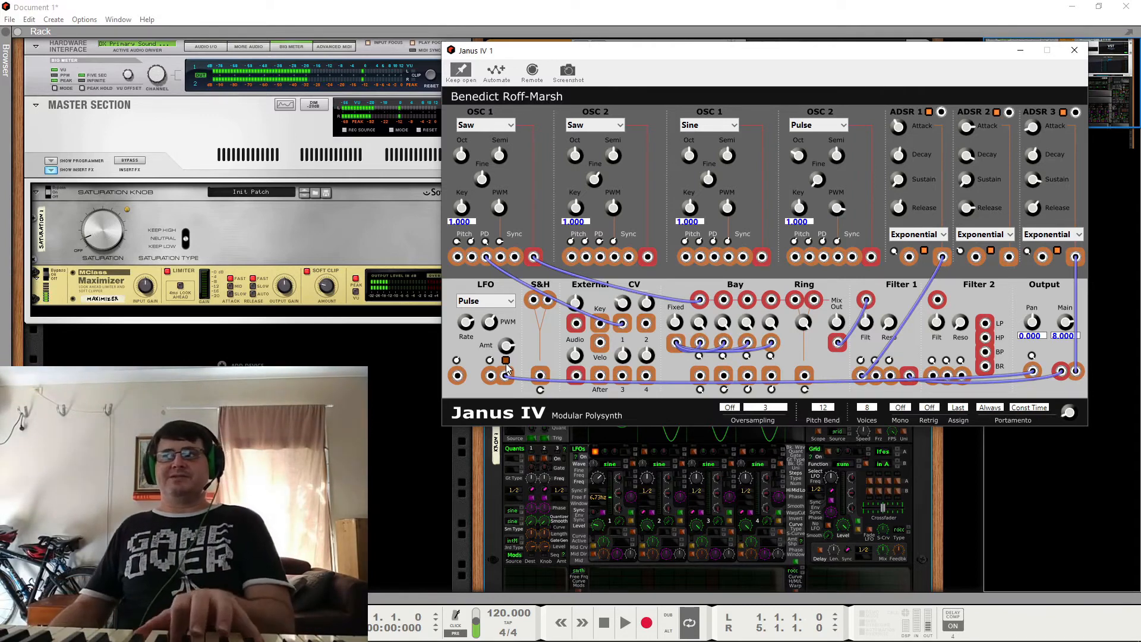
click(594, 383)
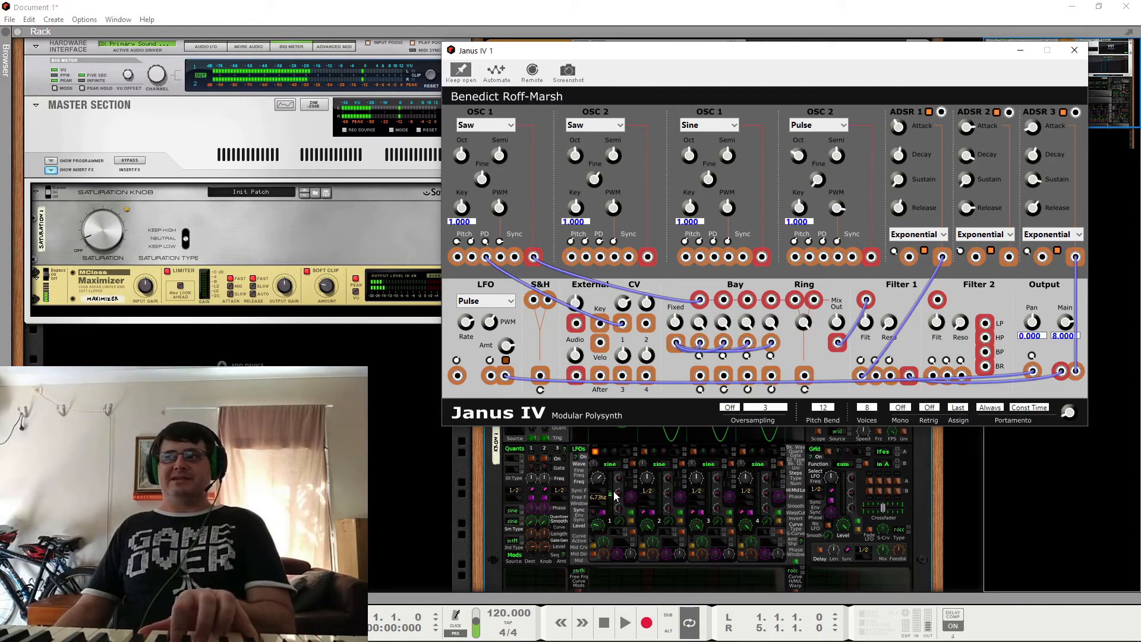
click(493, 305)
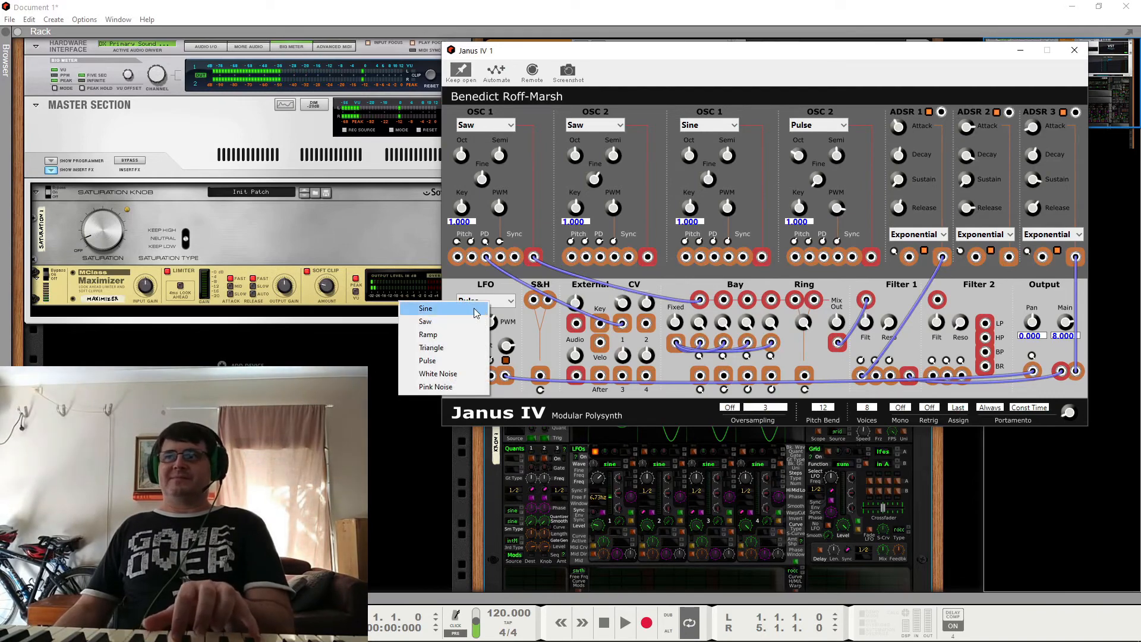
click(472, 310)
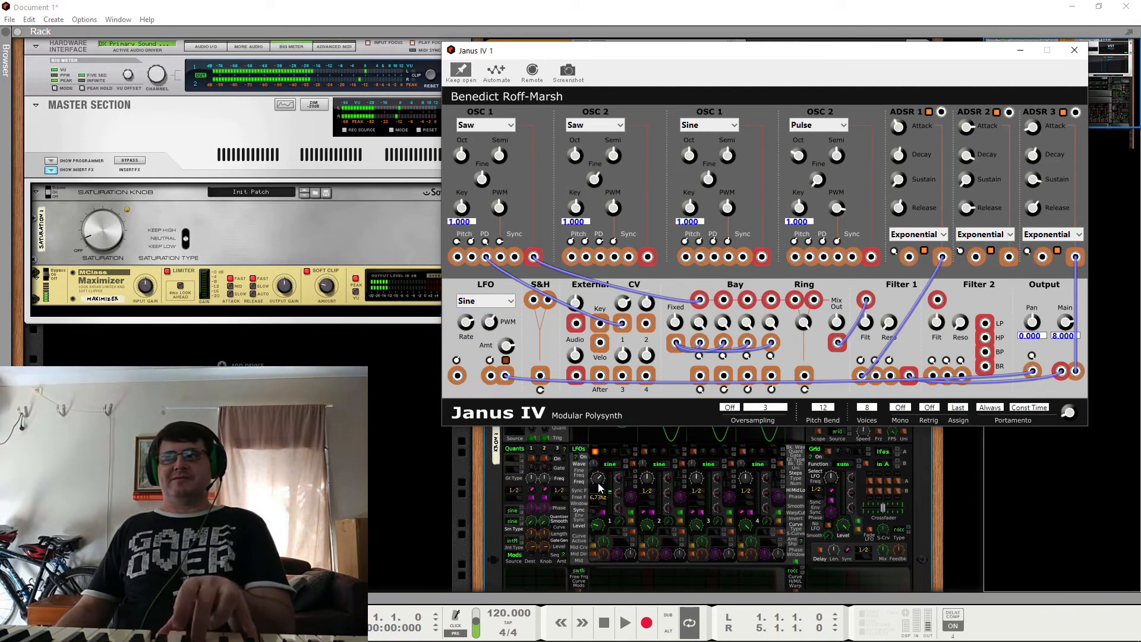
Step: Lower KRON LFO 1's frequency to about 0.55 Hz and move the CV 1 cable from OSC 1's PD input to its first Pitch input
drag(598, 481, 610, 522)
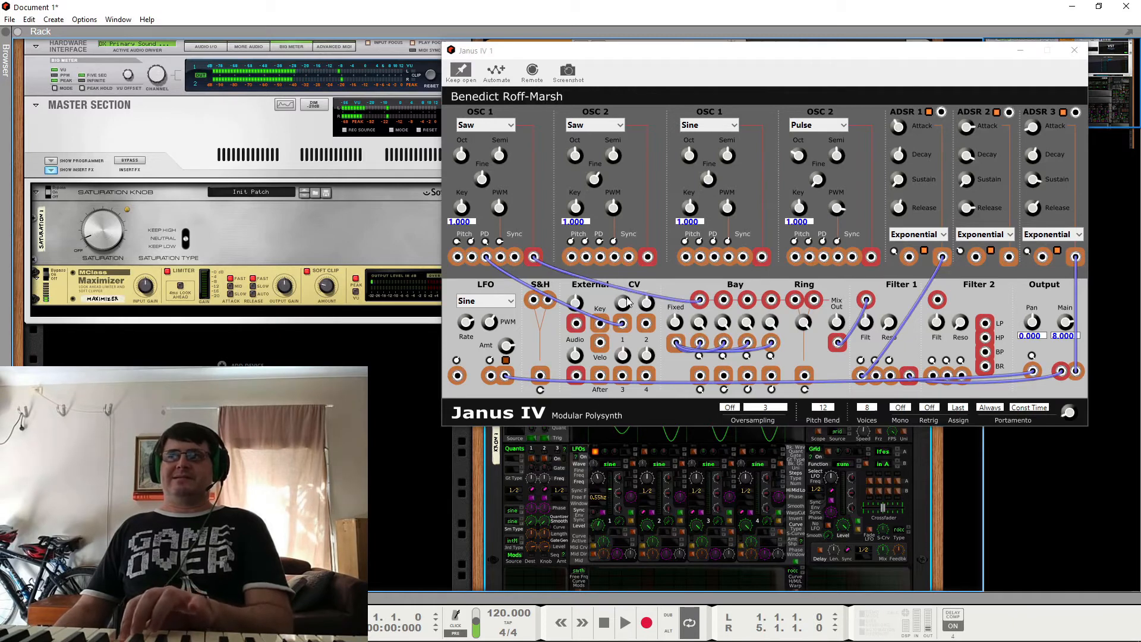
right_click(492, 265)
click(531, 265)
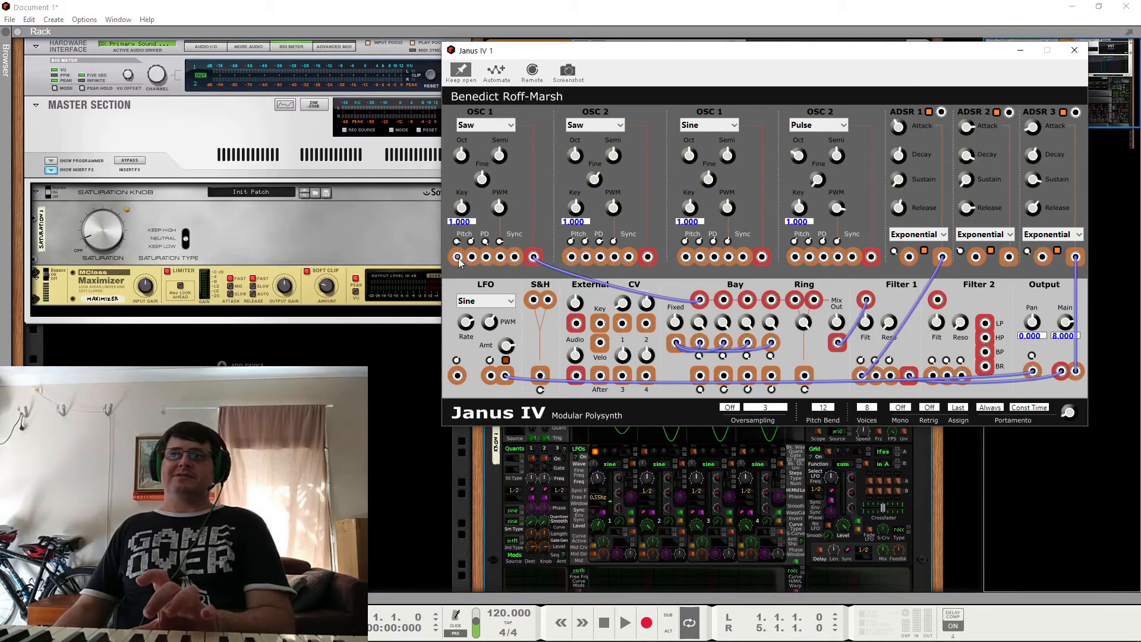
drag(457, 256, 622, 324)
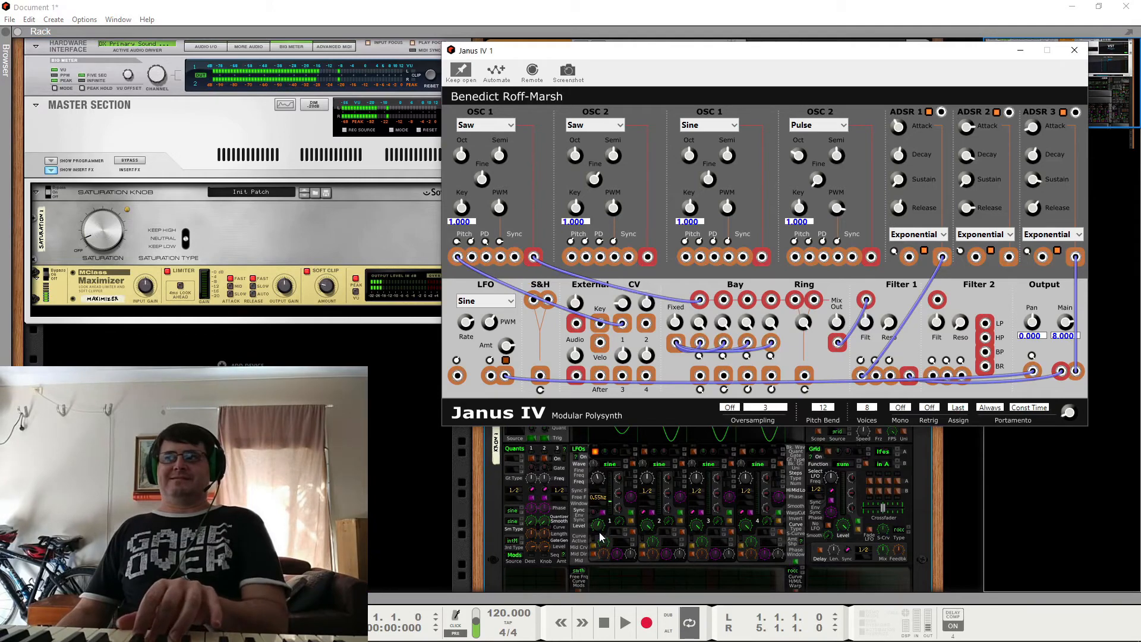
Step: Reduce KRON LFO 1's level to 0.05 to weaken the pitch modulation of OSC 1
drag(598, 526, 602, 609)
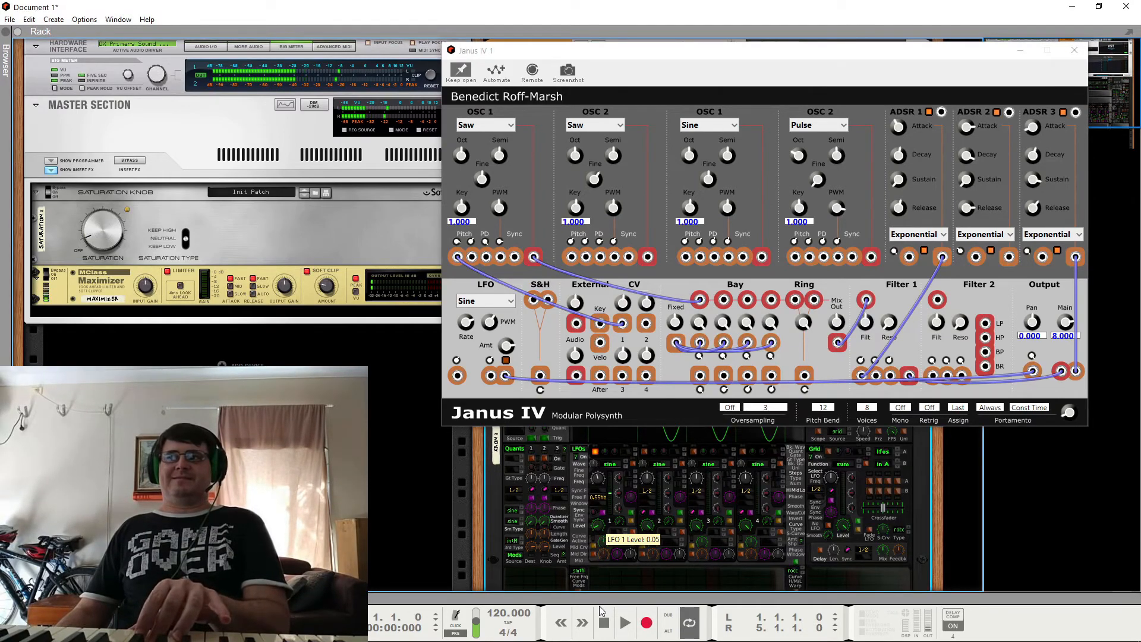
click(457, 257)
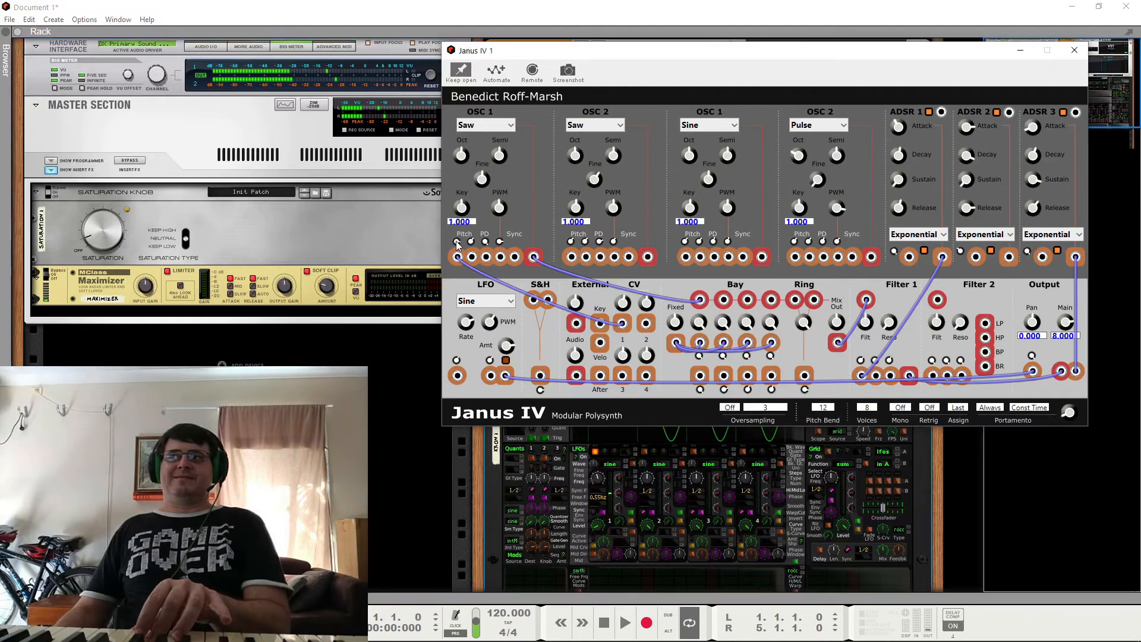
Step: Raise KRON LFO 1's frequency to 2.60 Hz and patch CV 1 to Filter 1's second modulation input as well
drag(602, 481, 612, 461)
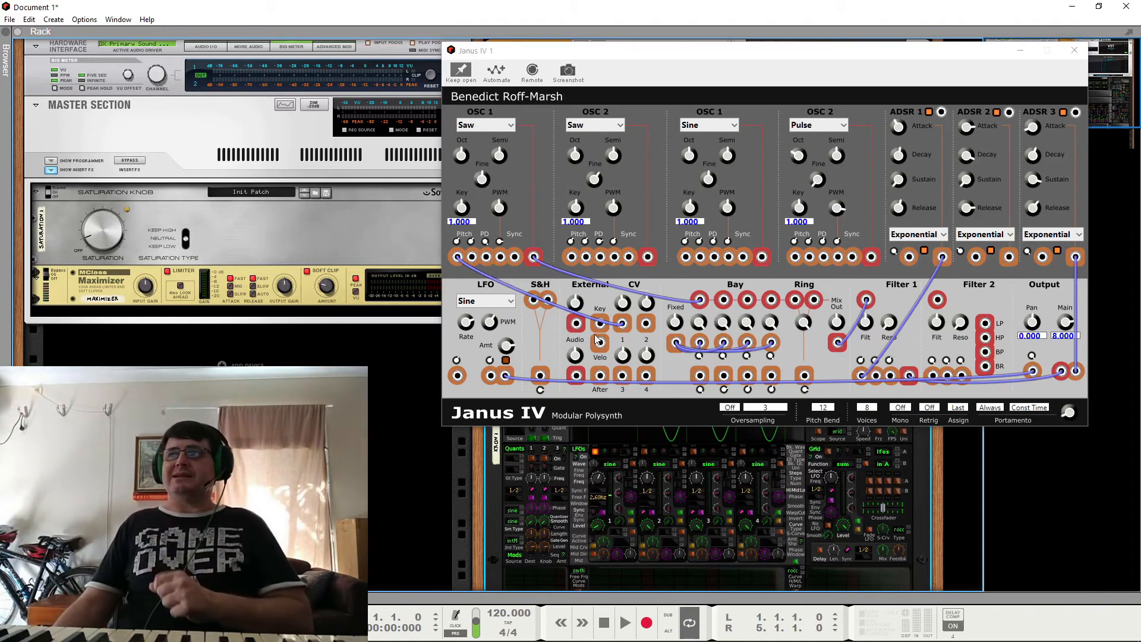
right_click(626, 324)
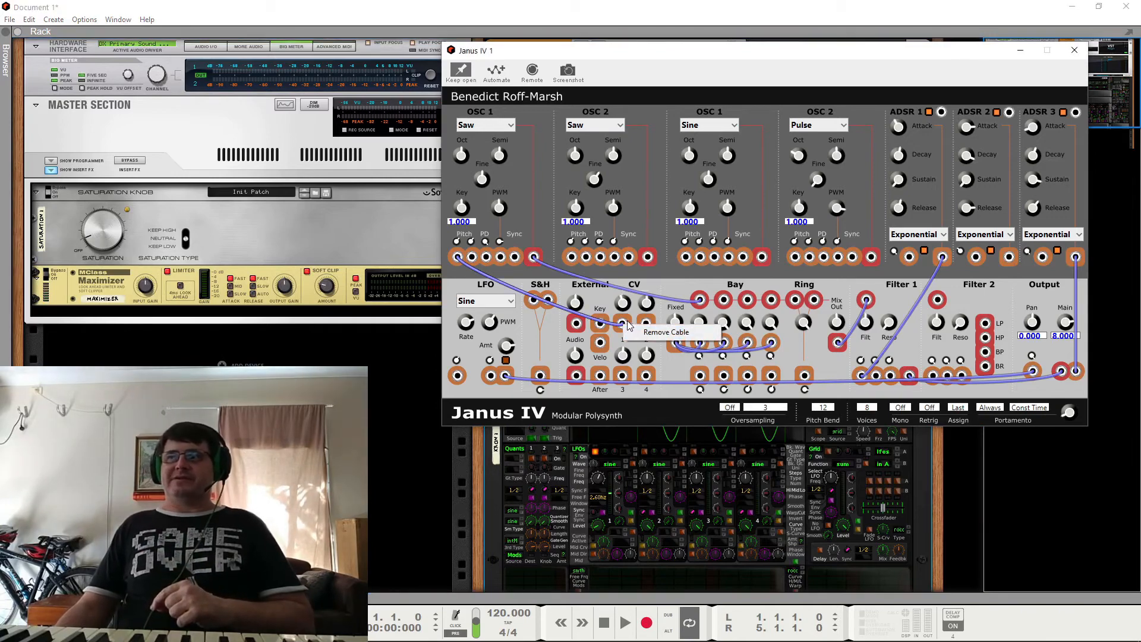
click(626, 321)
drag(625, 330, 861, 375)
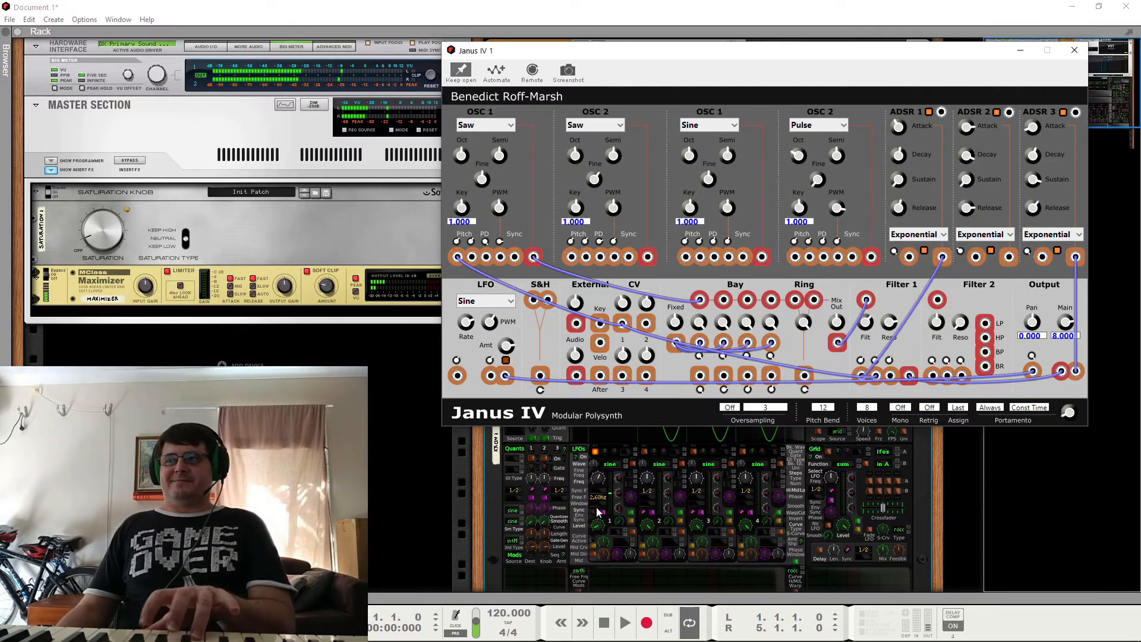
Step: Raise KRON LFO 1's frequency to 10.8 Hz and set its waveform to Random Sine Smooth
drag(599, 484, 615, 468)
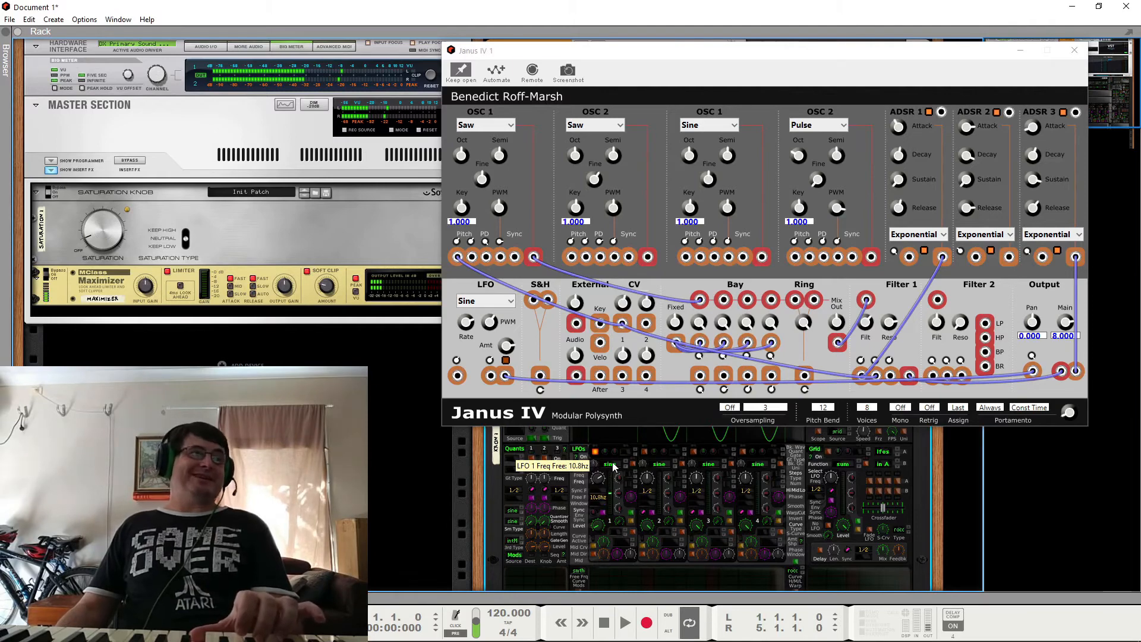
click(616, 464)
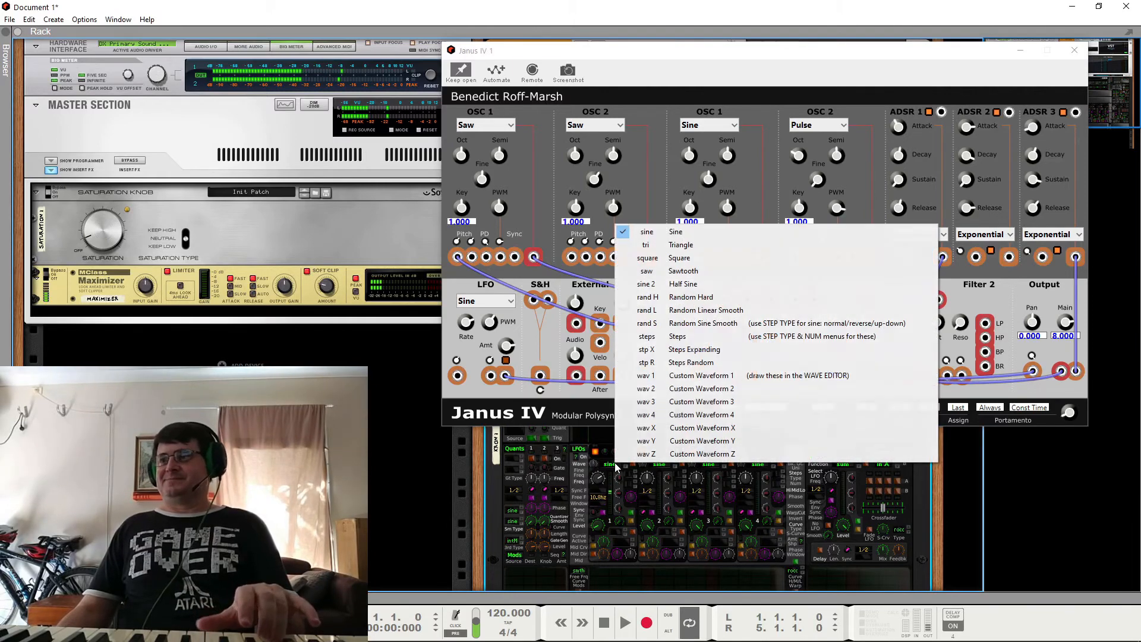
click(708, 327)
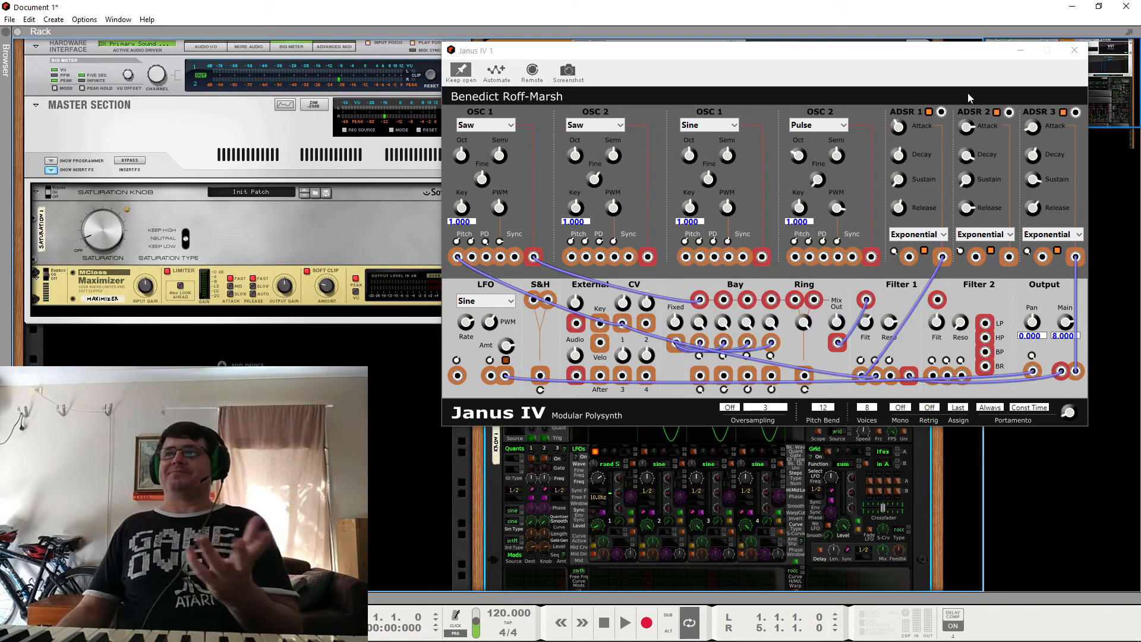
Step: Close the Janus IV window, fold the KRON device and hide Janus IV's CV Programmer
click(1075, 50)
click(498, 289)
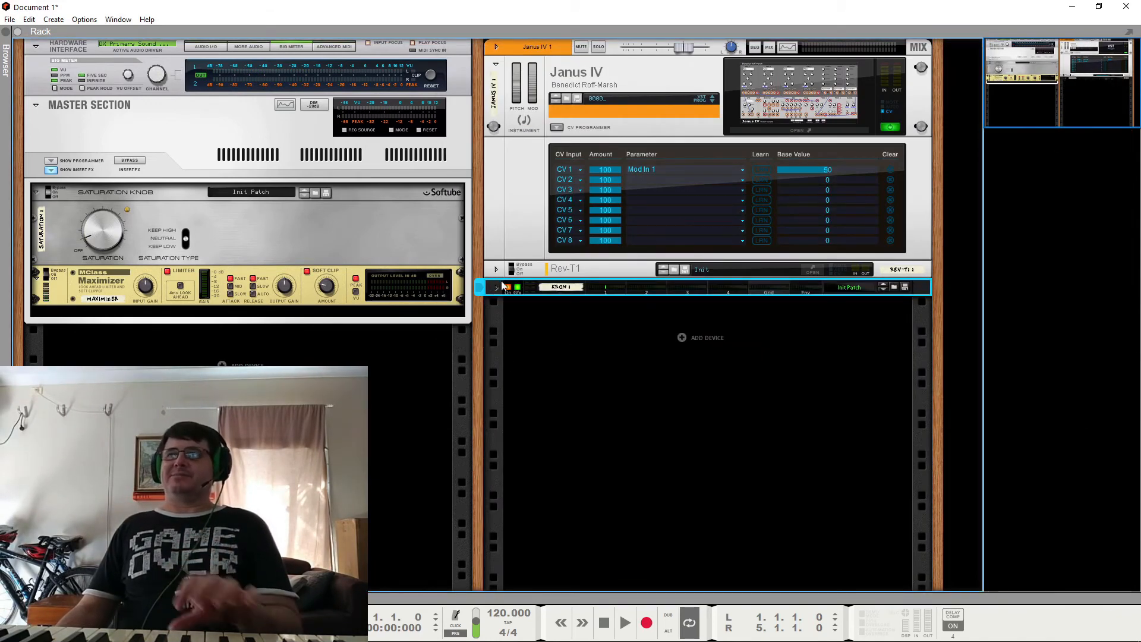
click(556, 128)
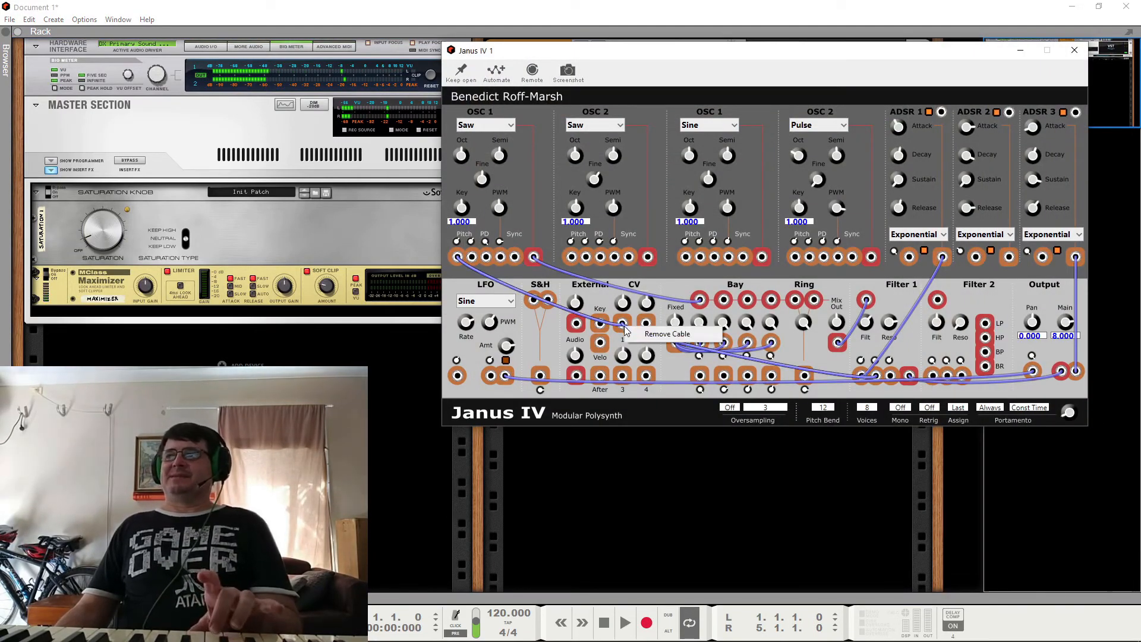
Step: Reopen the Janus IV window and remove the cables from CV 1 and from the Output section's Pan modulation input
drag(622, 324, 594, 349)
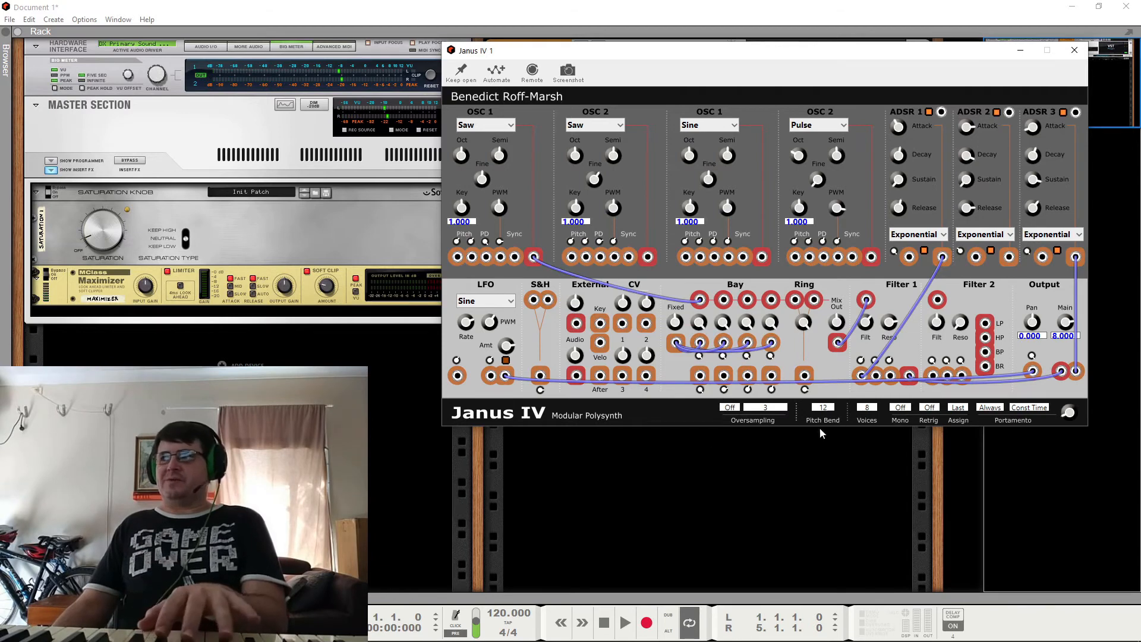
right_click(1035, 373)
click(1042, 381)
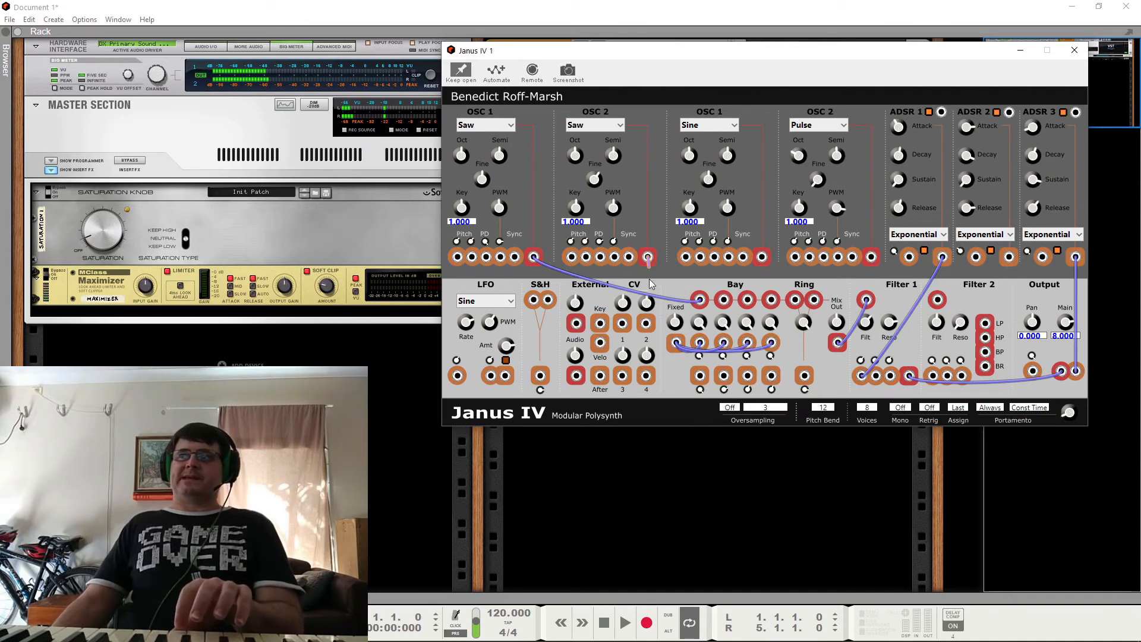
Step: Patch the saw OSC 2's output to the second Bay channel's input and the first Bay channel's output to OSC 1's PD input
drag(648, 257, 724, 300)
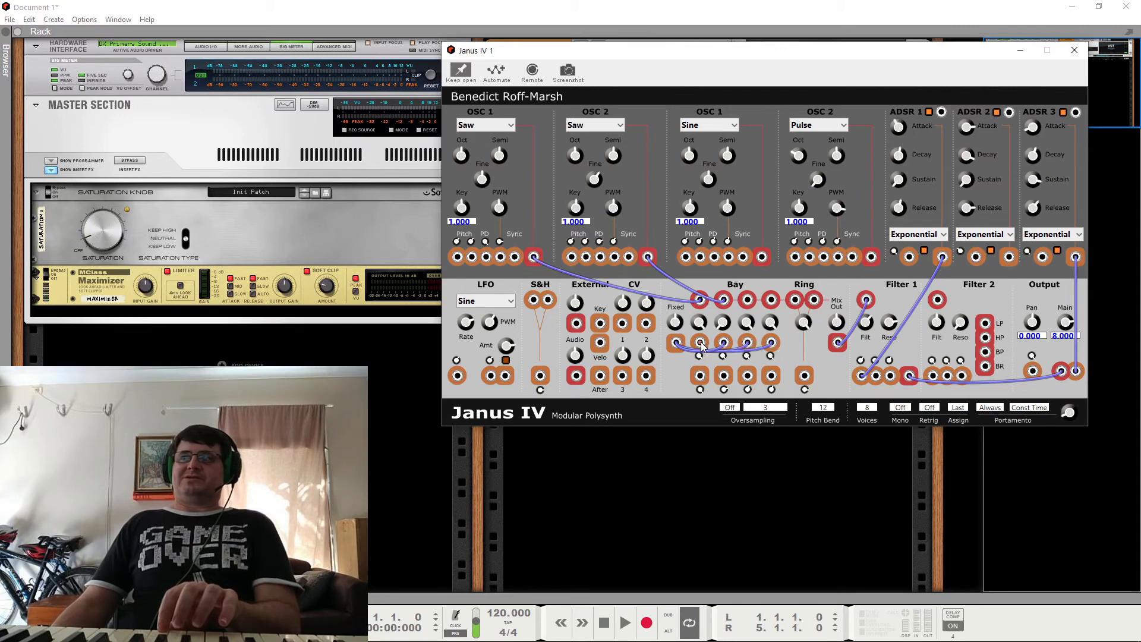
drag(702, 348, 676, 343)
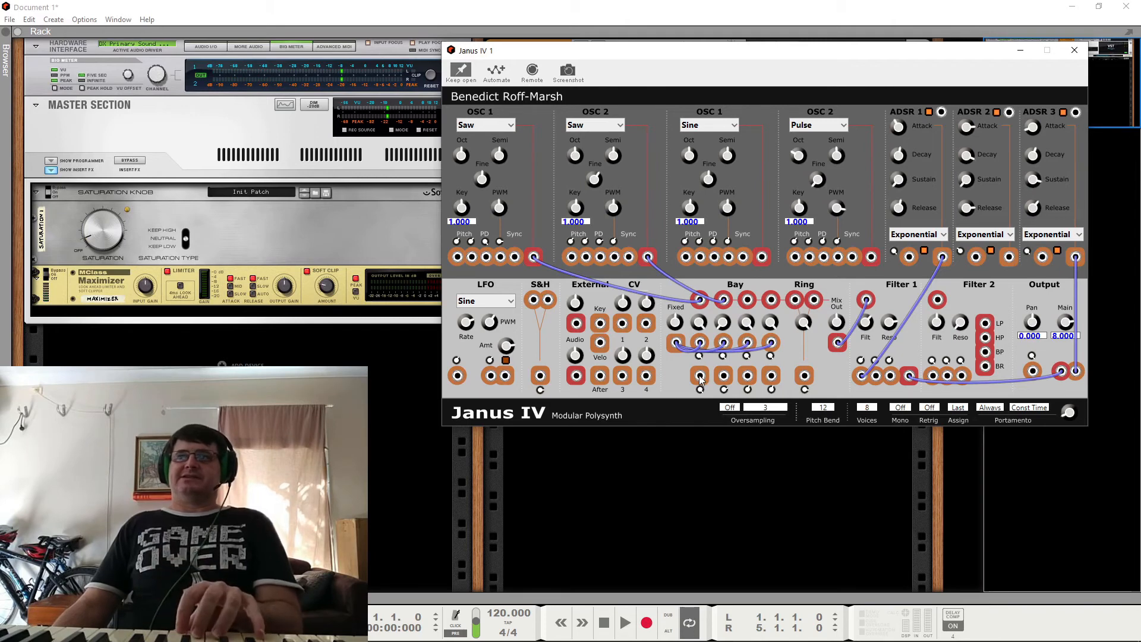
drag(701, 377, 487, 258)
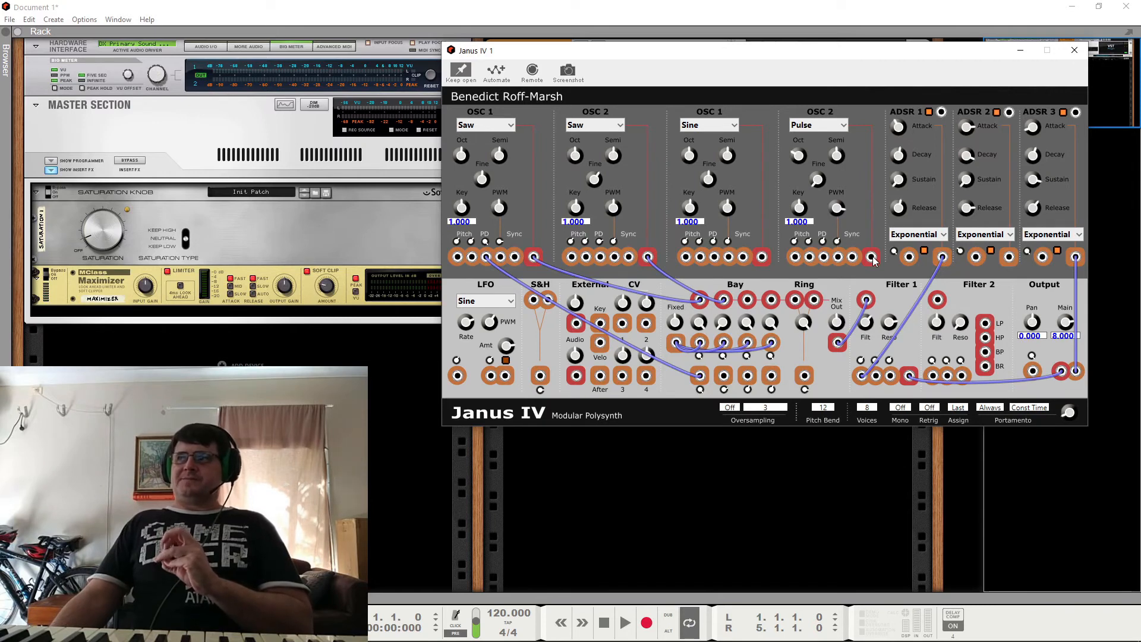
Step: Route the pulse OSC 2 through the fourth Bay channel to the saw OSC 1's PD input, with ADSR 2 controlling that channel's level
drag(872, 258, 772, 301)
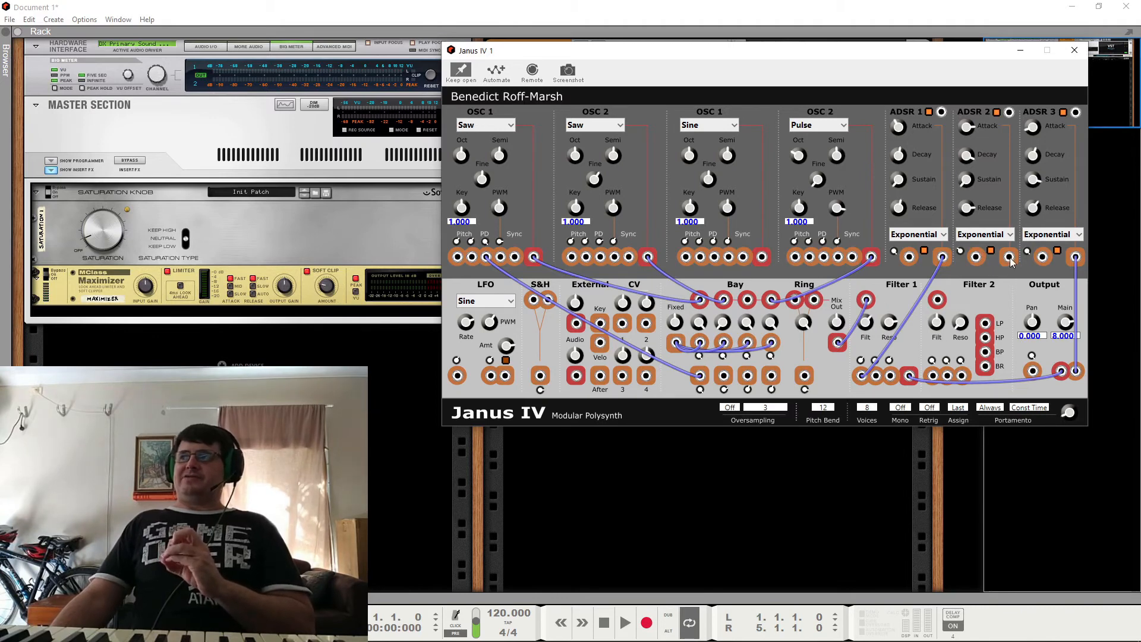
drag(1010, 259, 772, 344)
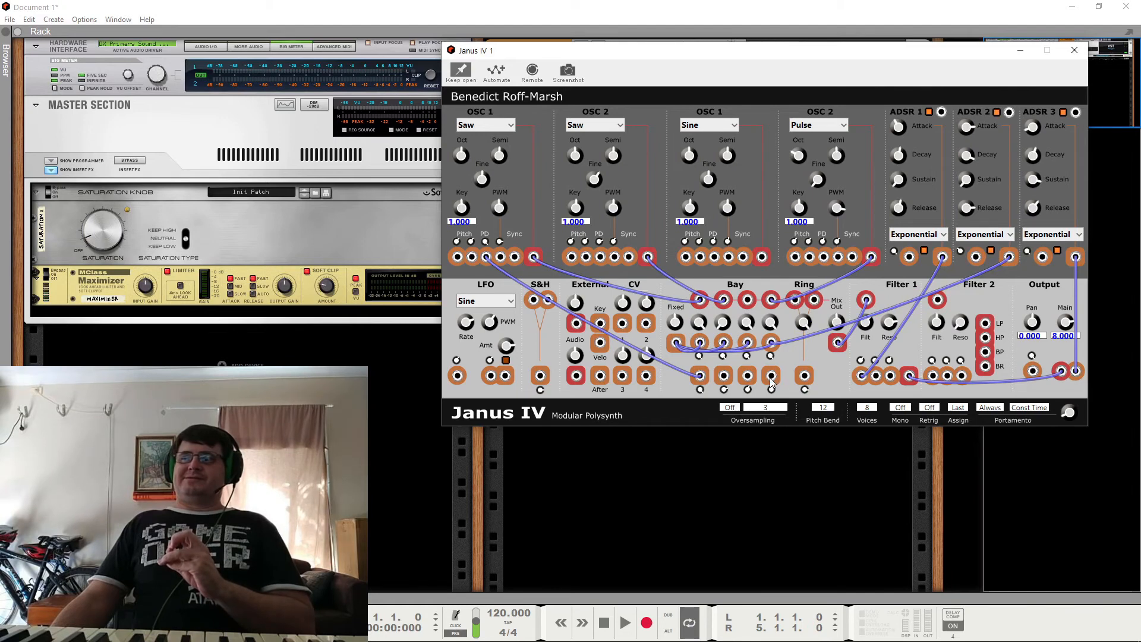
drag(771, 376, 487, 257)
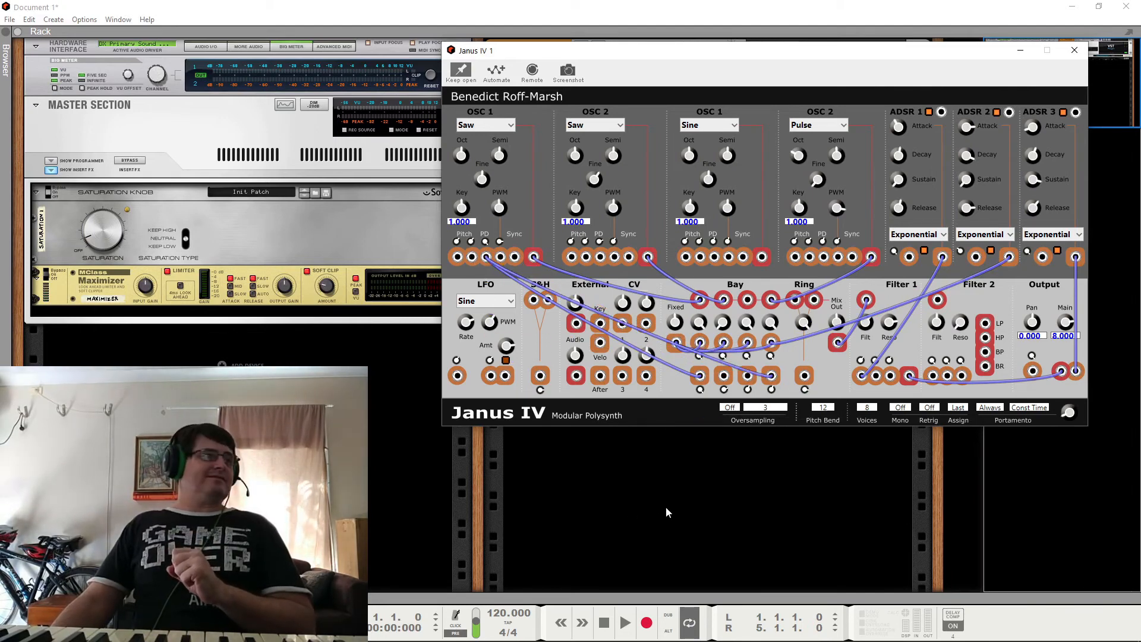
Step: Remove the cables from the first and fourth Bay outputs, ADSR 2's output and the pulse OSC 2's output
right_click(701, 381)
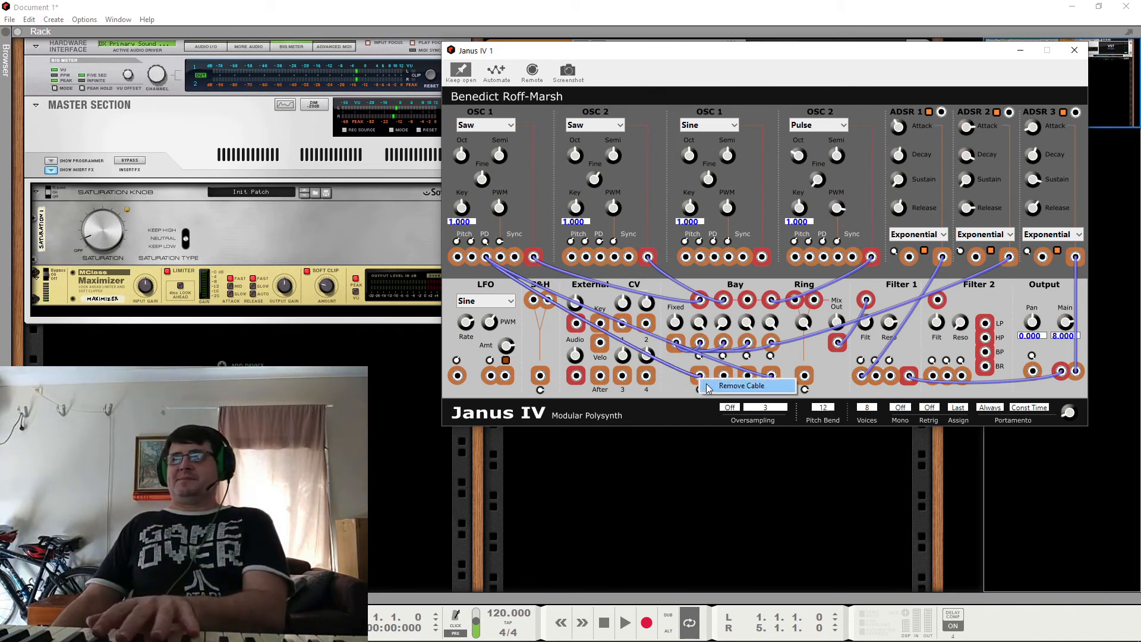
click(743, 386)
right_click(1010, 259)
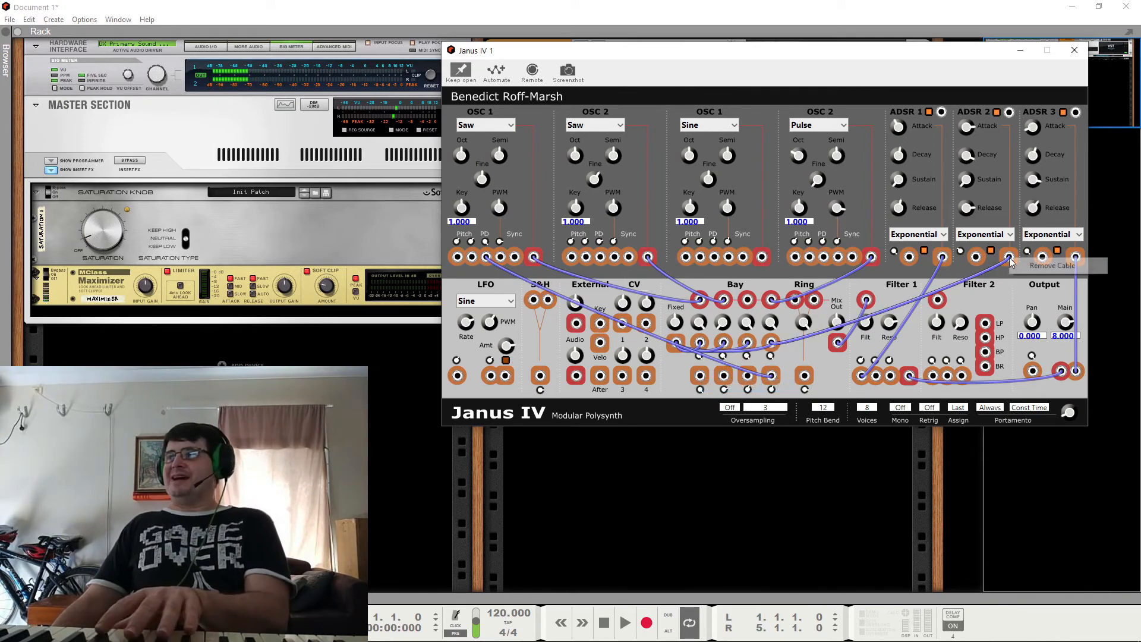
click(1018, 268)
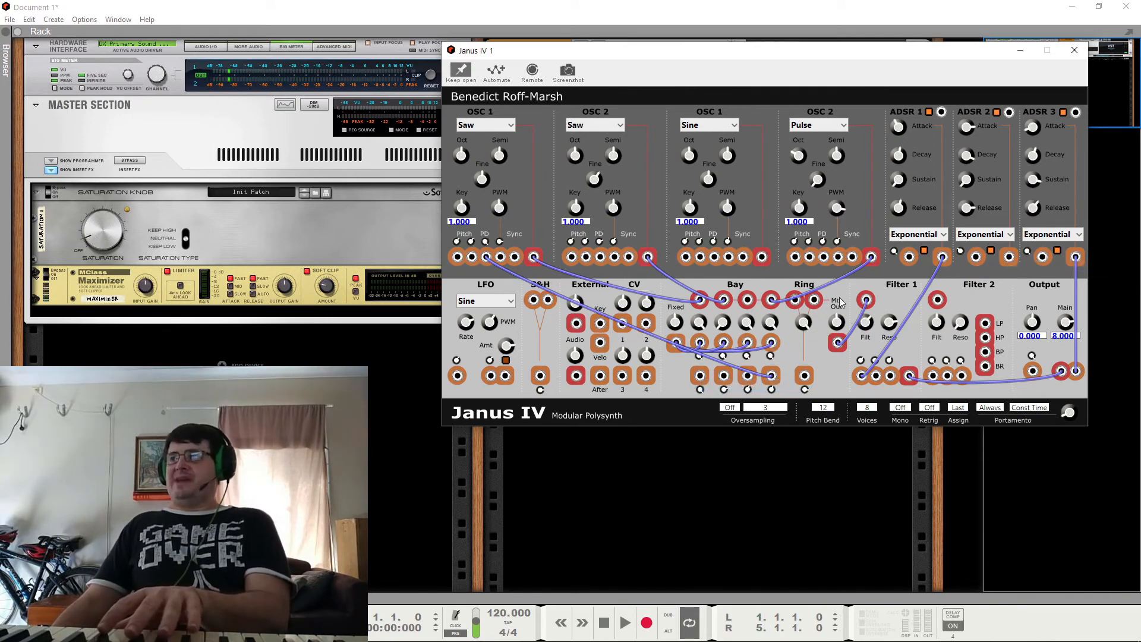
right_click(872, 257)
click(879, 269)
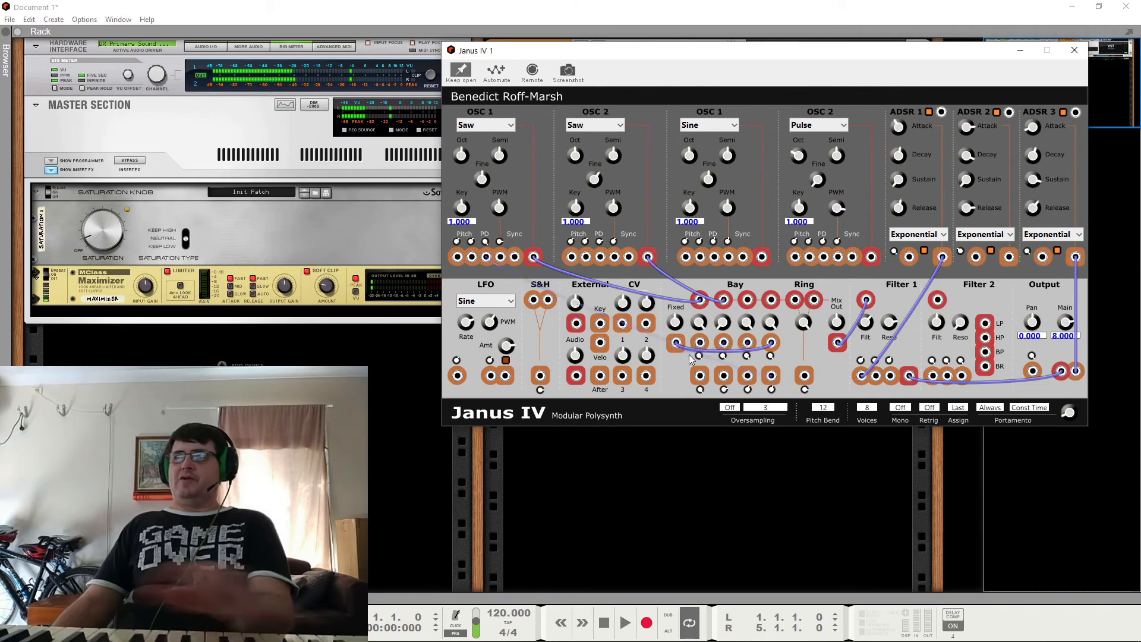
right_click(772, 377)
click(815, 385)
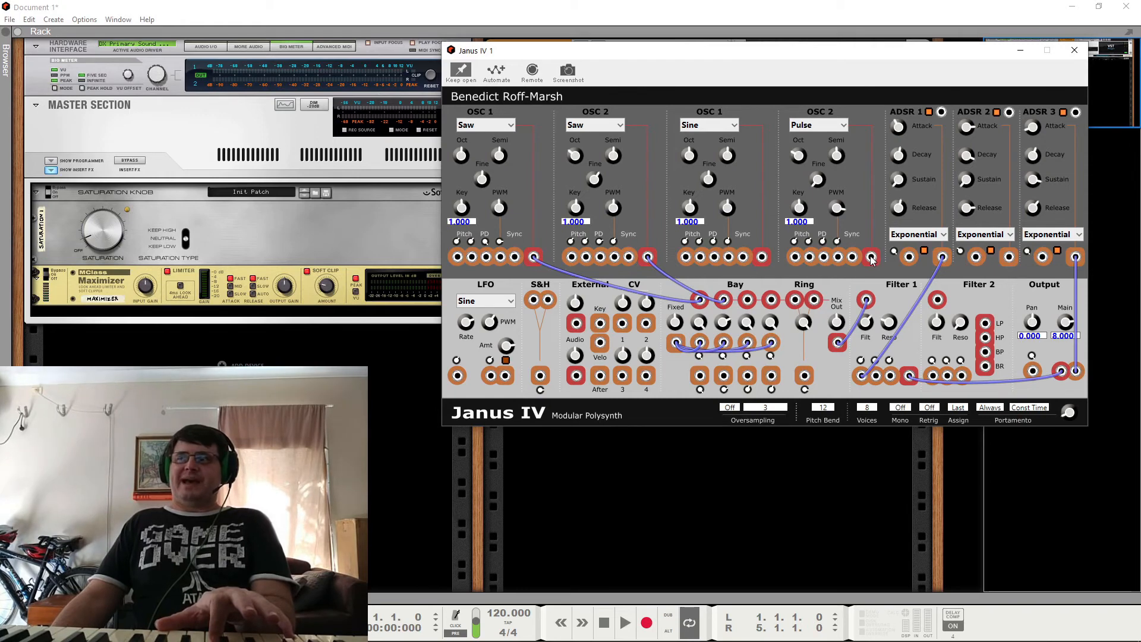
Step: Remove the Fixed cables from the Bay channels and patch Fixed to the first channel's level input
right_click(728, 348)
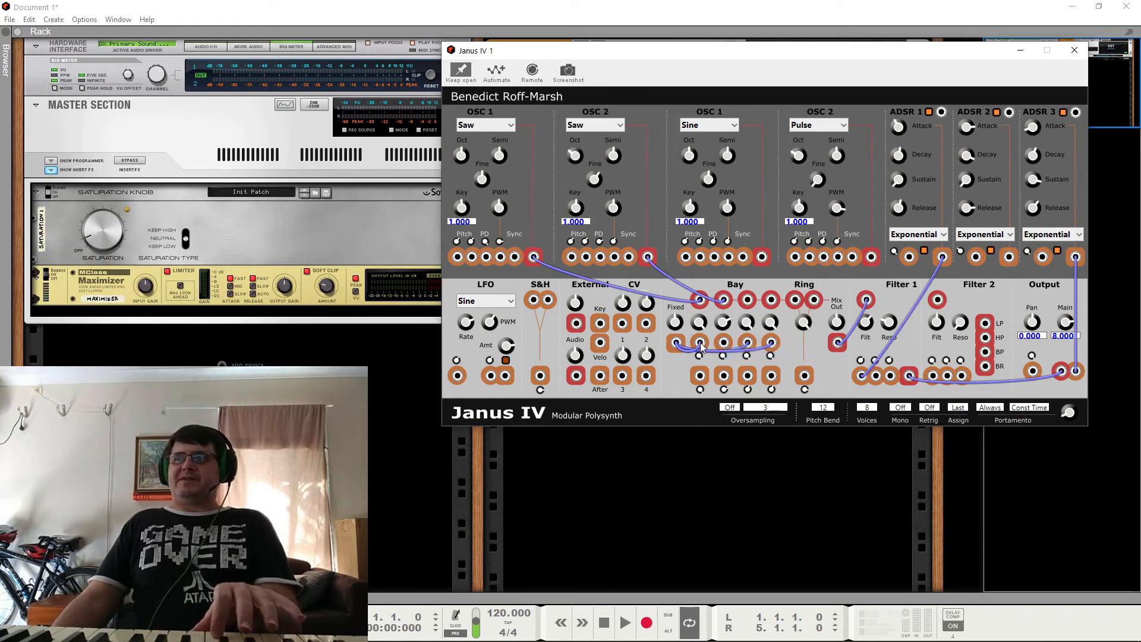
click(746, 352)
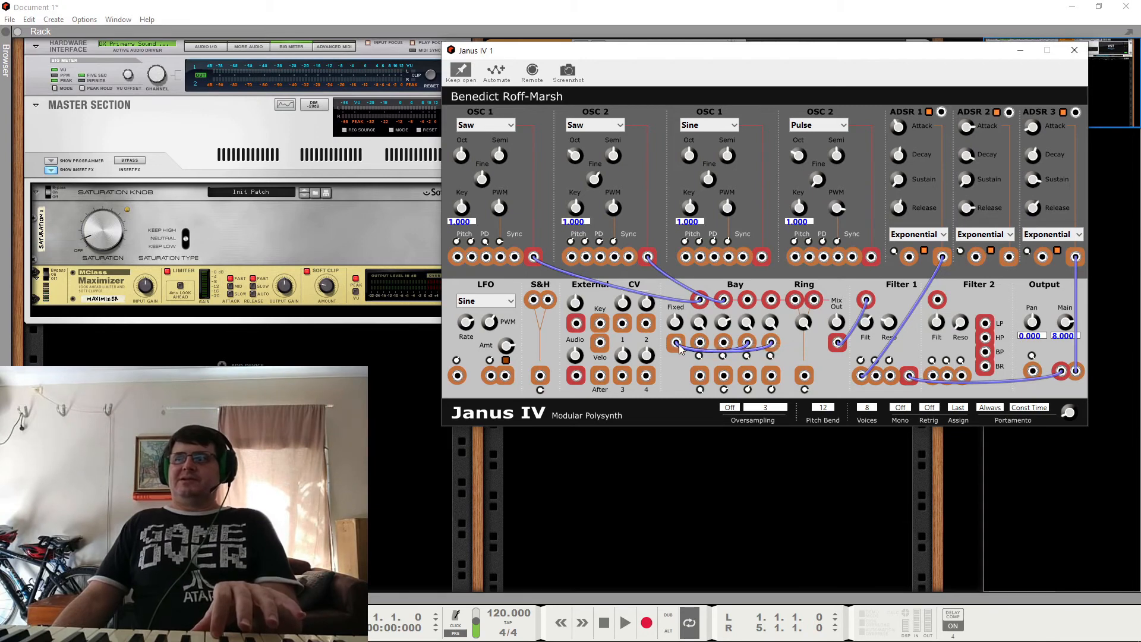
drag(676, 343, 749, 348)
right_click(750, 349)
click(768, 353)
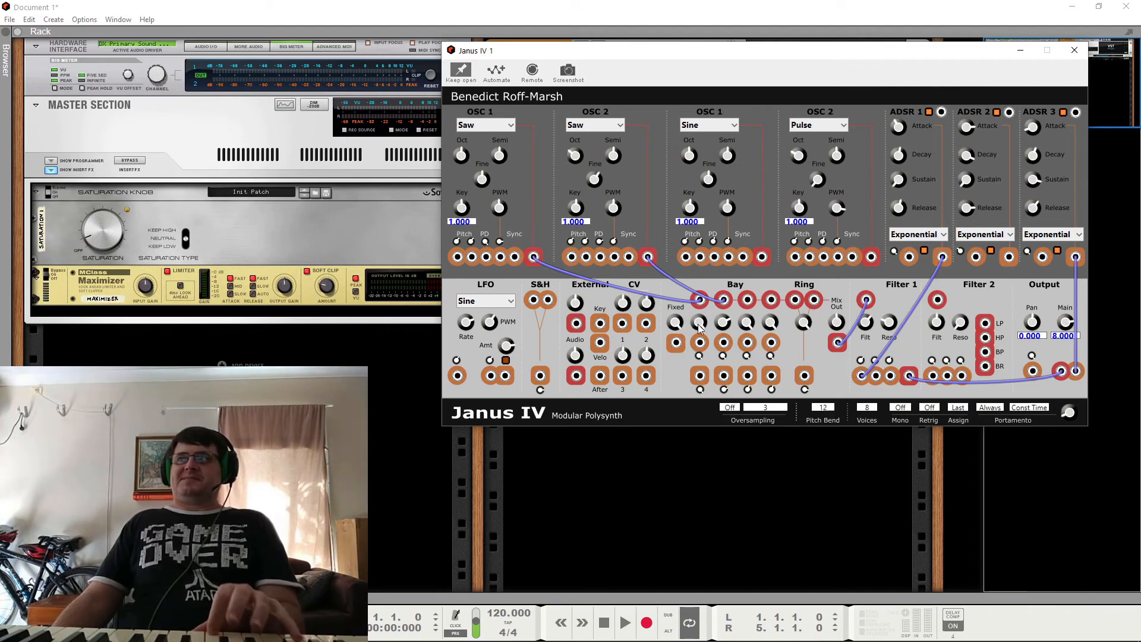
drag(679, 346, 700, 345)
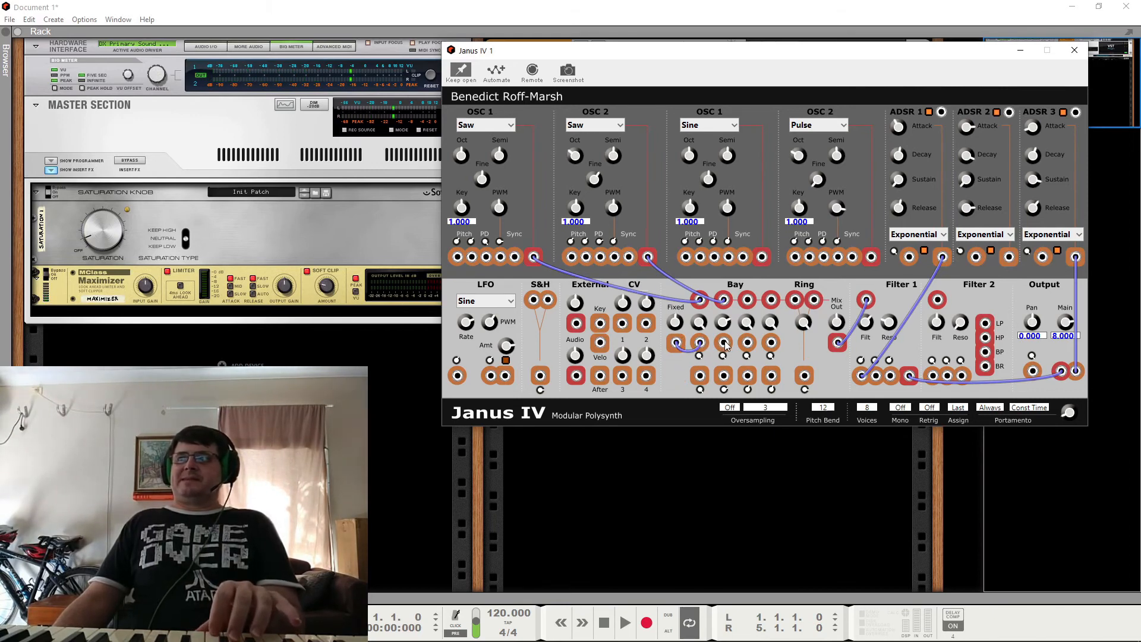
Step: Patch ADSR 2 to the second Bay channel's level input and that channel's output to the saw OSC 1's PD input
drag(723, 343, 1011, 260)
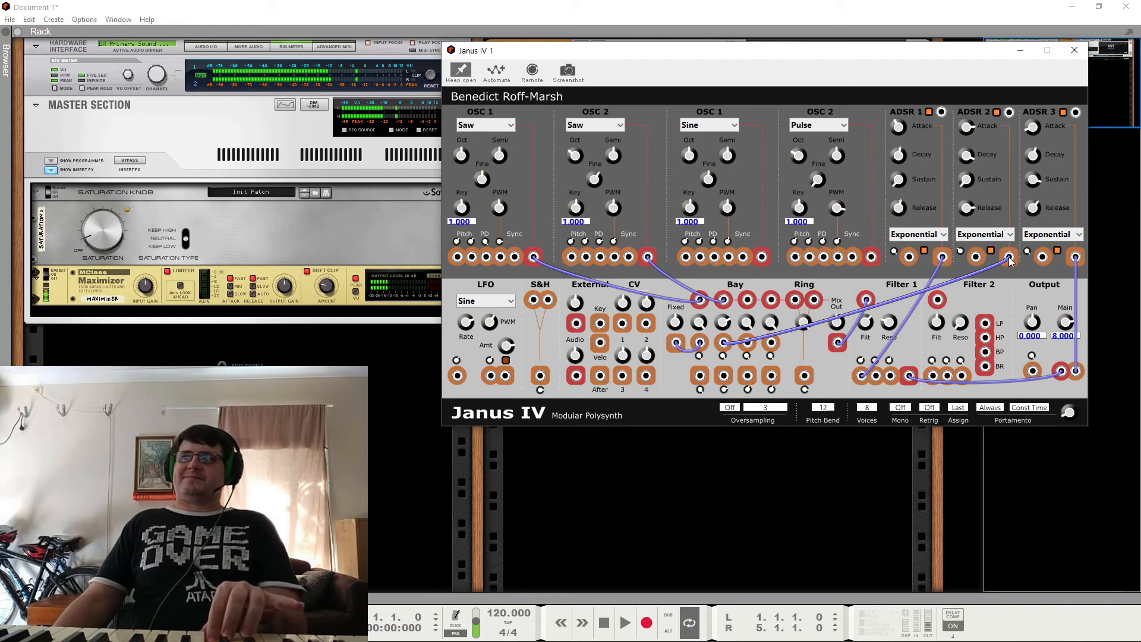
drag(1011, 262, 723, 342)
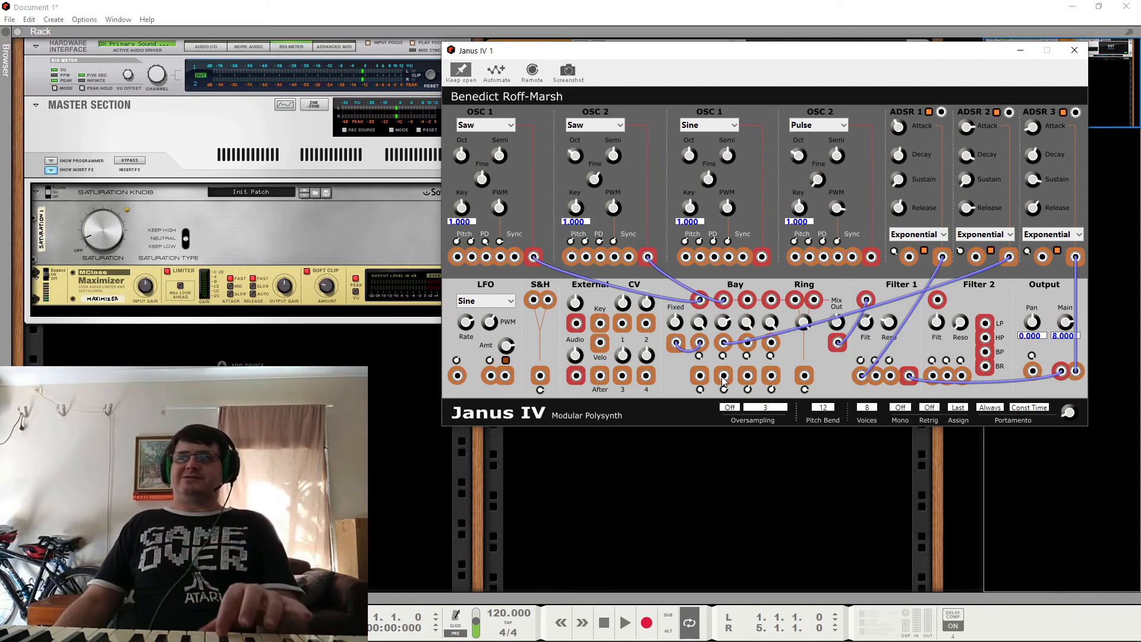
drag(724, 380, 484, 264)
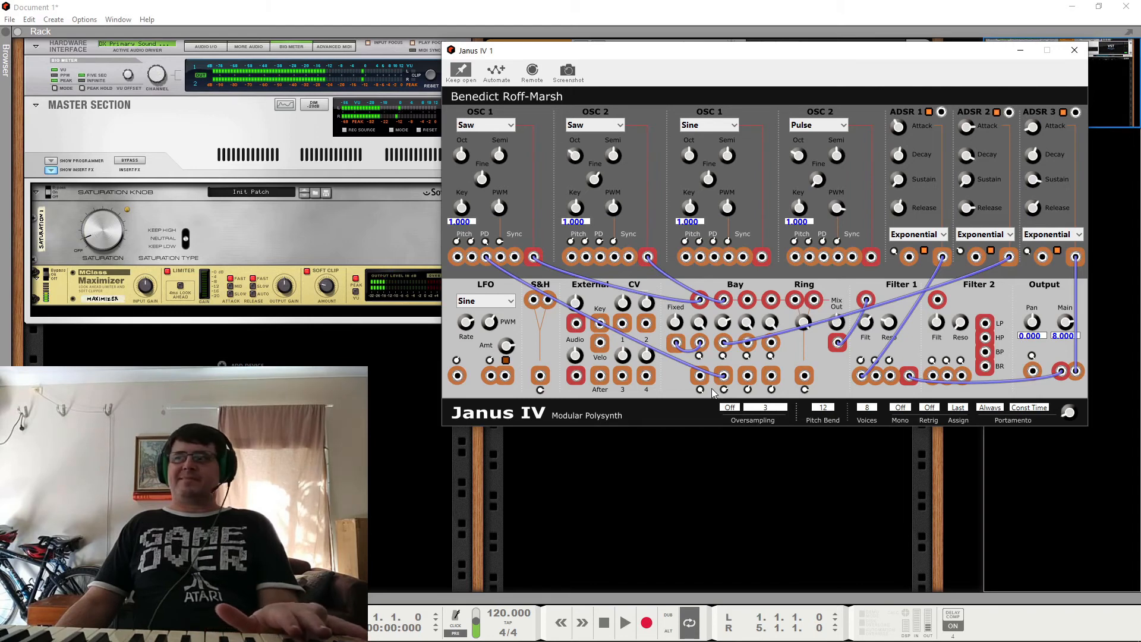
Step: Remove the cables from the second Bay output and ADSR 2, and patch Fixed to the second Bay channel's level input
right_click(724, 379)
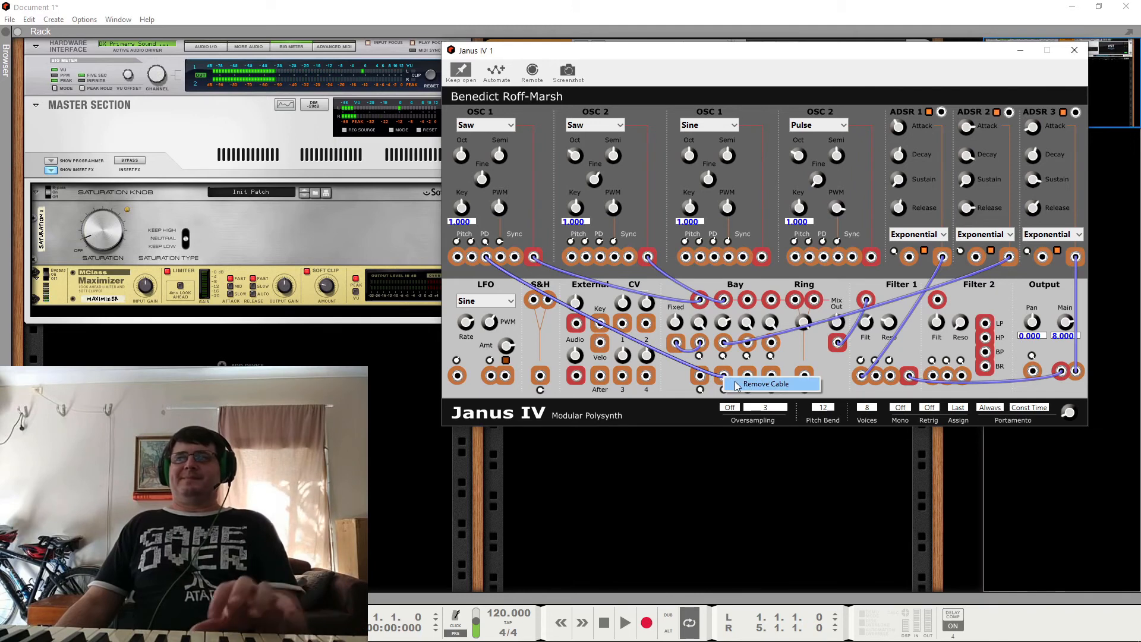
click(766, 384)
right_click(1005, 262)
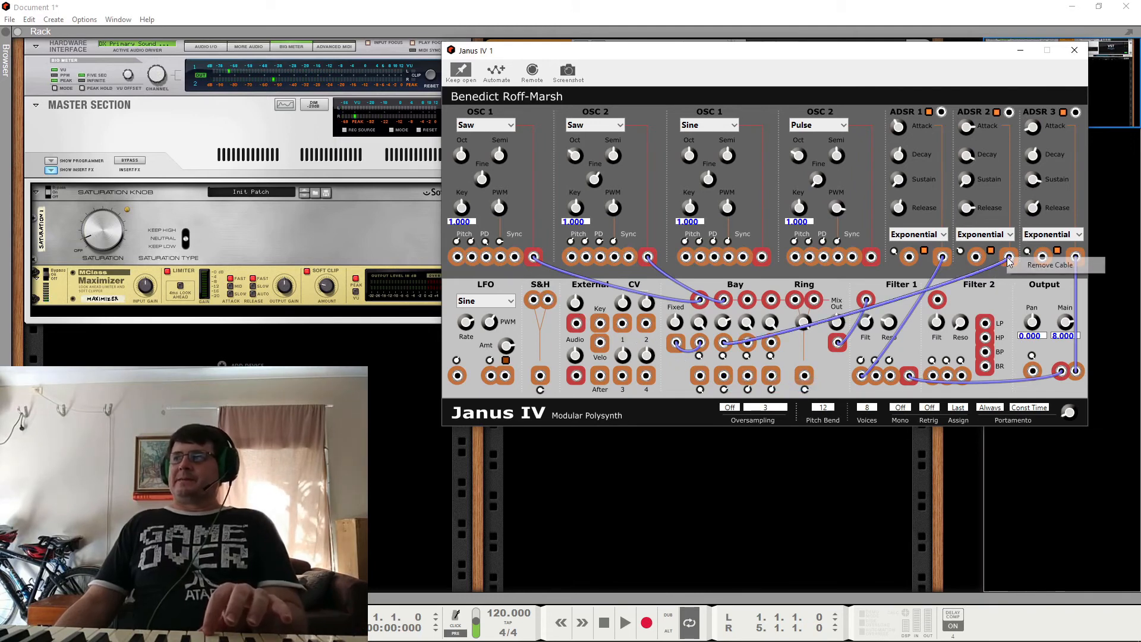
click(1047, 268)
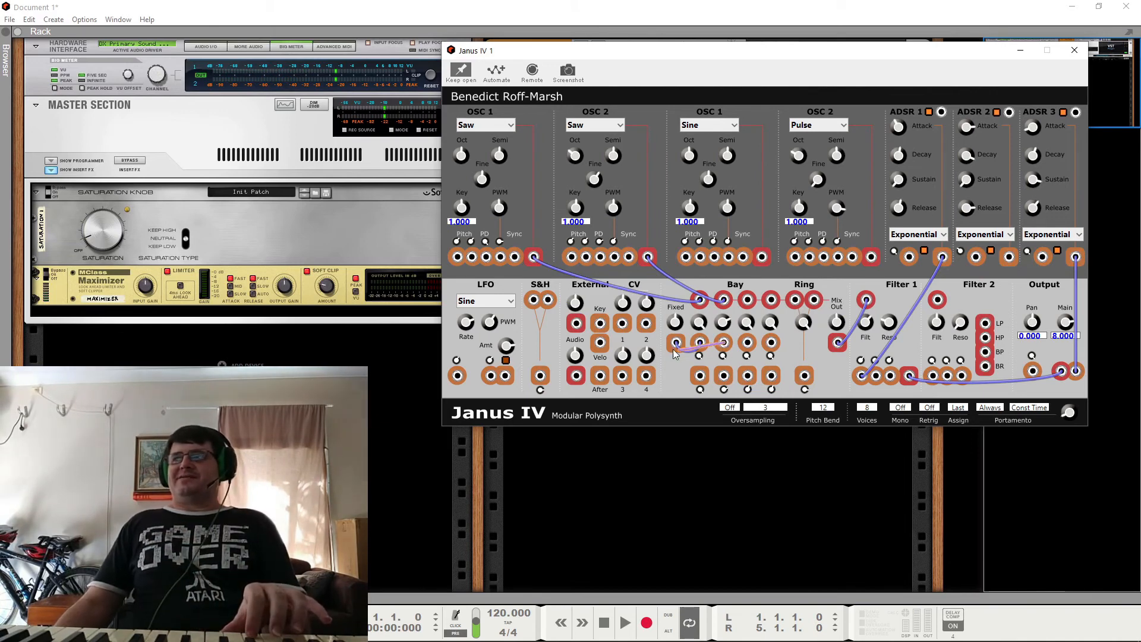
drag(705, 356, 724, 343)
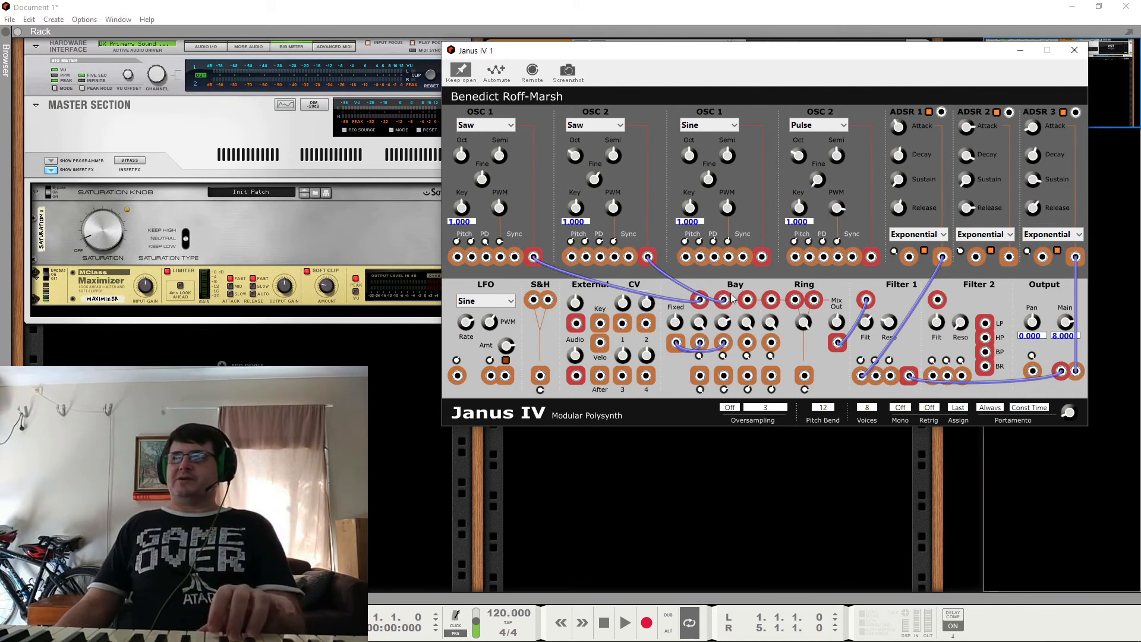
Step: Remove the saw OSC 2 and saw OSC 1 cables from the second and first Bay channel inputs
drag(648, 256, 724, 299)
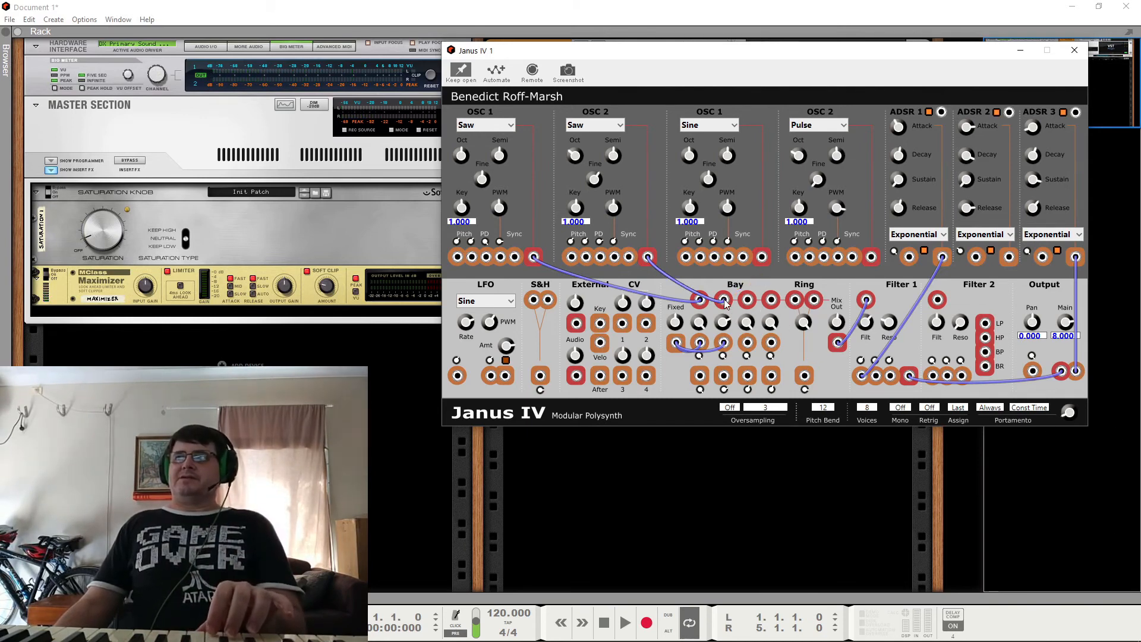
right_click(726, 302)
click(754, 311)
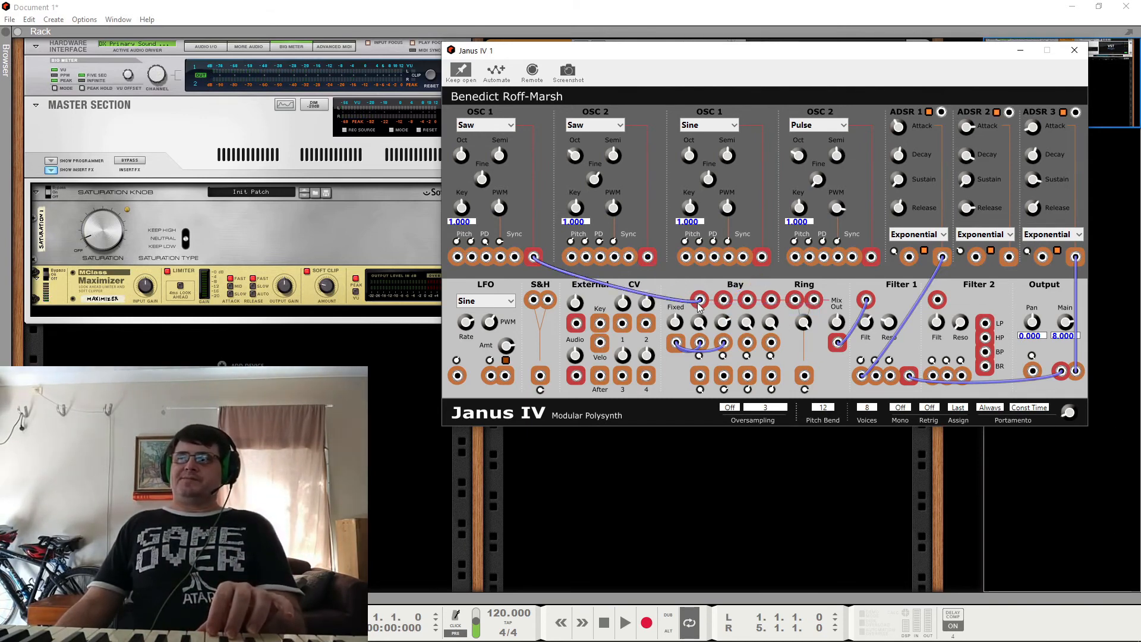
right_click(703, 305)
click(740, 310)
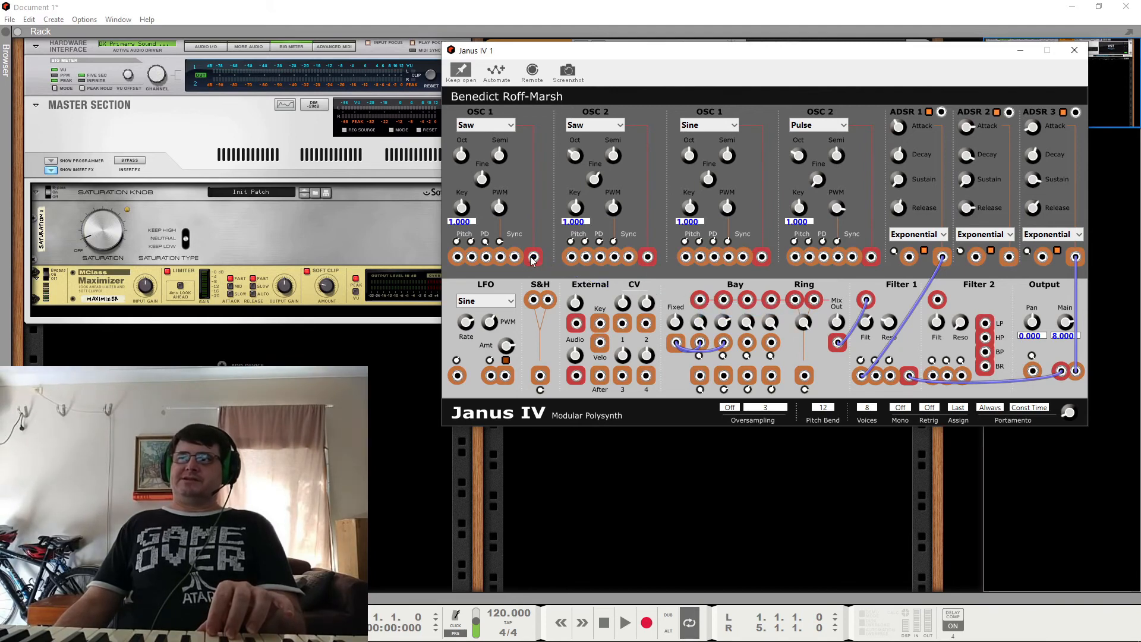
Step: Patch saw OSC 1 and saw OSC 2 to the two Ring inputs and the Ring output to saw OSC 1's PD input
drag(534, 257, 796, 300)
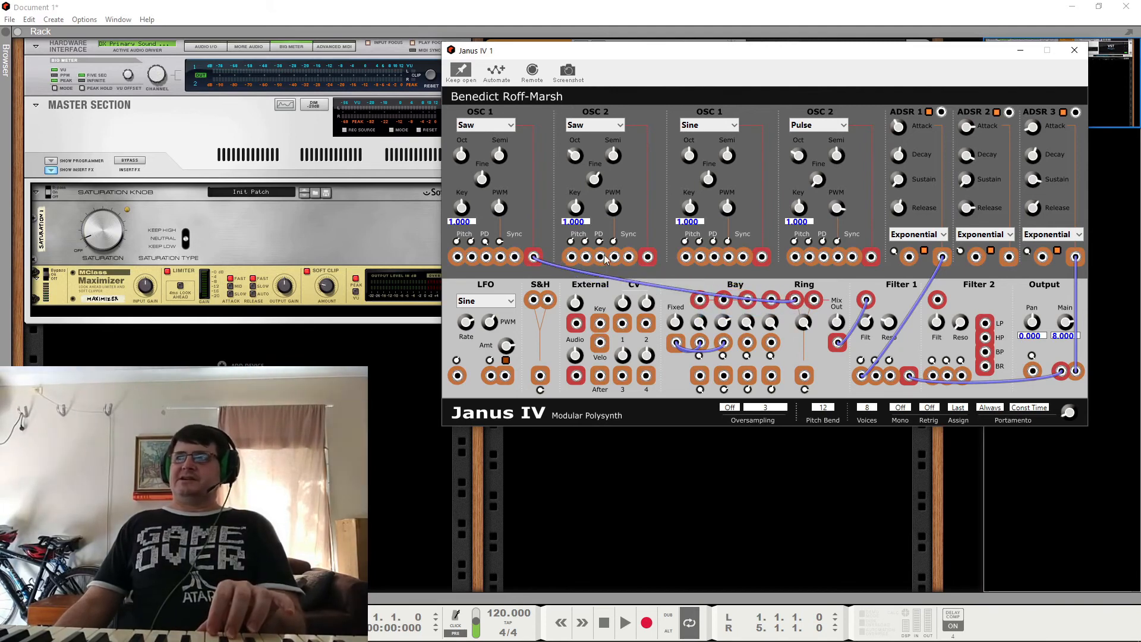
drag(647, 259, 814, 300)
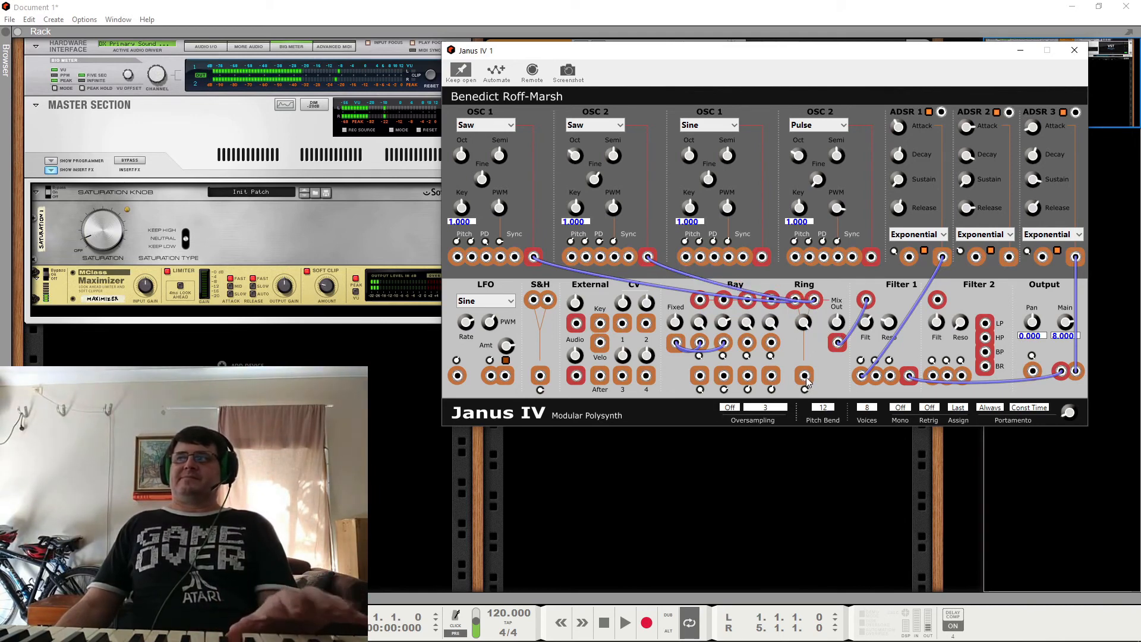
drag(805, 376, 486, 256)
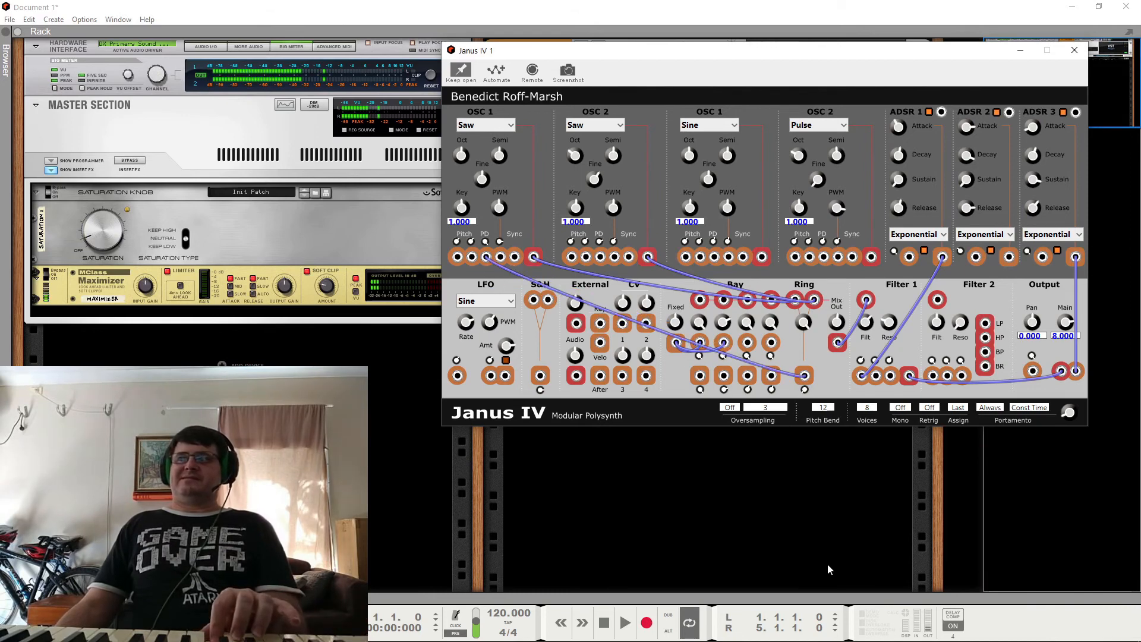
Step: Remove the cable running from the Ring output to saw OSC 1's PD input
right_click(805, 391)
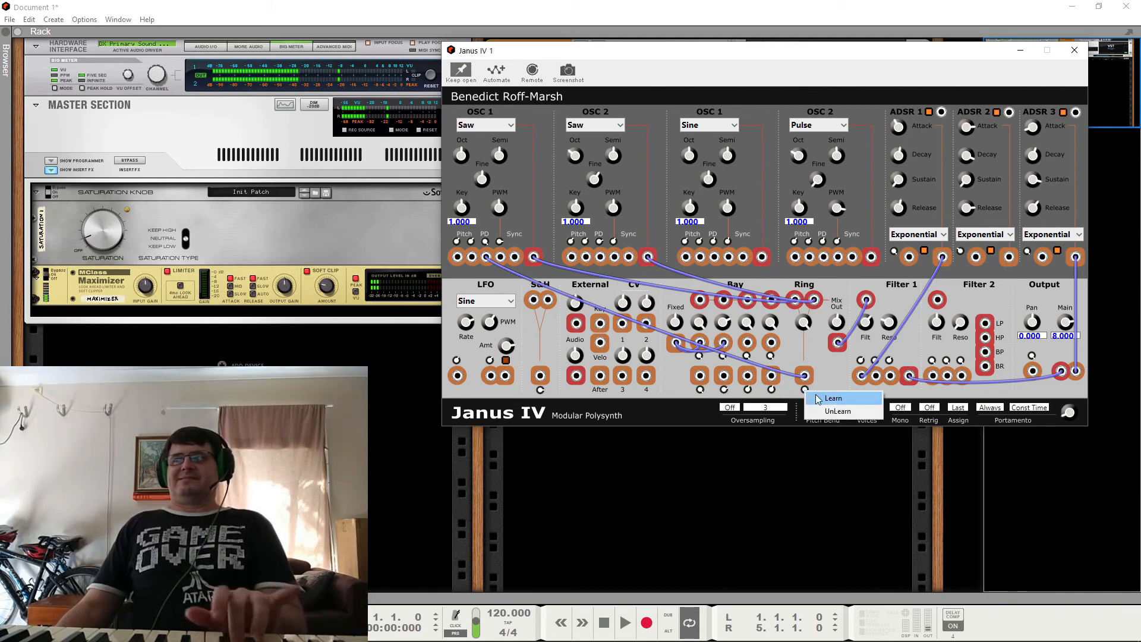
right_click(820, 375)
right_click(801, 373)
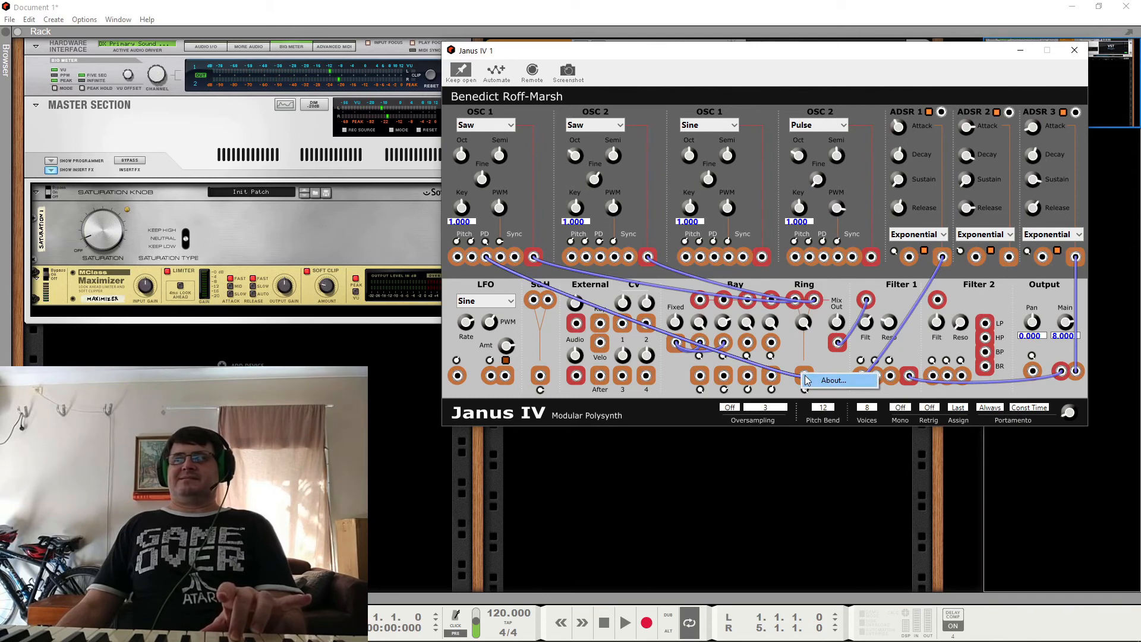
click(795, 376)
right_click(804, 375)
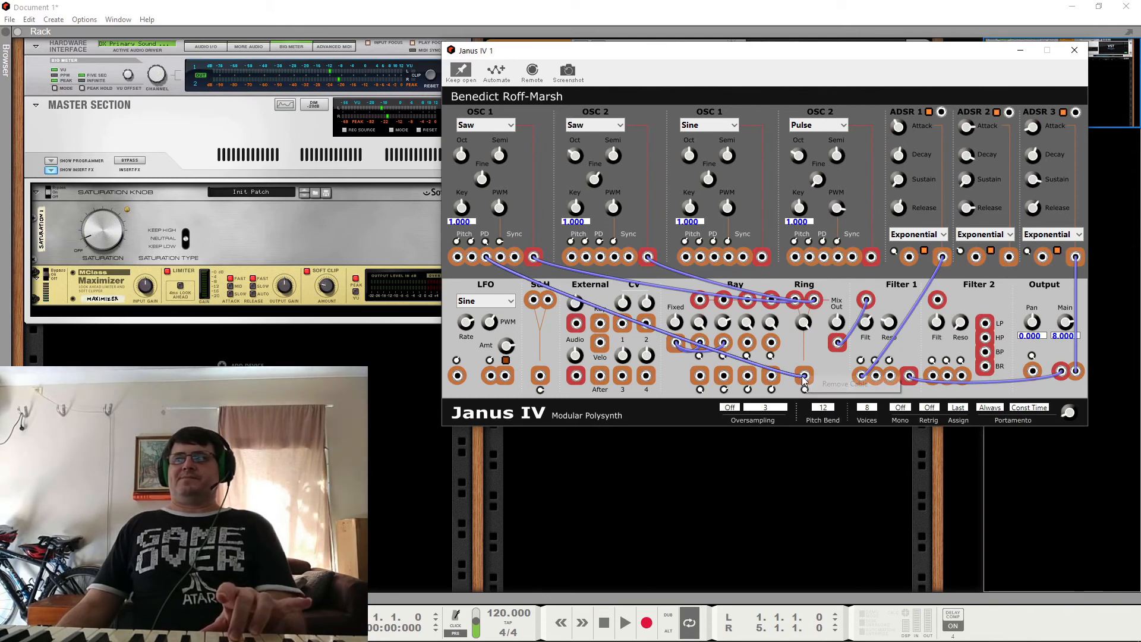
click(816, 383)
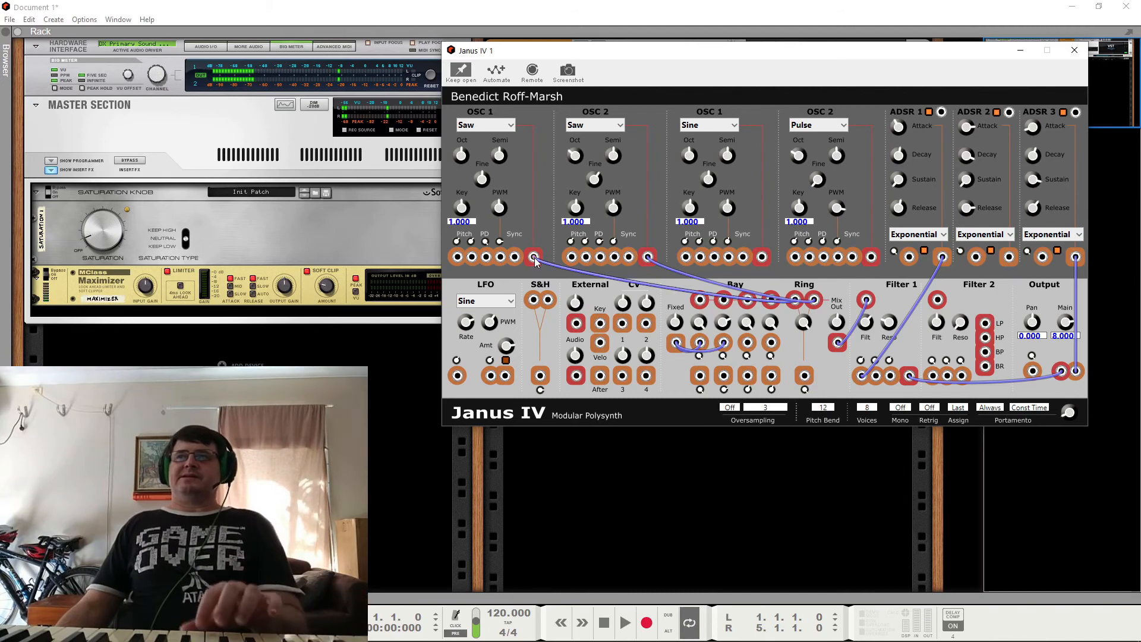
Step: Patch saw OSC 1 and saw OSC 2 to the first and second Bay channel inputs and remove their cables from the Ring inputs
drag(535, 258, 700, 301)
drag(648, 258, 724, 300)
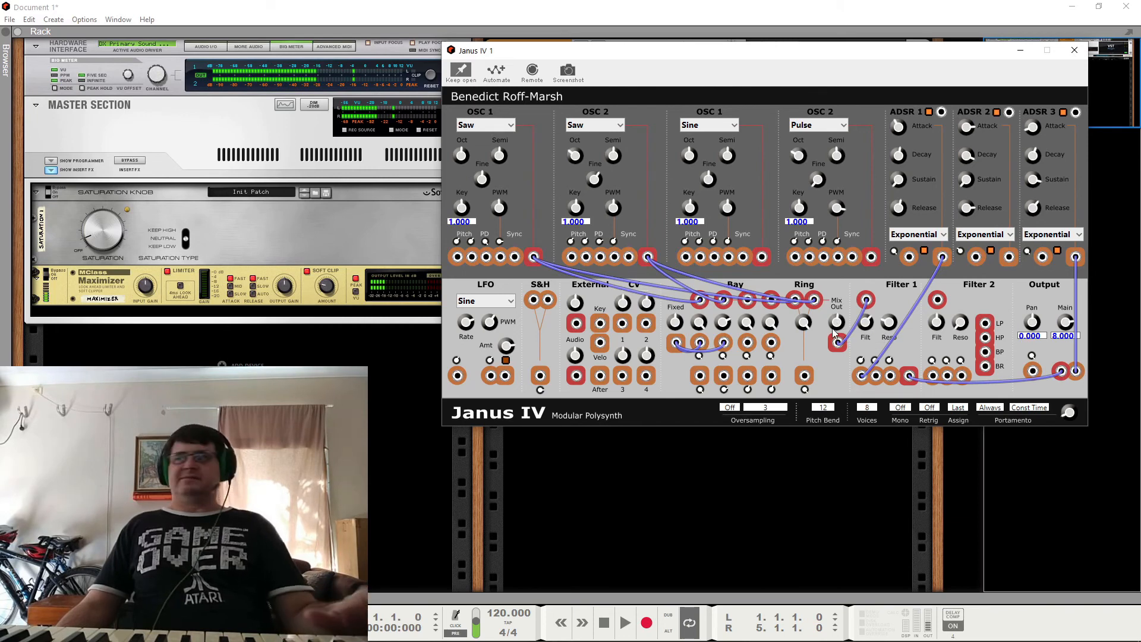
right_click(815, 302)
click(823, 309)
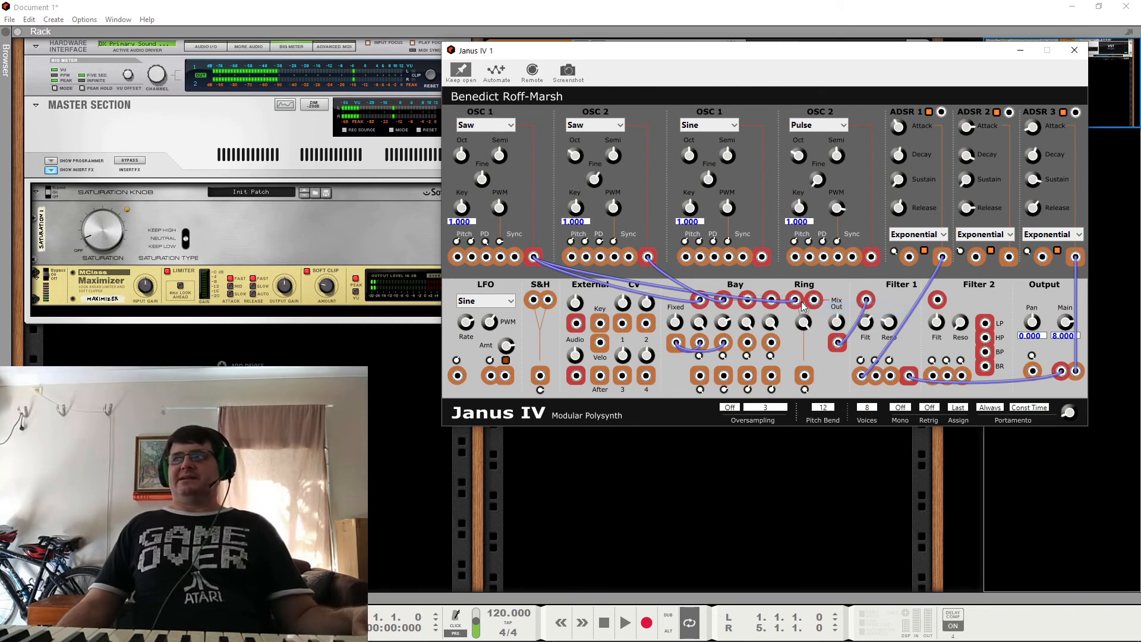
right_click(797, 303)
click(806, 310)
click(806, 309)
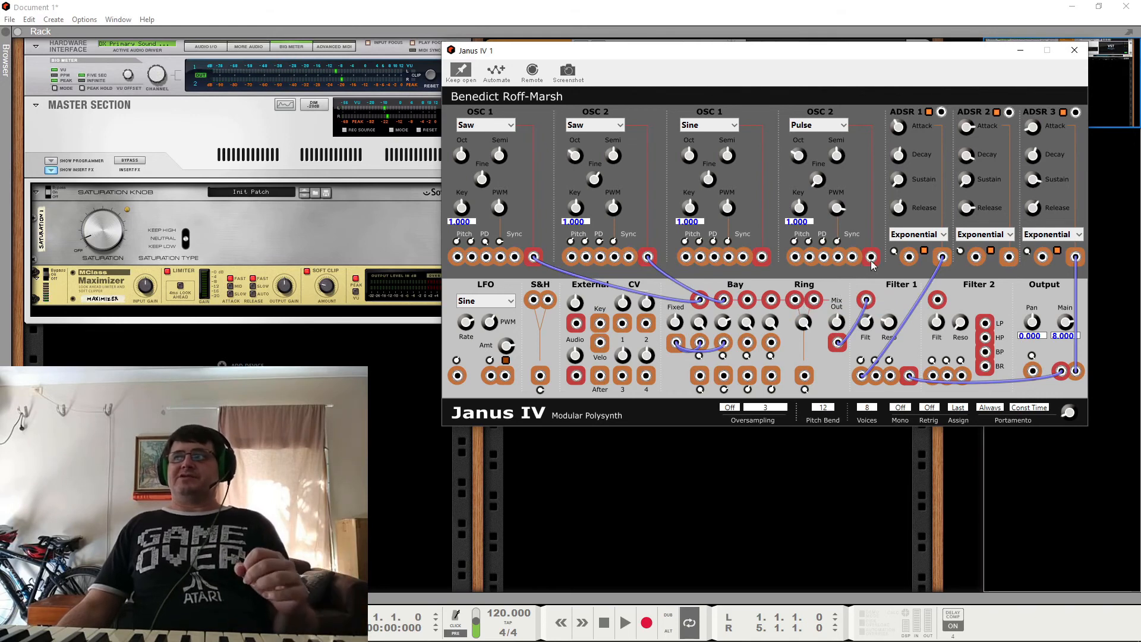
Step: Patch the pulse OSC 2 to the second Ring input and the saw OSC 2 to the first Ring input
drag(873, 260, 814, 300)
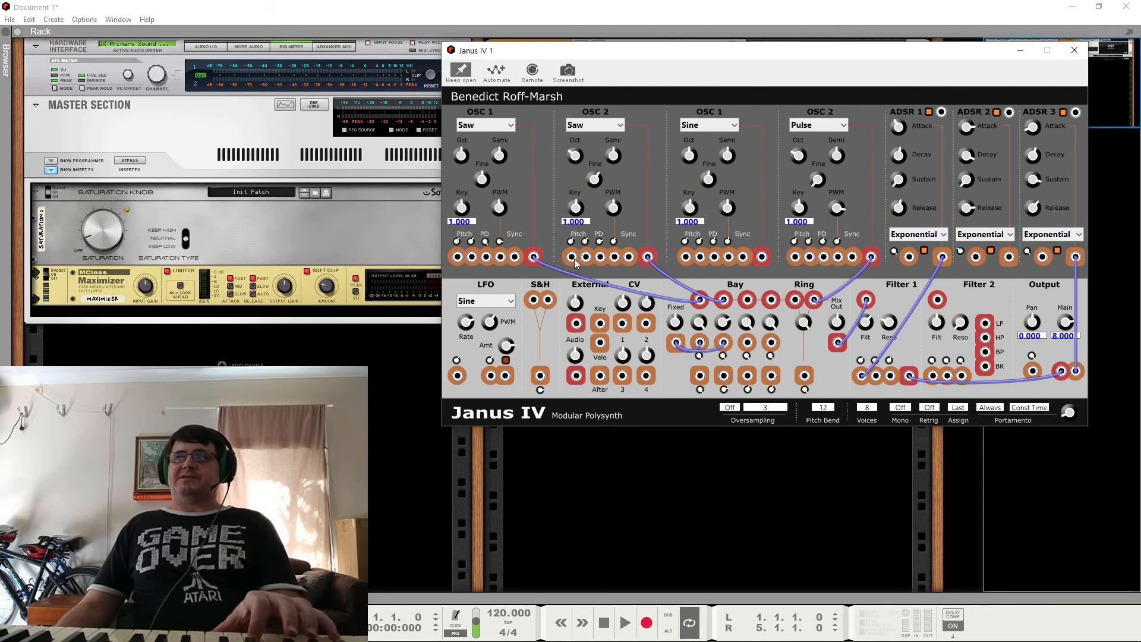
drag(648, 260, 797, 303)
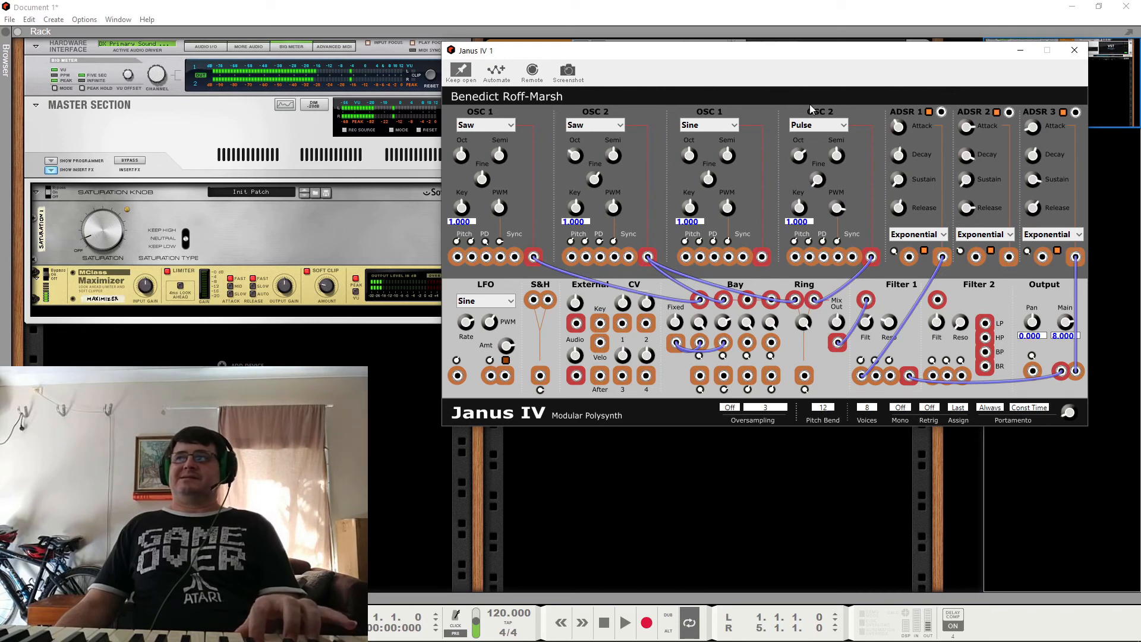
drag(810, 106, 811, 95)
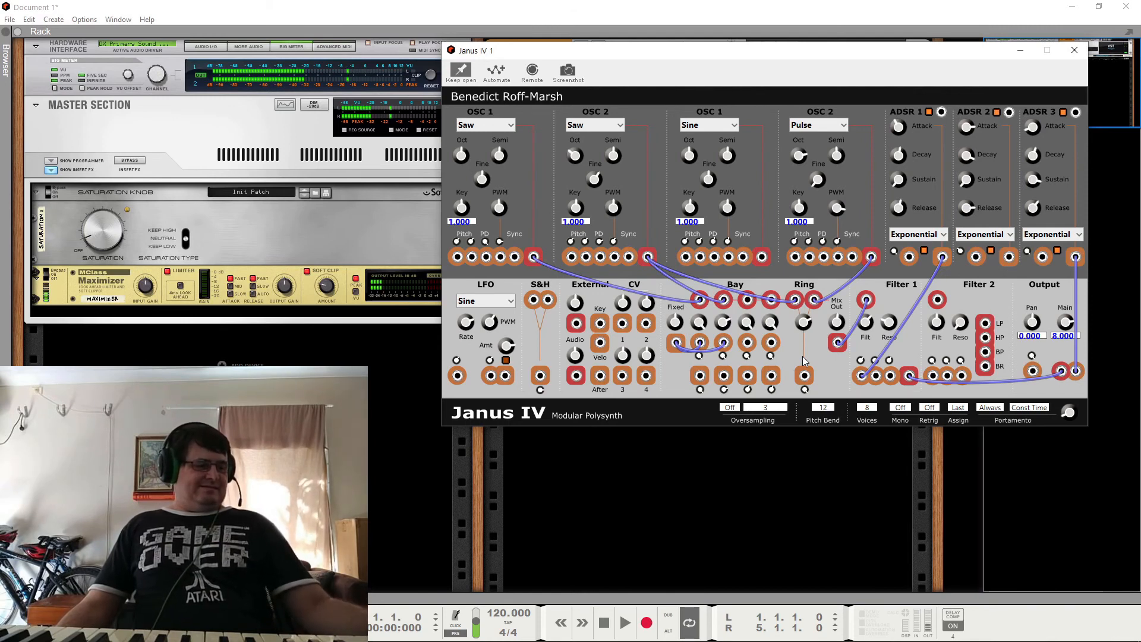
Step: Remove the pulse OSC 2 and saw OSC 2 cables from the Ring inputs
right_click(869, 264)
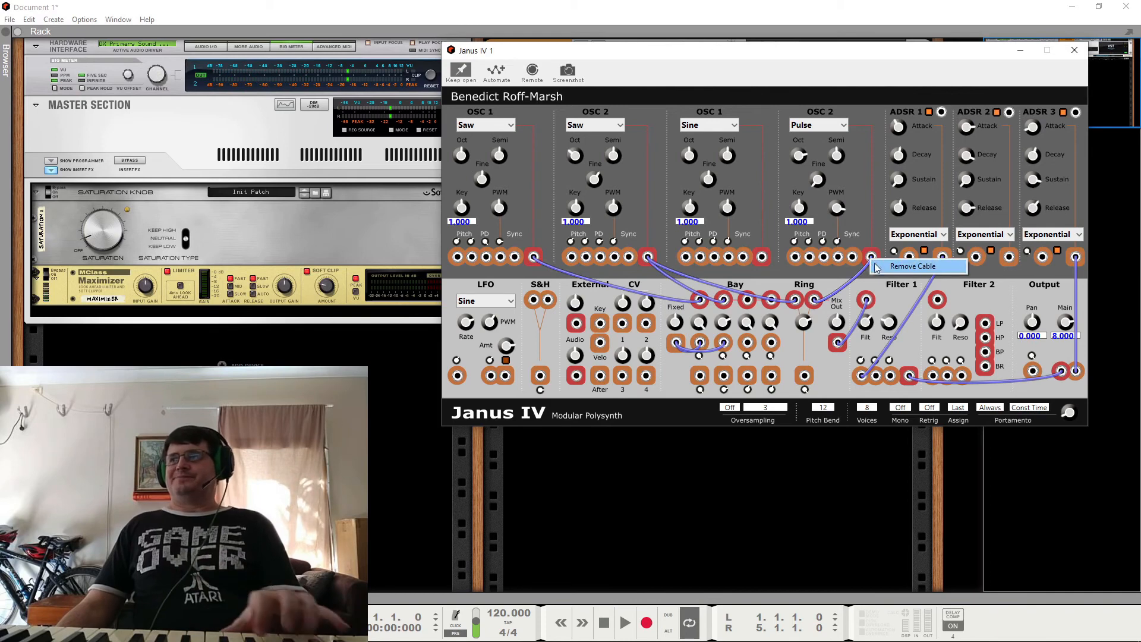
click(892, 267)
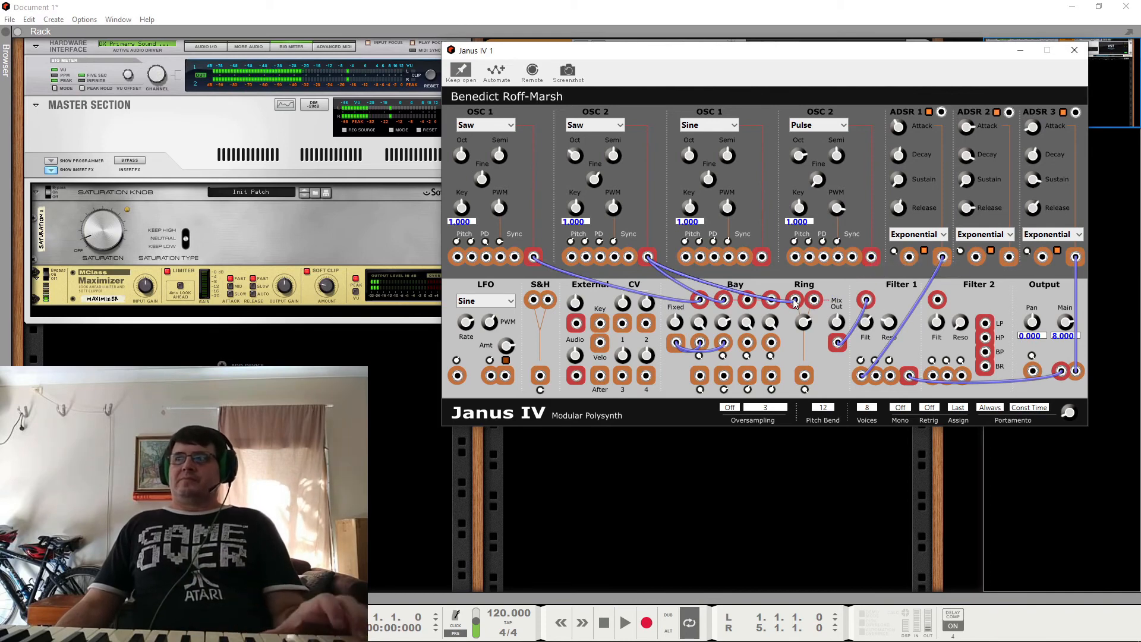
right_click(796, 299)
click(862, 309)
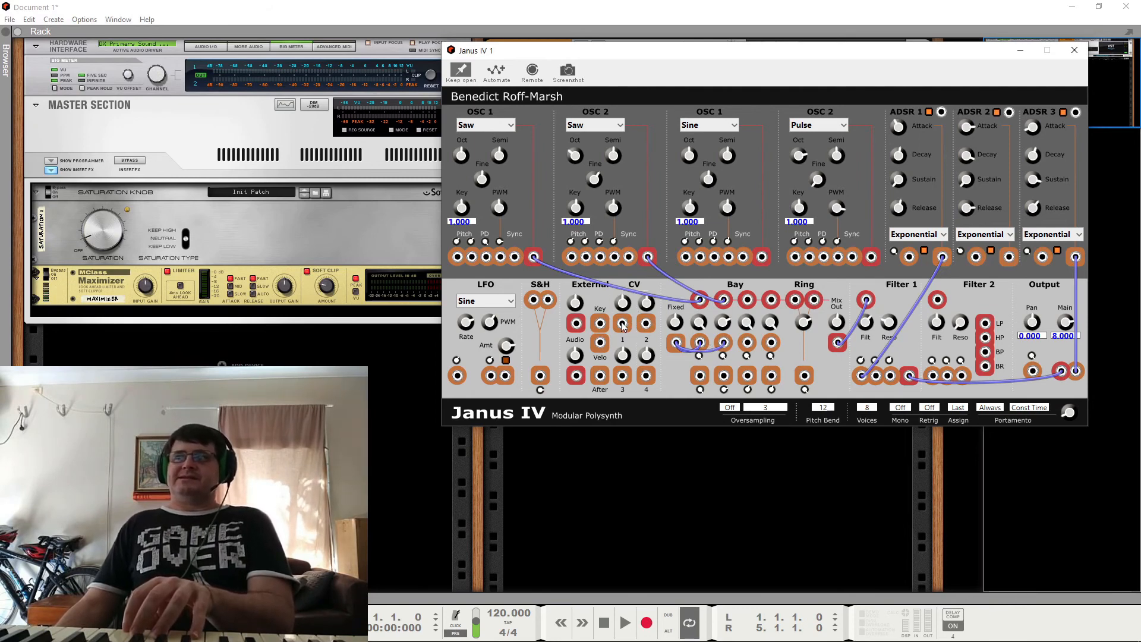
mouse_move(622, 324)
mouse_down()
mouse_move(699, 359)
mouse_move(758, 349)
mouse_move(633, 343)
mouse_up()
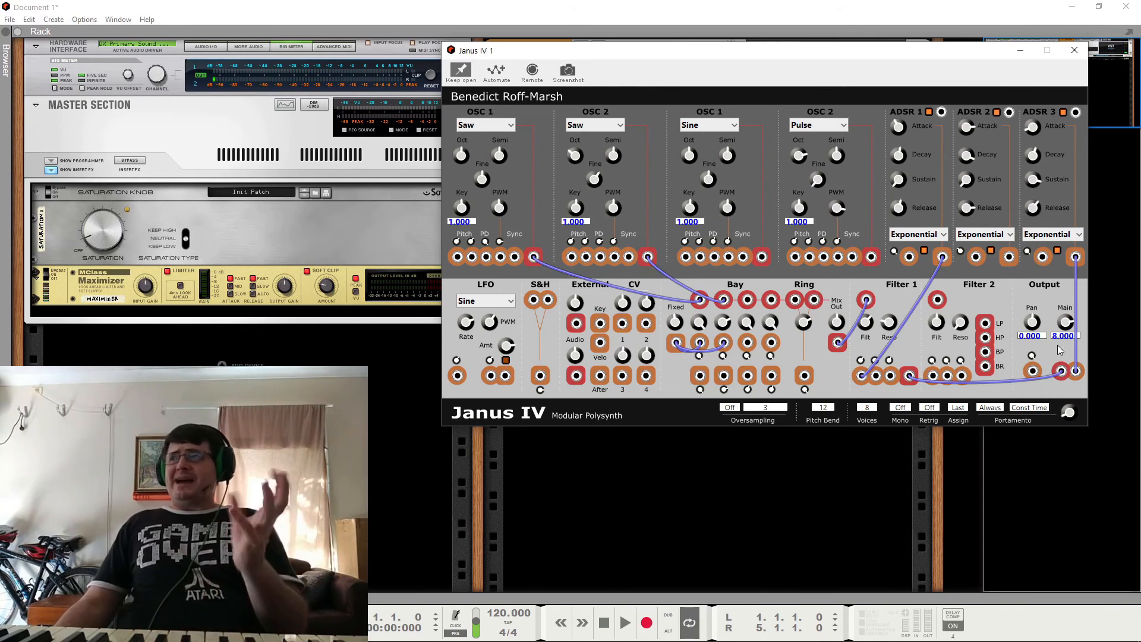
Step: Try oversampling at 2x, 4x and 32x and switch it back to Off
click(729, 408)
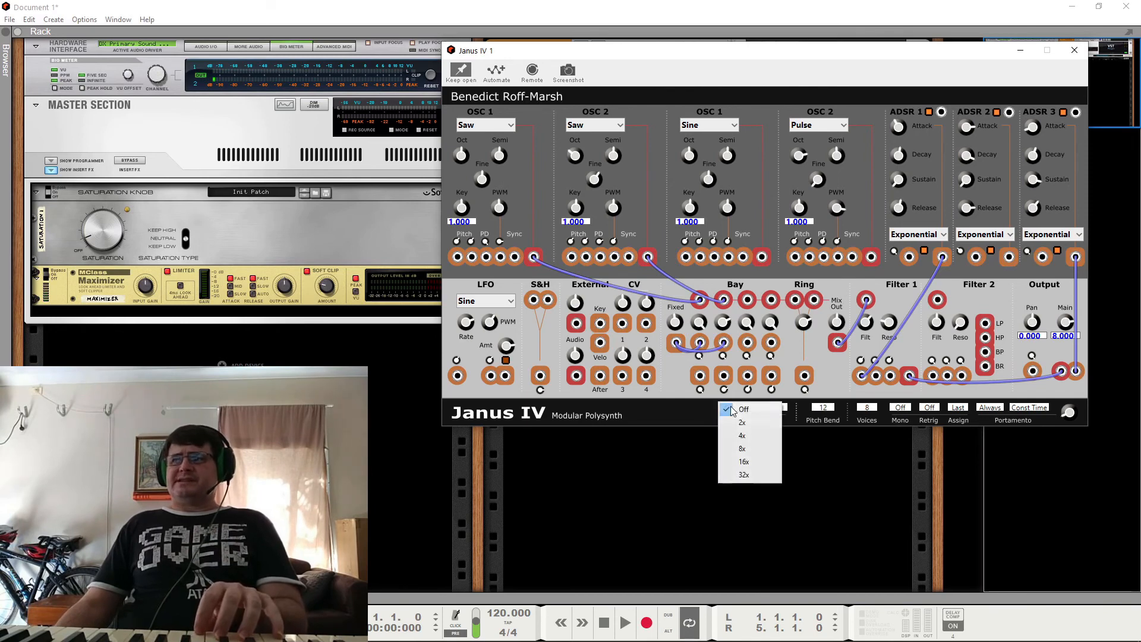
click(742, 423)
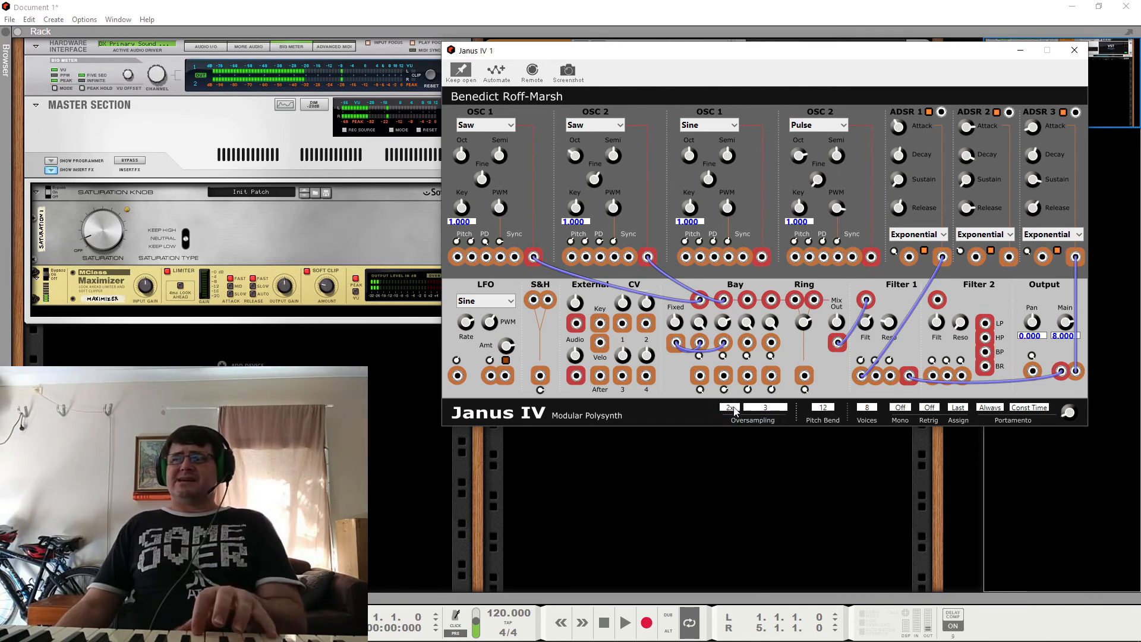
click(740, 408)
click(743, 438)
click(729, 408)
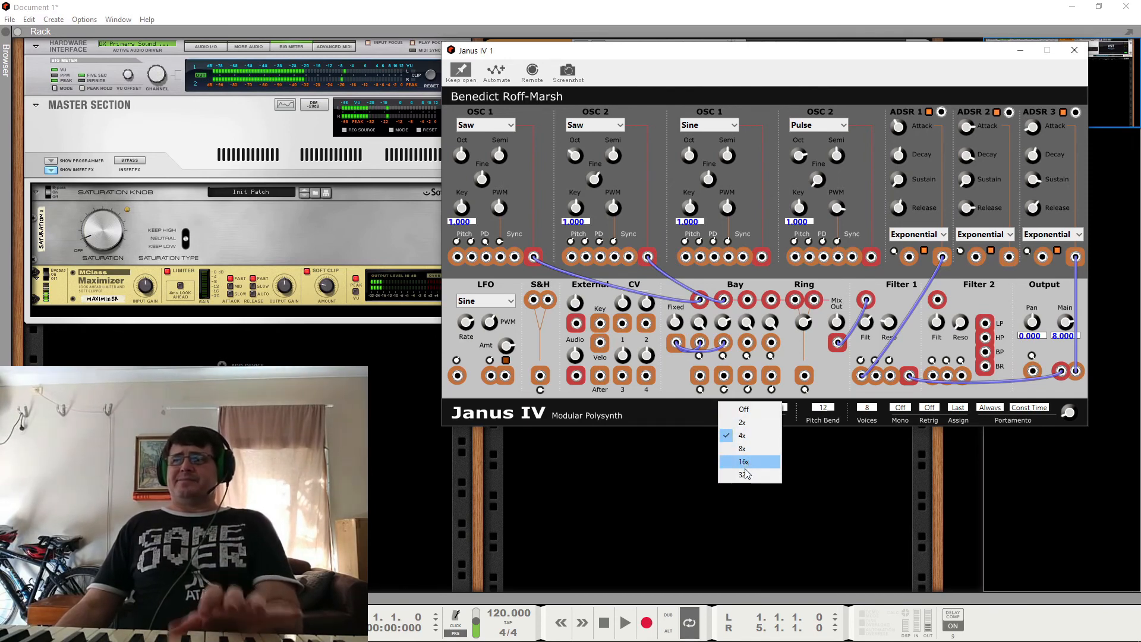
click(746, 475)
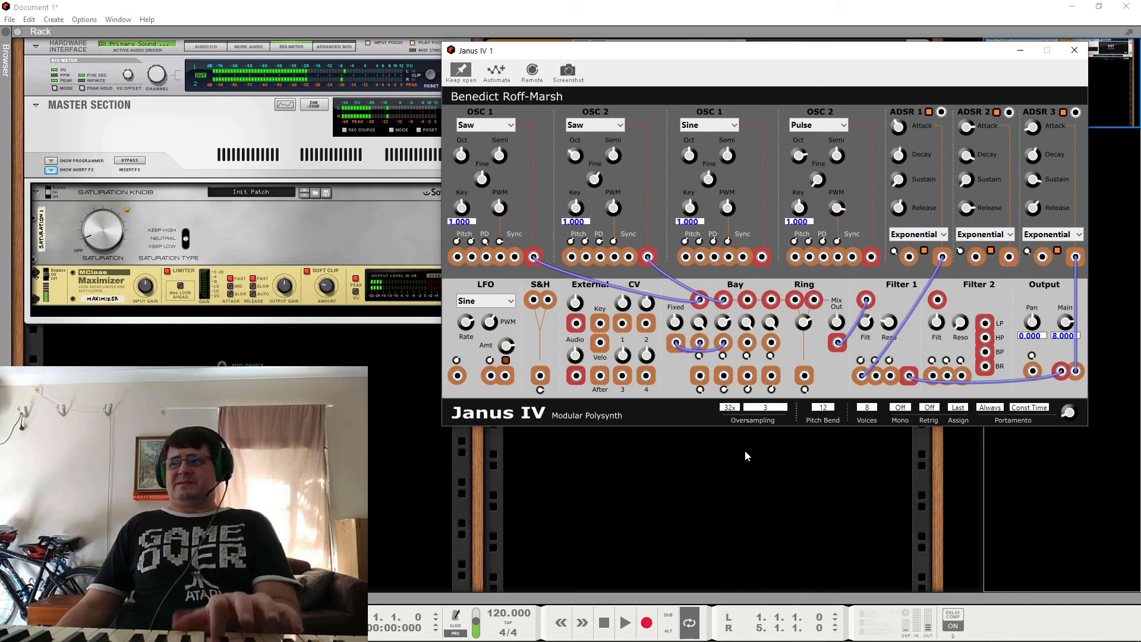
click(729, 408)
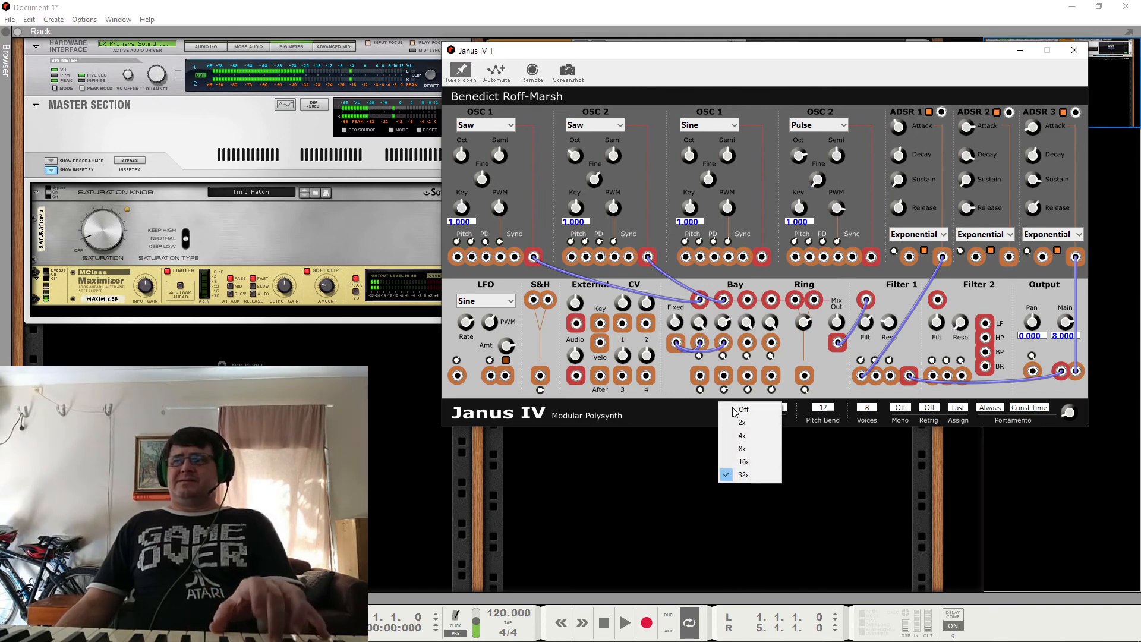
click(733, 409)
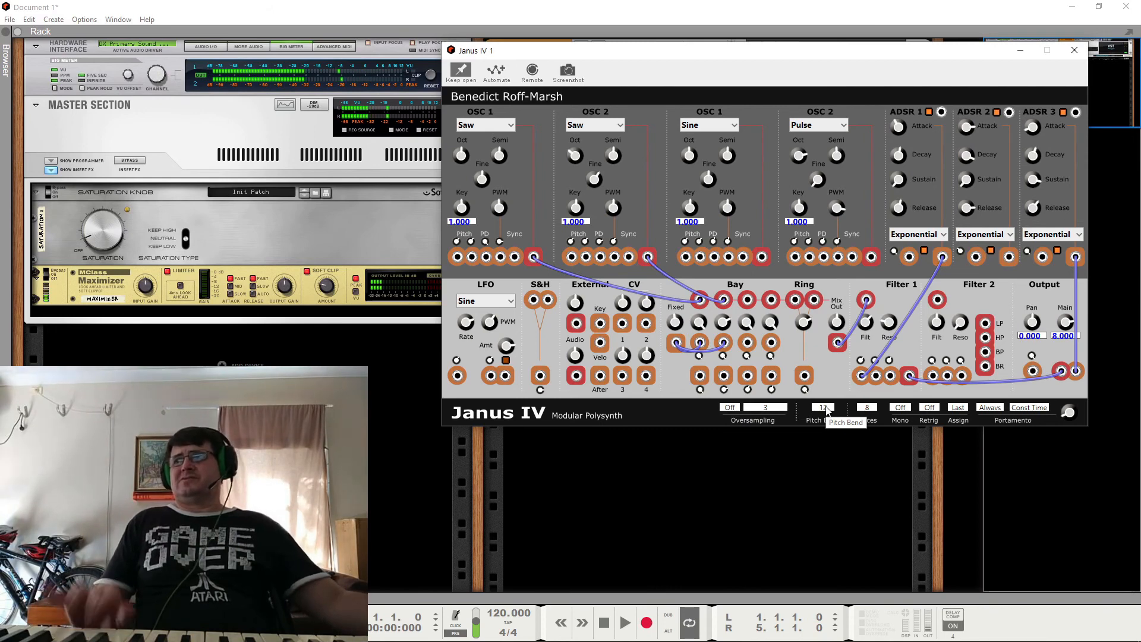
Step: Look through the available voice counts up to the highest option without choosing another one
click(868, 409)
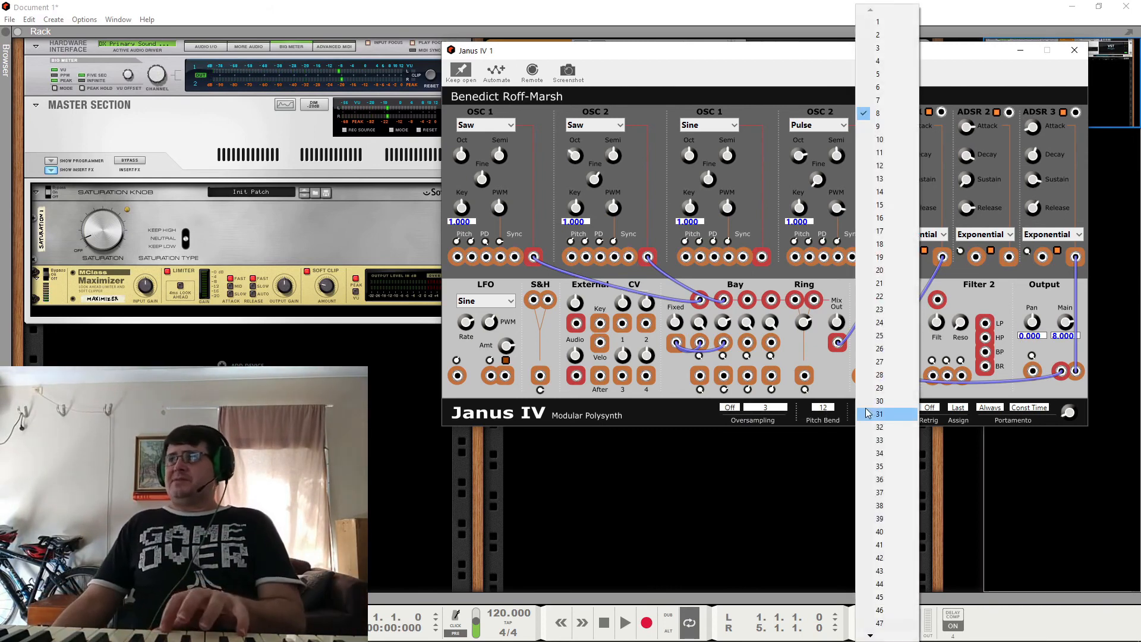
mouse_move(871, 637)
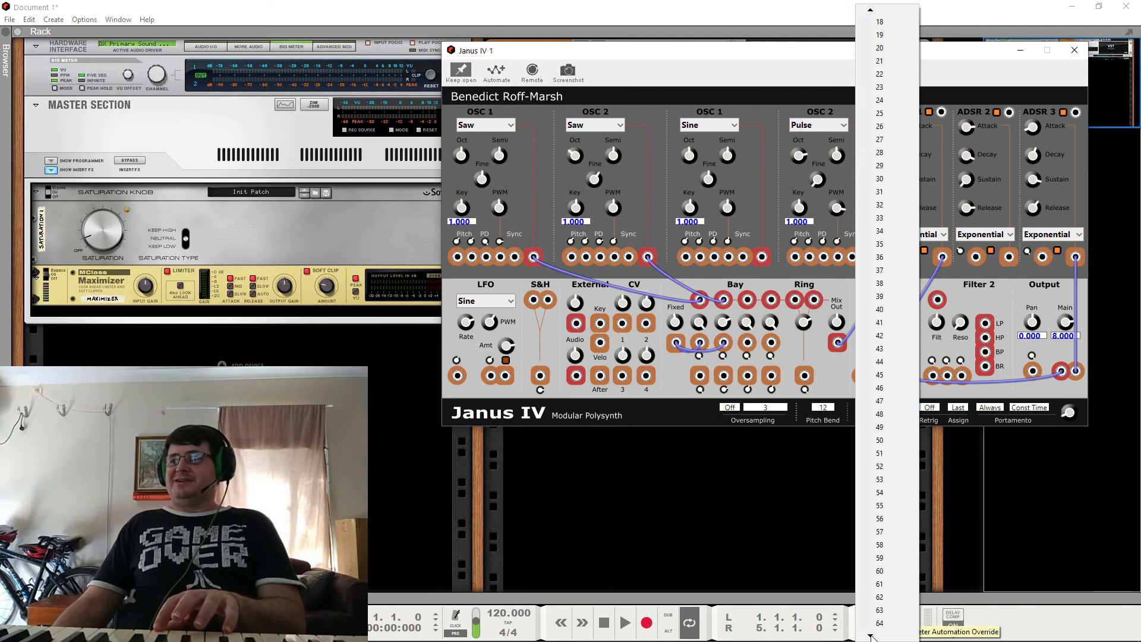
click(810, 528)
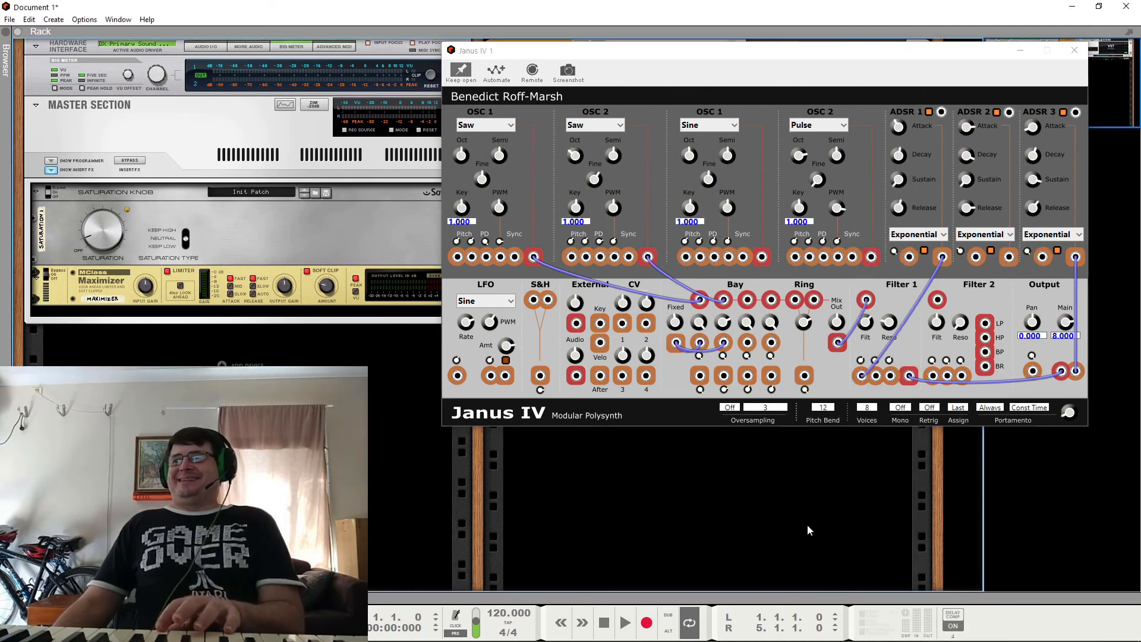
Step: Turn Mono mode on and view the note assignment options
click(901, 408)
click(905, 421)
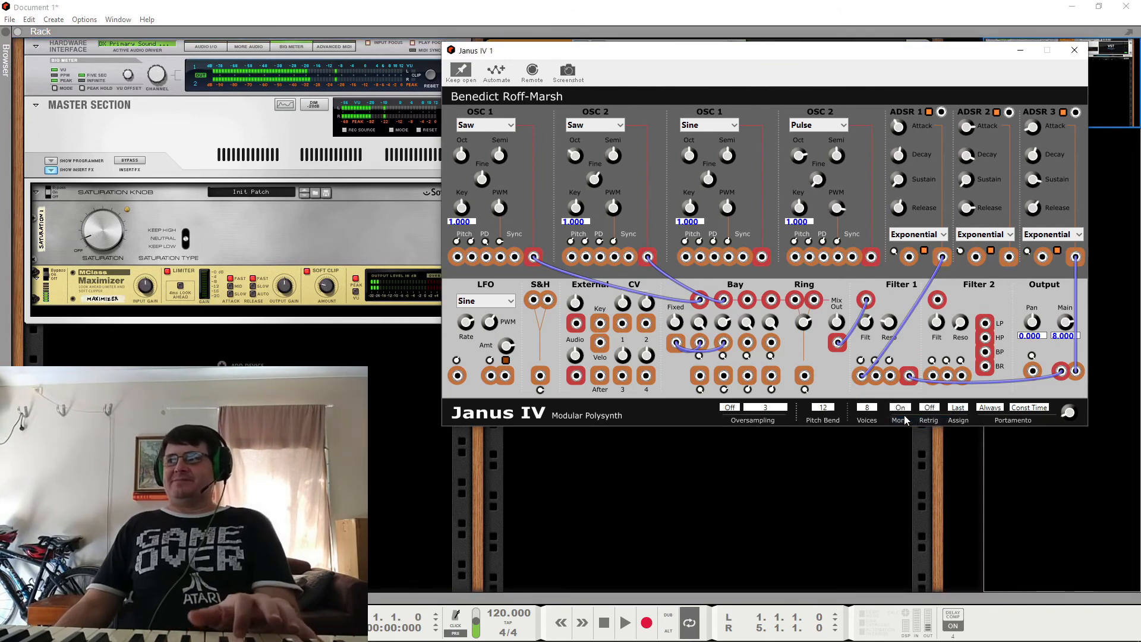
click(961, 410)
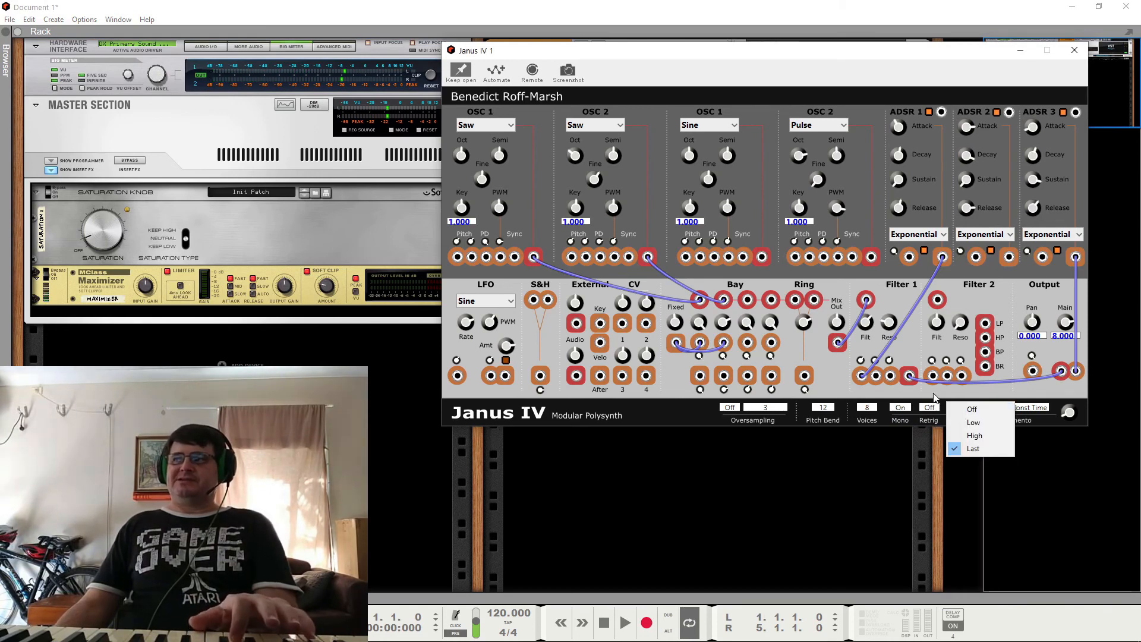
click(930, 408)
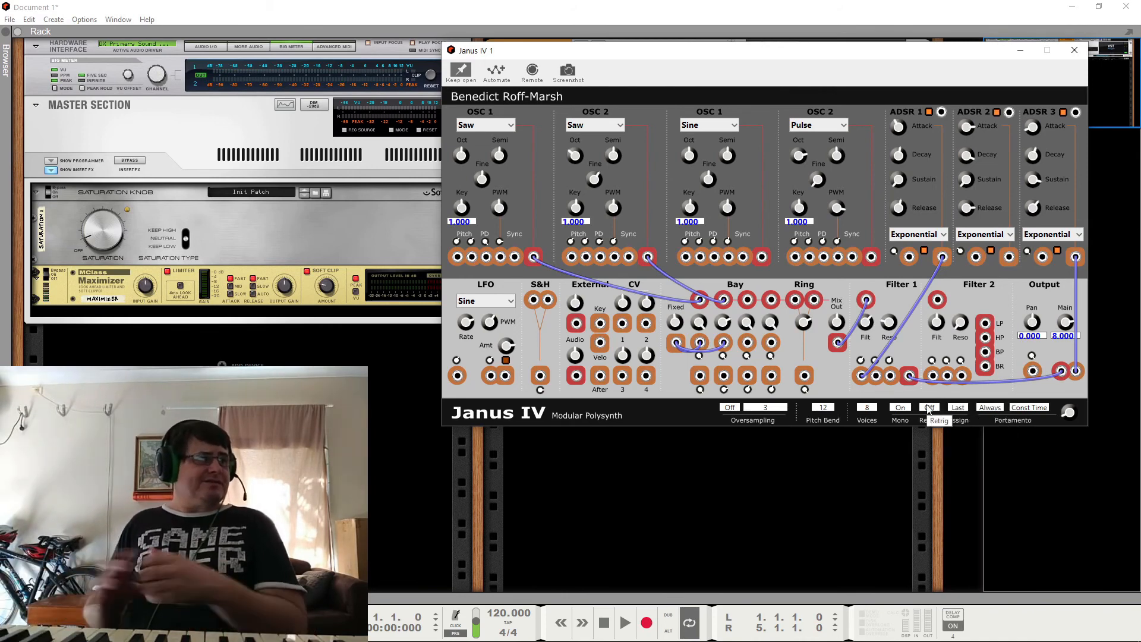
Step: Set the note assignment to Low and turn Retrig on
click(958, 407)
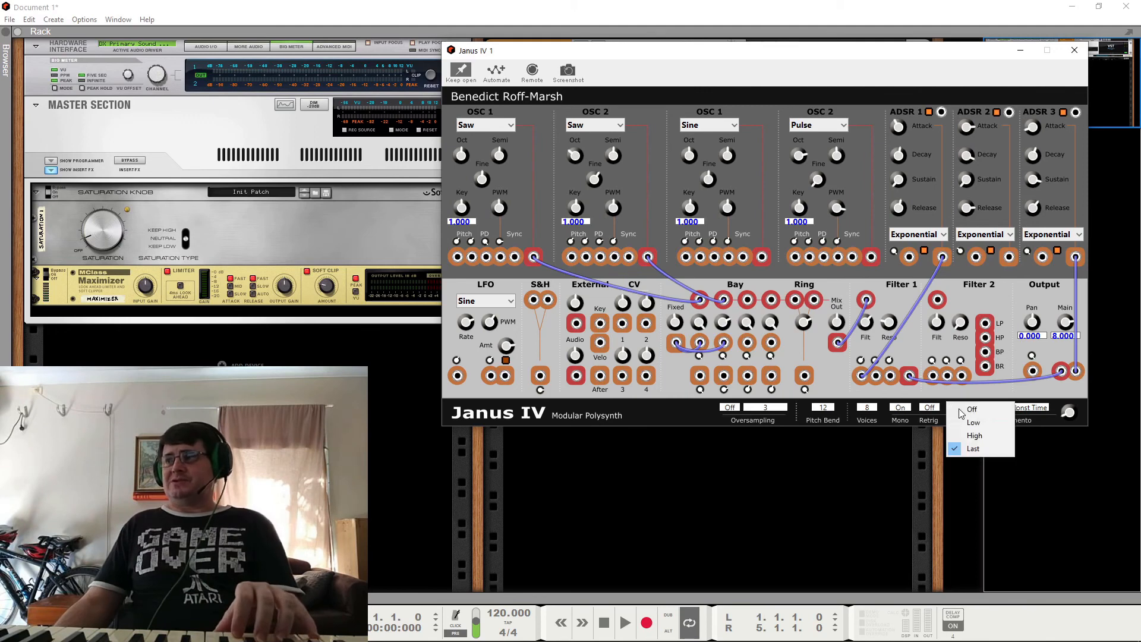
click(969, 422)
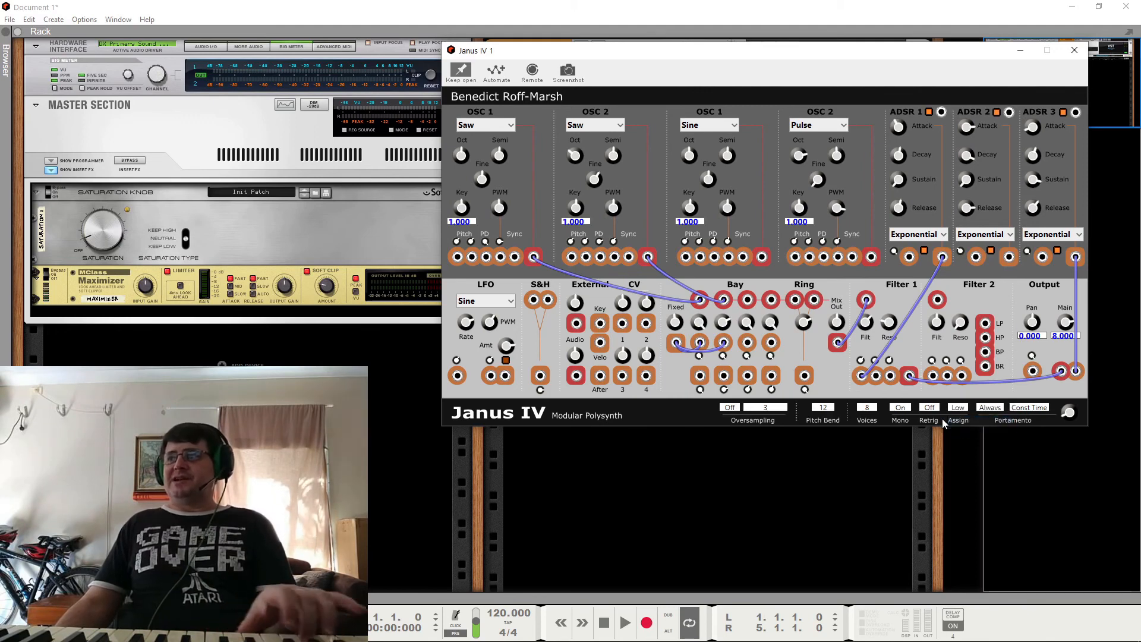
click(928, 409)
click(937, 422)
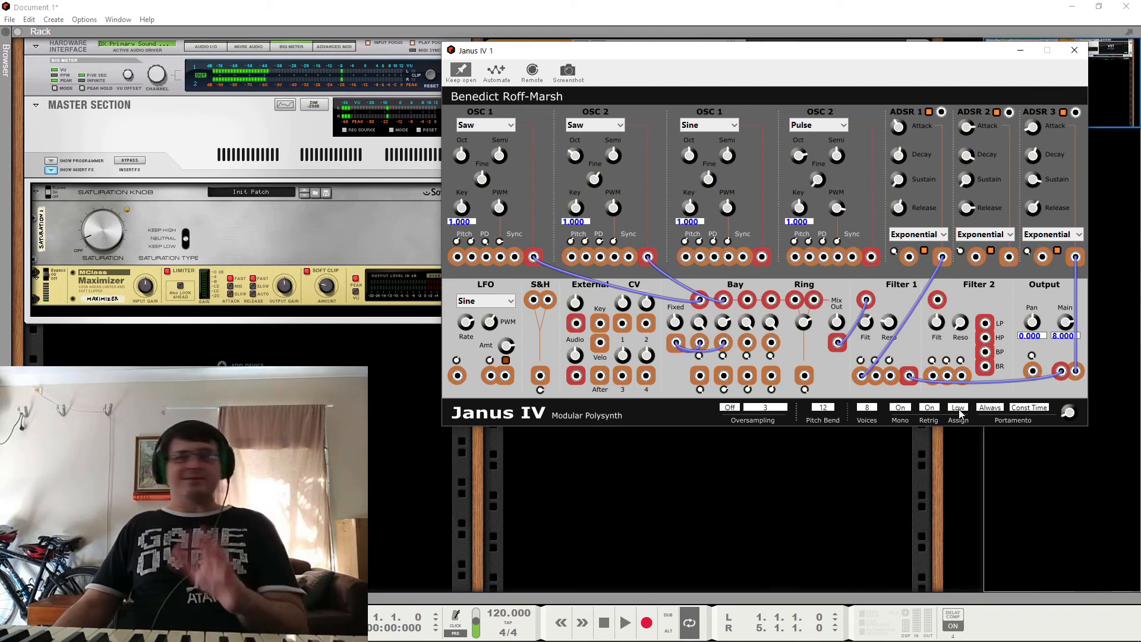
Step: Try the High note assignment and set Assign back to Last
click(958, 407)
click(965, 434)
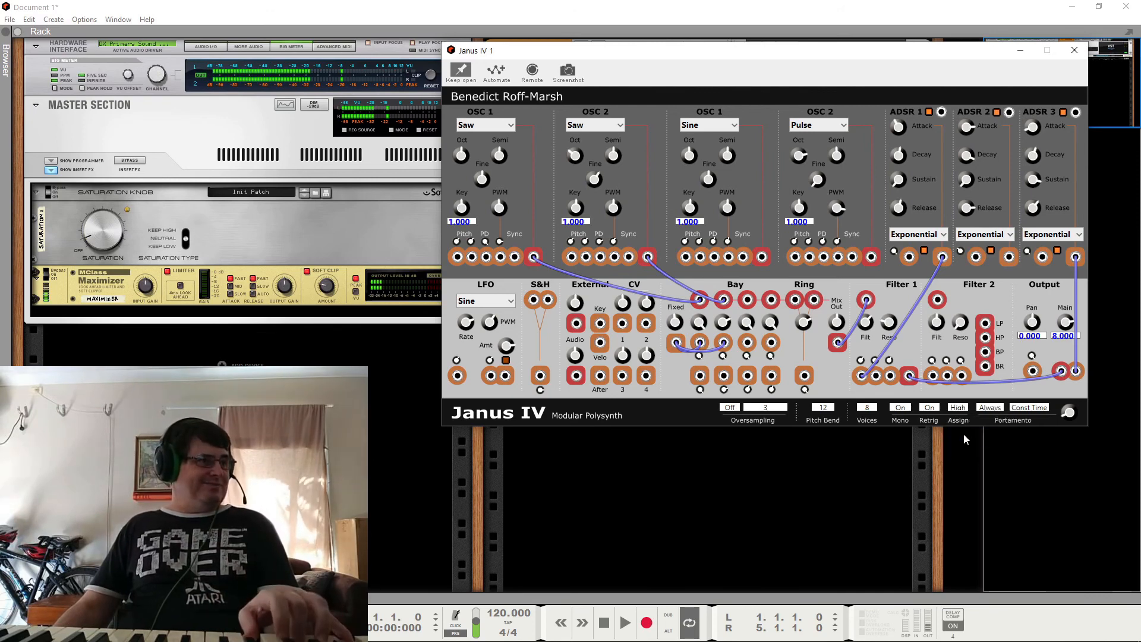
click(959, 408)
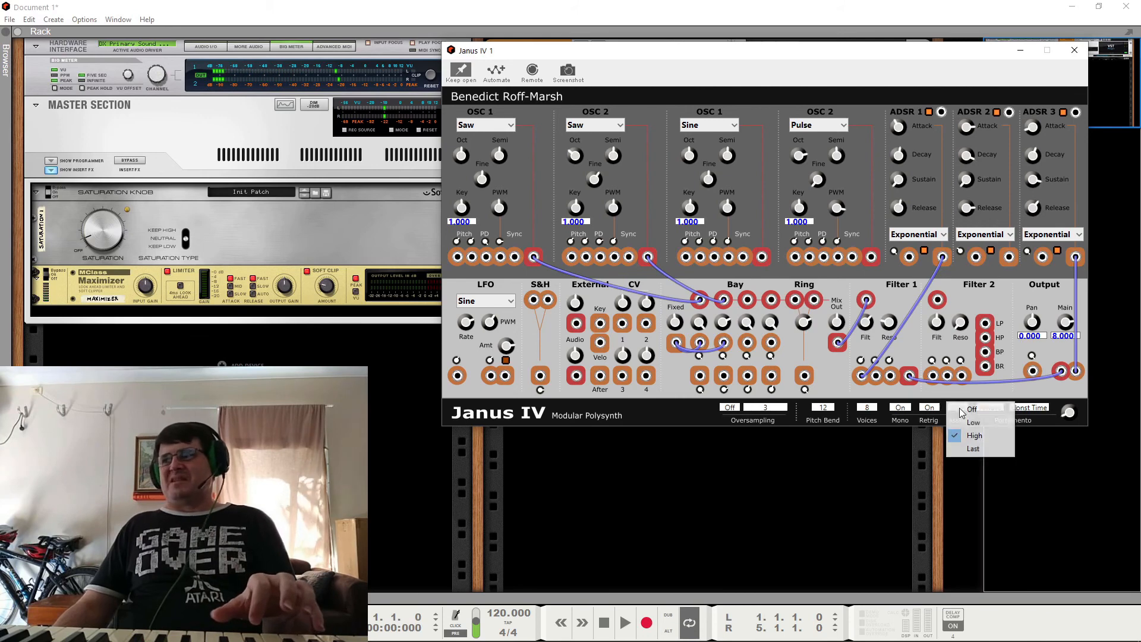
click(972, 449)
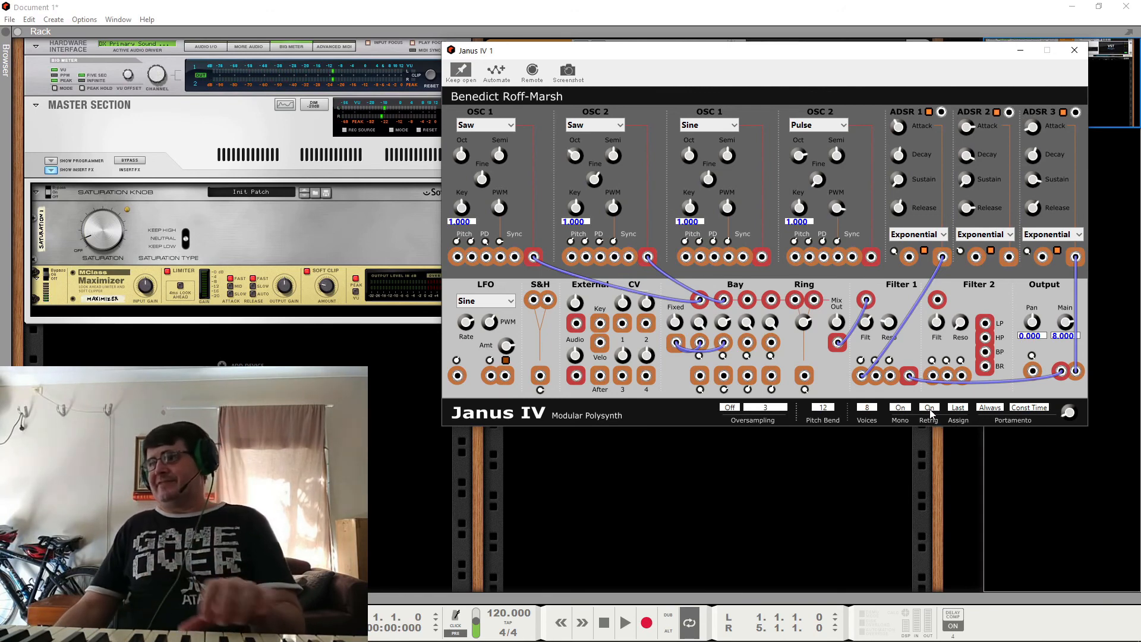
Step: Choose Always as the portamento mode and turn Retrig and Mono off
click(998, 412)
click(1001, 424)
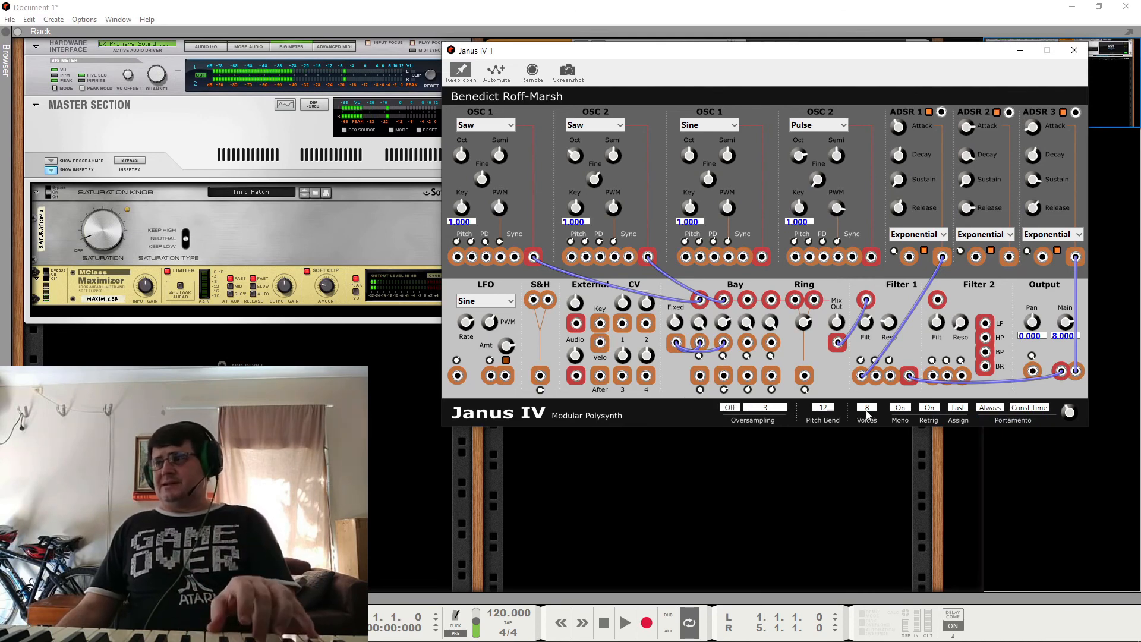
click(931, 409)
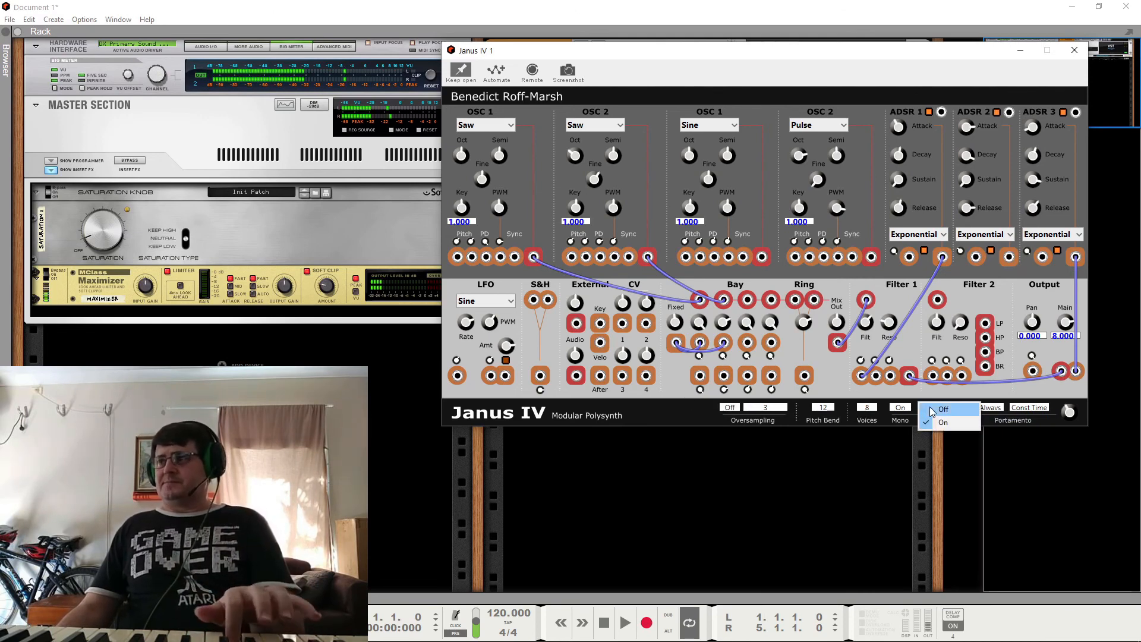
click(931, 410)
click(901, 408)
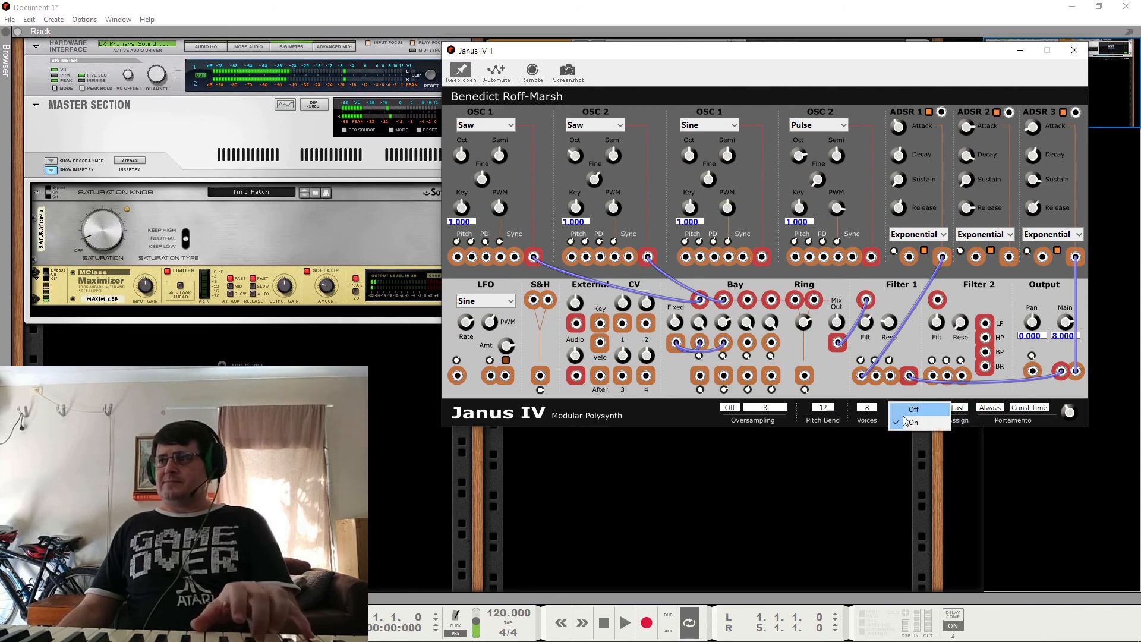
click(914, 409)
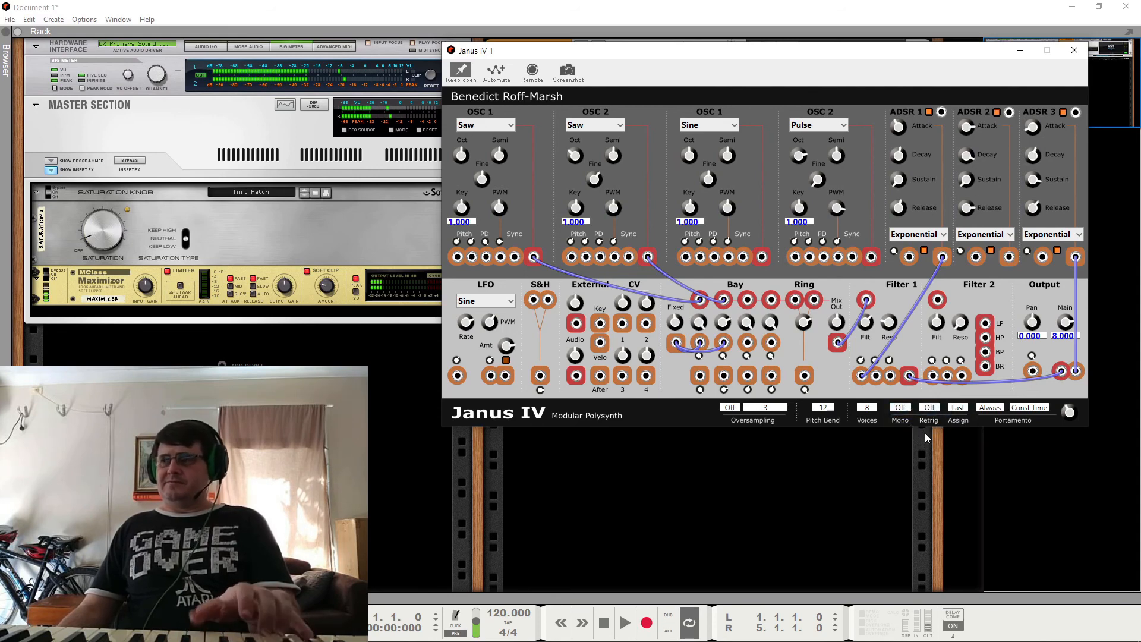
Step: Review the portamento mode options and set the mode to Legato
click(992, 409)
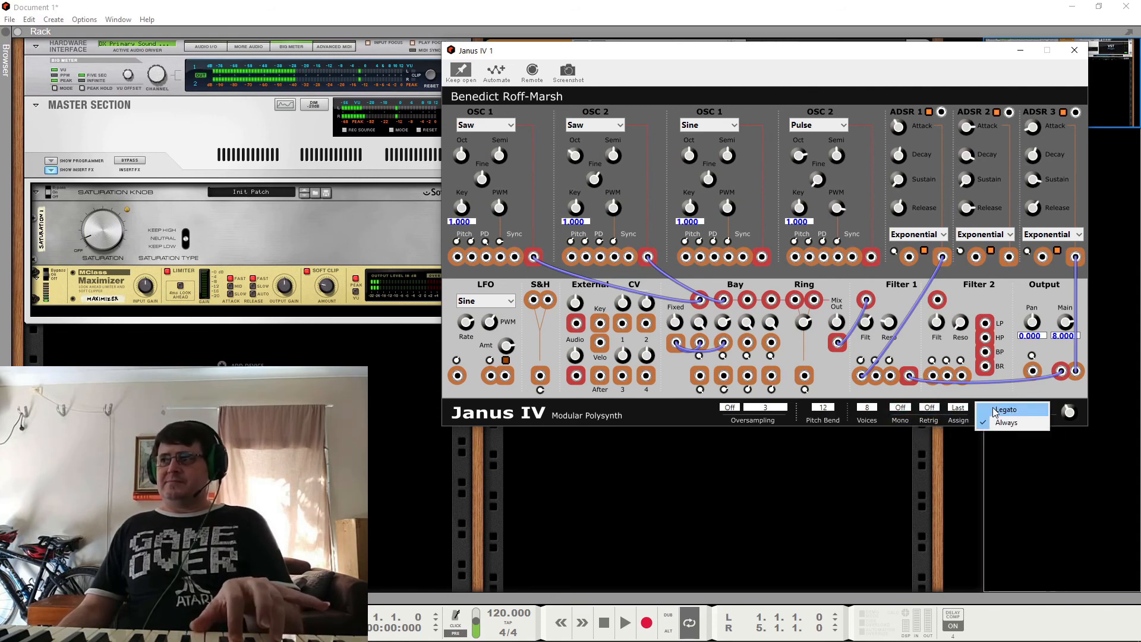
click(1120, 415)
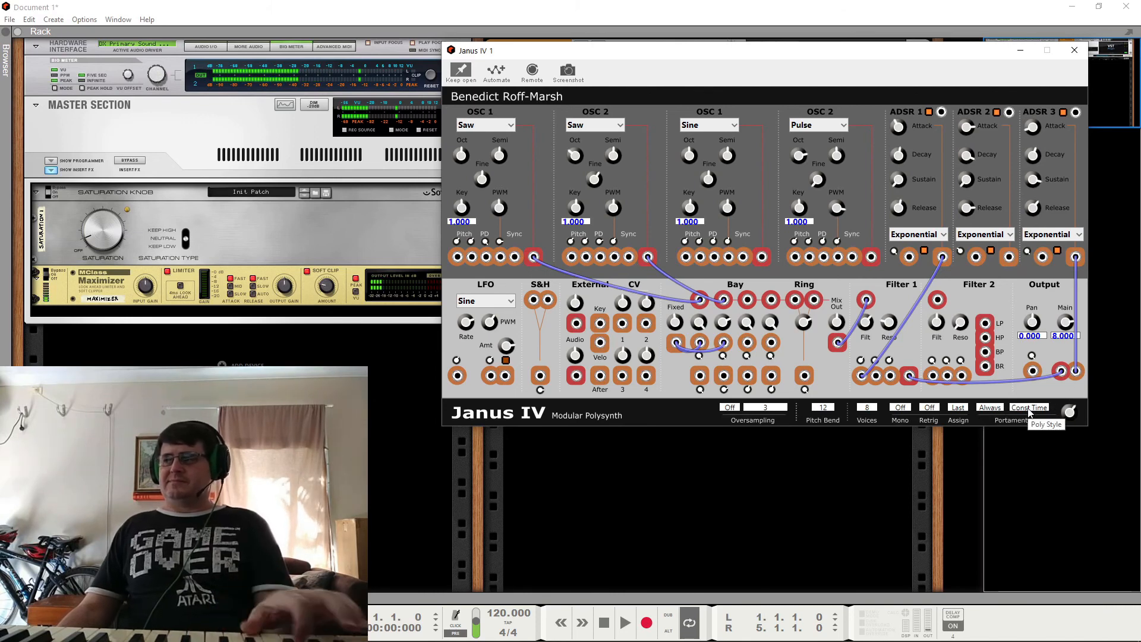
click(992, 408)
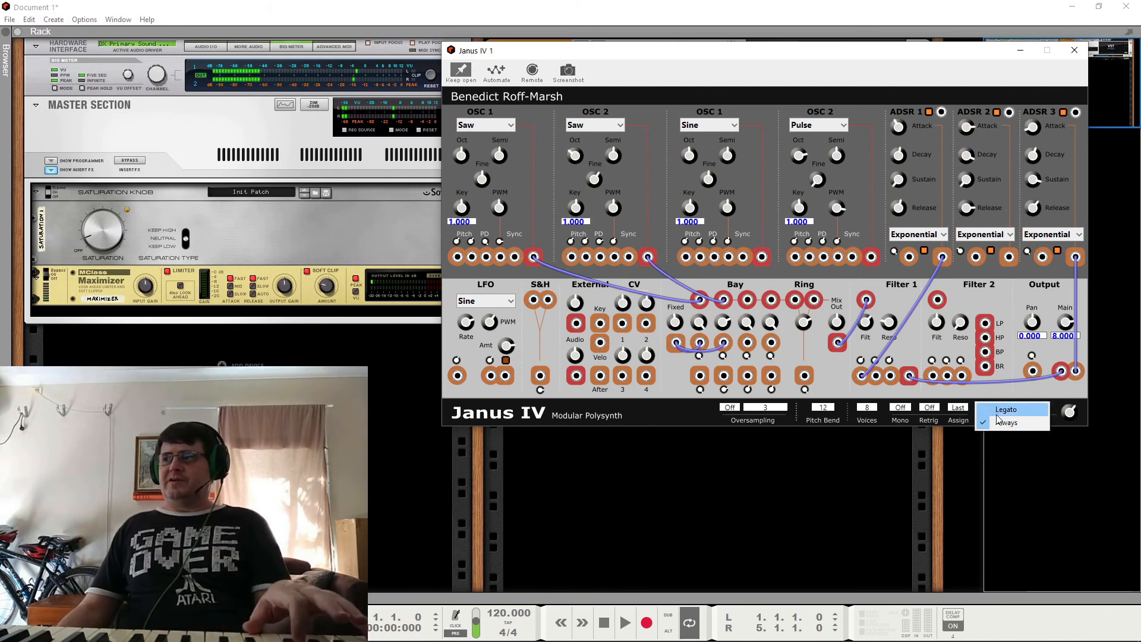
click(1004, 410)
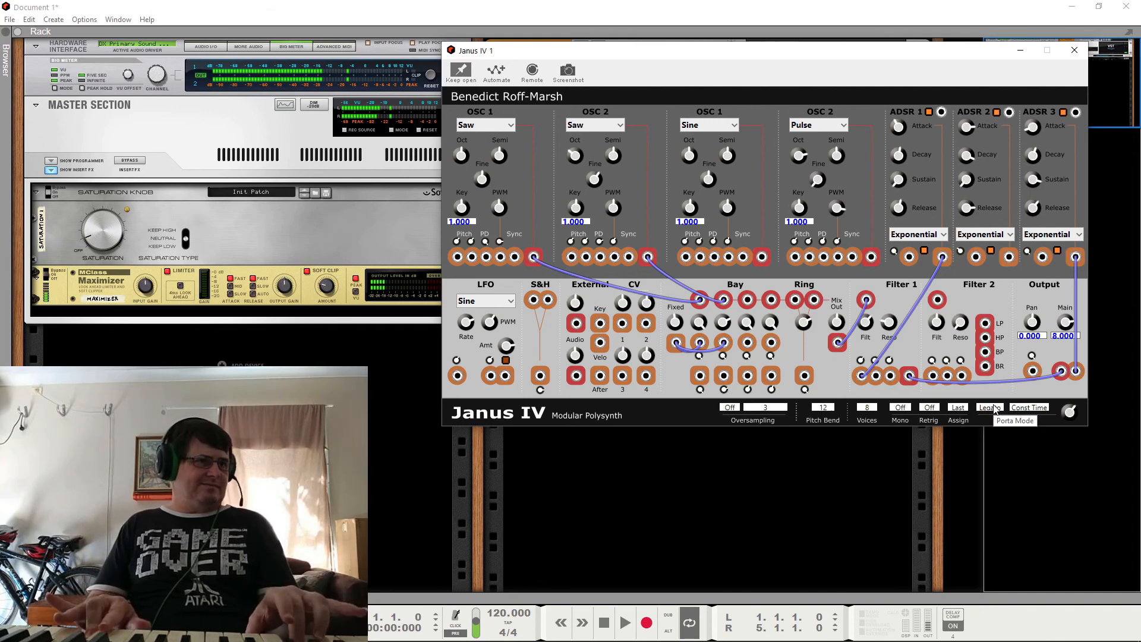
Step: View the portamento mode options without choosing one and turn Mono mode on
click(994, 409)
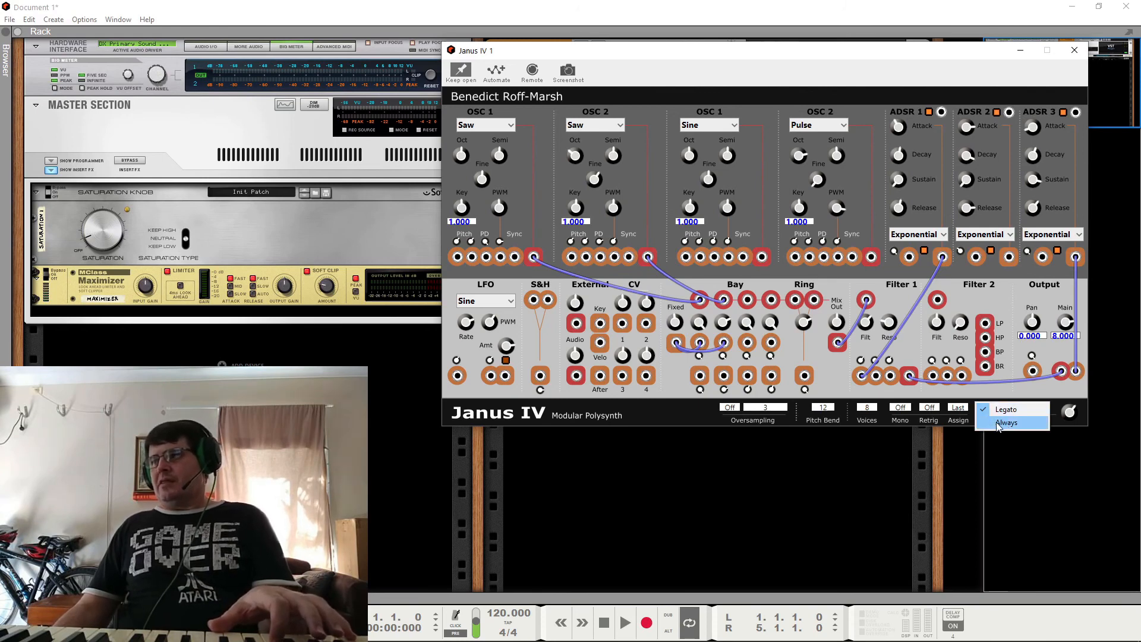
click(892, 411)
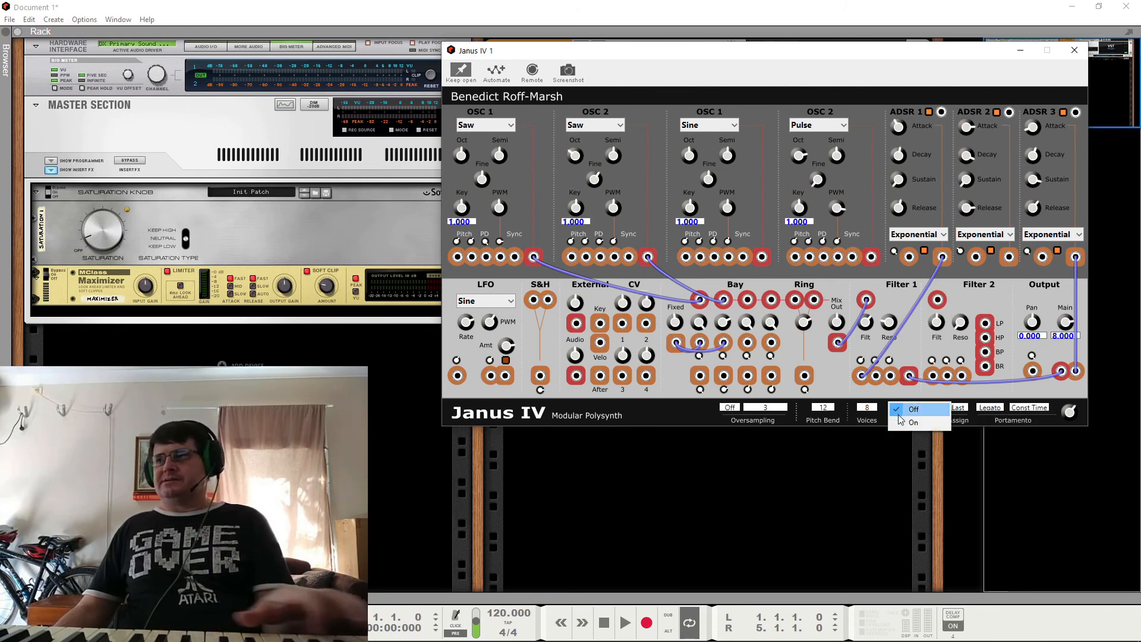
click(910, 423)
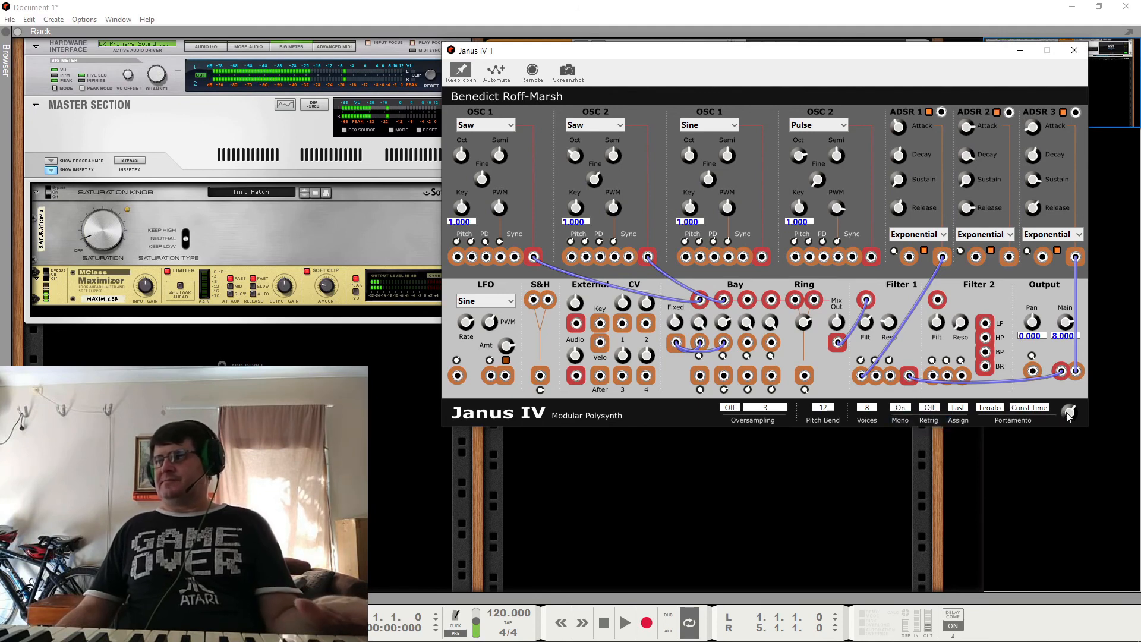
Step: Try the Const Rate portamento style and set it back to Const Time
click(1027, 409)
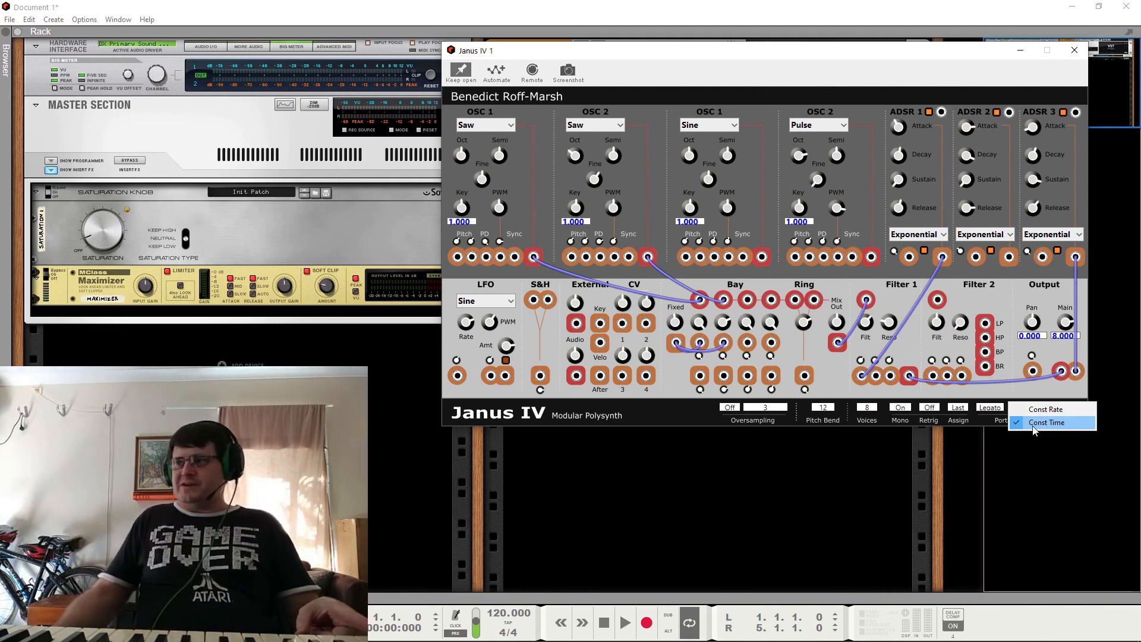
click(1075, 394)
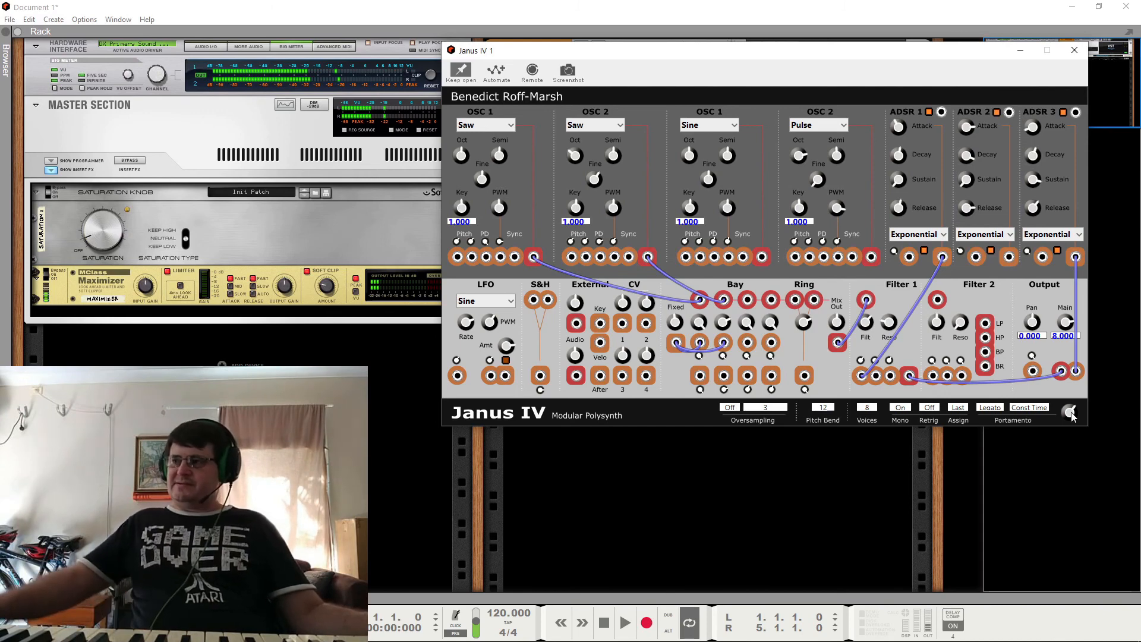
click(1049, 410)
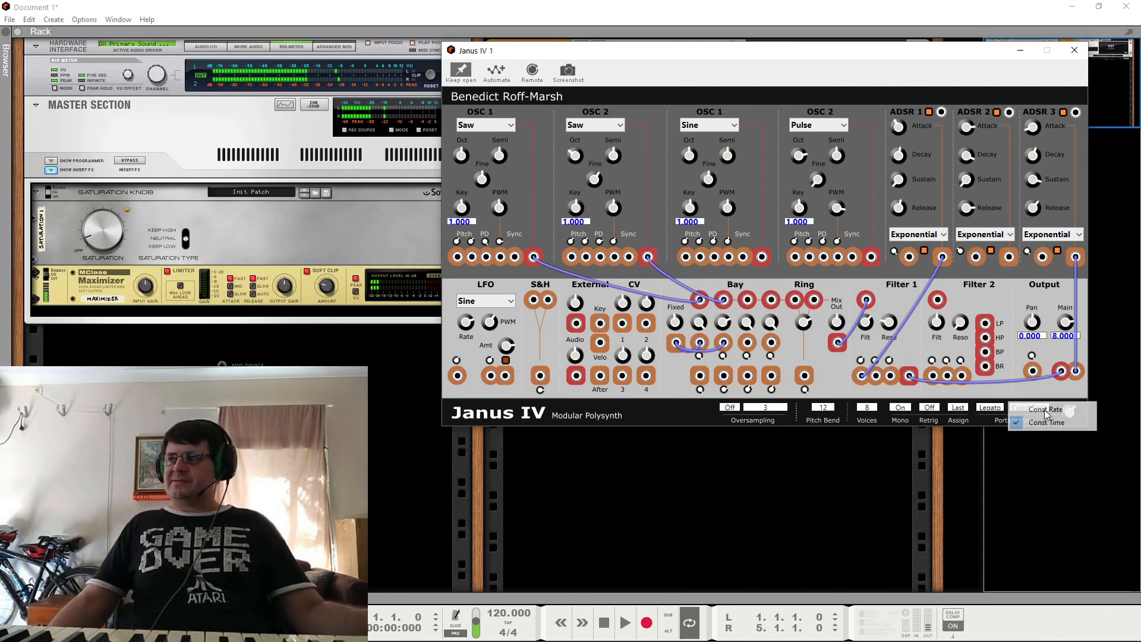
click(1045, 422)
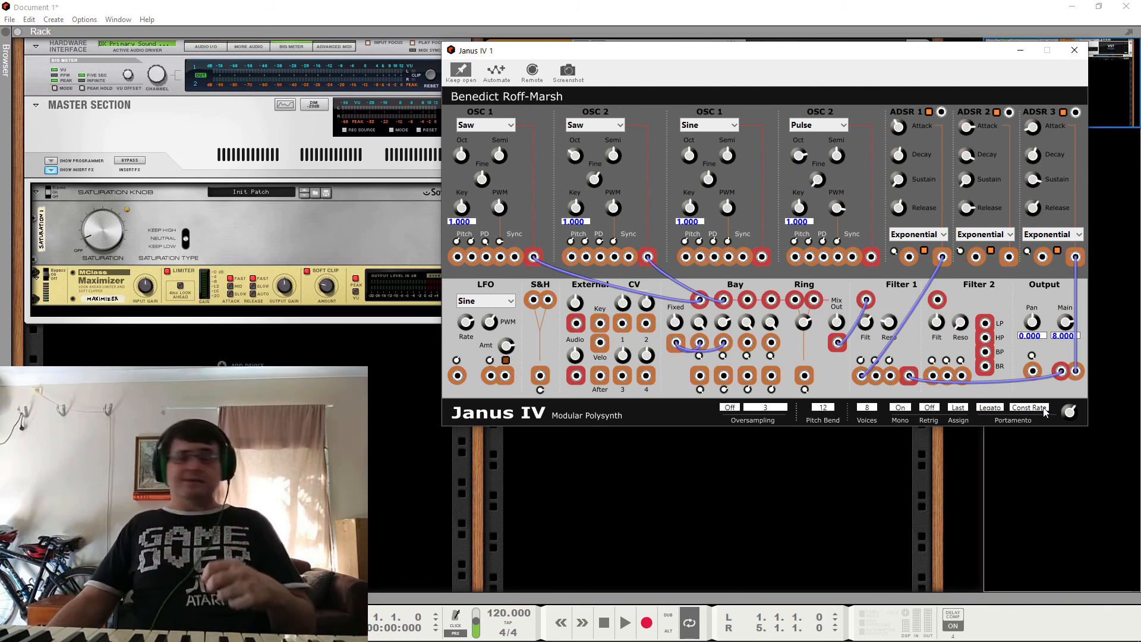
click(1045, 410)
click(1047, 423)
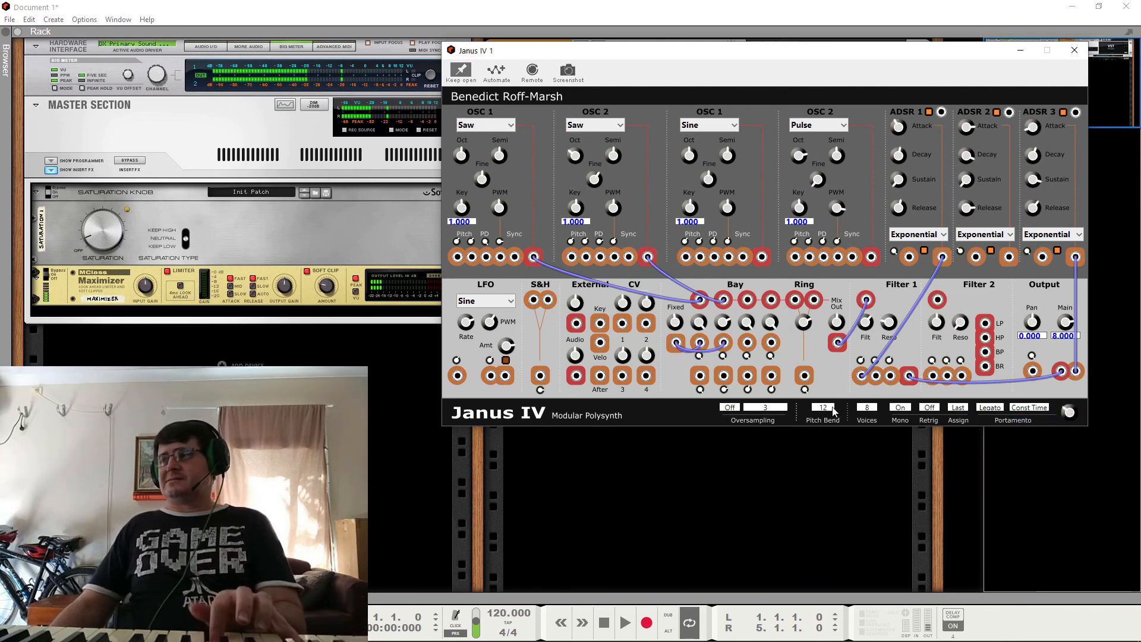
click(1025, 408)
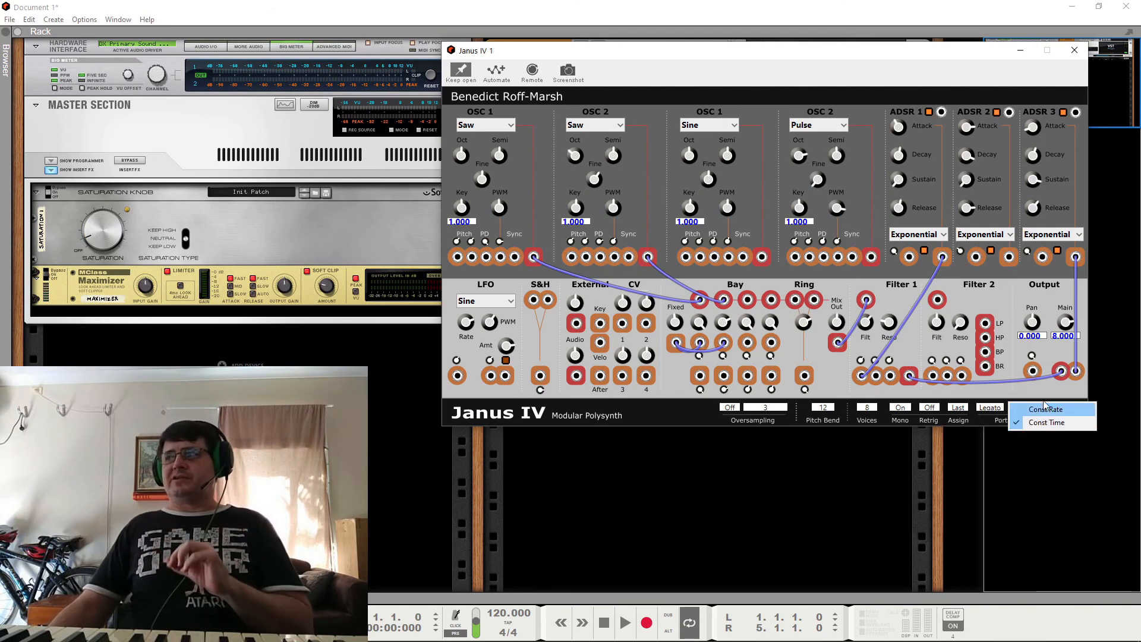
click(1043, 398)
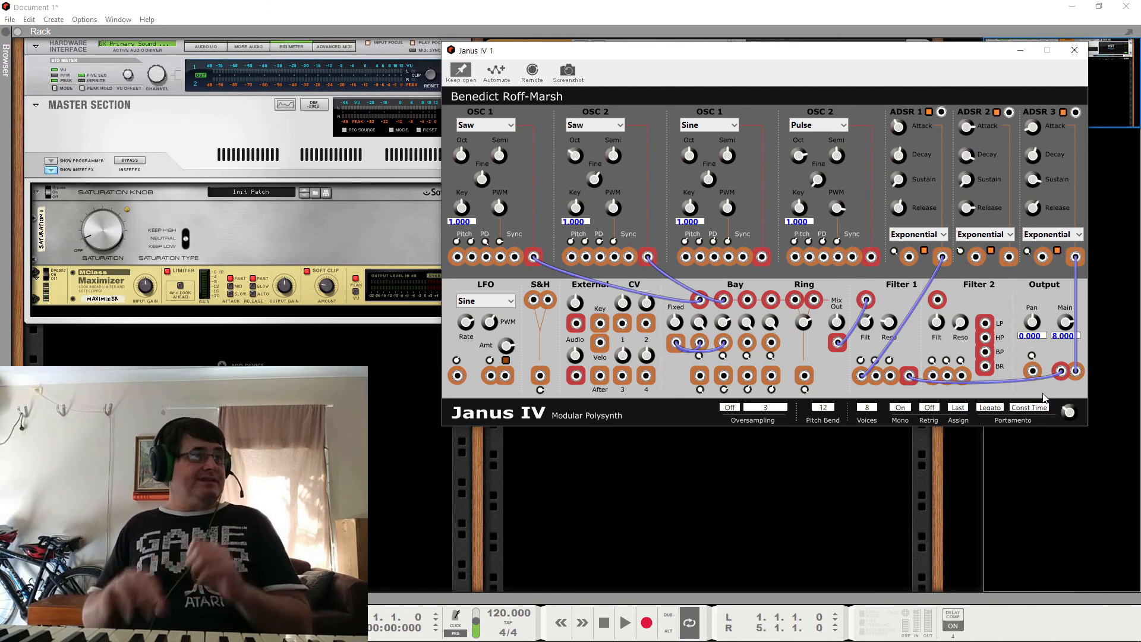